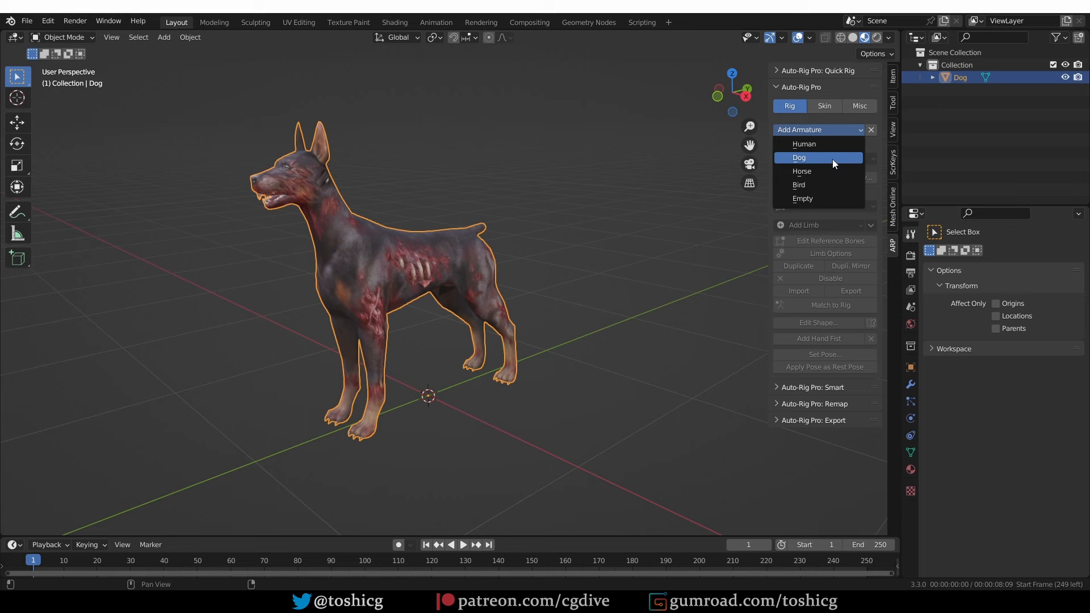
- Try adding the Auto-Rig Pro Dog armature to compare its size with the dog mesh, and undo it
{"action": "left_click", "coordinate": [832, 158]}
{"action": "middle_click_drag", "start_coordinate": [568, 295], "coordinate": [468, 384]}
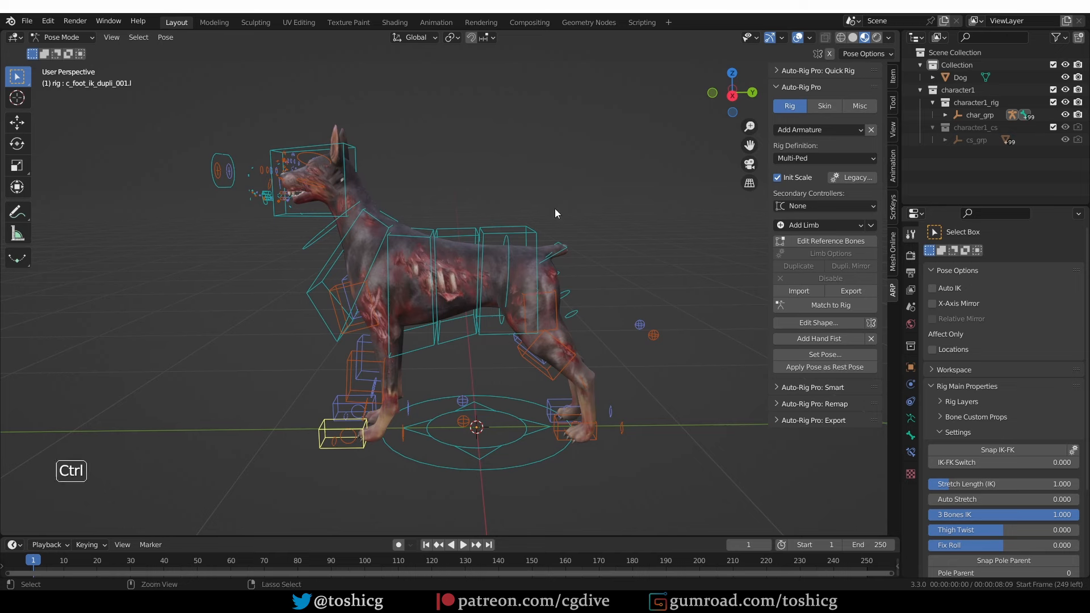
{"action": "key", "text": "ctrl+z"}
- Scale the dog mesh down to about 0.88 and apply its scale
{"action": "left_click", "coordinate": [521, 275]}
{"action": "key", "text": "s"}
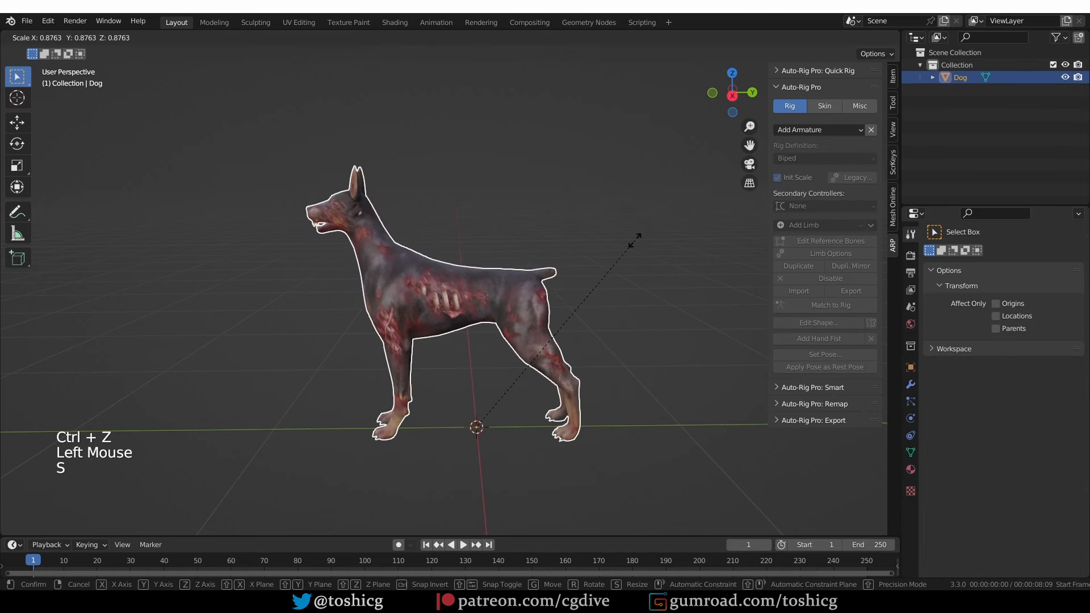
{"action": "left_click", "coordinate": [635, 240]}
{"action": "key", "text": "ctrl+a"}
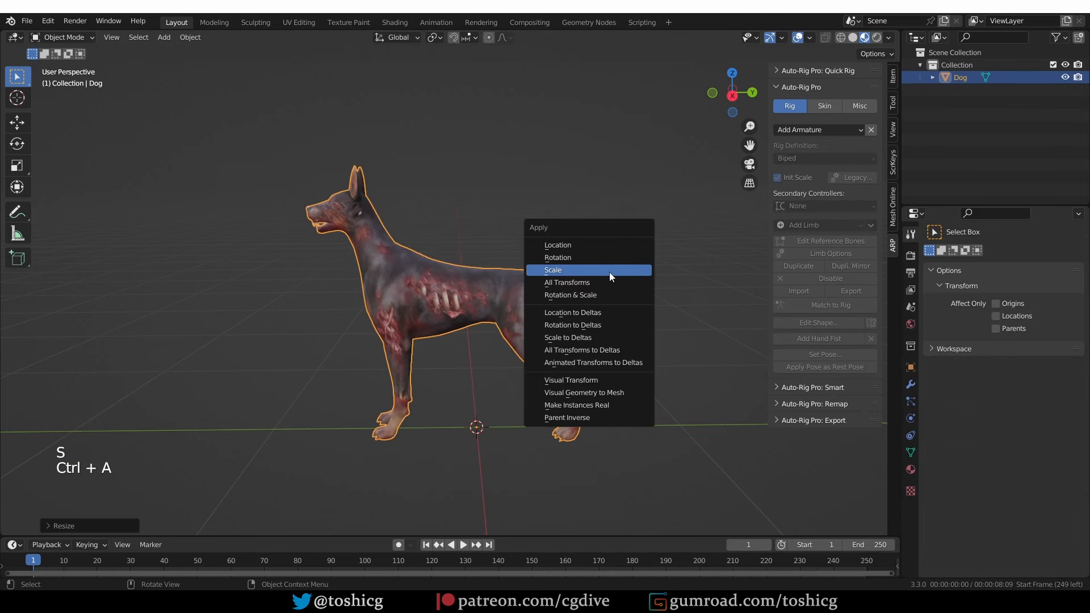
{"action": "left_click", "coordinate": [610, 270]}
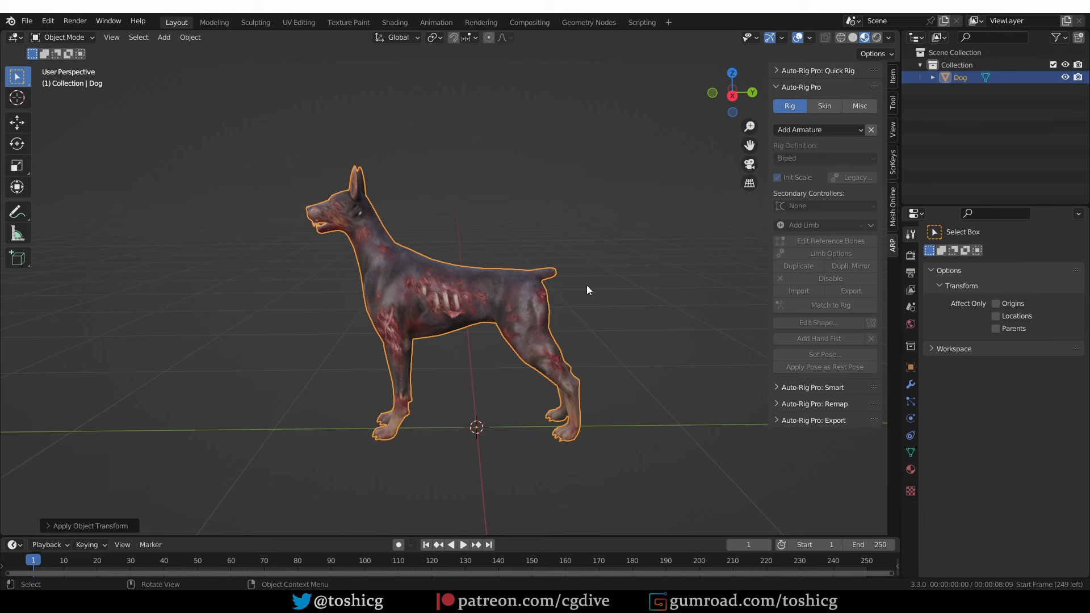
- Add the Auto-Rig Pro Dog armature and start editing its reference bones
{"action": "left_click", "coordinate": [799, 129]}
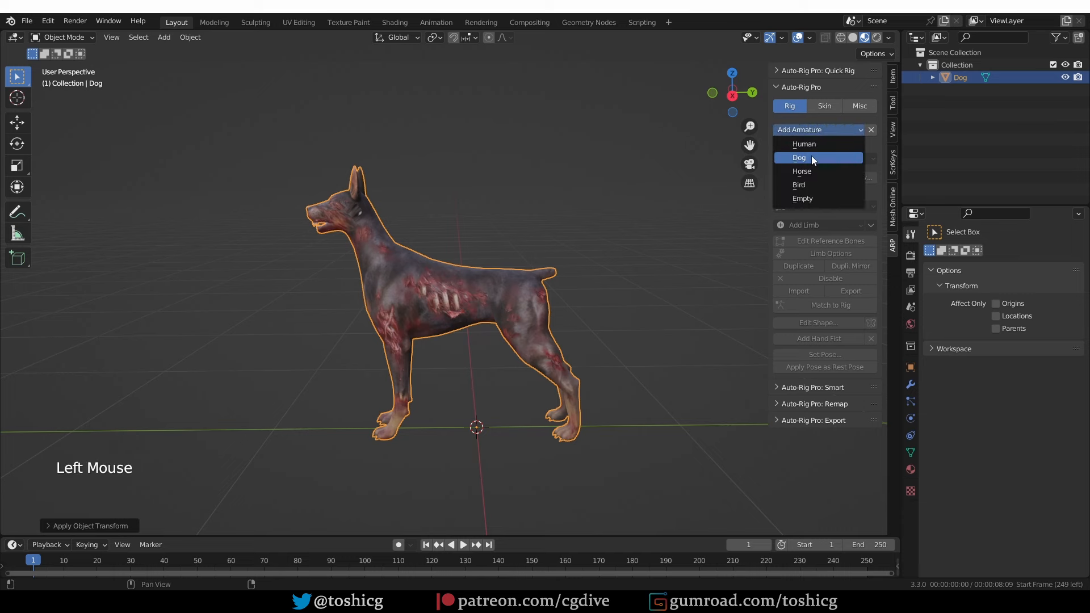
{"action": "left_click", "coordinate": [819, 159]}
{"action": "middle_click", "coordinate": [514, 272]}
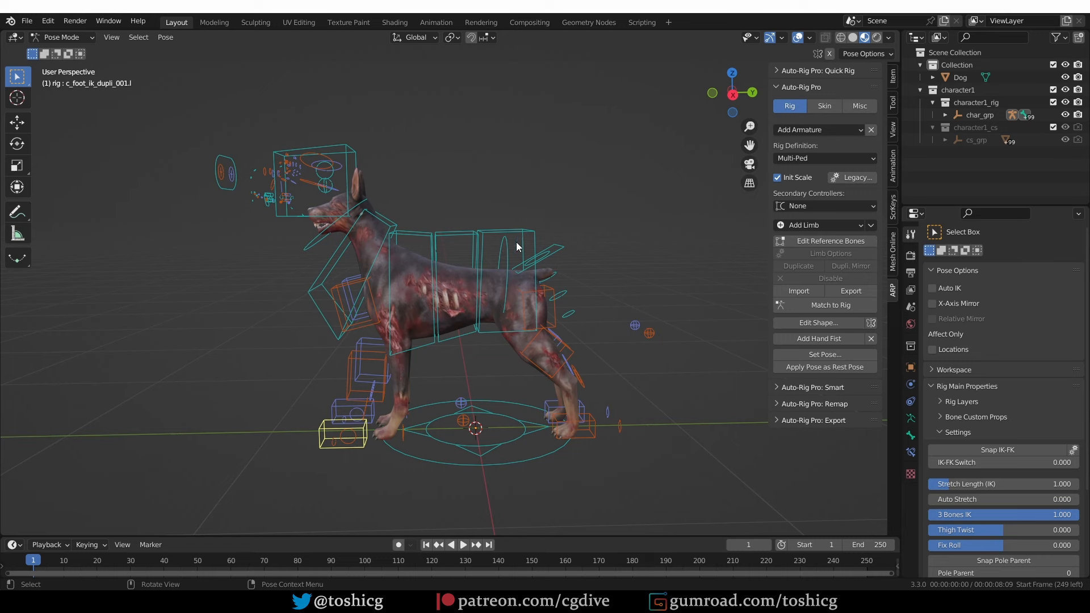
{"action": "left_click", "coordinate": [843, 243]}
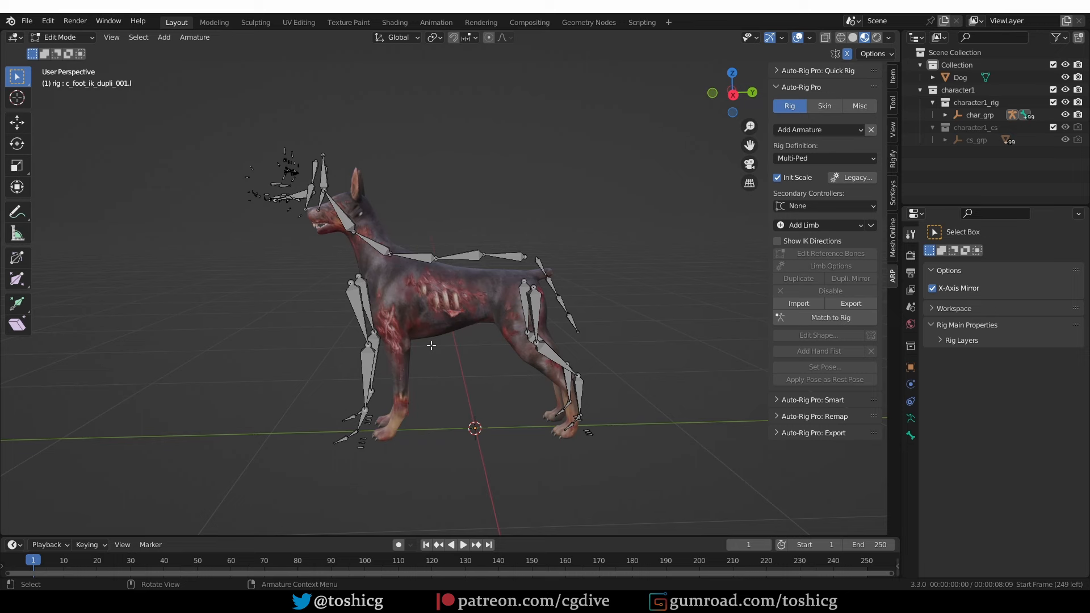
- In the right orthographic view, lower the root and second spine reference bones into the dog's body
{"action": "key", "text": "KP_3"}
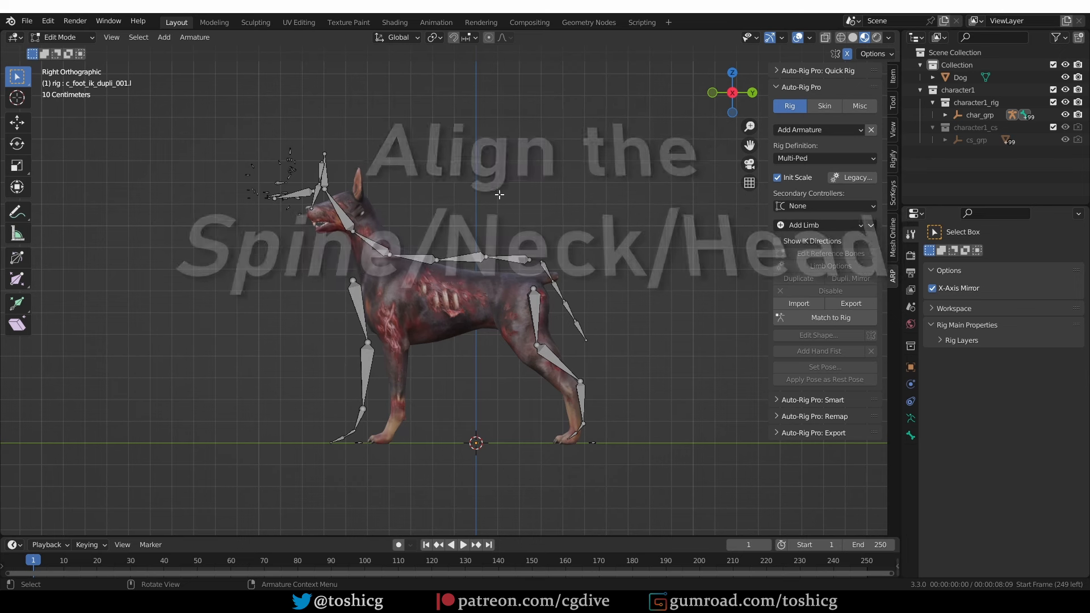
{"action": "left_click", "coordinate": [510, 258]}
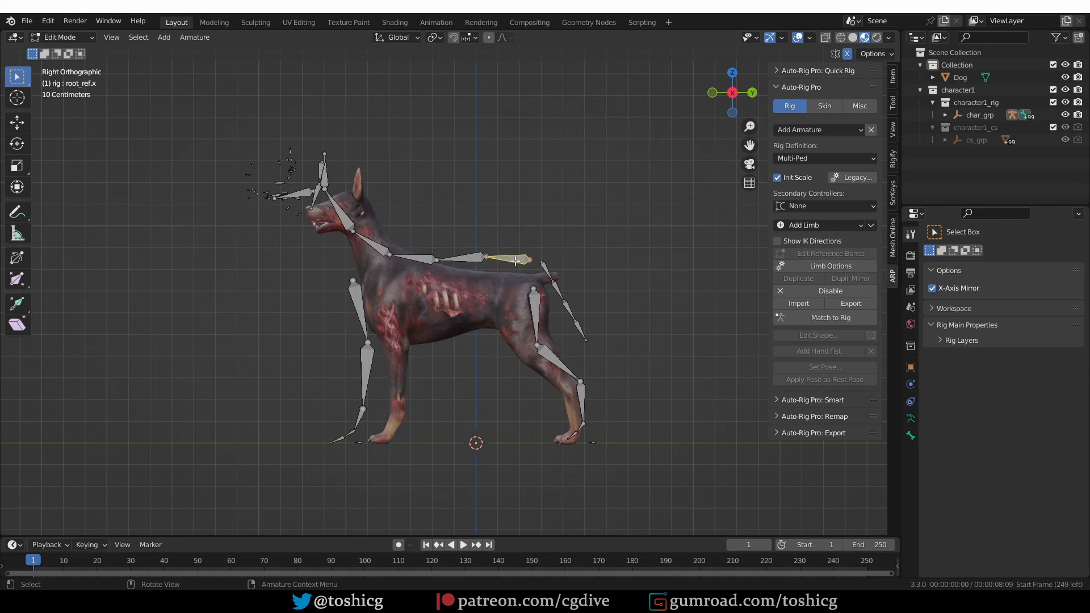
{"action": "key", "text": "g"}
{"action": "left_click", "coordinate": [518, 291]}
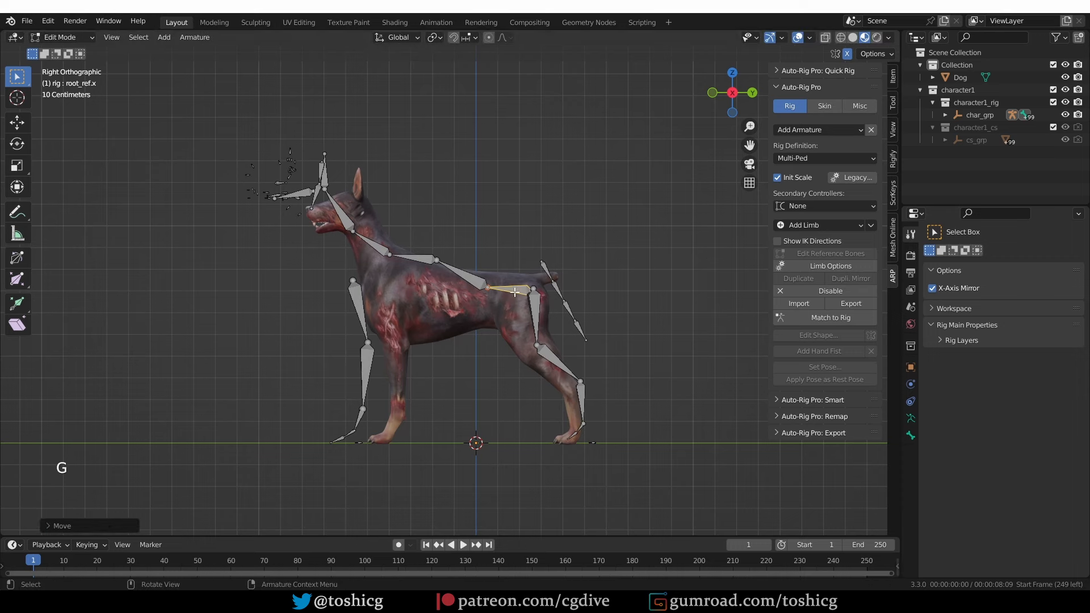
{"action": "left_click", "coordinate": [419, 258]}
{"action": "key", "text": "g"}
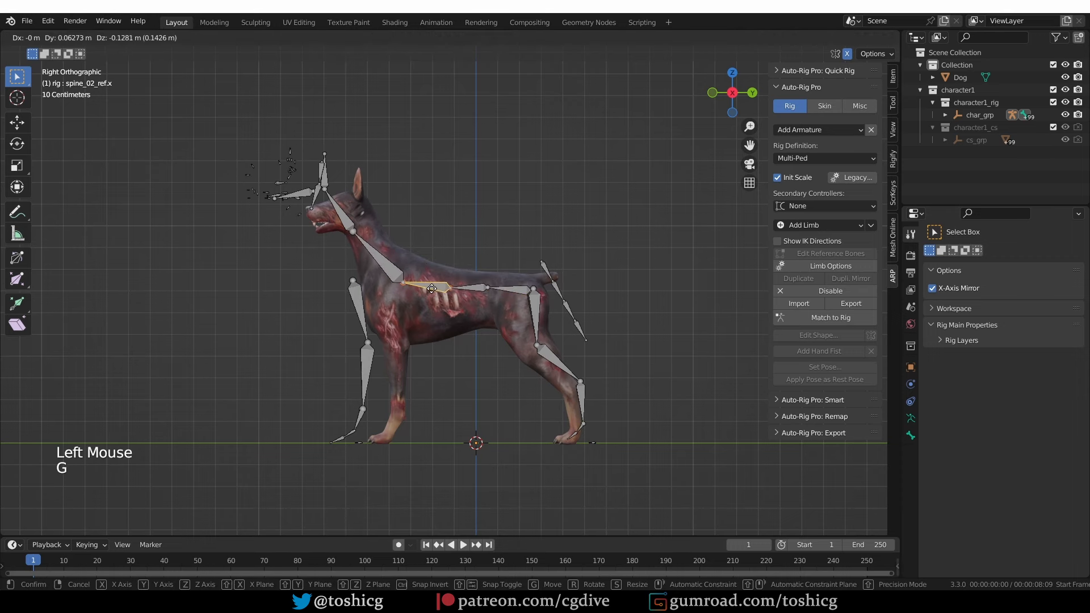
{"action": "left_click", "coordinate": [429, 287]}
{"action": "left_click", "coordinate": [430, 307]}
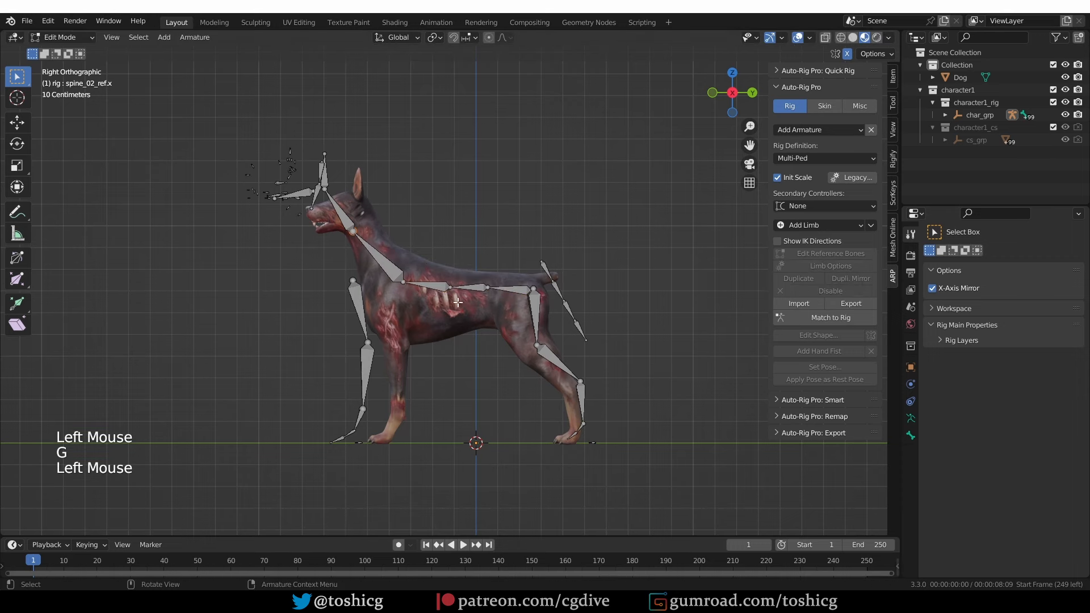
- Check the selected spine bones' names in the viewport and where the Text Info overlay option is found
{"action": "left_click", "coordinate": [425, 284]}
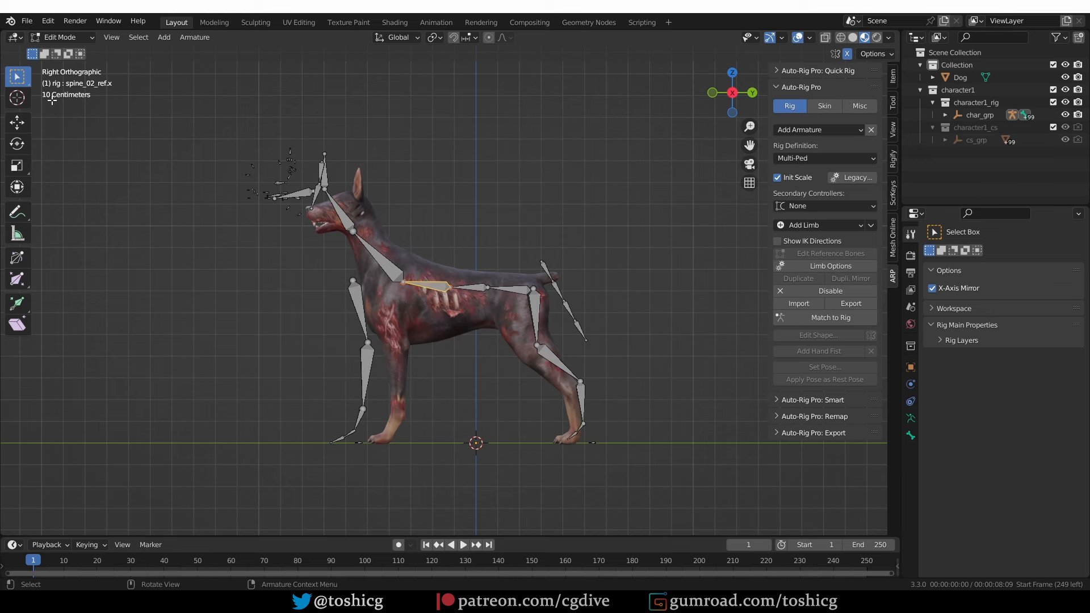
{"action": "left_click", "coordinate": [809, 38]}
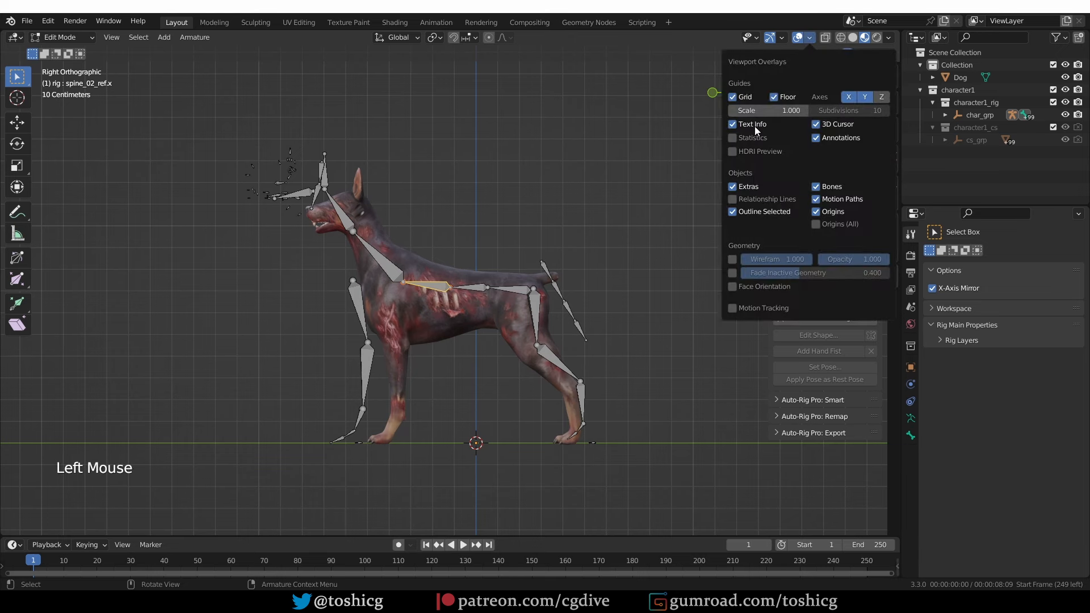
{"action": "left_click", "coordinate": [369, 245]}
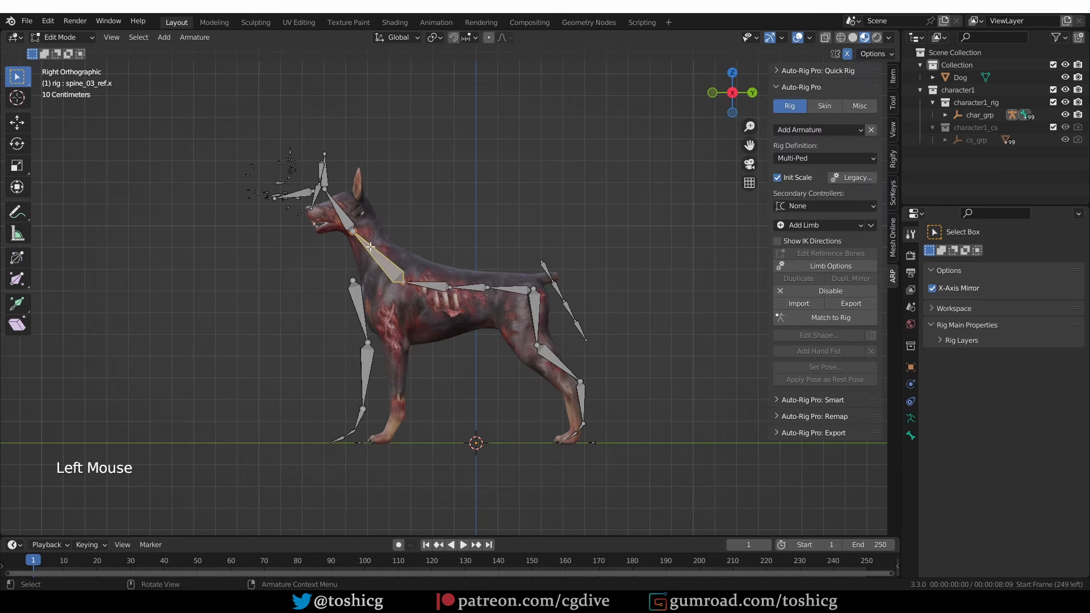
- Move the joint at the neck's base down into the chest and respace the spine joints along the dog's back
{"action": "left_click", "coordinate": [356, 235]}
{"action": "key", "text": "g"}
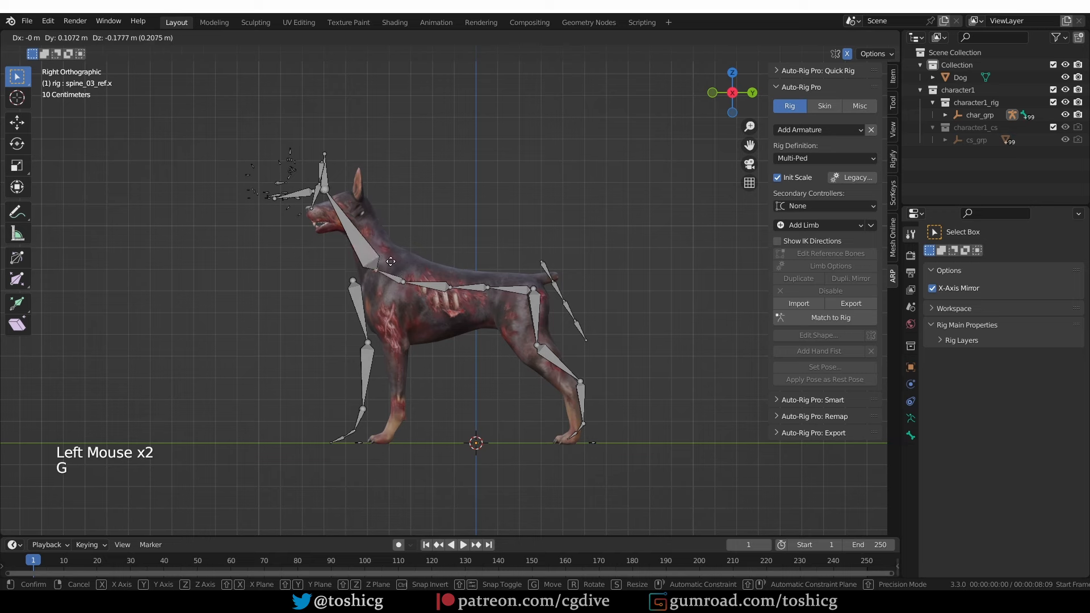
{"action": "left_click", "coordinate": [394, 295]}
{"action": "left_click", "coordinate": [404, 283]}
{"action": "key", "text": "g"}
{"action": "left_click", "coordinate": [418, 285]}
{"action": "left_click", "coordinate": [451, 289]}
{"action": "key", "text": "g"}
{"action": "left_click", "coordinate": [469, 303]}
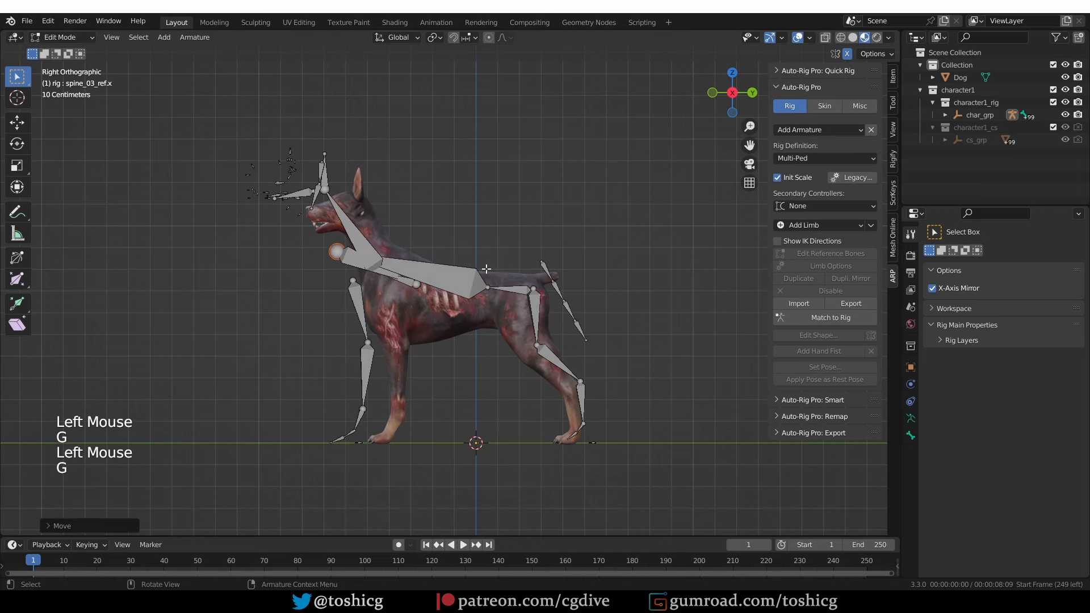
{"action": "key", "text": "ctrl+z"}
{"action": "key", "text": "g"}
{"action": "key", "text": "g"}
- Select the neck reference bone, then scale and move it to fit inside the dog's neck
{"action": "left_click", "coordinate": [353, 234]}
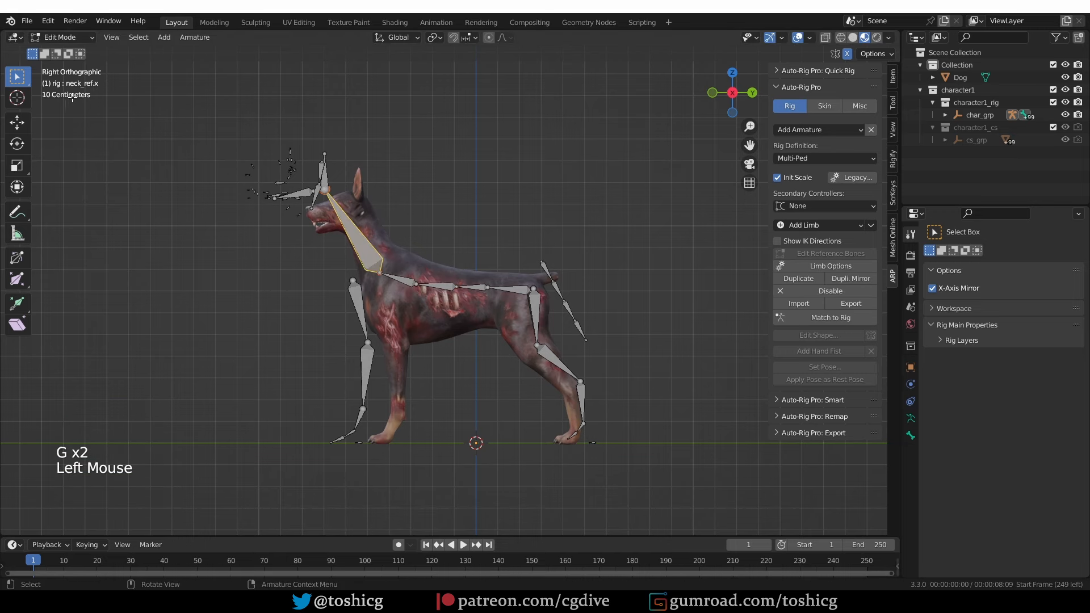
{"action": "key", "text": "g"}
{"action": "key", "text": "s"}
{"action": "key", "text": "g"}
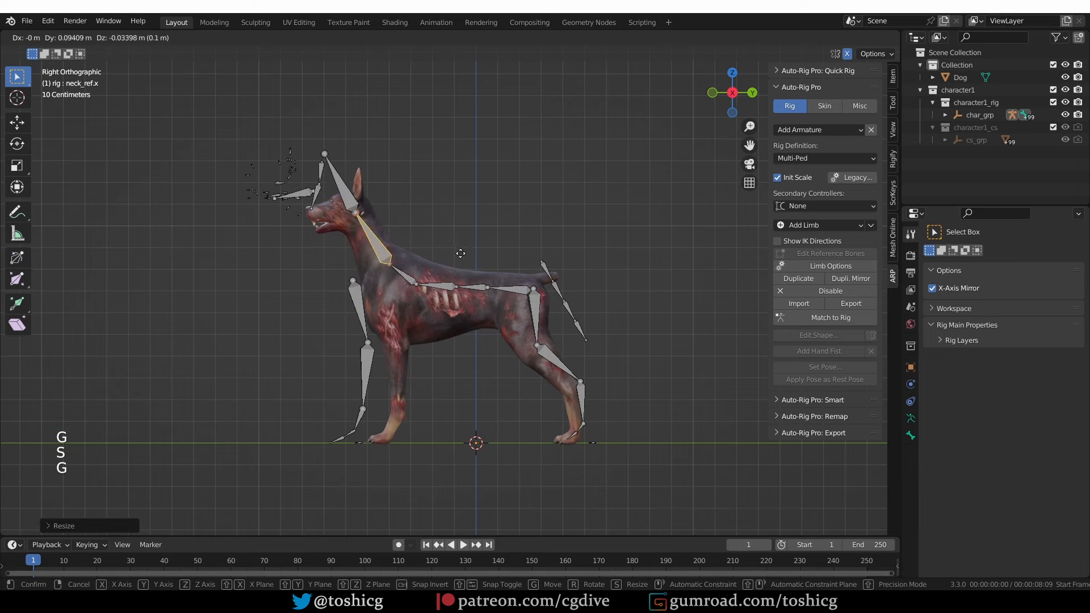
{"action": "left_click", "coordinate": [466, 264]}
{"action": "key", "text": "ctrl+z"}
{"action": "left_click", "coordinate": [467, 264]}
{"action": "key", "text": "s"}
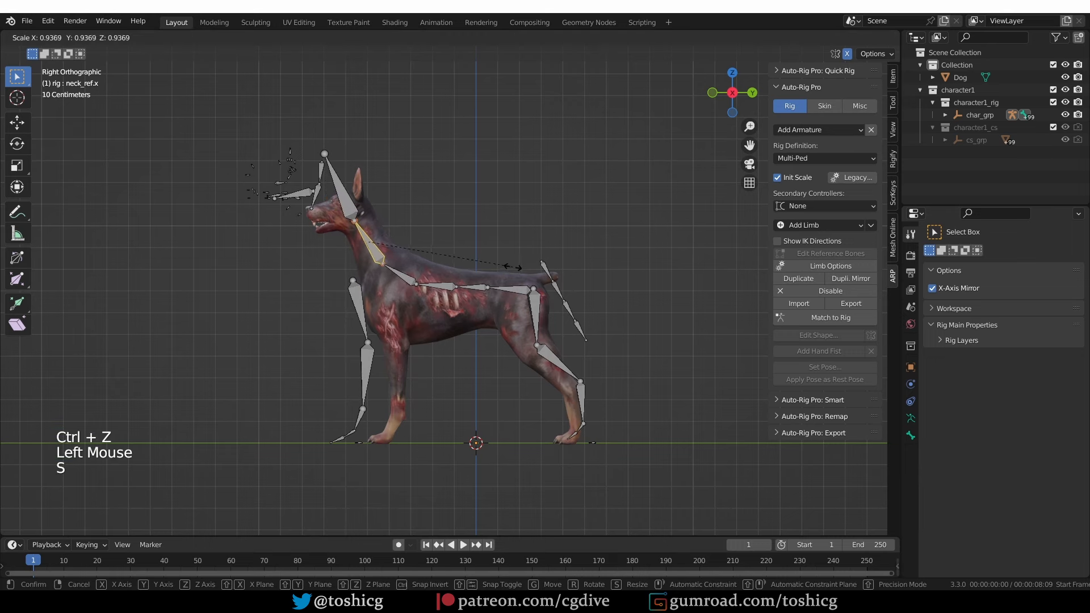
{"action": "left_click", "coordinate": [515, 269]}
- Fine-tune the joints at the lower and upper ends of the neck bone to follow the dog's neck
{"action": "double_click", "coordinate": [381, 266]}
{"action": "key", "text": "h"}
{"action": "key", "text": "g"}
{"action": "left_click", "coordinate": [381, 269]}
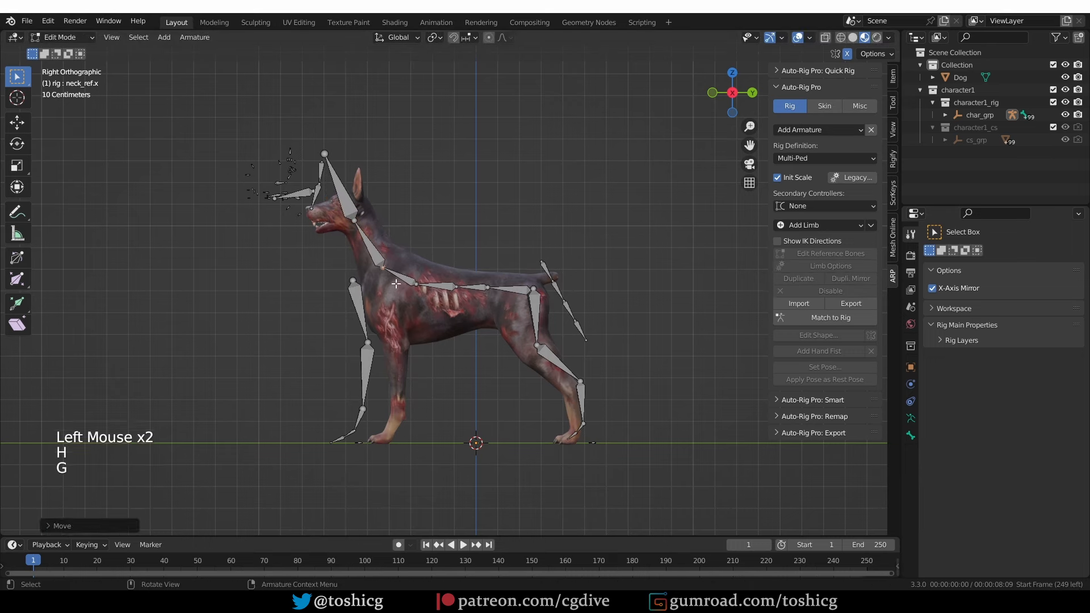
{"action": "left_click", "coordinate": [364, 220]}
{"action": "key", "text": "g"}
{"action": "left_click", "coordinate": [366, 218]}
- Rotate, scale and move the head reference bone so it runs from the skull base to the muzzle
{"action": "left_click", "coordinate": [366, 218]}
{"action": "key", "text": "r"}
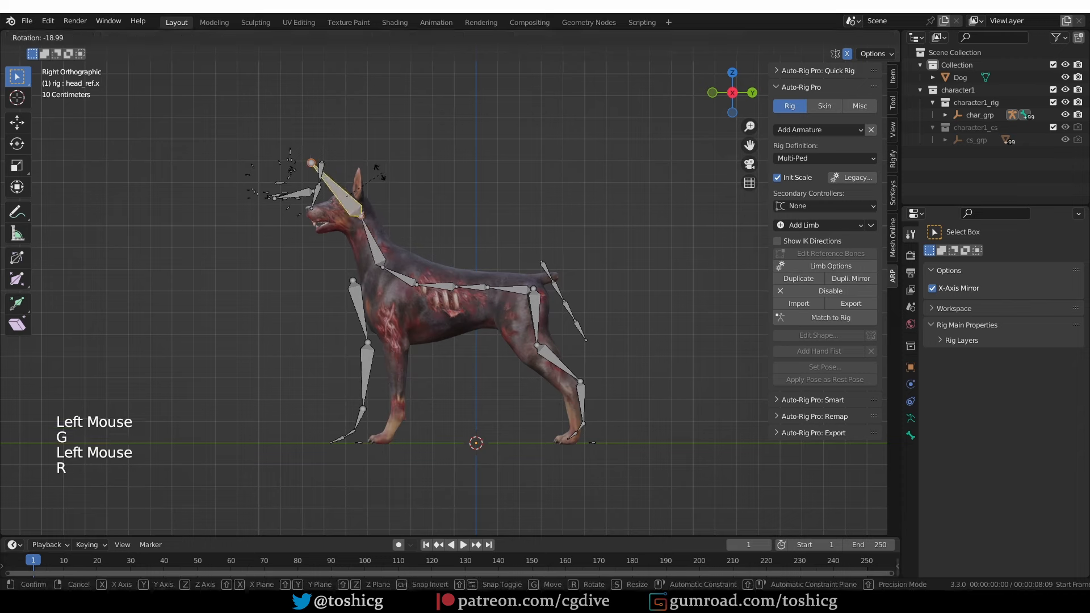
{"action": "key", "text": "s"}
{"action": "left_click", "coordinate": [460, 220]}
{"action": "left_click", "coordinate": [353, 219]}
{"action": "key", "text": "g"}
{"action": "left_click", "coordinate": [358, 212]}
{"action": "key", "text": "g"}
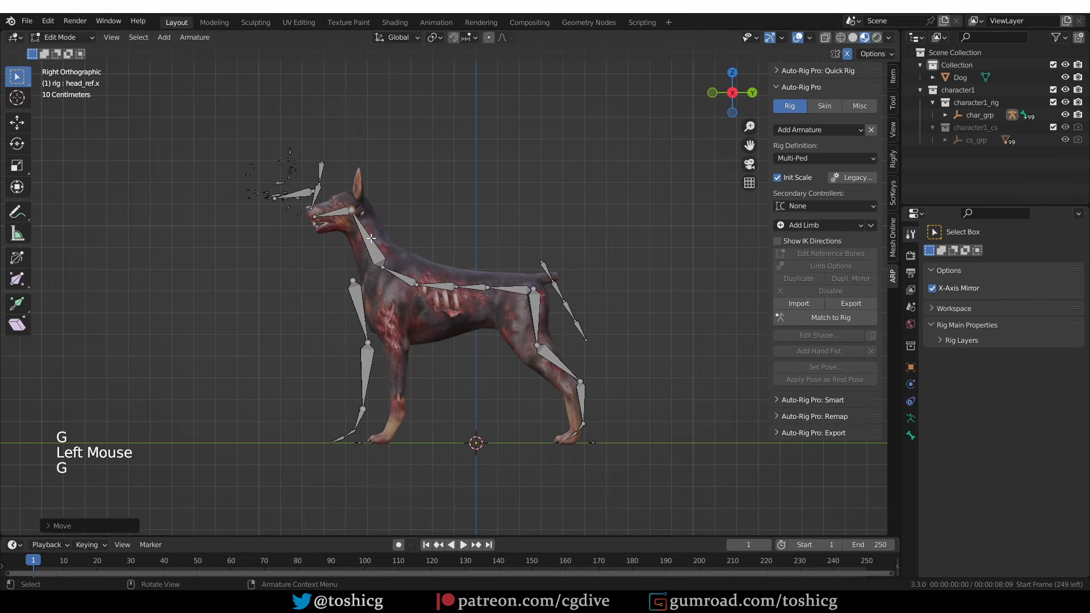
{"action": "left_click", "coordinate": [361, 208]}
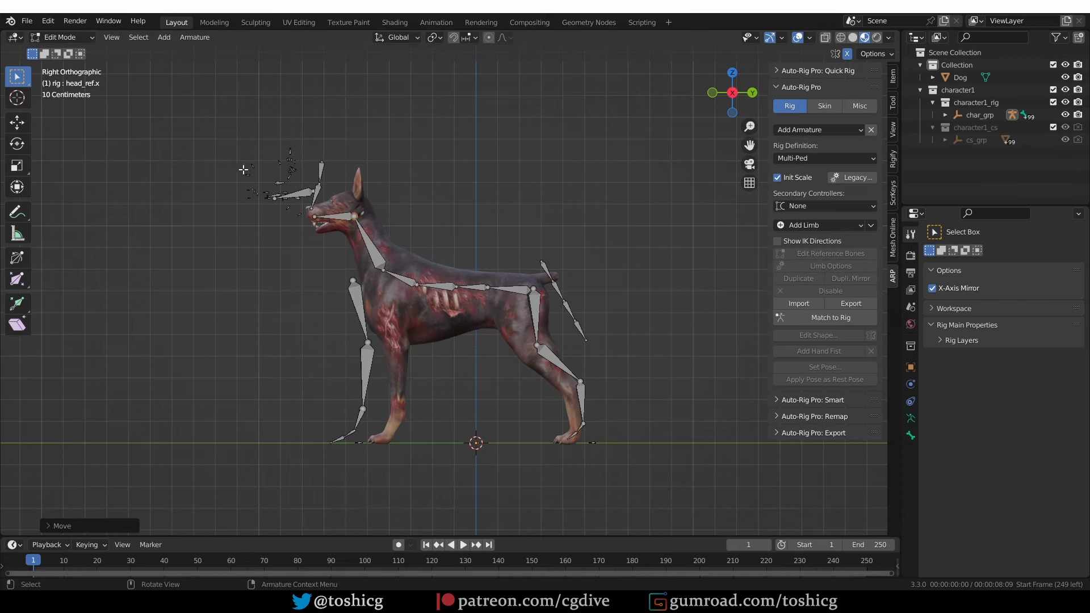
- Examine the cluster of small facial reference bones in front of the dog's muzzle
{"action": "scroll", "coordinate": [269, 191], "scroll_direction": "up", "scroll_amount": 3}
{"action": "middle_click_drag", "start_coordinate": [256, 91], "coordinate": [290, 128], "text": "shift"}
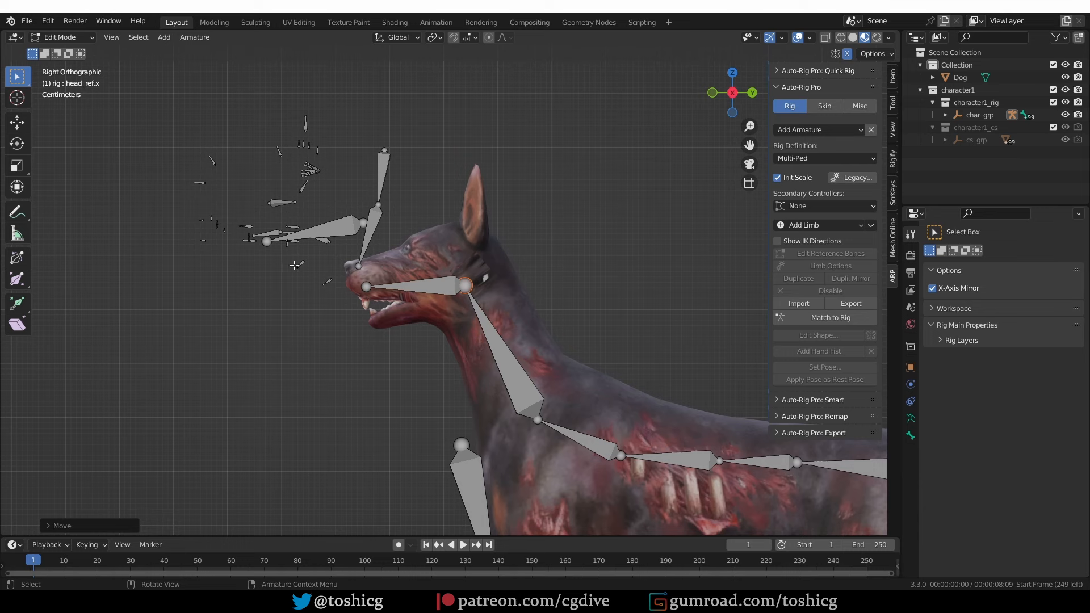
{"action": "left_click_drag", "start_coordinate": [160, 94], "coordinate": [331, 271]}
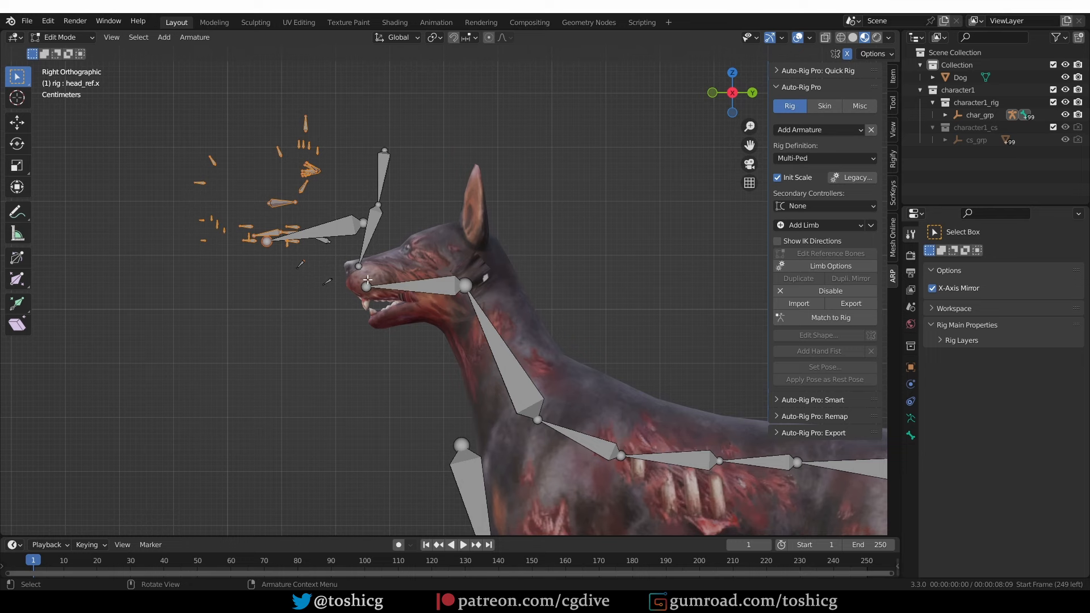
- Select the head reference bone and turn off Facial in its limb options
{"action": "left_click", "coordinate": [414, 284]}
{"action": "key", "text": "g"}
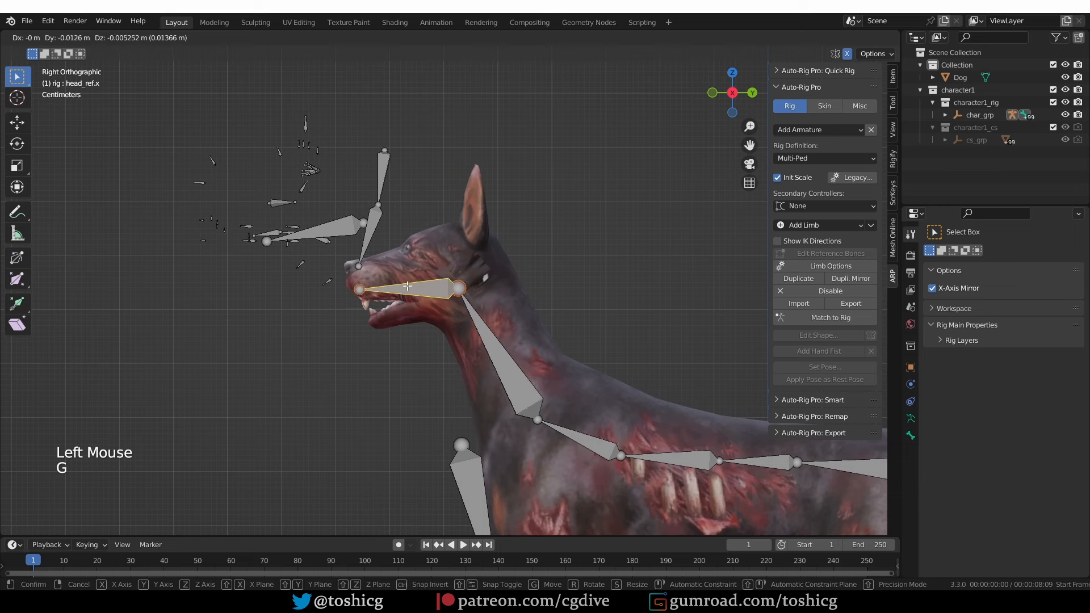
{"action": "left_click", "coordinate": [416, 286]}
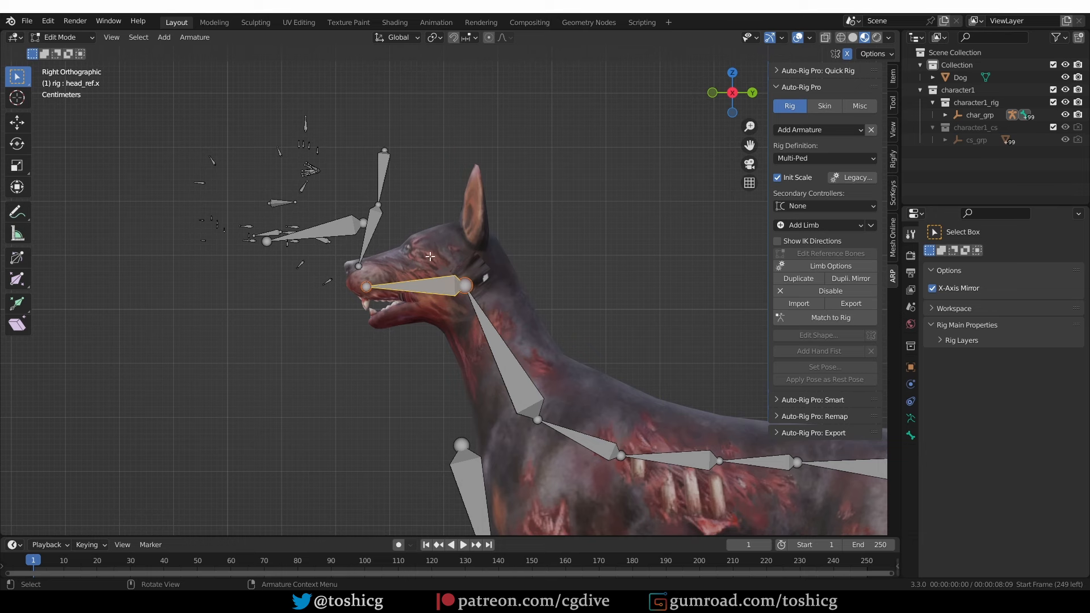
{"action": "left_click", "coordinate": [833, 264]}
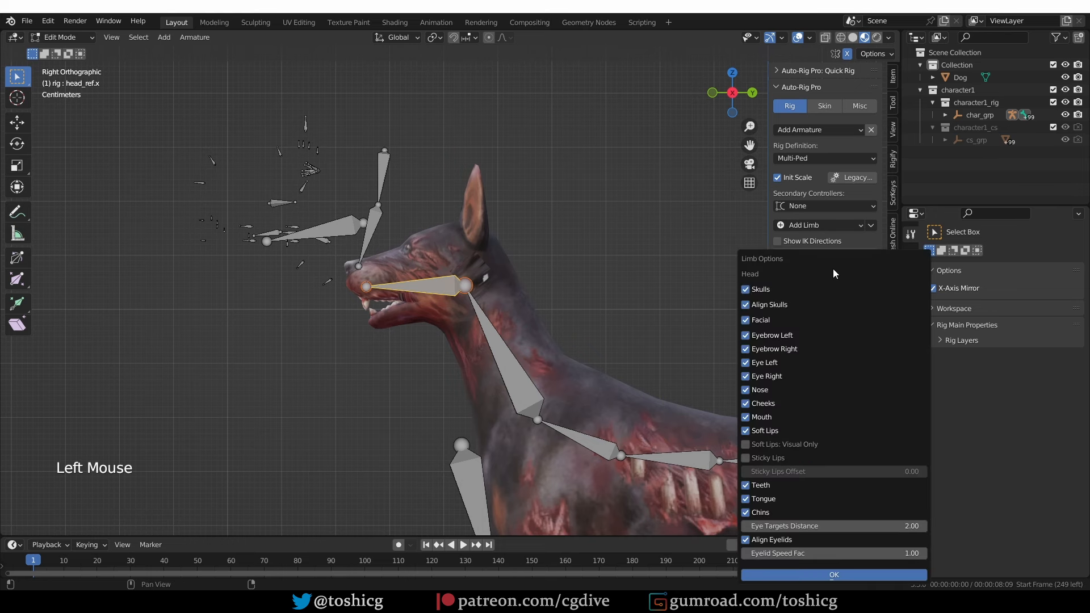
{"action": "left_click", "coordinate": [748, 321]}
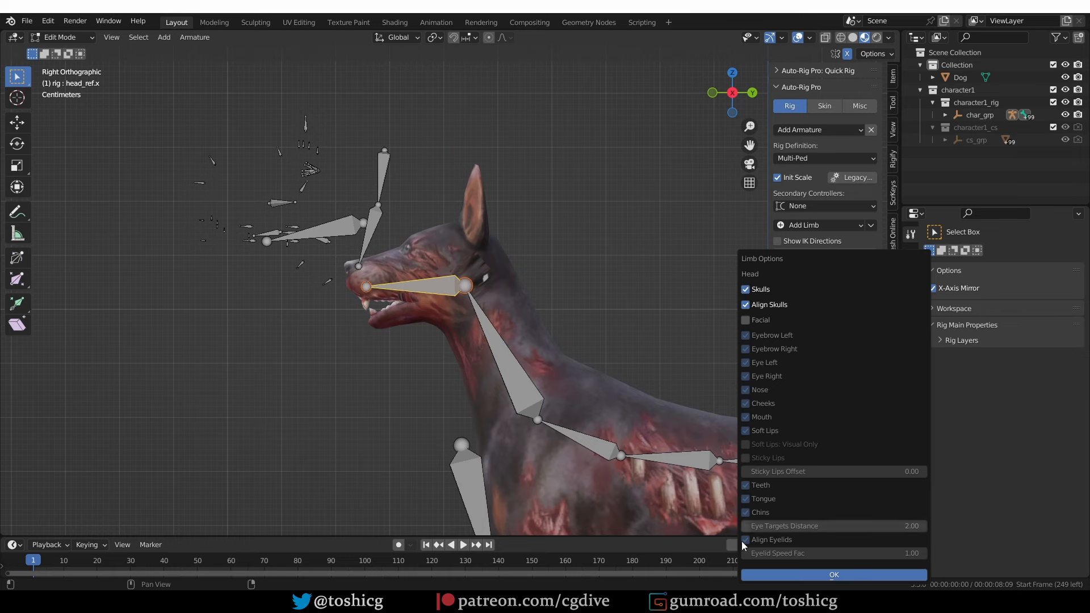
{"action": "left_click", "coordinate": [835, 573]}
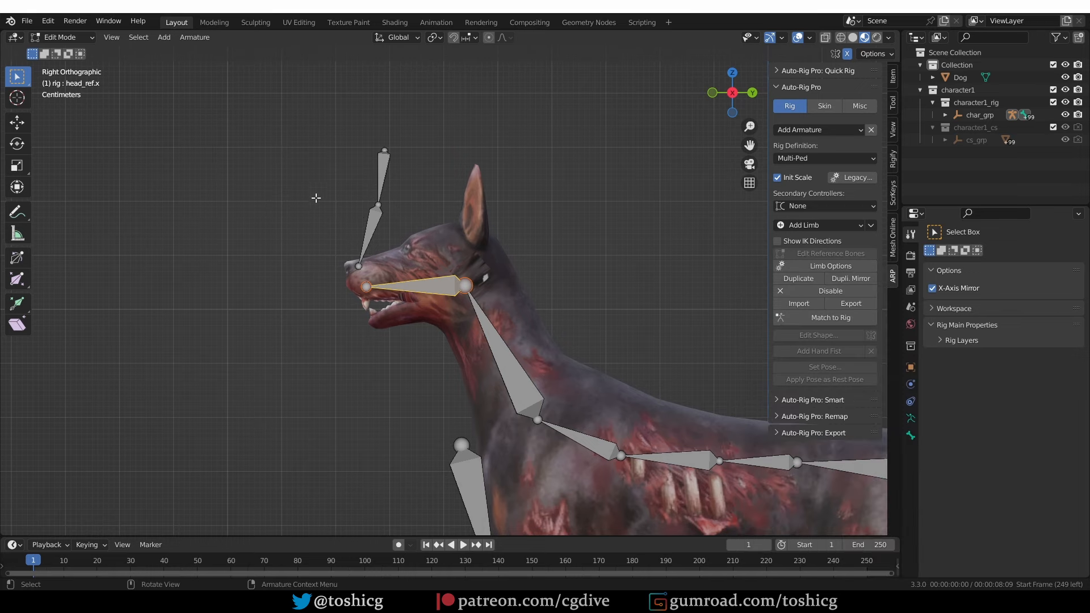
- Select both reference bones of the left ear, then rotate and move them level with the ear in side view
{"action": "middle_click_drag", "start_coordinate": [356, 213], "coordinate": [431, 185]}
{"action": "left_click", "coordinate": [434, 182]}
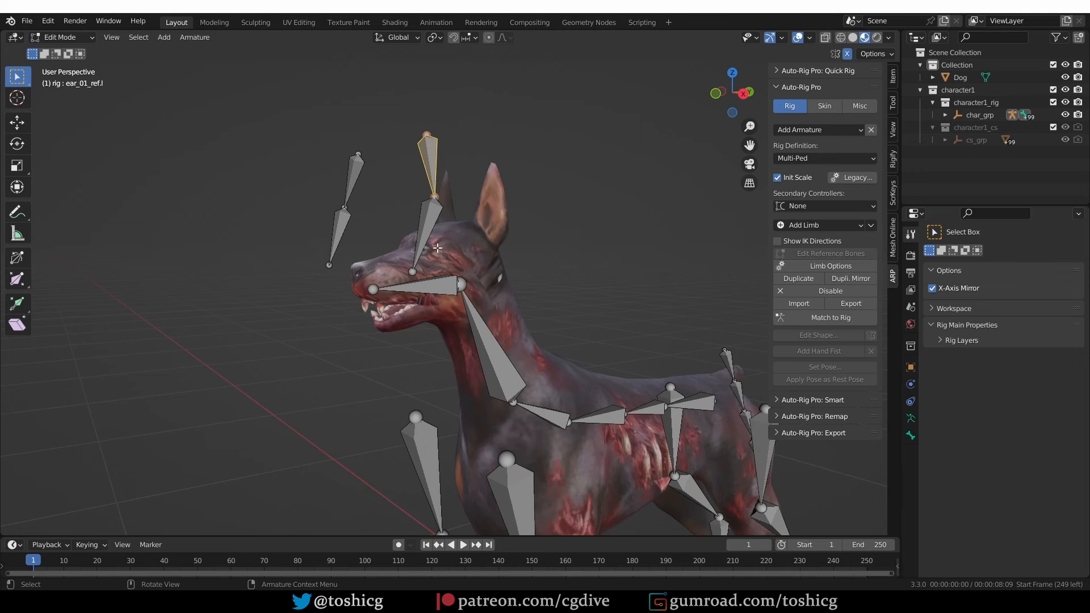
{"action": "left_click", "coordinate": [429, 231], "text": "shift"}
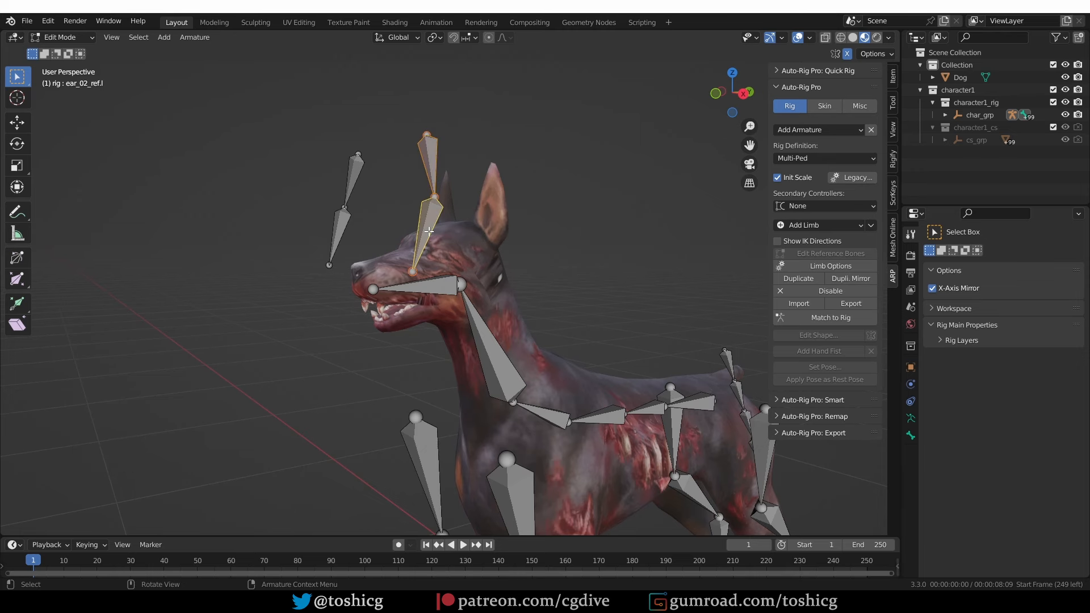
{"action": "key", "text": "KP_3"}
{"action": "key", "text": "r"}
{"action": "key", "text": "g"}
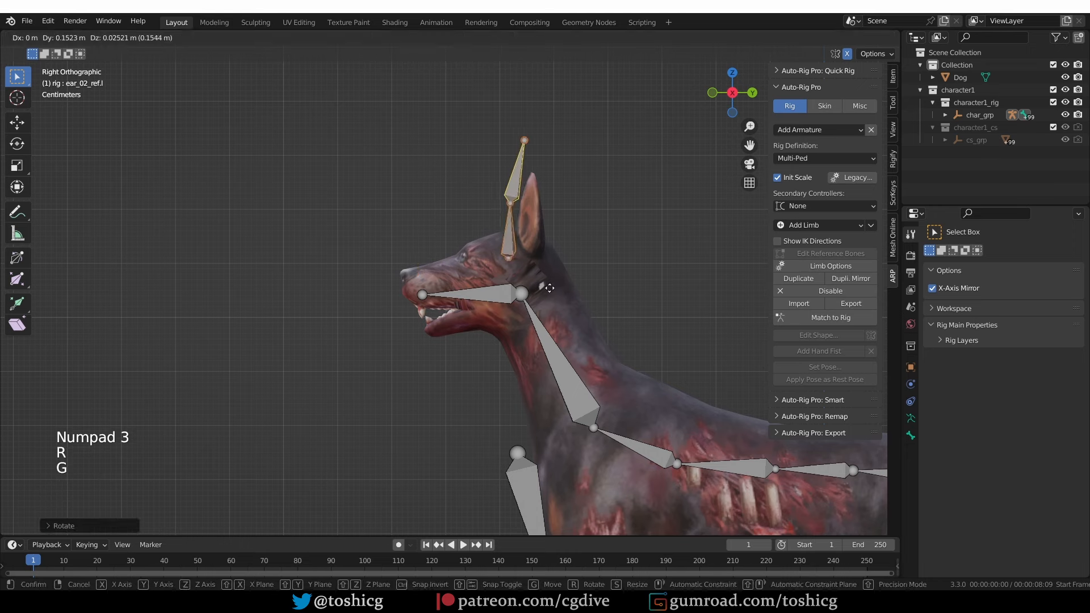
{"action": "left_click", "coordinate": [563, 288]}
{"action": "middle_click_drag", "start_coordinate": [563, 289], "coordinate": [579, 237]}
- In front view, move the ear reference bones onto the dog's ear and adjust their joints to follow its shape
{"action": "key", "text": "KP_1"}
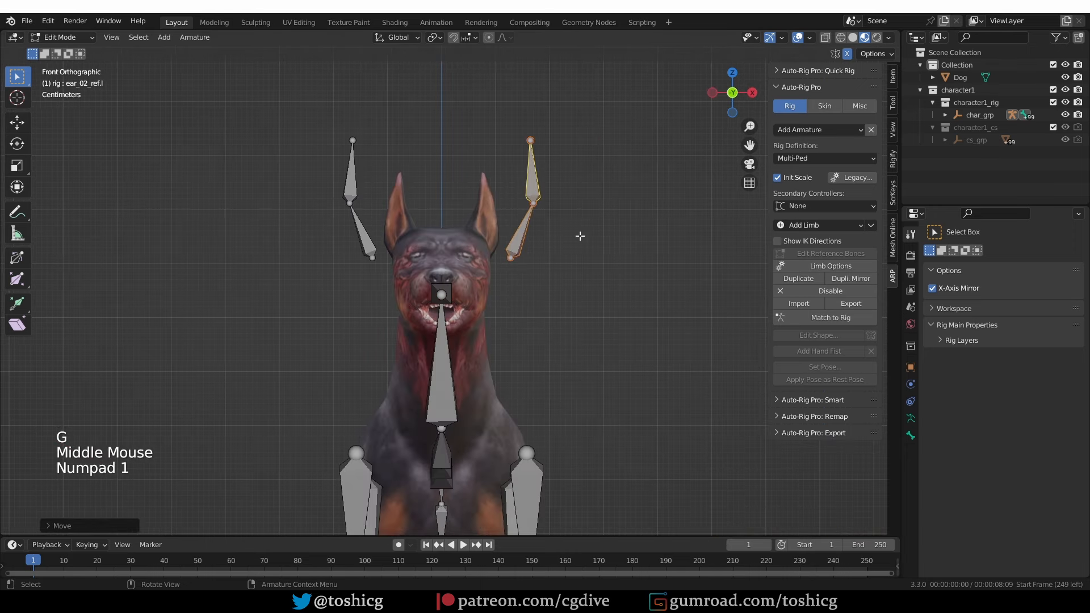
{"action": "scroll", "coordinate": [568, 243], "scroll_direction": "up", "scroll_amount": 2}
{"action": "key", "text": "r"}
{"action": "key", "text": "g"}
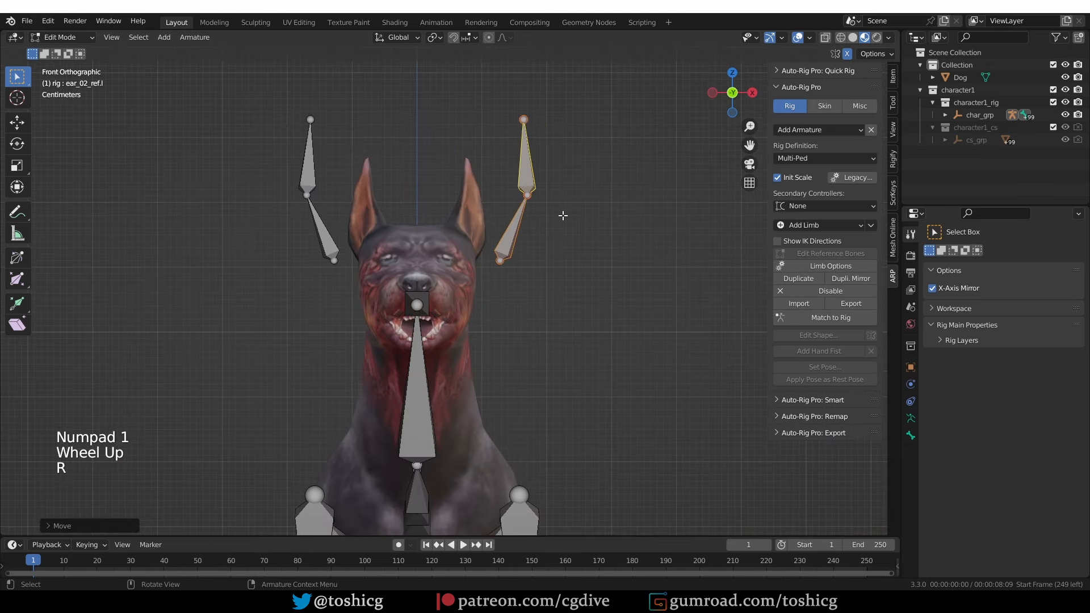
{"action": "right_click", "coordinate": [559, 216]}
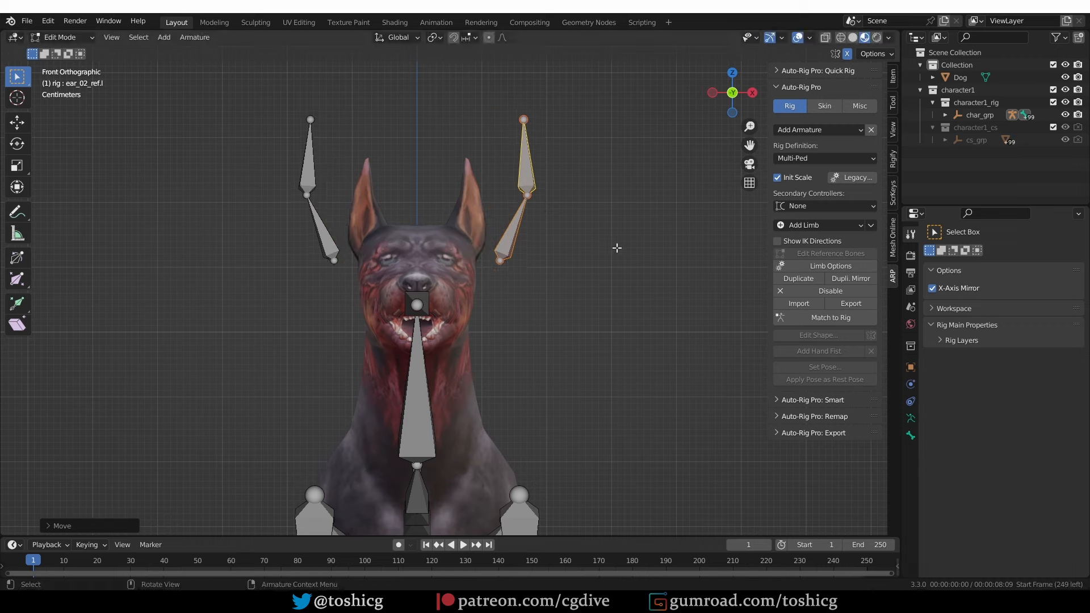
{"action": "key", "text": "g"}
{"action": "left_click", "coordinate": [506, 214]}
{"action": "key", "text": "g"}
{"action": "left_click", "coordinate": [509, 183]}
{"action": "key", "text": "g"}
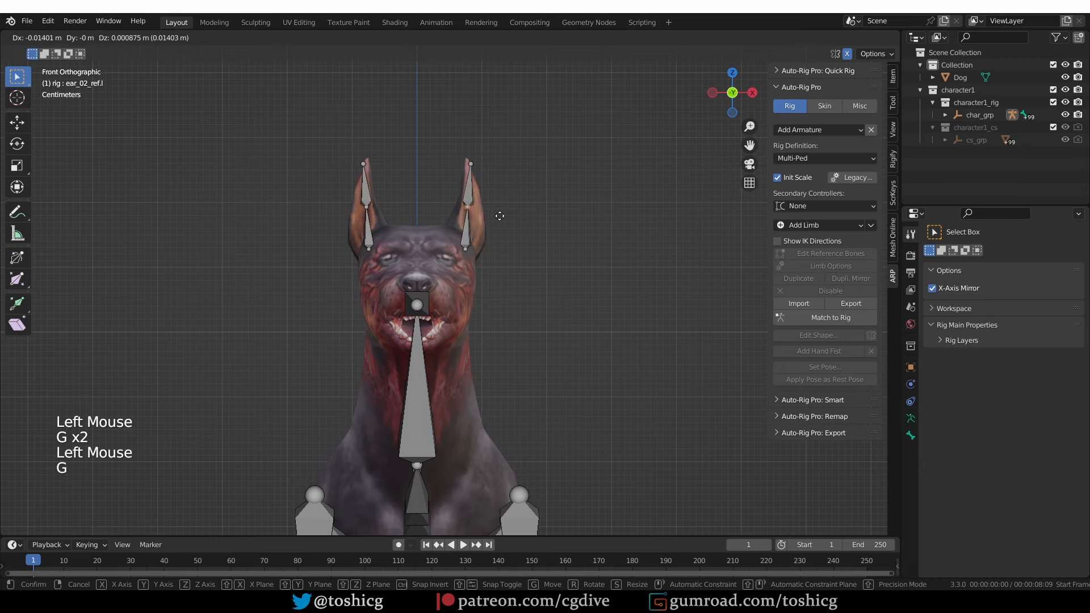
- In side view, shift the middle and tip joints of the ear bones to run along the dog's ear
{"action": "key", "text": "KP_3"}
{"action": "left_click", "coordinate": [467, 207]}
{"action": "key", "text": "g"}
{"action": "left_click", "coordinate": [473, 206]}
{"action": "left_click", "coordinate": [483, 164]}
{"action": "key", "text": "g"}
{"action": "left_click", "coordinate": [475, 163]}
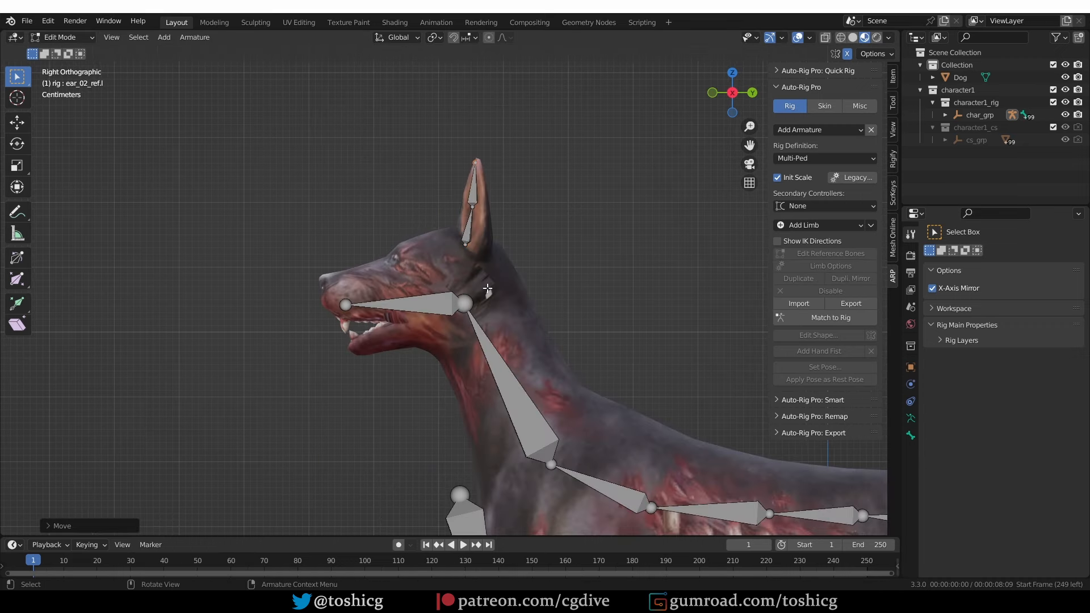
- Try changing the bone Count in the limb options of the upper ear reference bone
{"action": "middle_click_drag", "start_coordinate": [494, 199], "coordinate": [550, 194]}
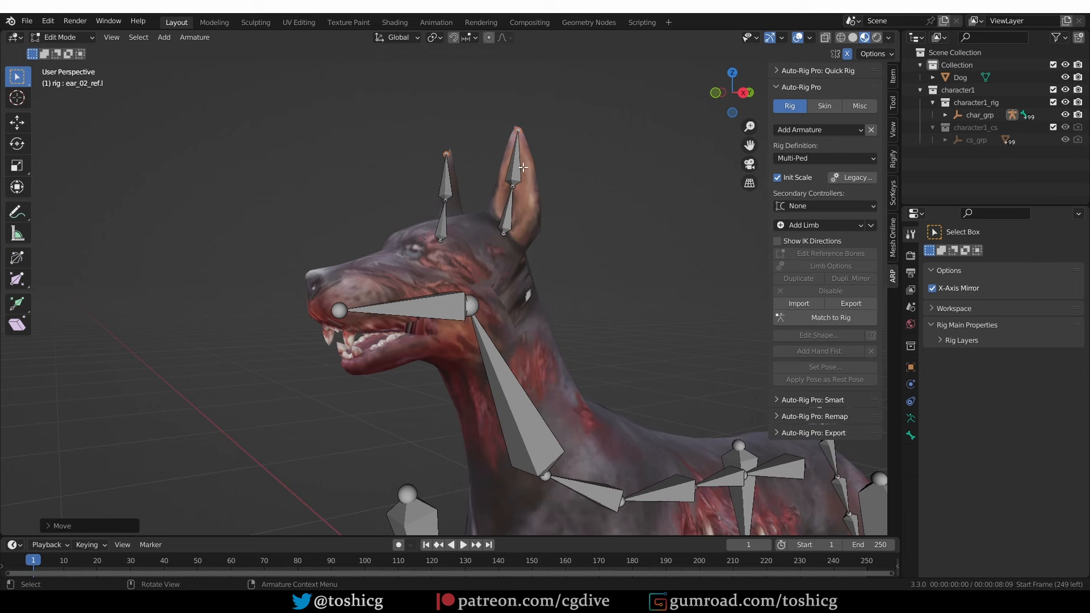
{"action": "key", "text": "ctrl+z"}
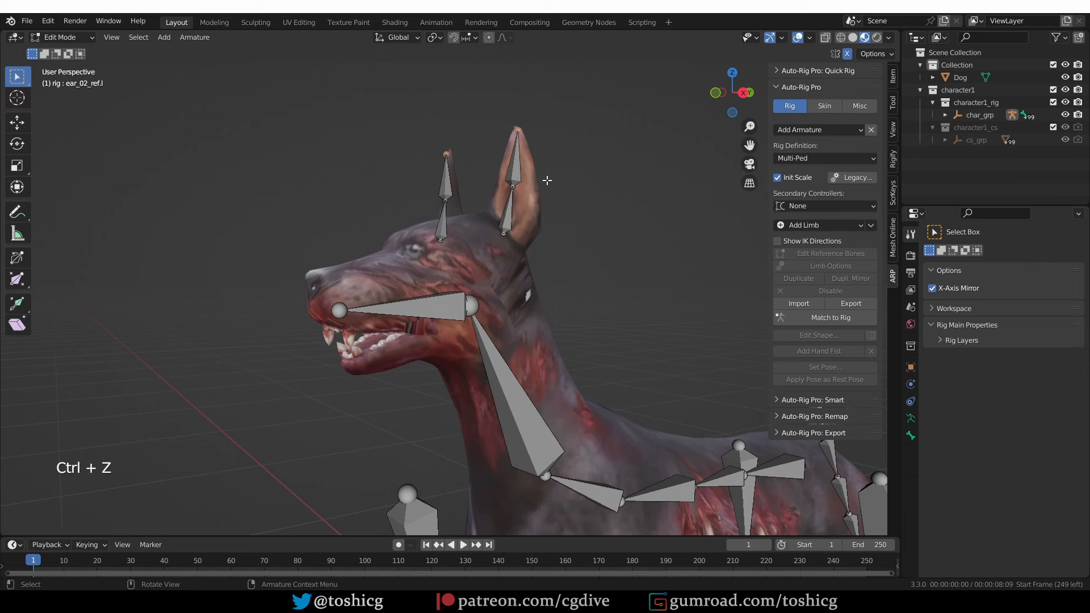
{"action": "left_click", "coordinate": [510, 154]}
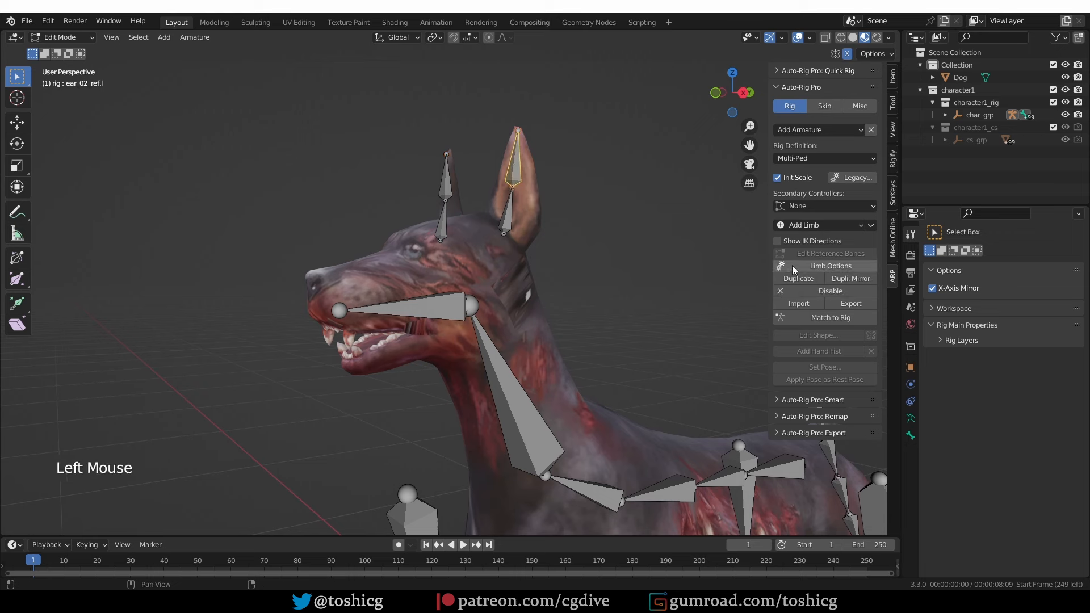
{"action": "left_click", "coordinate": [831, 266]}
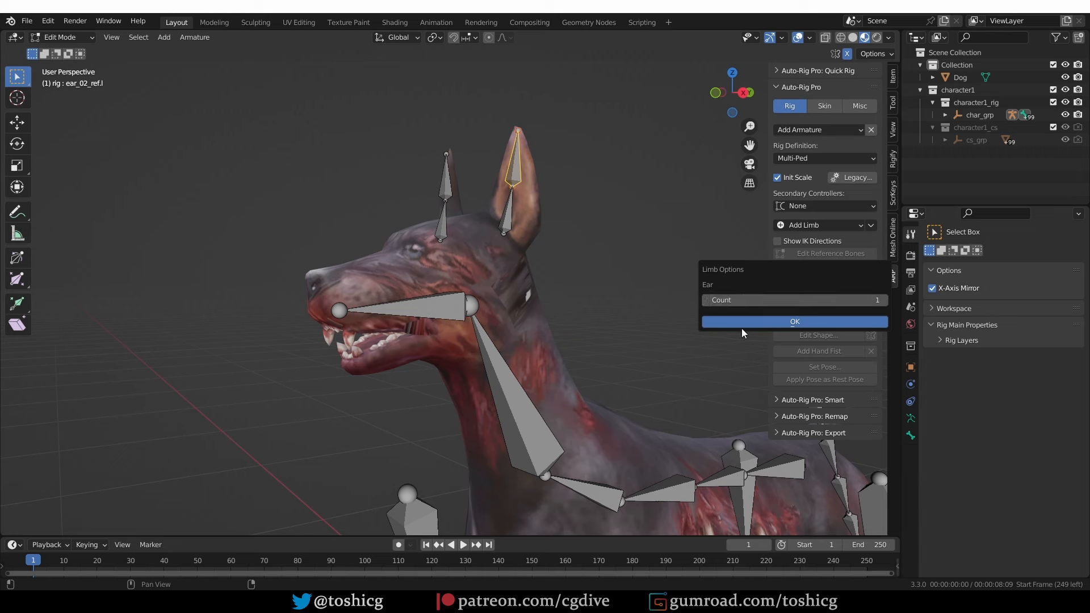
{"action": "left_click_drag", "start_coordinate": [857, 298], "coordinate": [902, 298]}
{"action": "key", "text": "Return"}
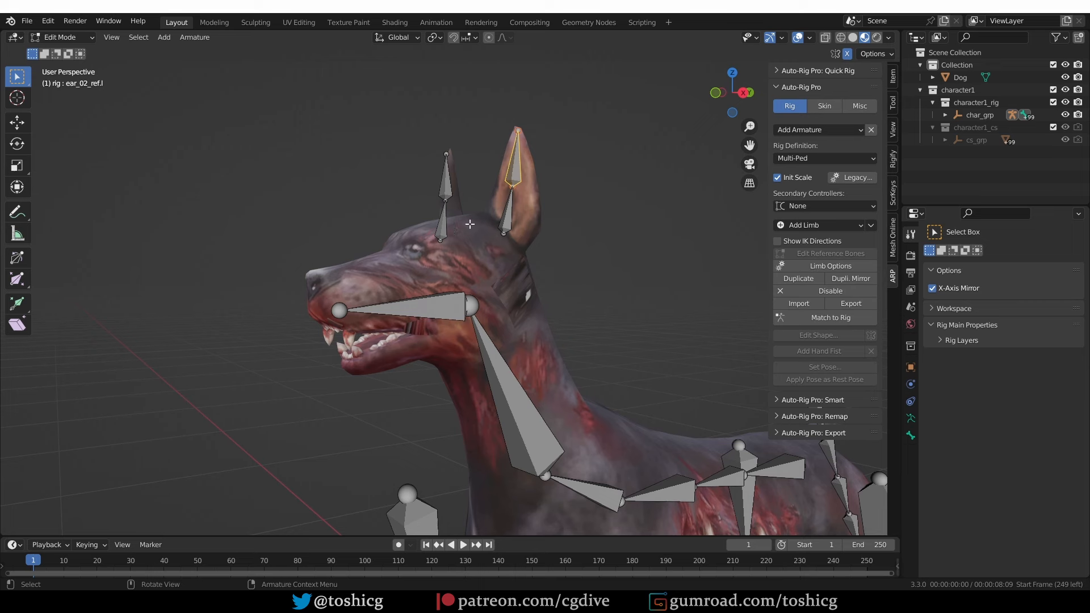
- Select the neck reference bone and set its Count to 2 in the limb options
{"action": "scroll", "coordinate": [523, 302], "scroll_direction": "down", "scroll_amount": 2}
{"action": "middle_click_drag", "start_coordinate": [523, 302], "coordinate": [499, 278]}
{"action": "middle_click_drag", "start_coordinate": [499, 278], "coordinate": [477, 245], "text": "shift"}
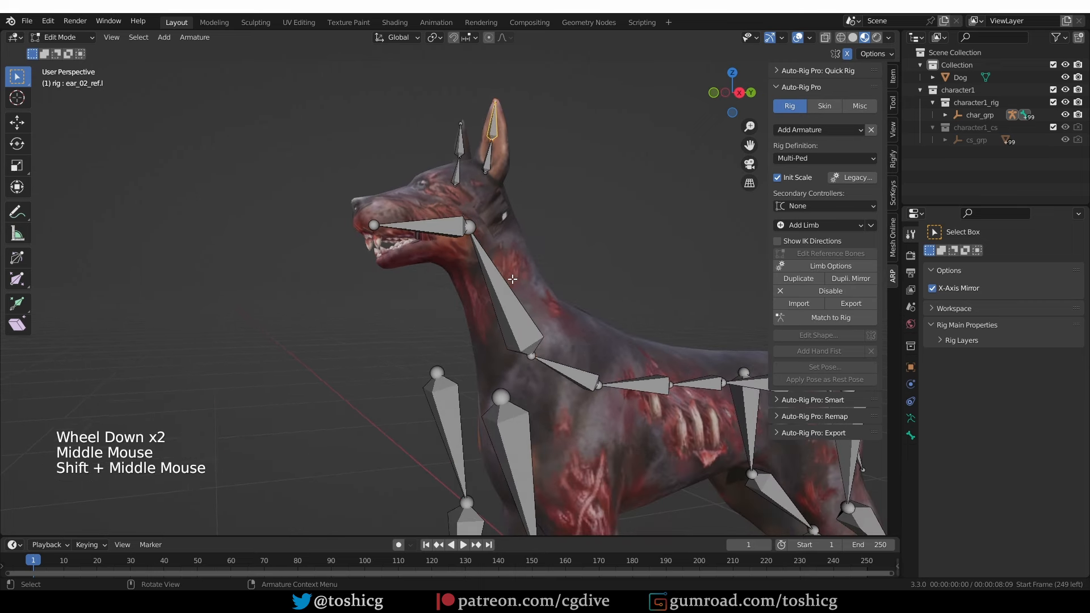
{"action": "left_click", "coordinate": [477, 245]}
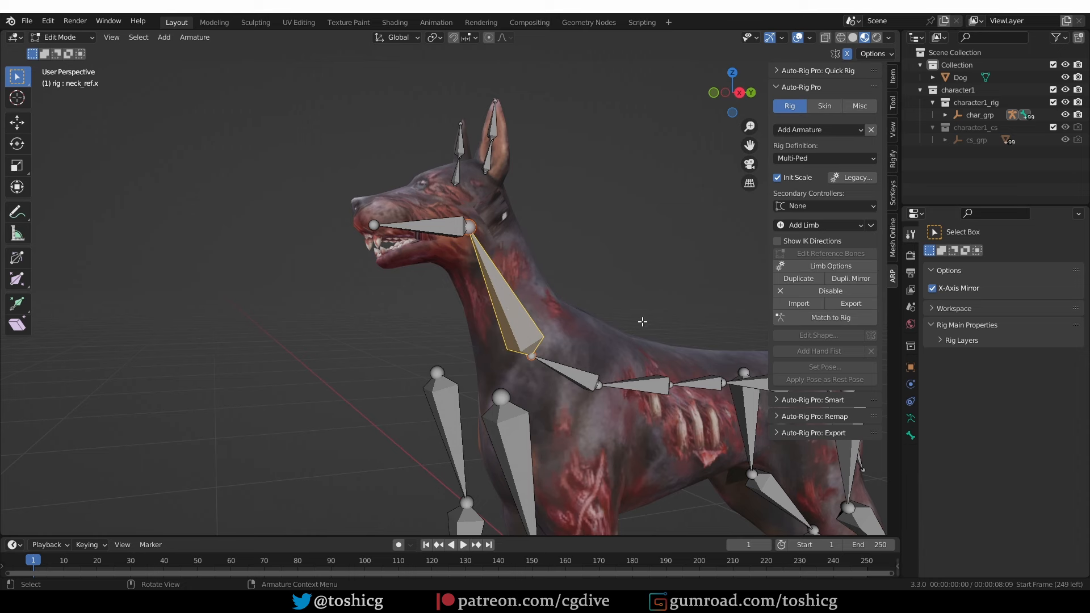
{"action": "left_click", "coordinate": [823, 267]}
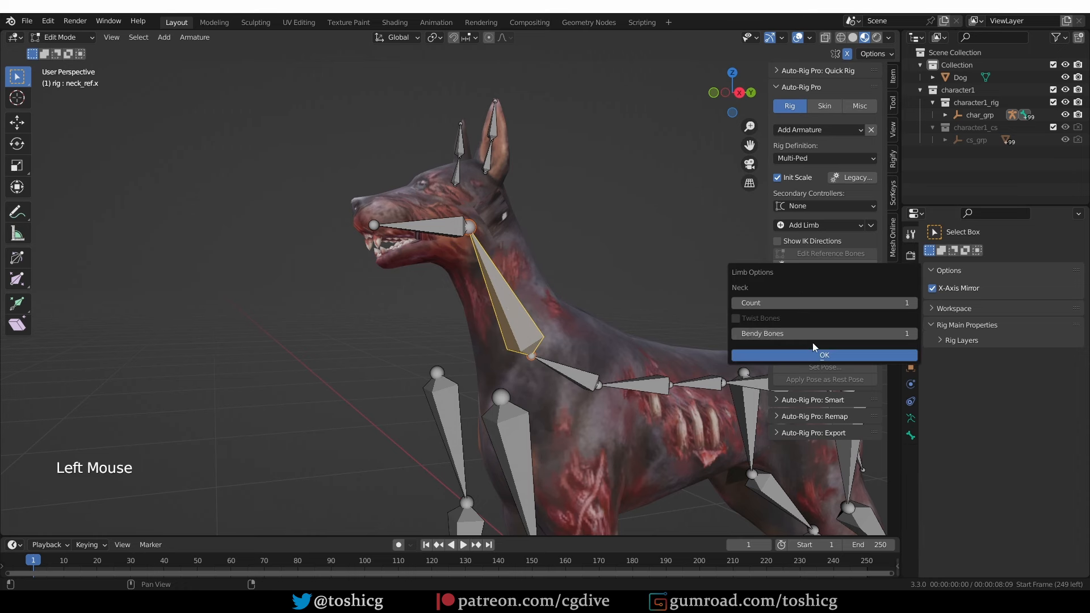
{"action": "left_click_drag", "start_coordinate": [835, 303], "coordinate": [858, 303]}
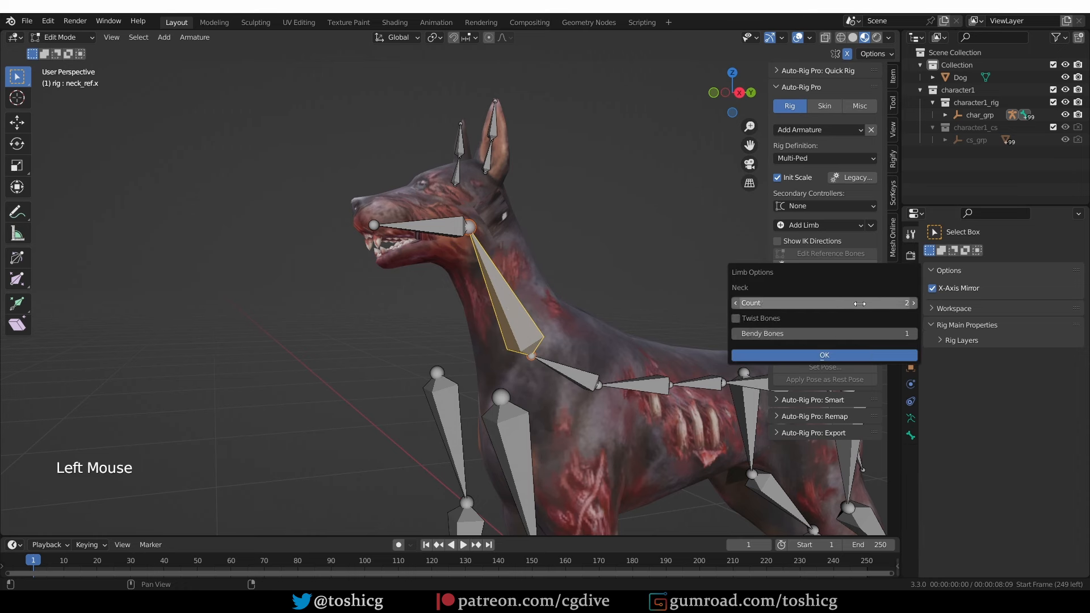
{"action": "left_click", "coordinate": [850, 356]}
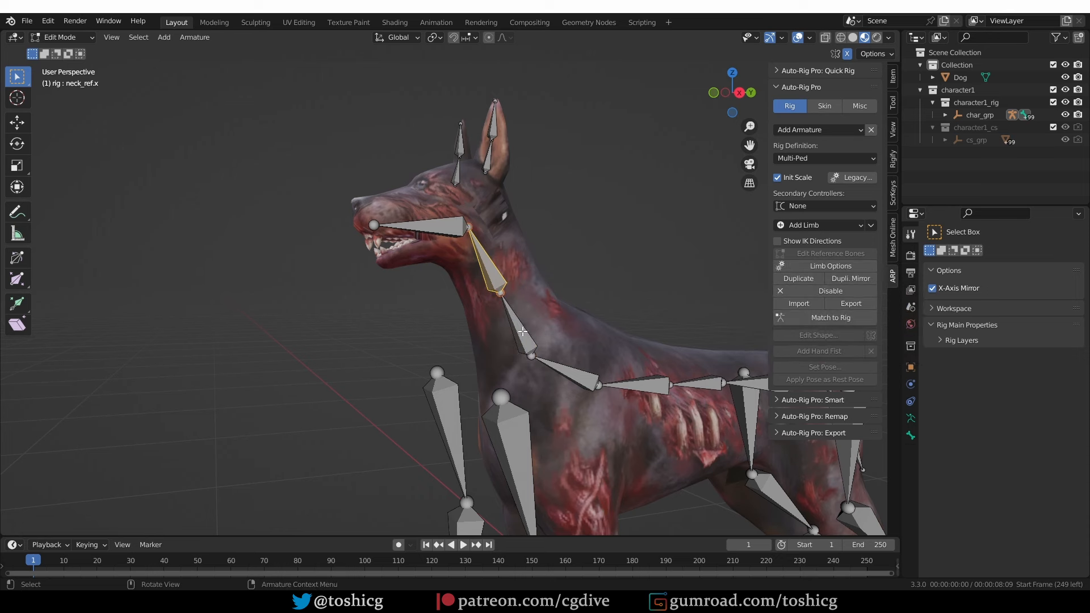
{"action": "middle_click_drag", "start_coordinate": [531, 337], "coordinate": [513, 247]}
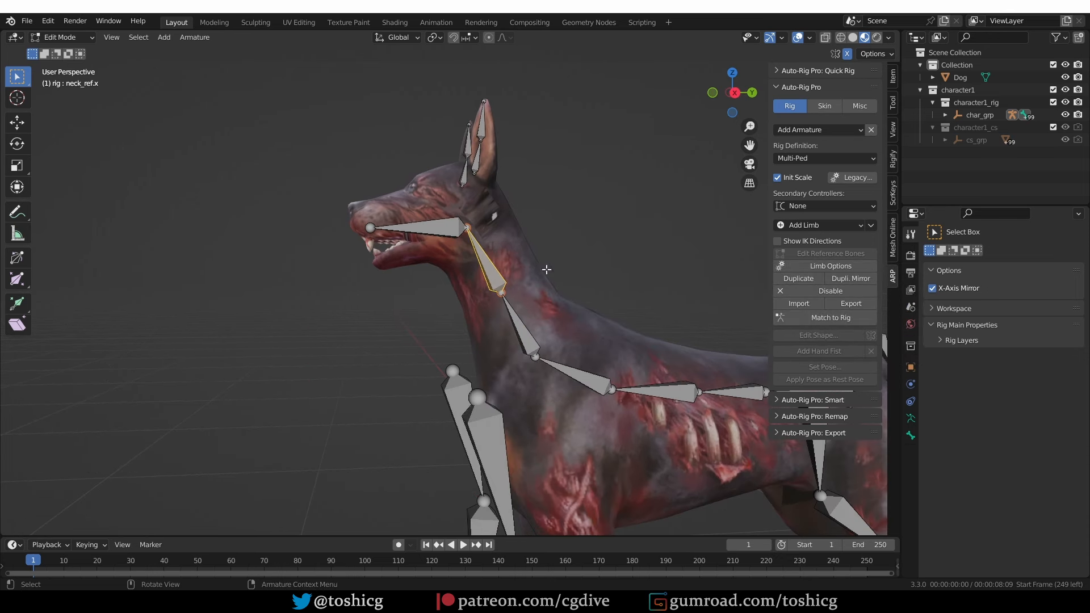
{"action": "right_click", "coordinate": [257, 228]}
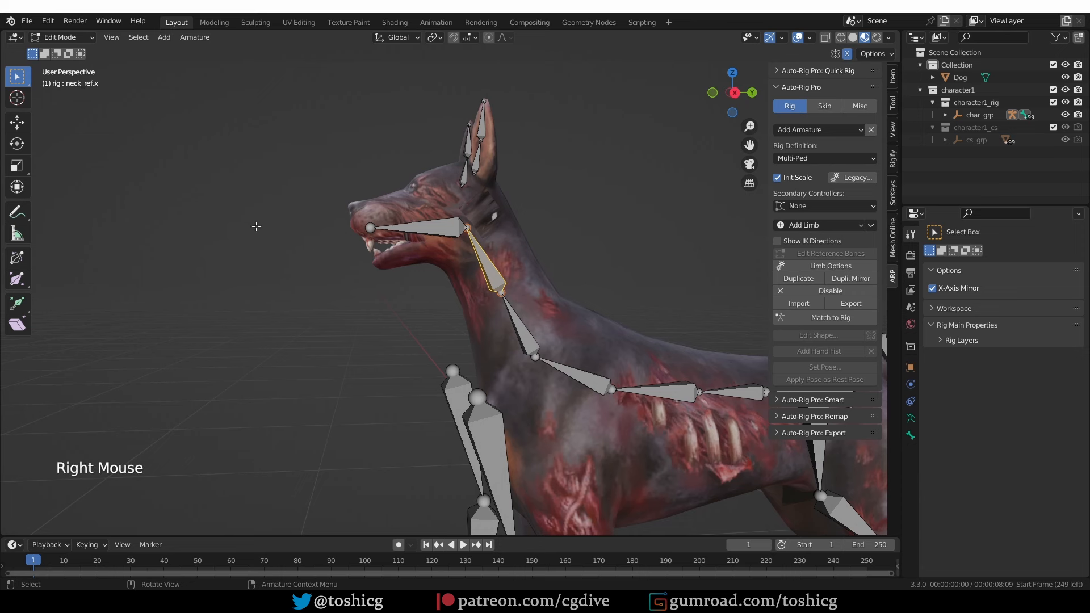
{"action": "right_click", "coordinate": [276, 182]}
{"action": "mouse_move", "coordinate": [227, 267]}
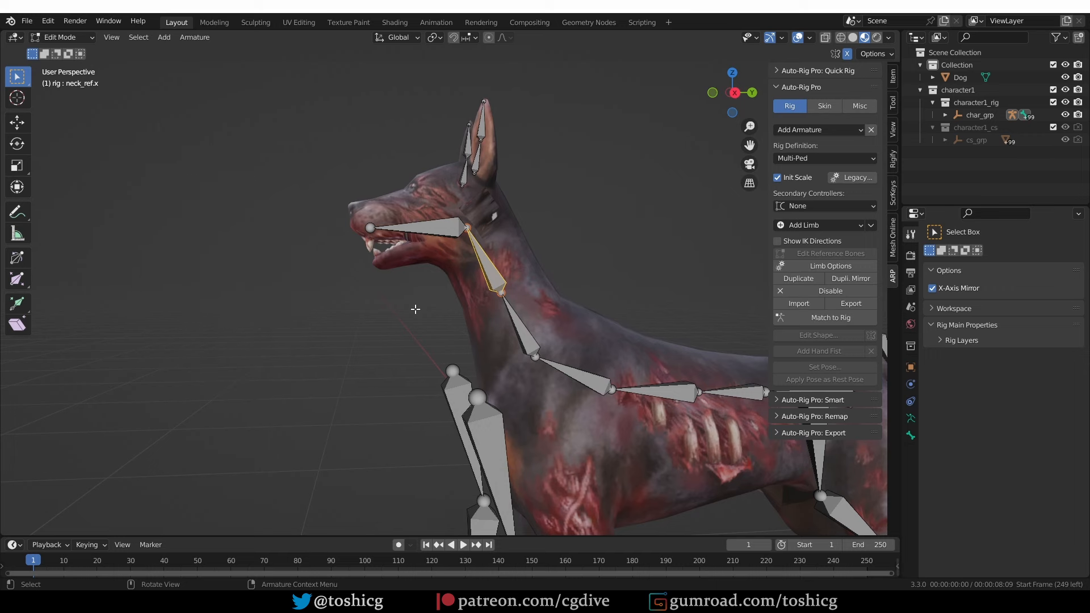
- In side view, select the whole tail reference bone chain and rotate it to match the upward slope of the dog's tail
{"action": "middle_click_drag", "start_coordinate": [625, 263], "coordinate": [653, 335]}
{"action": "scroll", "coordinate": [653, 335], "scroll_direction": "down", "scroll_amount": 2}
{"action": "middle_click_drag", "start_coordinate": [652, 335], "coordinate": [579, 365], "text": "shift"}
{"action": "key", "text": "KP_3"}
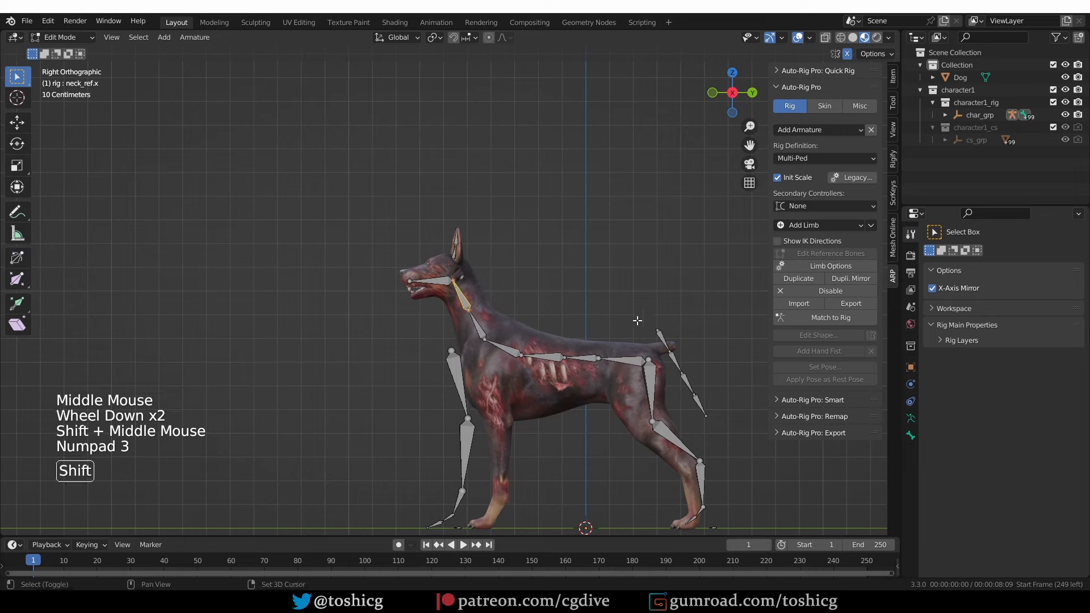
{"action": "middle_click_drag", "start_coordinate": [637, 324], "coordinate": [558, 247], "text": "shift"}
{"action": "scroll", "coordinate": [559, 247], "scroll_direction": "up", "scroll_amount": 2}
{"action": "scroll", "coordinate": [559, 248], "scroll_direction": "up", "scroll_amount": 1}
{"action": "left_click_drag", "start_coordinate": [552, 221], "coordinate": [586, 256]}
{"action": "left_click", "coordinate": [580, 248], "text": "shift"}
{"action": "left_click", "coordinate": [607, 297], "text": "shift"}
{"action": "left_click", "coordinate": [630, 336], "text": "shift"}
{"action": "left_click", "coordinate": [652, 378], "text": "shift"}
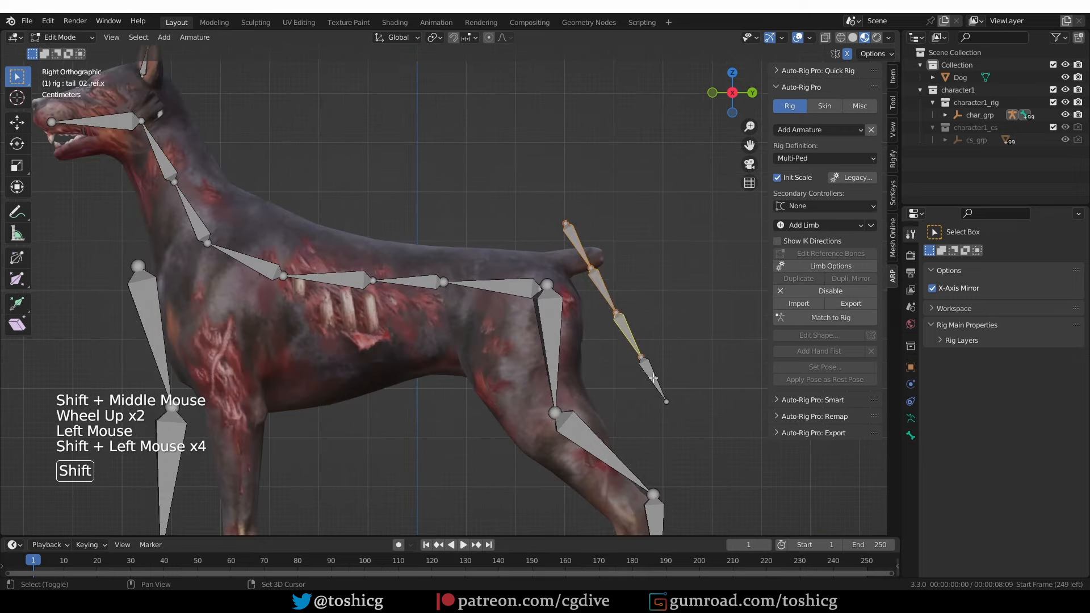
{"action": "key", "text": "r"}
{"action": "left_click", "coordinate": [722, 330]}
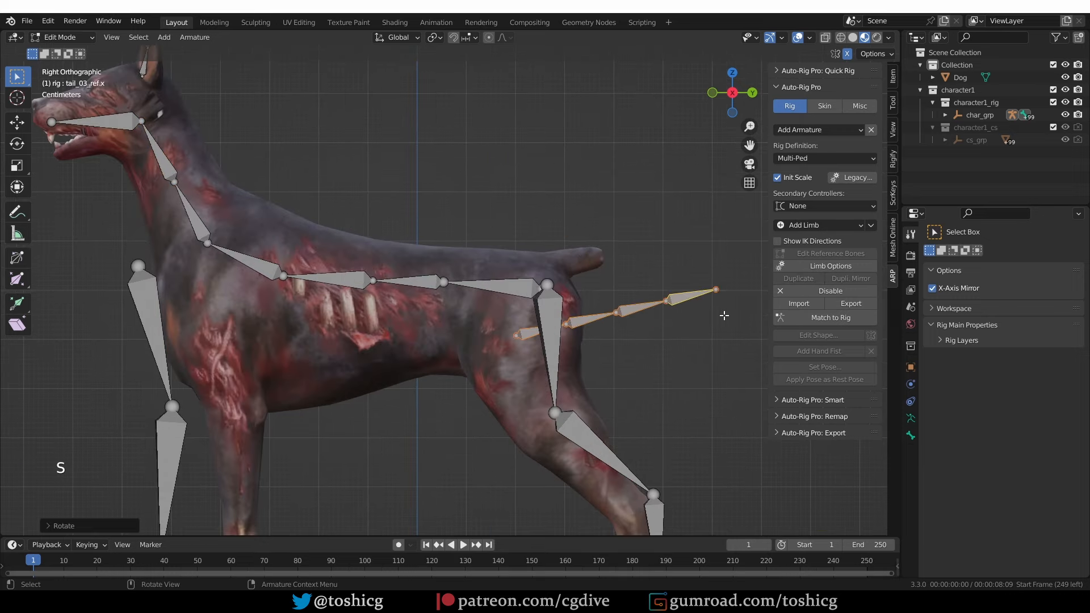
- Scale down the tail bone chain and move it onto the dog's short tail
{"action": "key", "text": "s"}
{"action": "left_click", "coordinate": [652, 358]}
{"action": "key", "text": "g"}
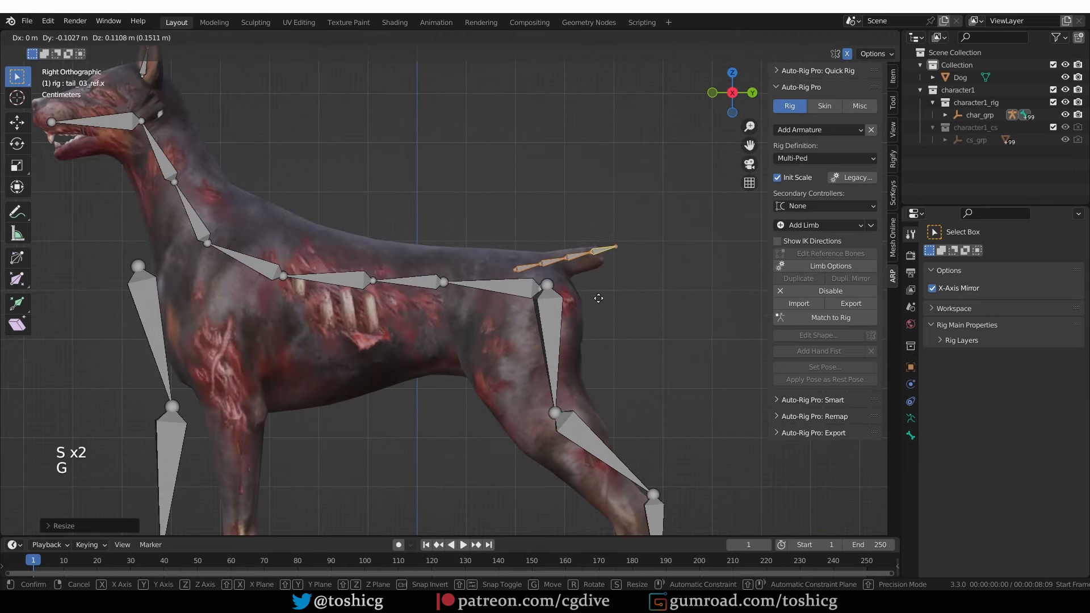
{"action": "left_click", "coordinate": [596, 302]}
{"action": "key", "text": "s"}
{"action": "left_click", "coordinate": [644, 288]}
{"action": "key", "text": "g"}
{"action": "left_click", "coordinate": [662, 286]}
{"action": "key", "text": "s"}
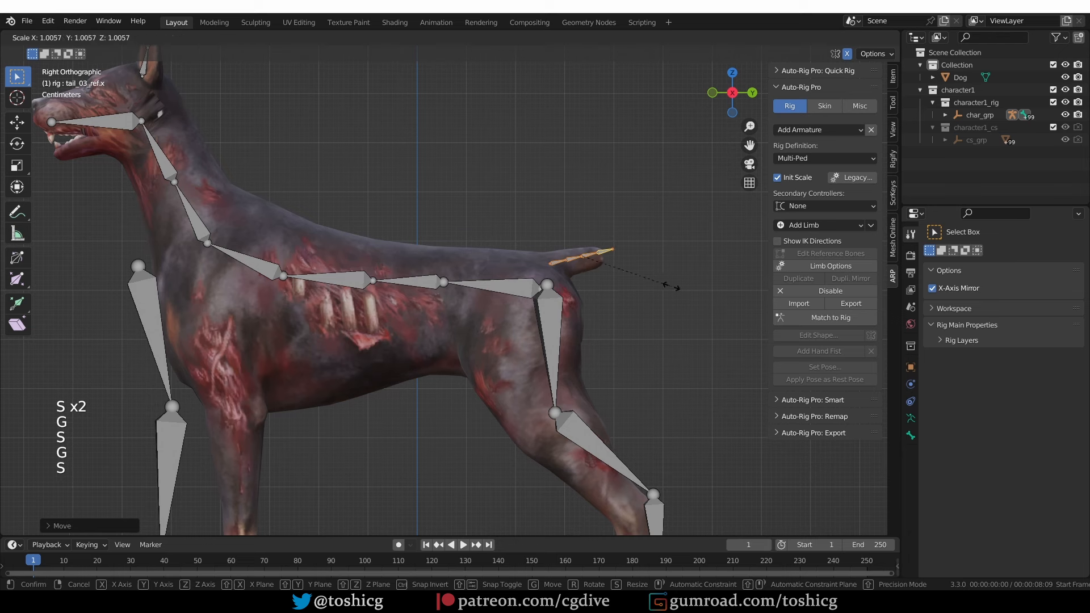
{"action": "left_click", "coordinate": [585, 269]}
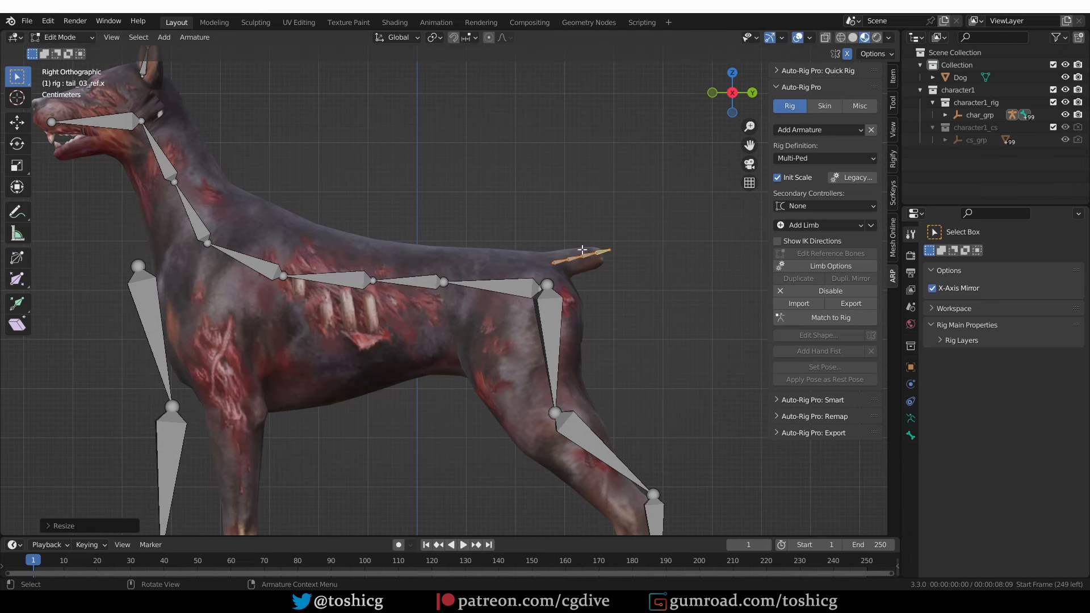
- Set the tail's Count to 2 in its limb options, starting from the last tail bone
{"action": "left_click", "coordinate": [603, 252]}
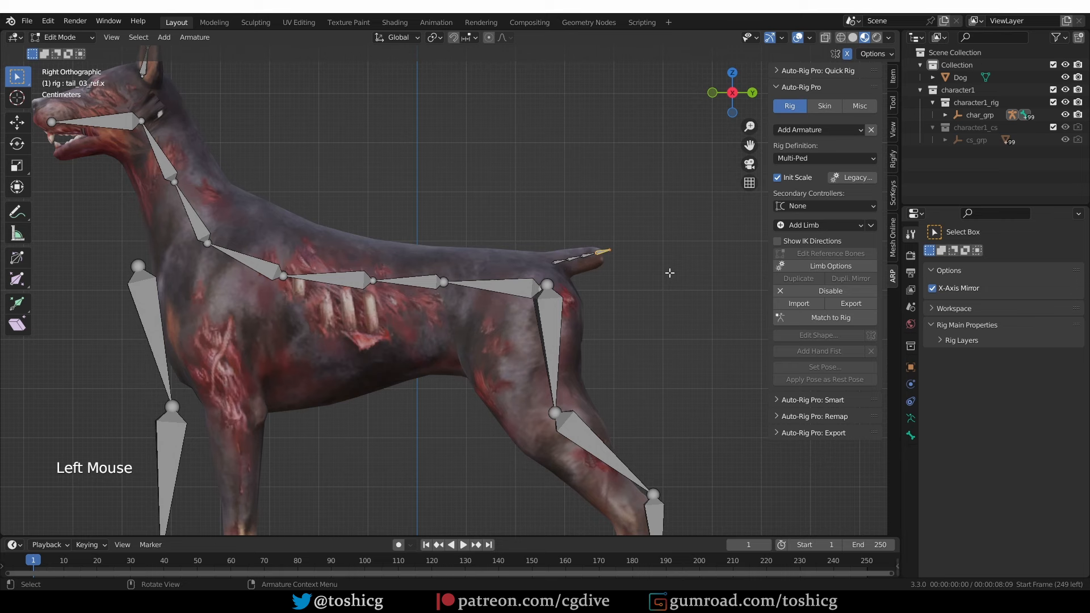
{"action": "left_click", "coordinate": [833, 267]}
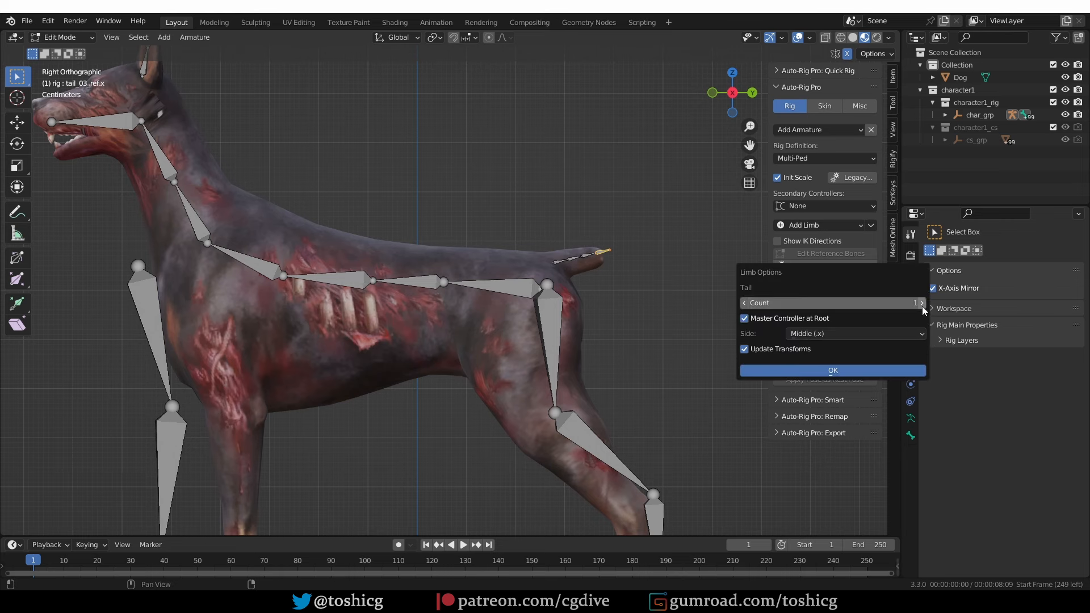
{"action": "left_click", "coordinate": [919, 303]}
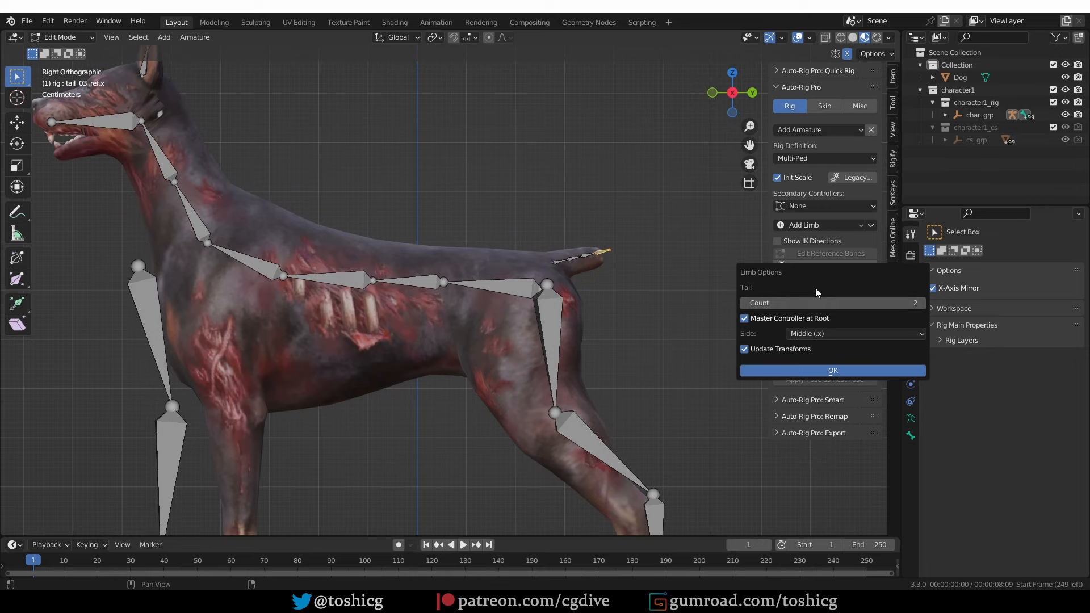
{"action": "left_click", "coordinate": [862, 367]}
- Move the base, middle and tip joints of the two tail bones to follow the dog's short tail
{"action": "scroll", "coordinate": [555, 289], "scroll_direction": "up", "scroll_amount": 2}
{"action": "left_click", "coordinate": [551, 259]}
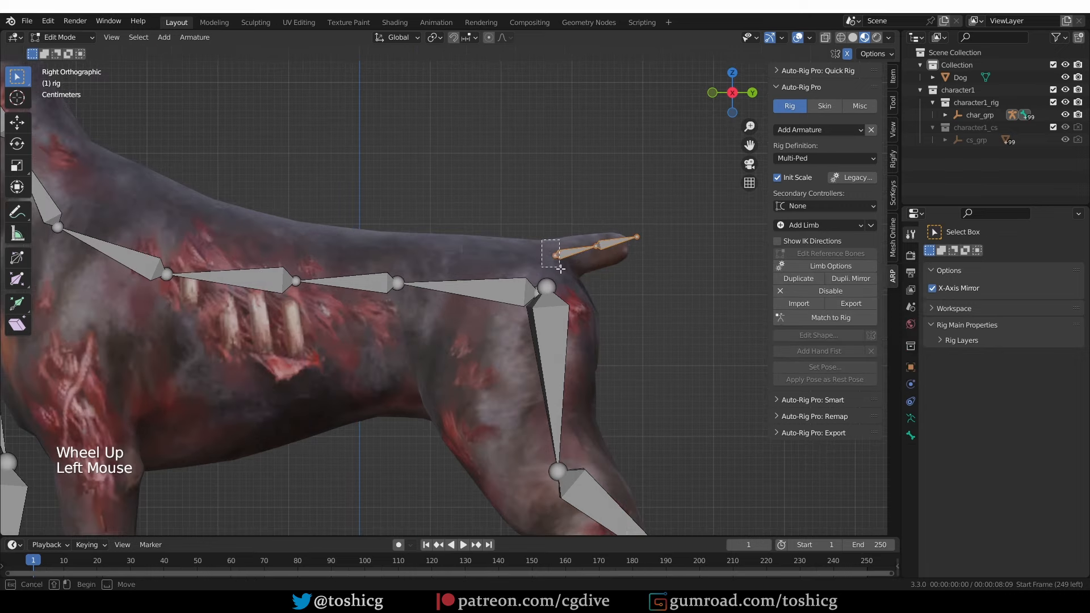
{"action": "key", "text": "g"}
{"action": "left_click", "coordinate": [596, 260]}
{"action": "key", "text": "g"}
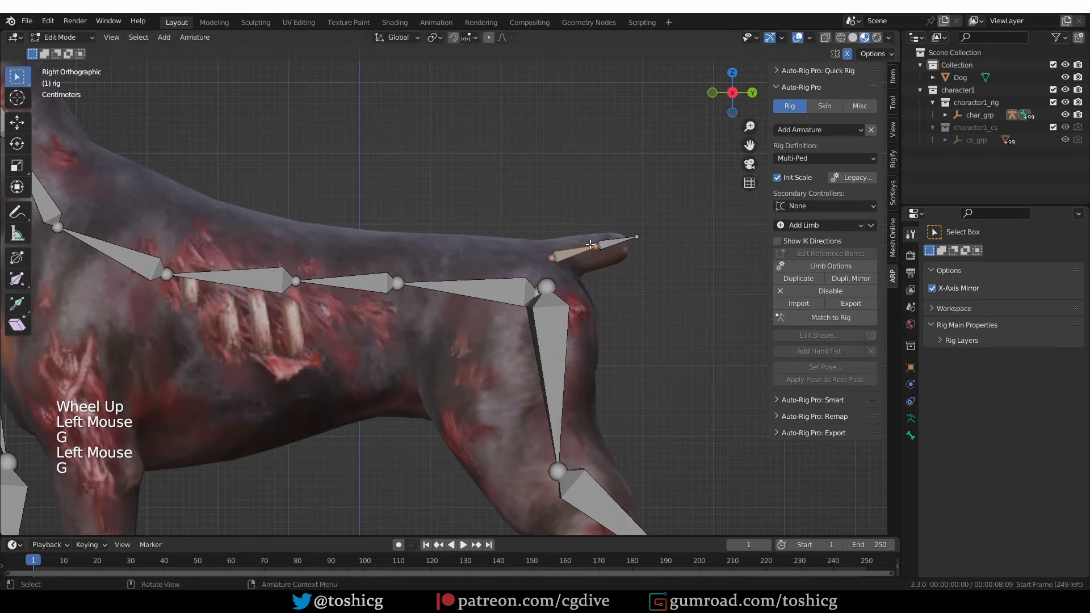
{"action": "key", "text": "g"}
{"action": "left_click", "coordinate": [605, 264]}
{"action": "key", "text": "g"}
- Select the whole front leg reference bone chain and move it back along Y onto the dog's front leg
{"action": "scroll", "coordinate": [574, 319], "scroll_direction": "down", "scroll_amount": 2}
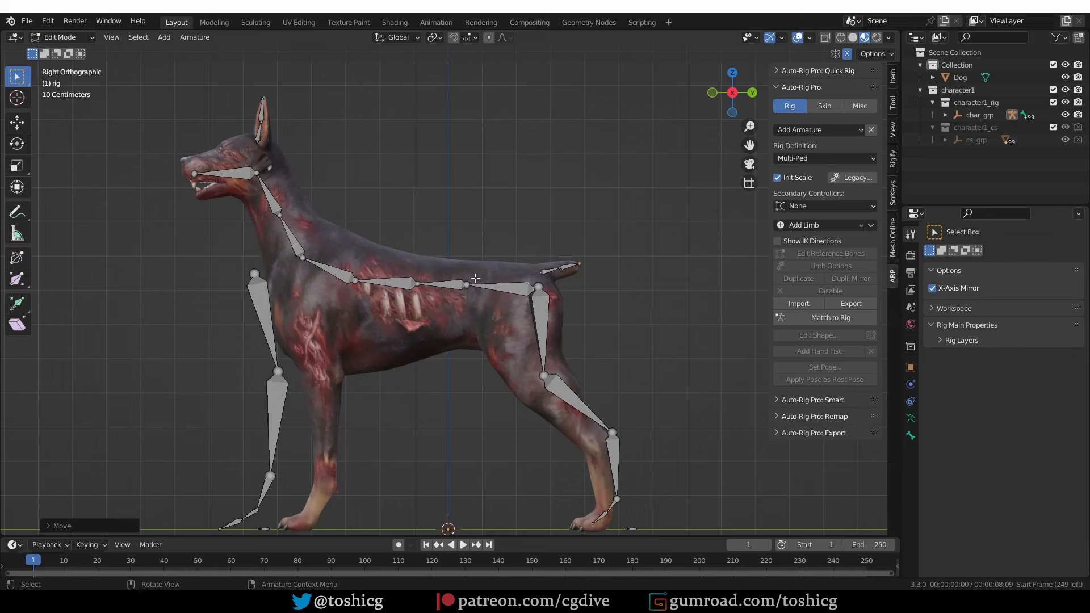
{"action": "middle_click_drag", "start_coordinate": [476, 290], "coordinate": [472, 233], "text": "shift"}
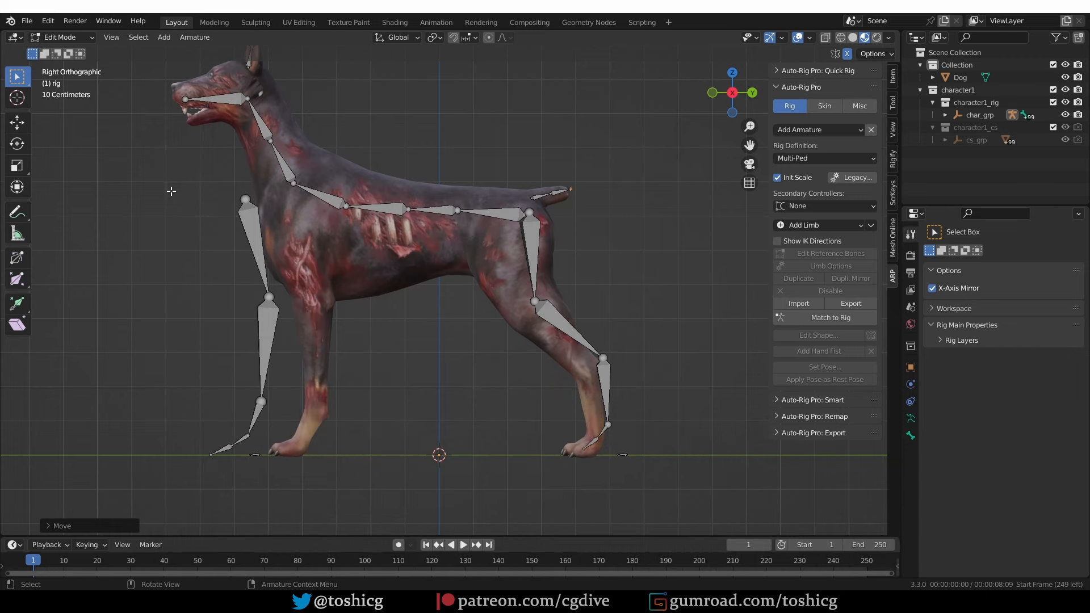
{"action": "left_click_drag", "start_coordinate": [208, 200], "coordinate": [301, 487]}
{"action": "key", "text": "g"}
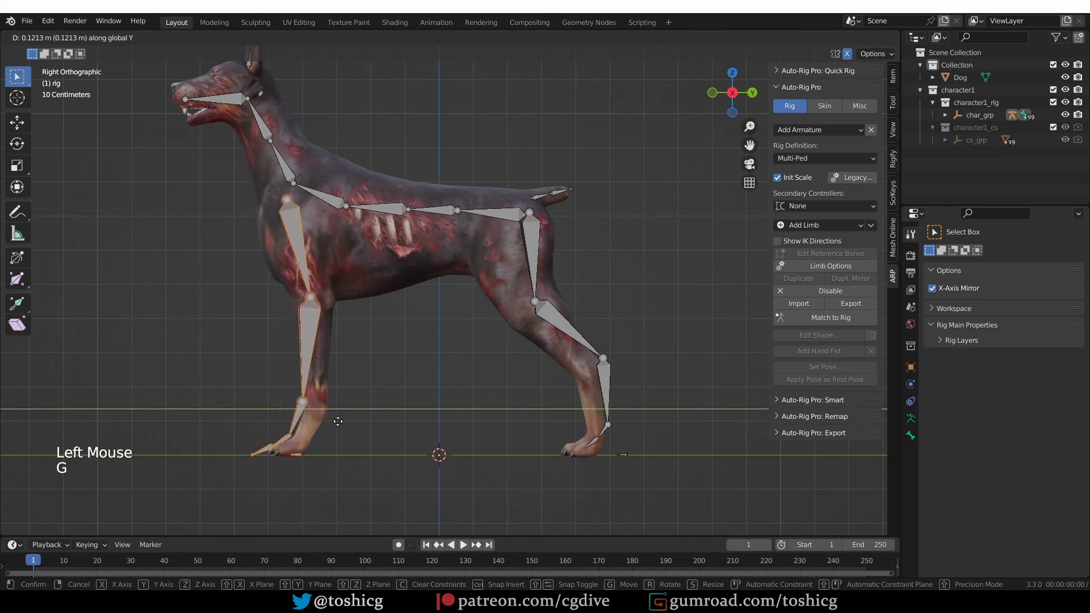
{"action": "left_click", "coordinate": [351, 424]}
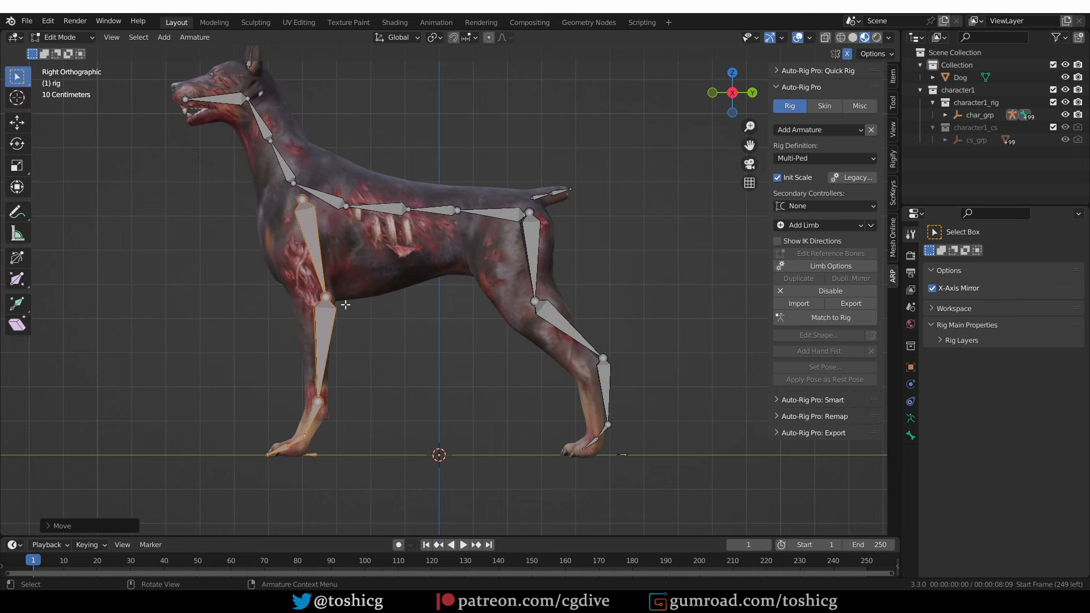
- Shift the front leg's elbow joint forward and move its top joint down and forward to fit the dog's shoulder
{"action": "left_click", "coordinate": [327, 297]}
{"action": "left_click", "coordinate": [326, 297]}
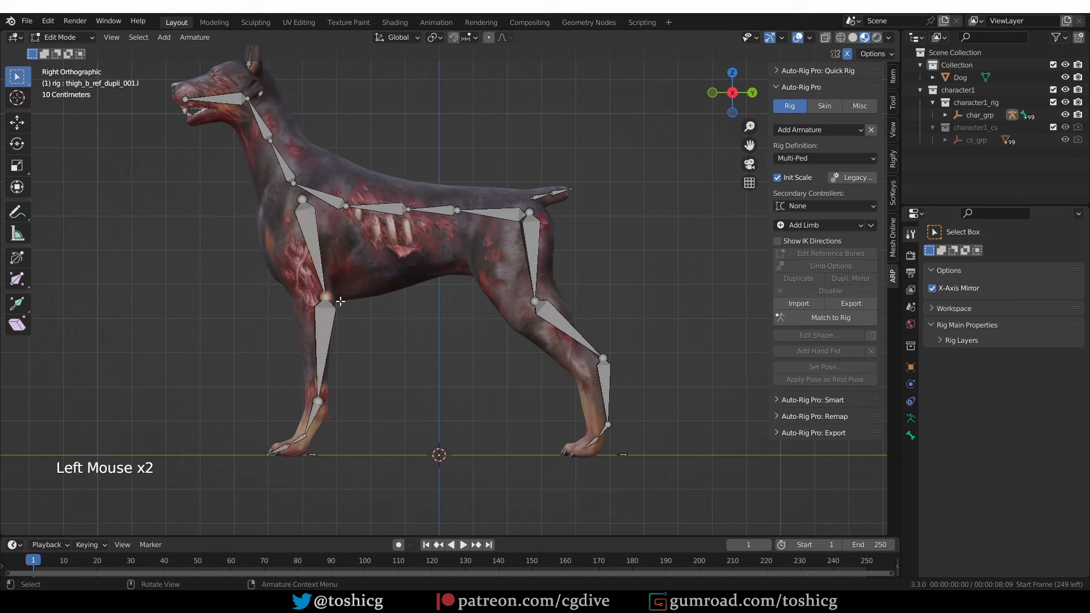
{"action": "key", "text": "g"}
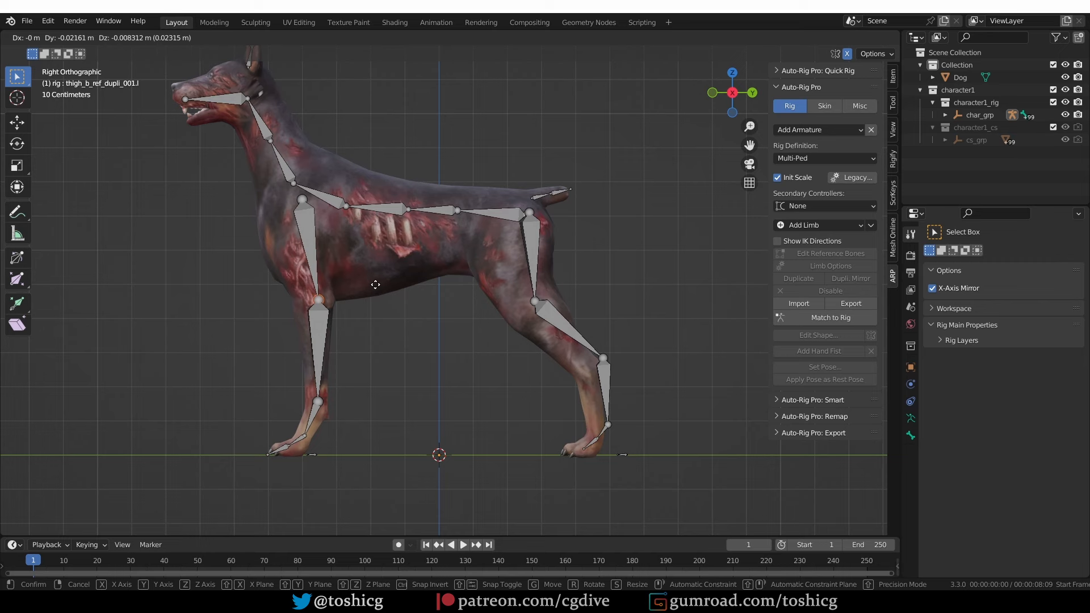
{"action": "left_click", "coordinate": [375, 285]}
{"action": "left_click", "coordinate": [302, 198]}
{"action": "key", "text": "g"}
{"action": "left_click", "coordinate": [286, 220]}
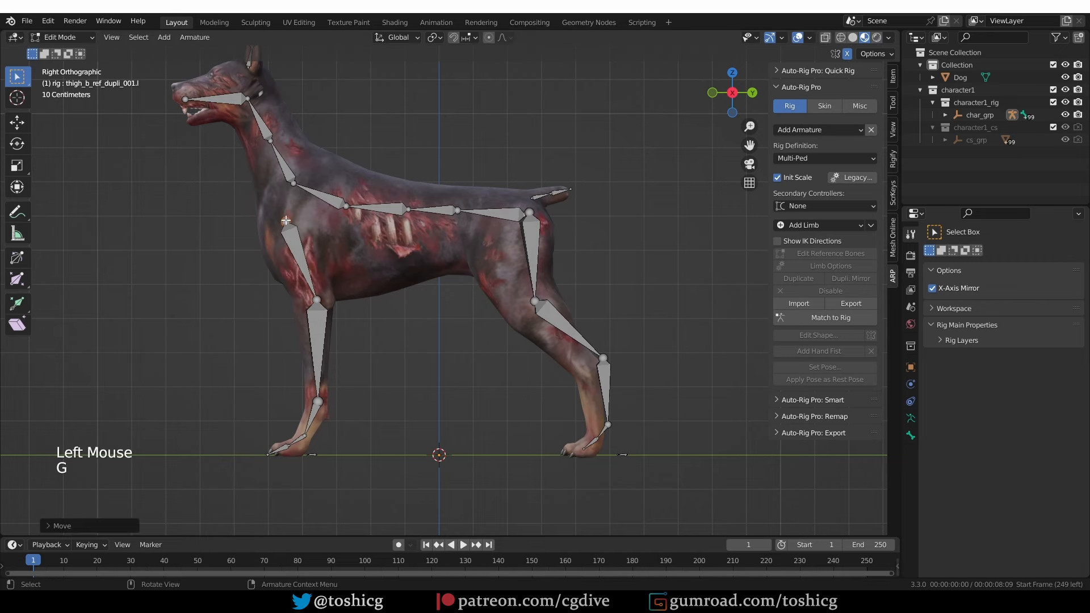
- Lower the front leg's wrist joint to the bend just above the paw
{"action": "scroll", "coordinate": [338, 393], "scroll_direction": "up", "scroll_amount": 2}
{"action": "left_click", "coordinate": [338, 392]}
{"action": "key", "text": "g"}
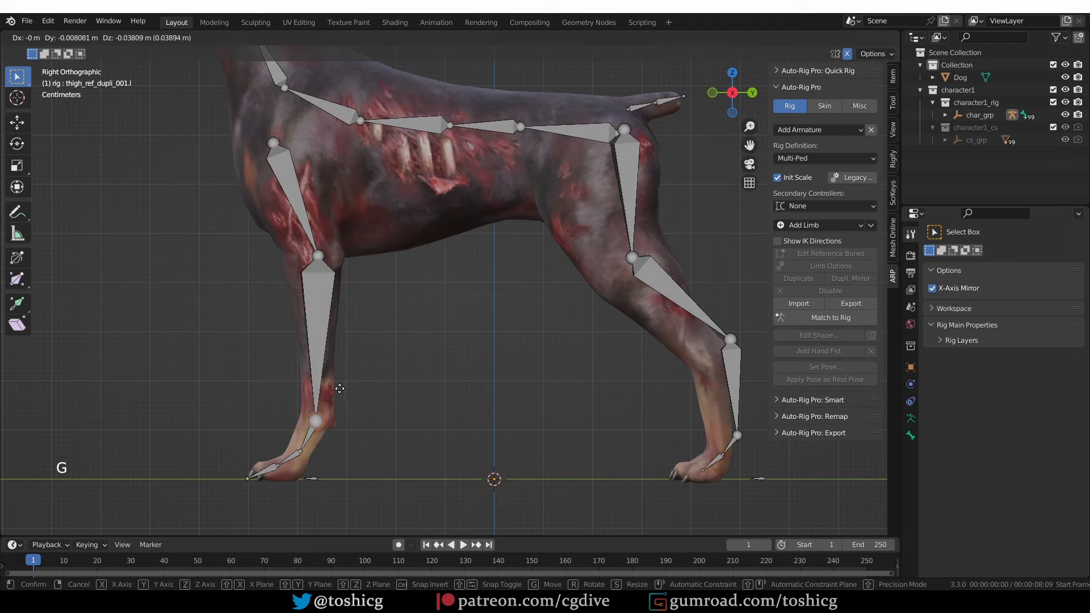
{"action": "left_click", "coordinate": [340, 386]}
- In side view, move the upper joint of the front foot bone down and forward onto the paw
{"action": "middle_click_drag", "start_coordinate": [305, 470], "coordinate": [397, 392]}
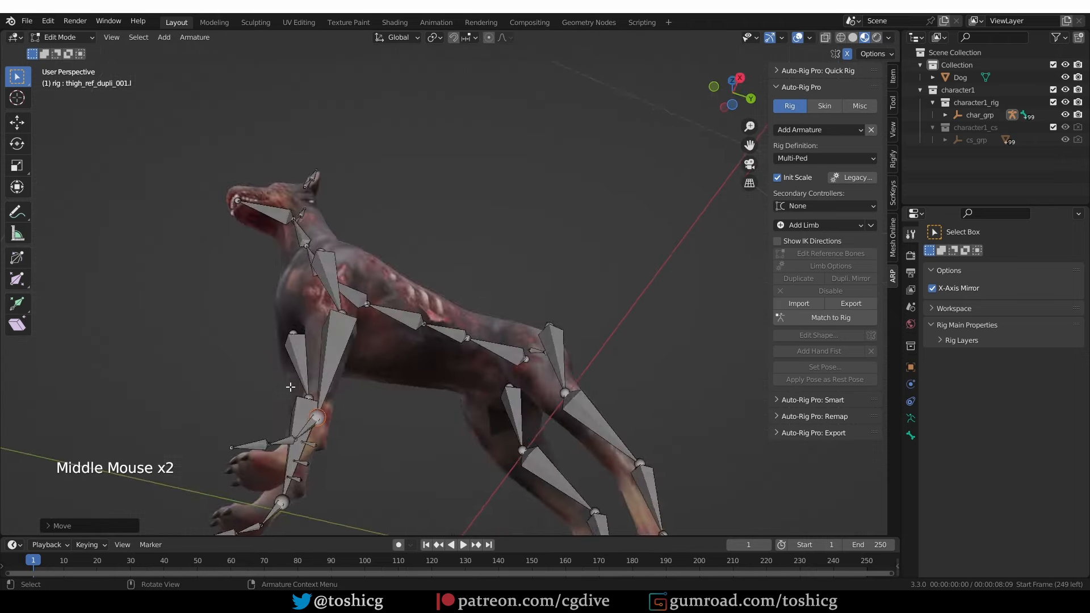
{"action": "key", "text": "KP_3"}
{"action": "middle_click_drag", "start_coordinate": [386, 239], "coordinate": [352, 296], "text": "shift"}
{"action": "scroll", "coordinate": [352, 297], "scroll_direction": "up", "scroll_amount": 3}
{"action": "left_click", "coordinate": [344, 305]}
{"action": "key", "text": "g"}
{"action": "left_click", "coordinate": [328, 326]}
- Move the front toe joint forward and down within the paw, and raise the foot bone's upper joint slightly
{"action": "left_click", "coordinate": [304, 333]}
{"action": "left_click", "coordinate": [284, 336]}
{"action": "key", "text": "g"}
{"action": "left_click", "coordinate": [268, 349]}
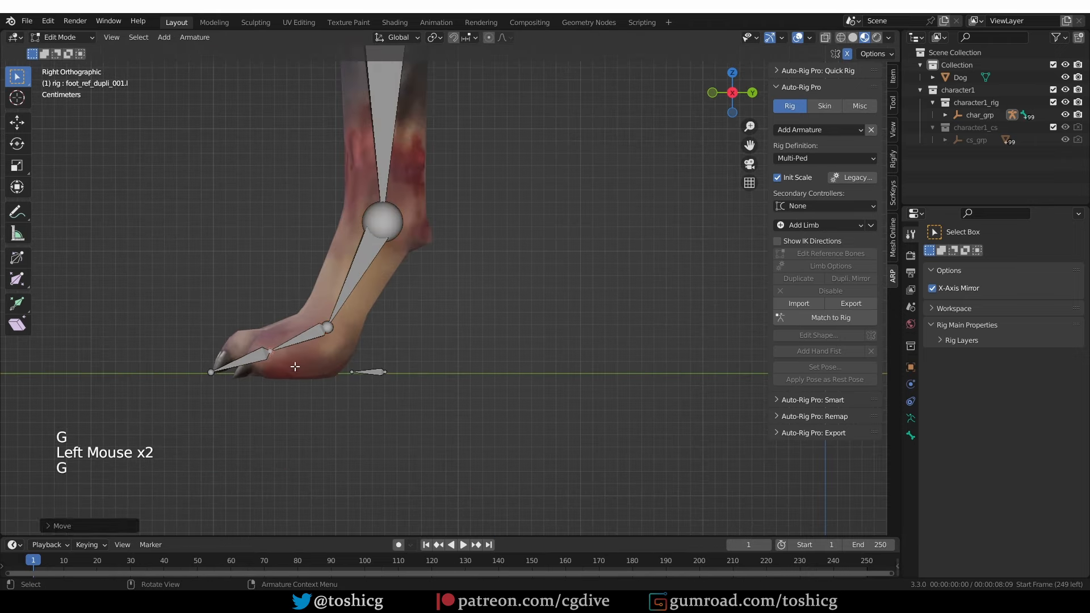
{"action": "left_click", "coordinate": [327, 317]}
{"action": "key", "text": "g"}
{"action": "left_click", "coordinate": [330, 302]}
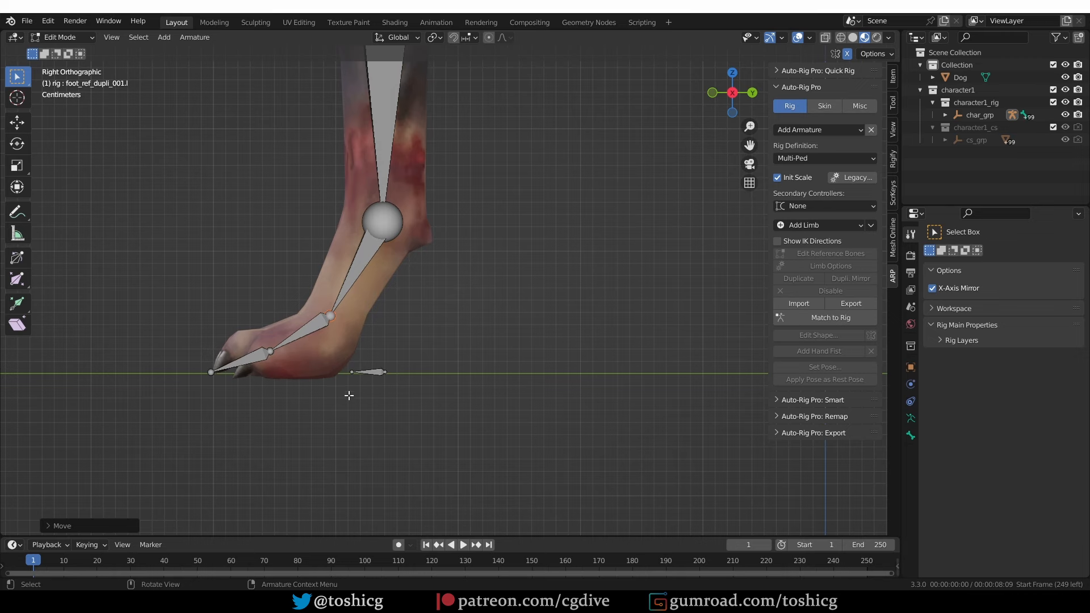
- Select the front paw's heel bones in side view and move them forward under the back of the paw
{"action": "left_click_drag", "start_coordinate": [349, 395], "coordinate": [426, 351]}
{"action": "key", "text": "g"}
{"action": "left_click", "coordinate": [414, 355]}
{"action": "left_click", "coordinate": [411, 377]}
- Select the left front paw's three heel bones and move them inward along X with the Move tool
{"action": "scroll", "coordinate": [365, 397], "scroll_direction": "down", "scroll_amount": 1}
{"action": "middle_click_drag", "start_coordinate": [411, 377], "coordinate": [285, 433]}
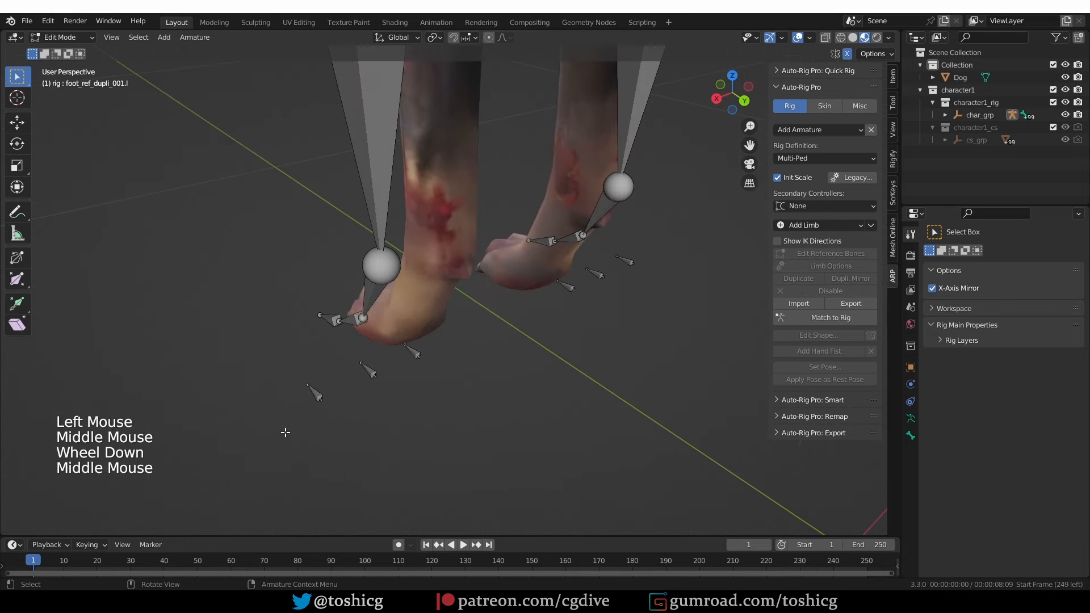
{"action": "left_click_drag", "start_coordinate": [275, 435], "coordinate": [456, 334]}
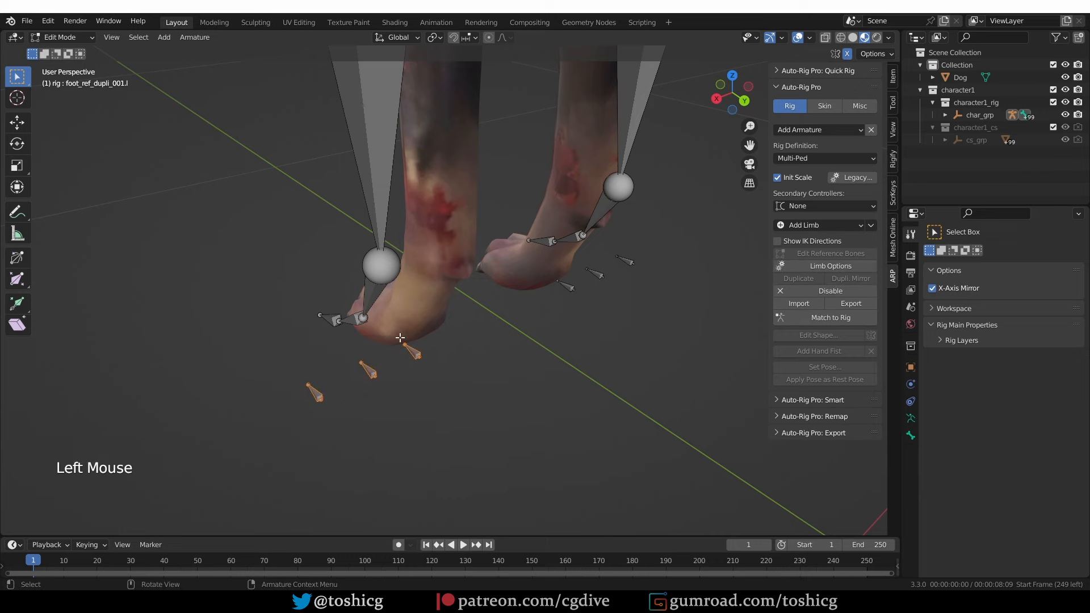
{"action": "key", "text": "KP_1"}
{"action": "key", "text": "KP_3"}
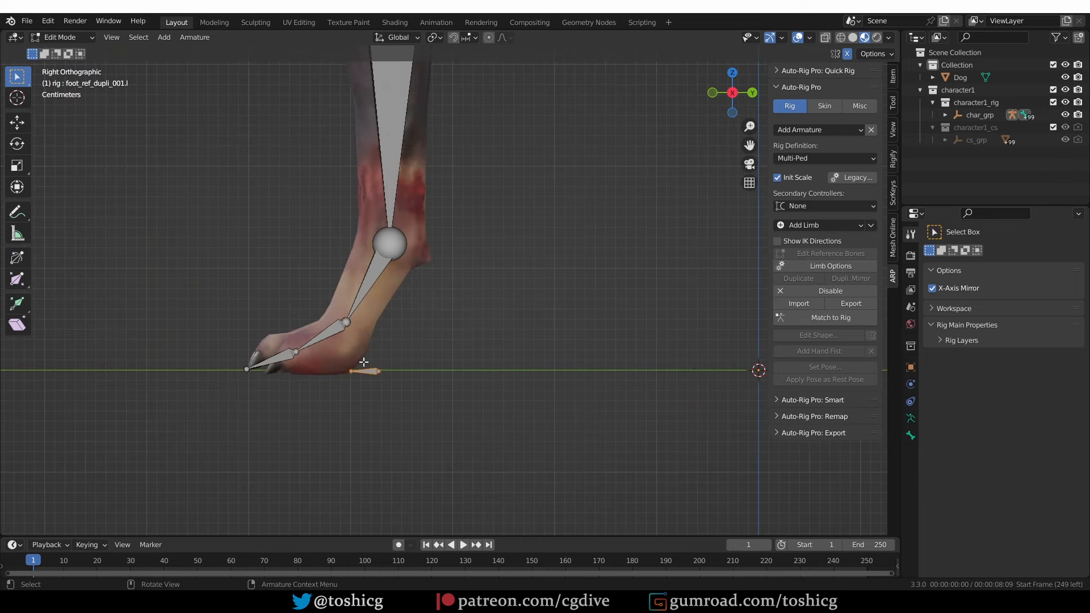
{"action": "key", "text": "KP_3"}
{"action": "middle_click_drag", "start_coordinate": [361, 371], "coordinate": [392, 366]}
{"action": "scroll", "coordinate": [397, 364], "scroll_direction": "down", "scroll_amount": 1}
{"action": "left_click", "coordinate": [17, 122]}
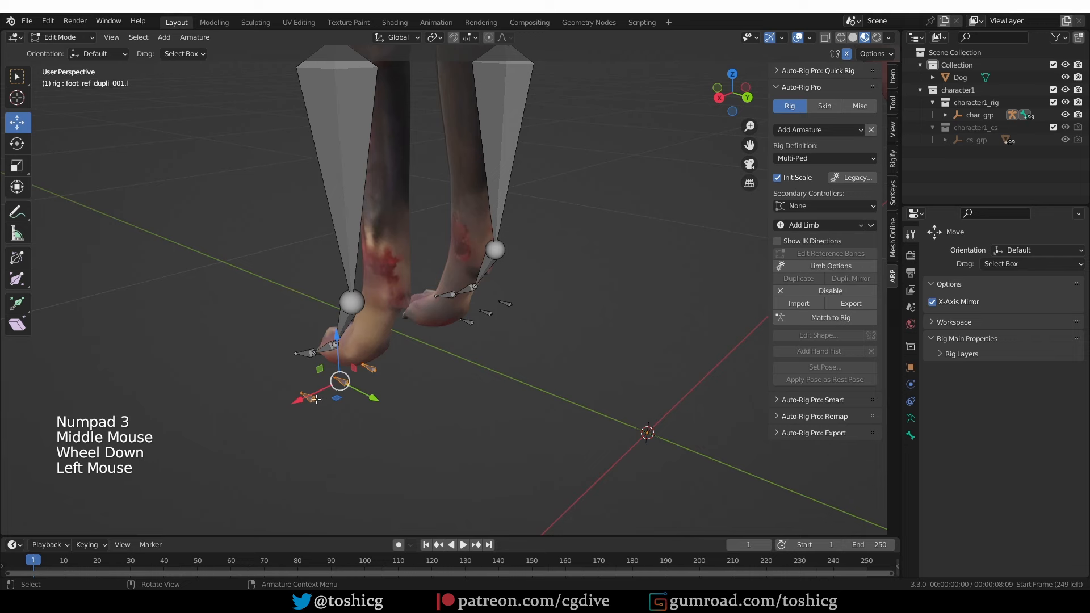
{"action": "left_click_drag", "start_coordinate": [316, 400], "coordinate": [348, 378]}
{"action": "middle_click_drag", "start_coordinate": [396, 380], "coordinate": [357, 371]}
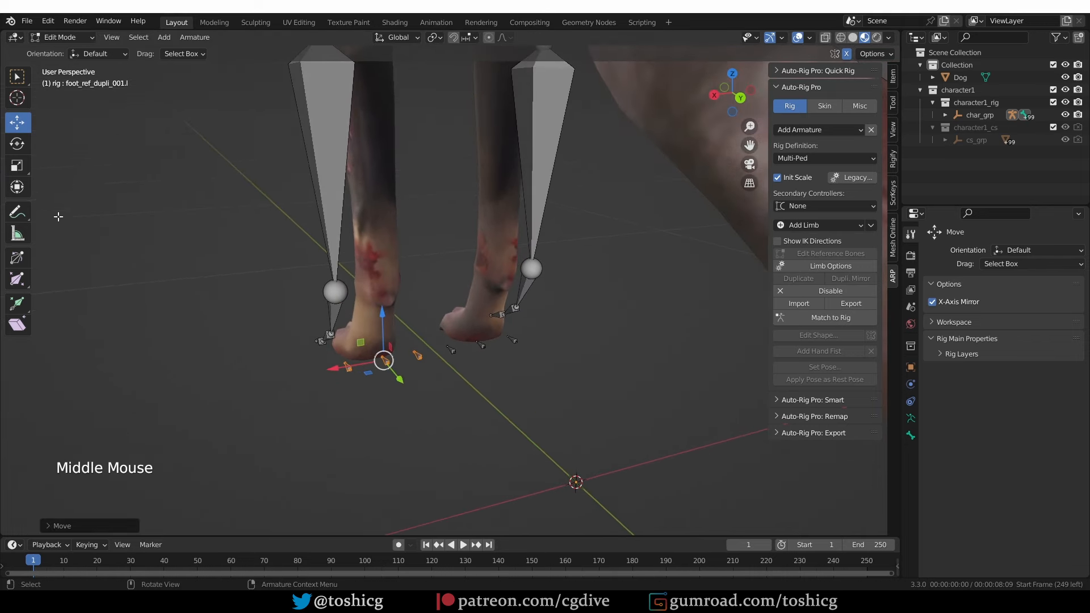
- Scale the front heel bones closer together to match the paw's width
{"action": "left_click", "coordinate": [17, 165]}
{"action": "left_click_drag", "start_coordinate": [423, 324], "coordinate": [416, 331]}
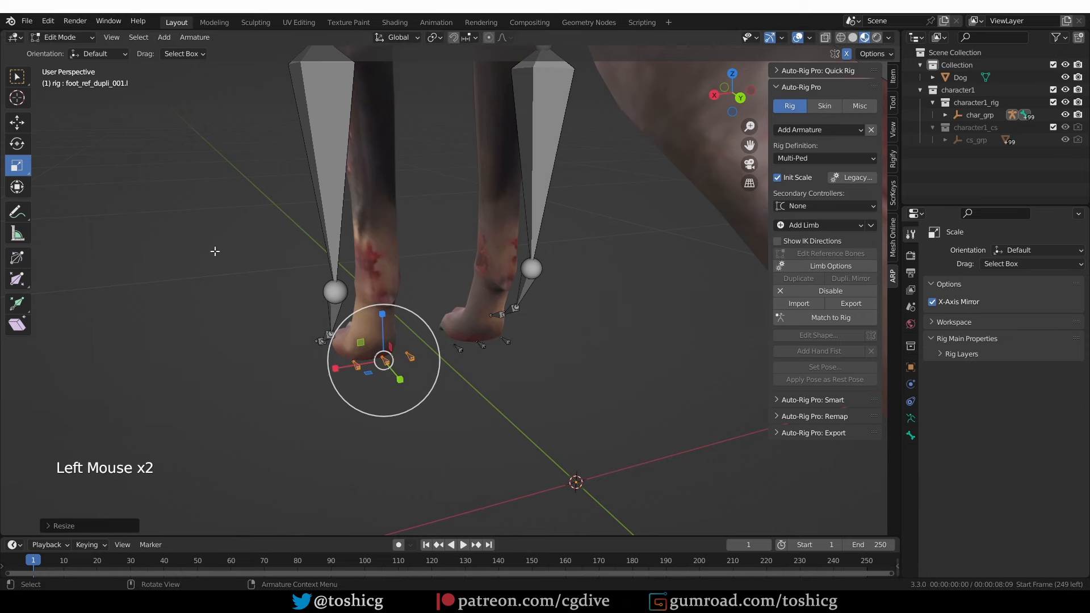
{"action": "left_click", "coordinate": [17, 122]}
{"action": "left_click", "coordinate": [377, 364]}
{"action": "middle_click_drag", "start_coordinate": [376, 365], "coordinate": [369, 369]}
{"action": "scroll", "coordinate": [365, 369], "scroll_direction": "down", "scroll_amount": 2}
- Select the left front leg's bones from the upper leg to the toes and move them inward along X
{"action": "left_click", "coordinate": [342, 238]}
{"action": "left_click", "coordinate": [341, 216], "text": "shift"}
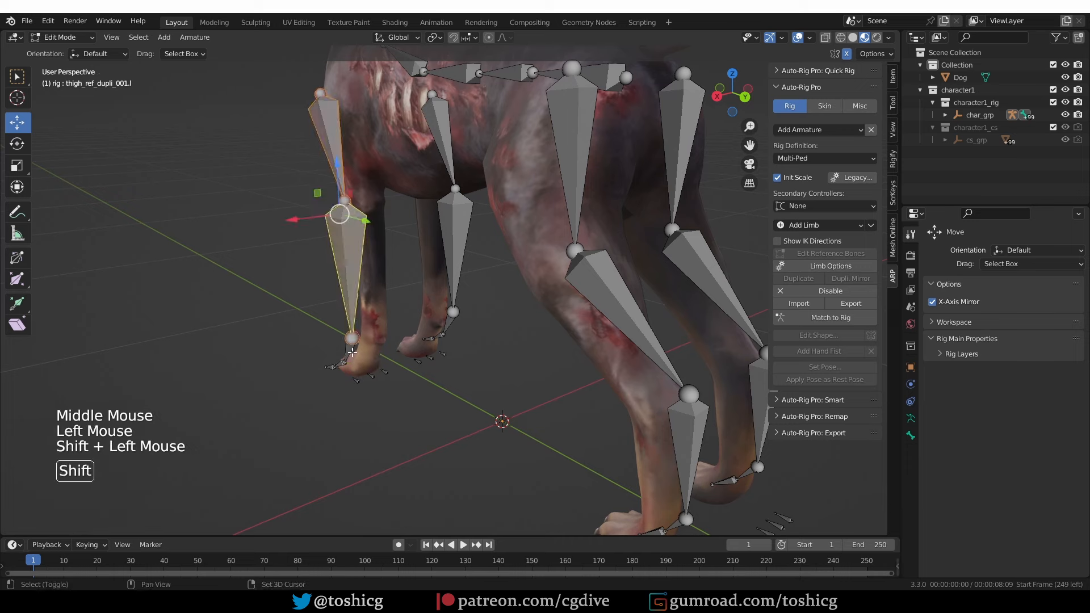
{"action": "left_click", "coordinate": [343, 180], "text": "shift"}
{"action": "left_click", "coordinate": [343, 180]}
{"action": "left_click", "coordinate": [365, 330], "text": "shift"}
{"action": "left_click", "coordinate": [352, 348], "text": "shift"}
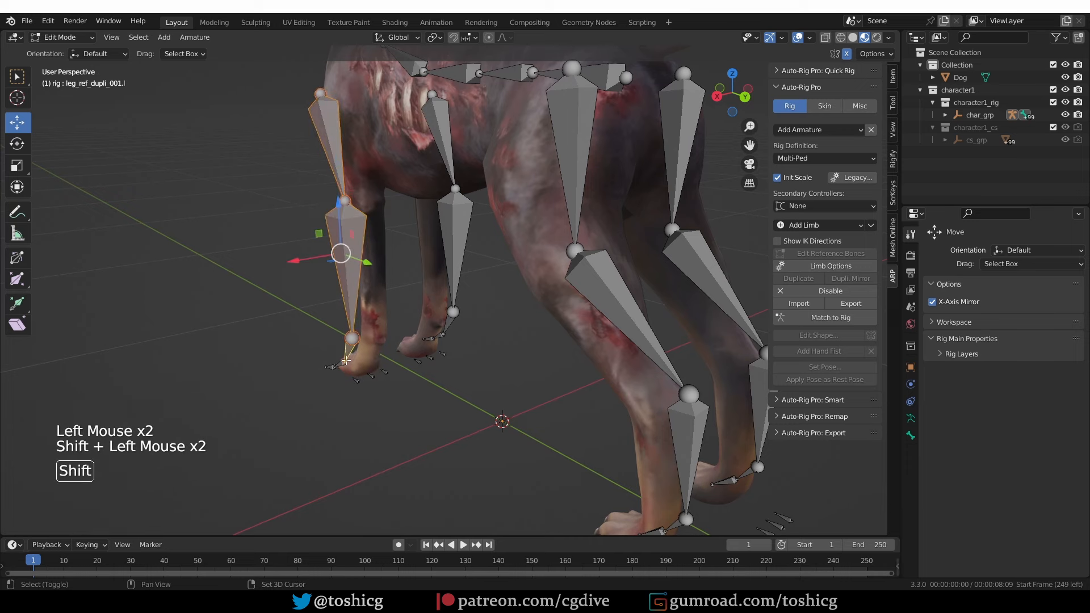
{"action": "left_click", "coordinate": [346, 360], "text": "shift"}
{"action": "left_click", "coordinate": [340, 363], "text": "shift"}
{"action": "left_click", "coordinate": [333, 366], "text": "shift"}
{"action": "key", "text": "KP_1"}
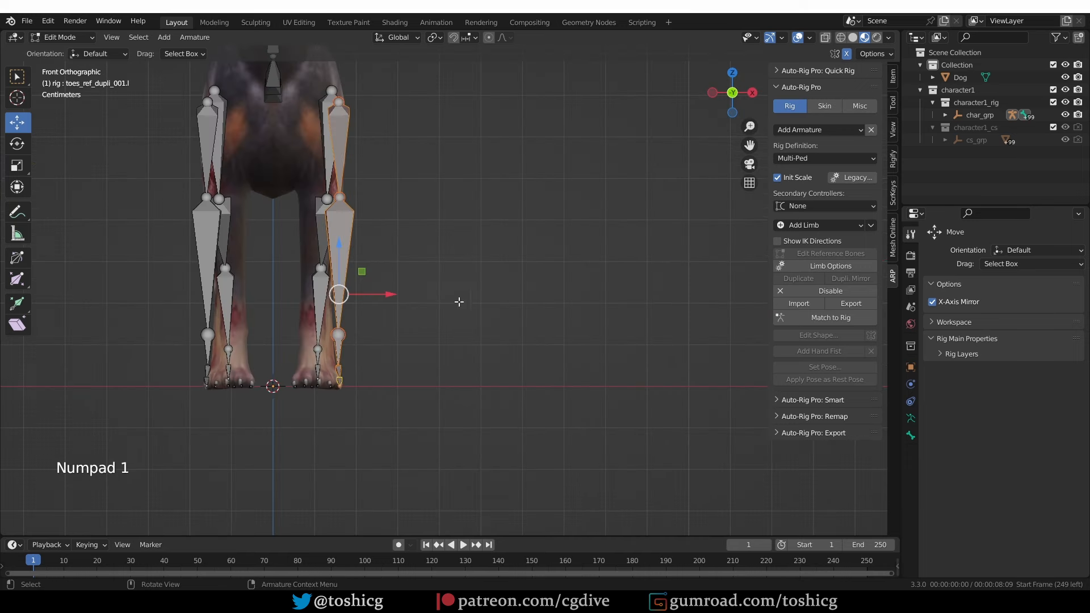
{"action": "left_click_drag", "start_coordinate": [391, 297], "coordinate": [368, 295]}
{"action": "mouse_move", "coordinate": [409, 305]}
{"action": "middle_mouse_down"}
{"action": "mouse_move", "coordinate": [315, 346]}
{"action": "mouse_move", "coordinate": [401, 321]}
{"action": "middle_mouse_up"}
{"action": "left_click_drag", "start_coordinate": [365, 295], "coordinate": [364, 295]}
- Rotate the selected front leg bones to match the angle of the dog's leg
{"action": "key", "text": "r"}
{"action": "left_click", "coordinate": [401, 285]}
{"action": "middle_click_drag", "start_coordinate": [425, 297], "coordinate": [363, 304]}
{"action": "scroll", "coordinate": [364, 303], "scroll_direction": "down", "scroll_amount": 2}
{"action": "middle_click_drag", "start_coordinate": [363, 304], "coordinate": [343, 306]}
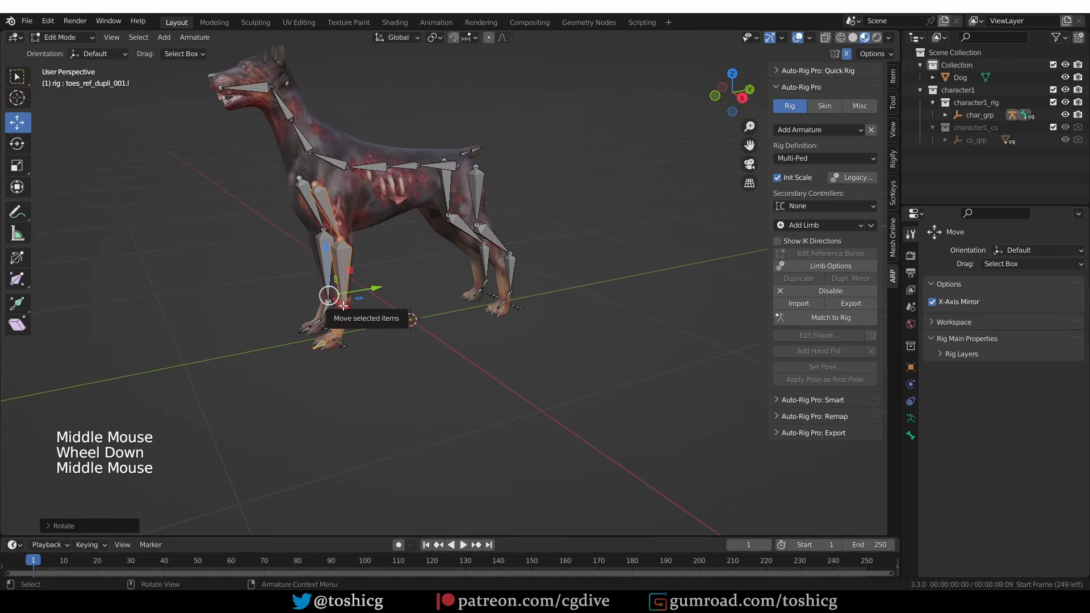
- In side view, select the hind leg's thigh, leg and foot bones and move them forward and down onto the leg
{"action": "key", "text": "KP_3"}
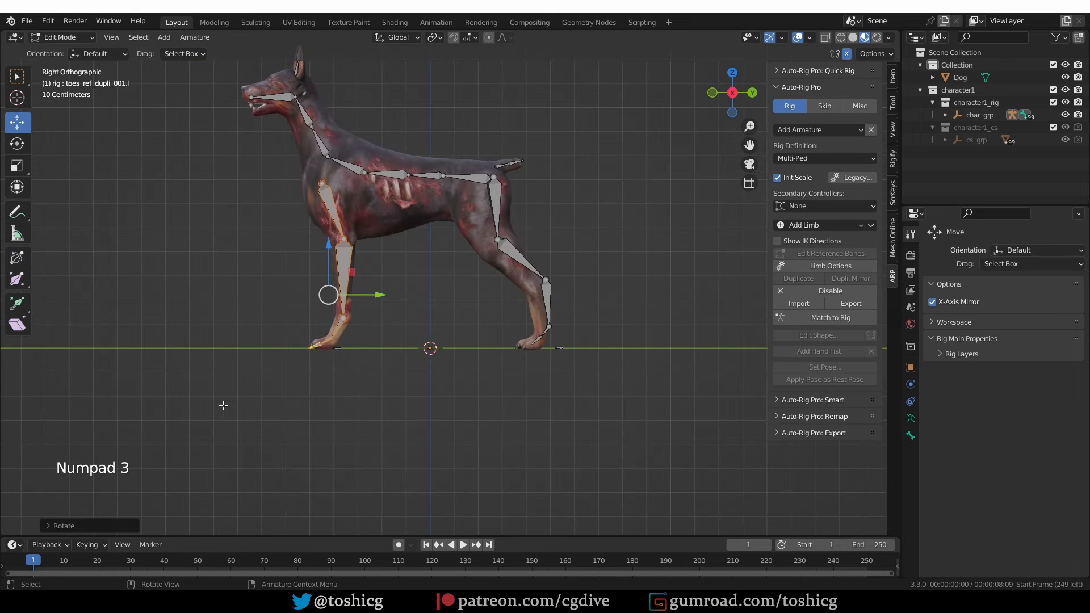
{"action": "scroll", "coordinate": [521, 286], "scroll_direction": "up", "scroll_amount": 2}
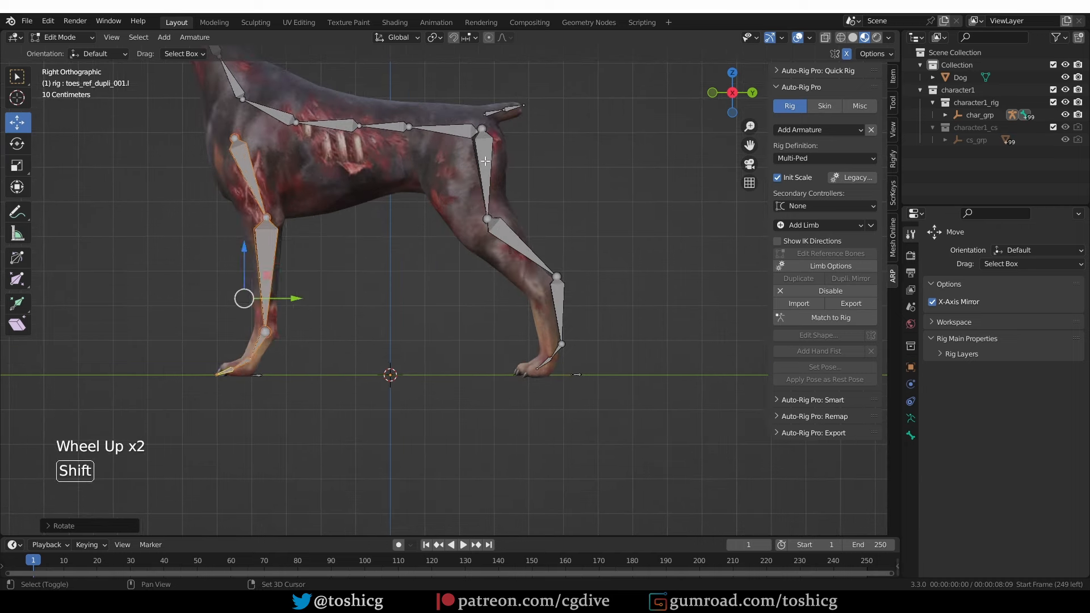
{"action": "left_click", "coordinate": [474, 179]}
{"action": "left_click", "coordinate": [511, 253], "text": "shift"}
{"action": "left_click", "coordinate": [549, 315], "text": "shift"}
{"action": "left_click", "coordinate": [556, 353], "text": "shift"}
{"action": "key", "text": "g"}
{"action": "left_click", "coordinate": [557, 356]}
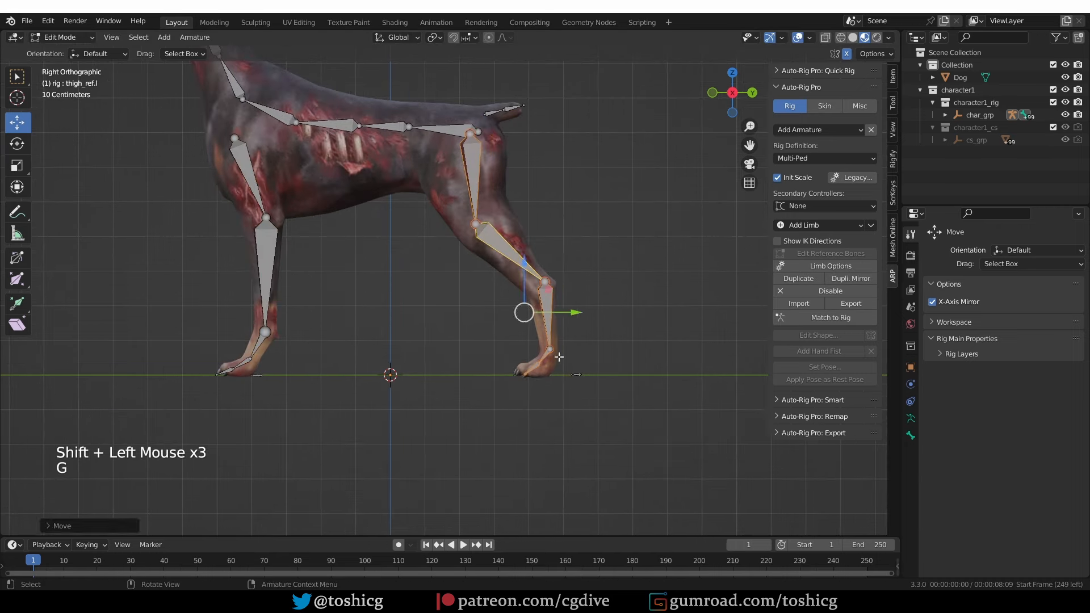
- Lower the hind leg's knee joint and shift its top thigh joint slightly forward to fit the mesh
{"action": "left_click", "coordinate": [487, 232]}
{"action": "left_click", "coordinate": [478, 224]}
{"action": "key", "text": "g"}
{"action": "left_click", "coordinate": [475, 232]}
{"action": "left_click", "coordinate": [470, 132]}
{"action": "key", "text": "g"}
{"action": "left_click", "coordinate": [465, 134]}
- Move the hind leg's hock joint down and forward, and adjust the joint above the hind paw
{"action": "left_click", "coordinate": [492, 218]}
{"action": "left_click", "coordinate": [553, 285]}
{"action": "key", "text": "g"}
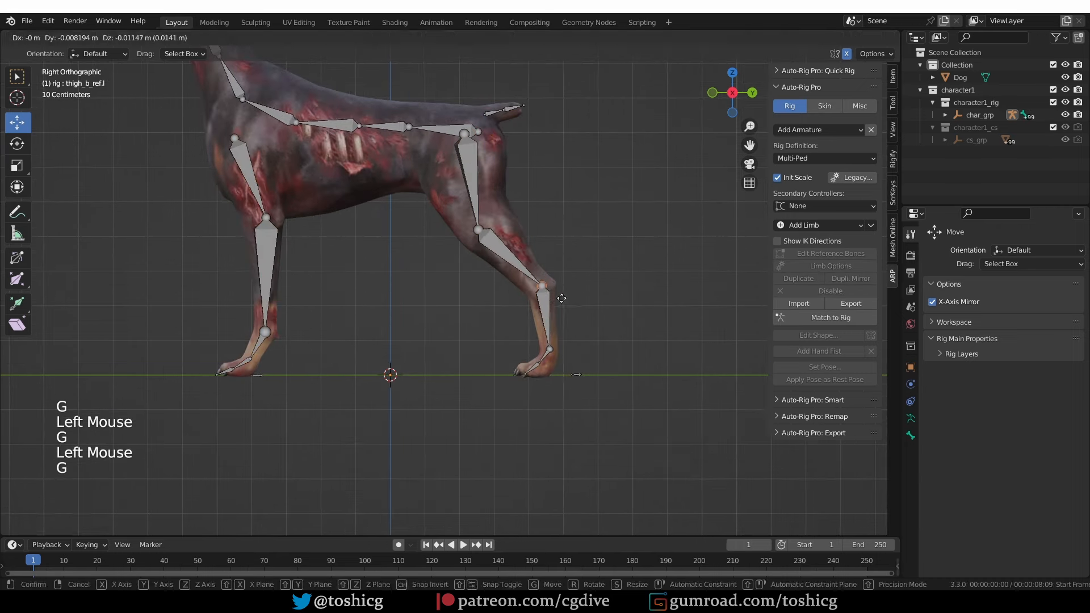
{"action": "left_click", "coordinate": [558, 297]}
{"action": "scroll", "coordinate": [545, 358], "scroll_direction": "up", "scroll_amount": 3}
{"action": "left_click", "coordinate": [556, 343]}
{"action": "key", "text": "g"}
{"action": "left_click", "coordinate": [557, 345]}
- Select the hind paw's heel bones and move them forward to the back of the paw
{"action": "left_click", "coordinate": [512, 393]}
{"action": "left_click_drag", "start_coordinate": [580, 369], "coordinate": [629, 412]}
{"action": "key", "text": "g"}
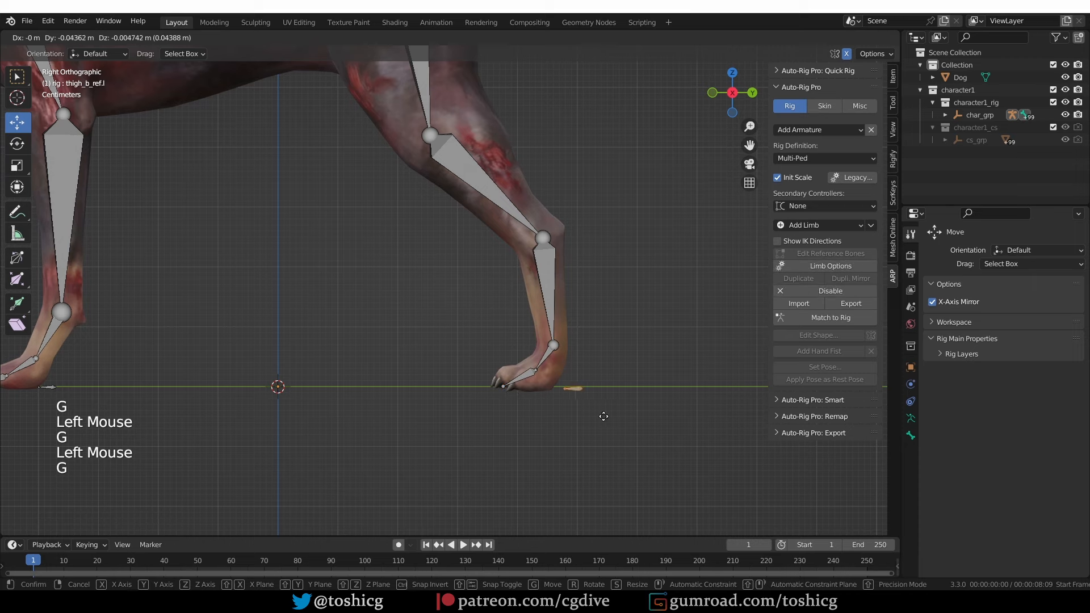
{"action": "left_click", "coordinate": [602, 413]}
- Select the left hind heel bones from behind and move them sideways along X to centre them under the paw
{"action": "middle_click_drag", "start_coordinate": [603, 413], "coordinate": [414, 426]}
{"action": "left_click_drag", "start_coordinate": [448, 408], "coordinate": [514, 372]}
{"action": "left_click_drag", "start_coordinate": [440, 388], "coordinate": [441, 385]}
{"action": "key", "text": "s"}
{"action": "key", "text": "s"}
{"action": "left_click", "coordinate": [440, 385]}
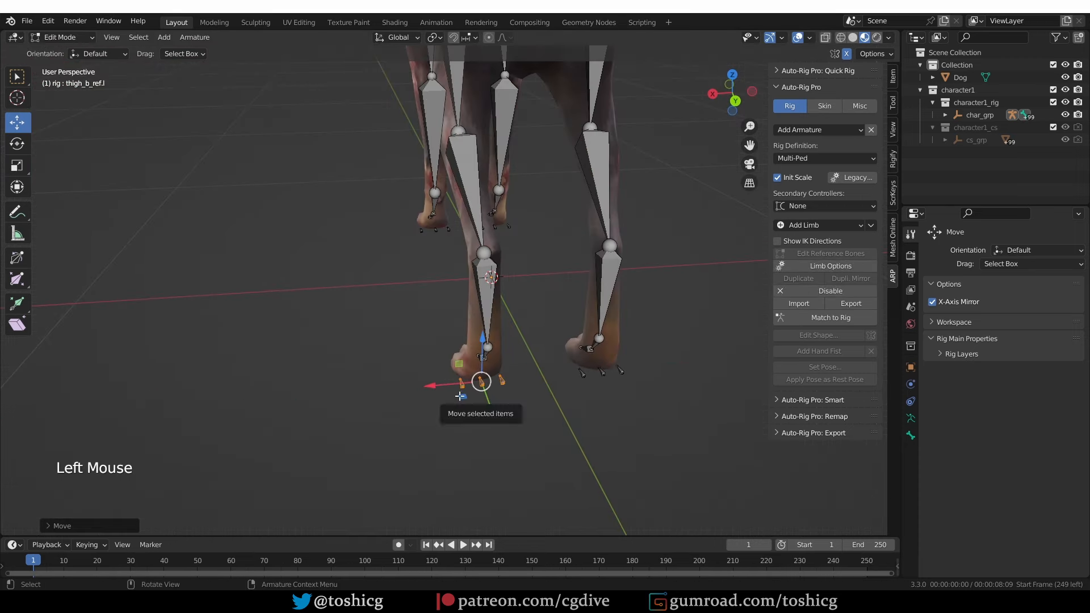
- In back view, select the whole linked hind leg chain and rotate it to follow the dog's hind leg
{"action": "middle_click_drag", "start_coordinate": [505, 306], "coordinate": [471, 214]}
{"action": "scroll", "coordinate": [490, 301], "scroll_direction": "down", "scroll_amount": 2}
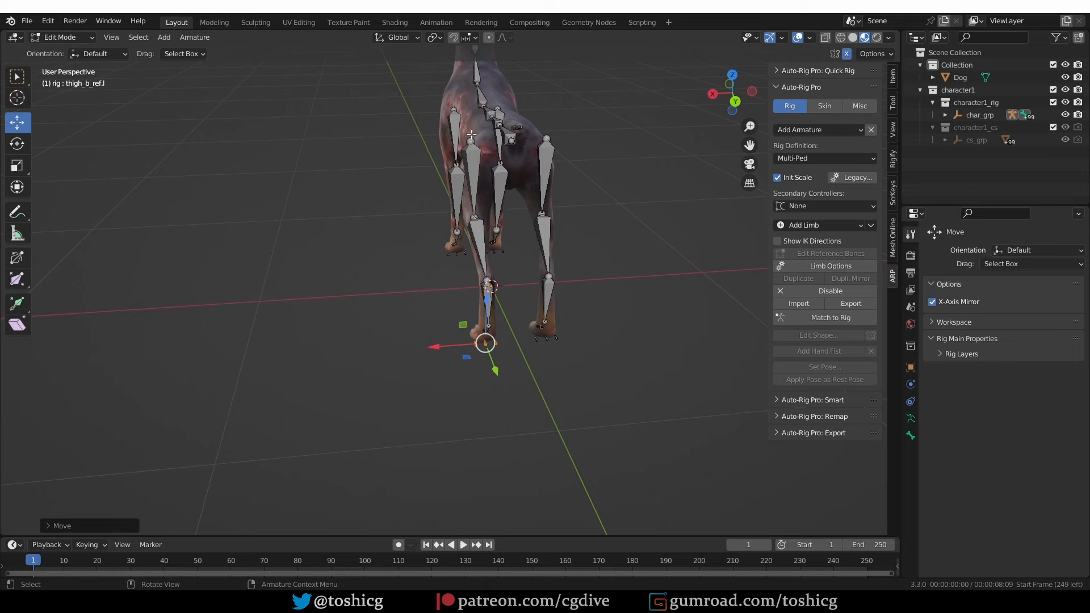
{"action": "key", "text": "ctrl+KP_3"}
{"action": "key", "text": "ctrl+KP_1"}
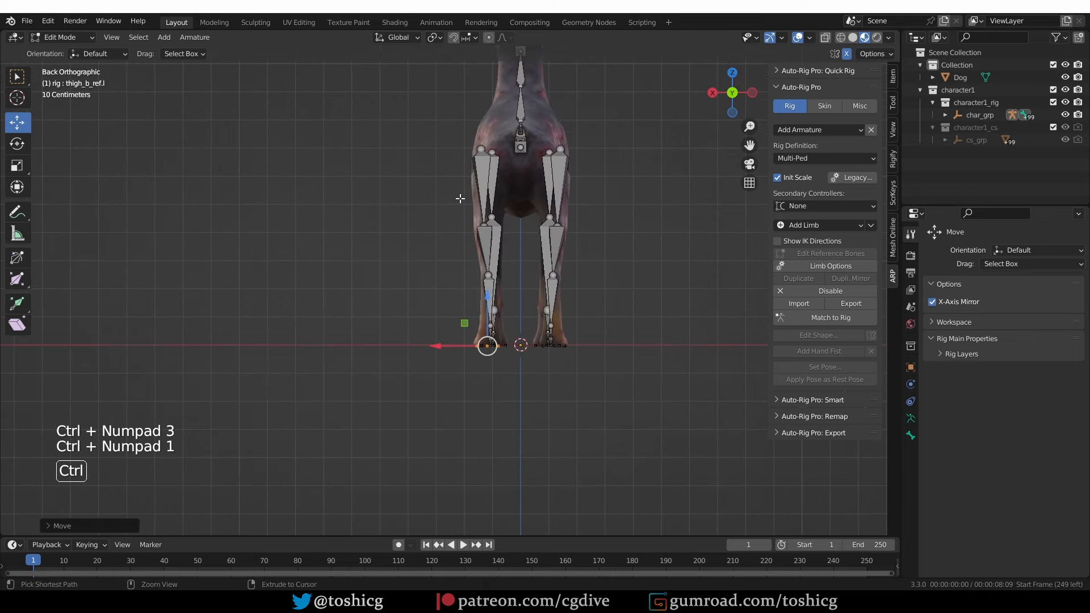
{"action": "left_click", "coordinate": [579, 166]}
{"action": "key", "text": "l"}
{"action": "key", "text": "r"}
{"action": "middle_click_drag", "start_coordinate": [579, 165], "coordinate": [714, 233]}
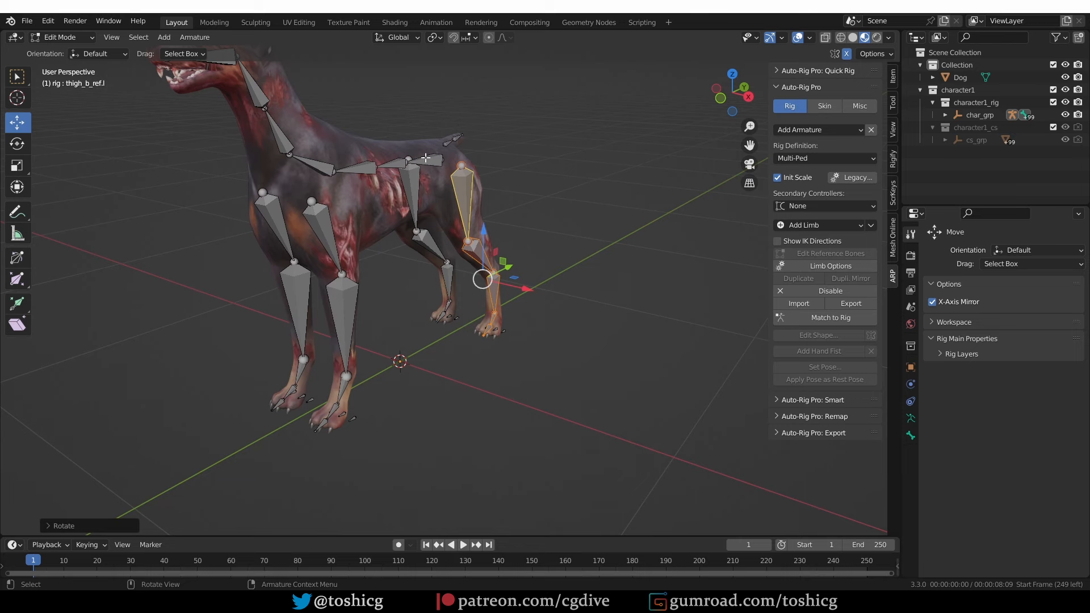
- Move the left hind leg's top thigh joint inward along X into the body
{"action": "left_click", "coordinate": [462, 168]}
{"action": "left_click_drag", "start_coordinate": [506, 174], "coordinate": [492, 171]}
{"action": "middle_click_drag", "start_coordinate": [492, 171], "coordinate": [415, 165]}
{"action": "scroll", "coordinate": [466, 238], "scroll_direction": "down", "scroll_amount": 1}
{"action": "middle_click_drag", "start_coordinate": [477, 276], "coordinate": [482, 283]}
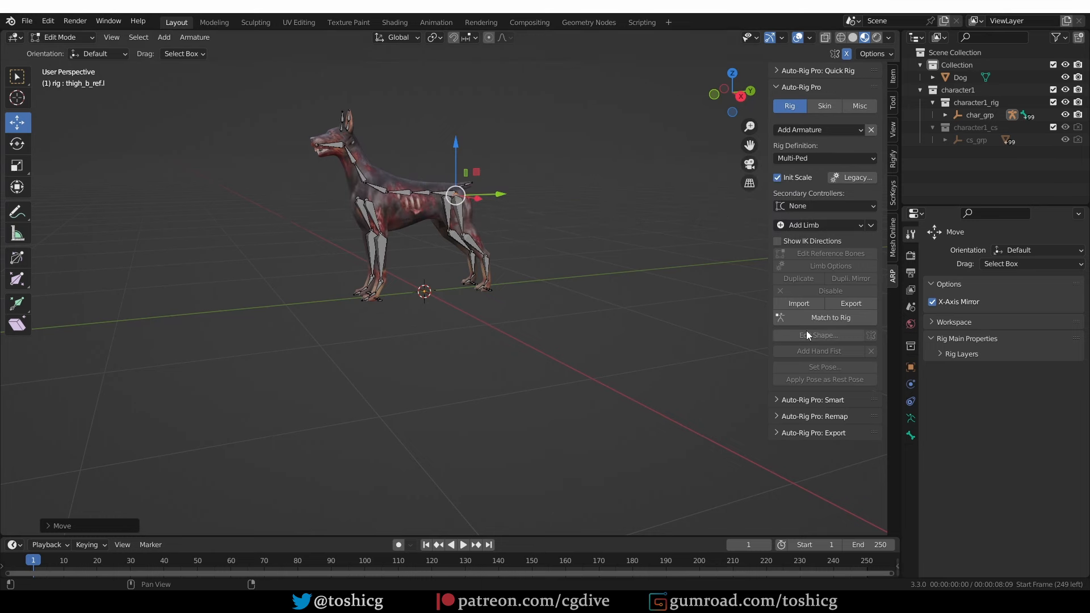
- Generate the control rig from the aligned reference bones with Match to Rig
{"action": "left_click", "coordinate": [836, 321]}
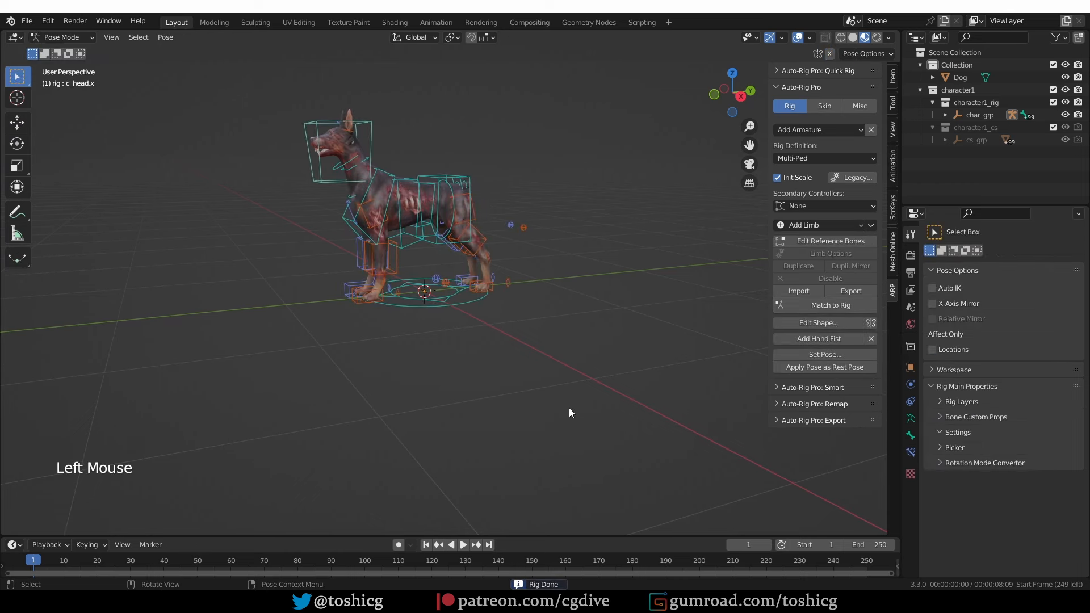
{"action": "middle_click_drag", "start_coordinate": [420, 188], "coordinate": [436, 178]}
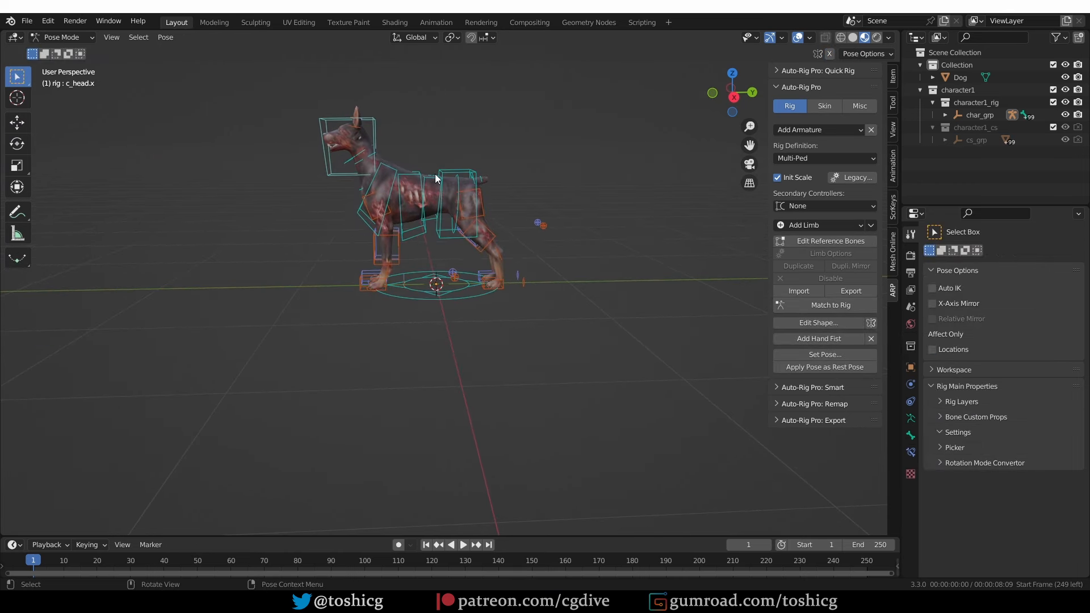
{"action": "middle_click_drag", "start_coordinate": [436, 178], "coordinate": [489, 257]}
- Try moving the left front foot IK controller to test the leg rig
{"action": "scroll", "coordinate": [477, 230], "scroll_direction": "up", "scroll_amount": 1}
{"action": "left_click", "coordinate": [366, 371]}
{"action": "key", "text": "g"}
{"action": "middle_click_drag", "start_coordinate": [530, 357], "coordinate": [533, 351]}
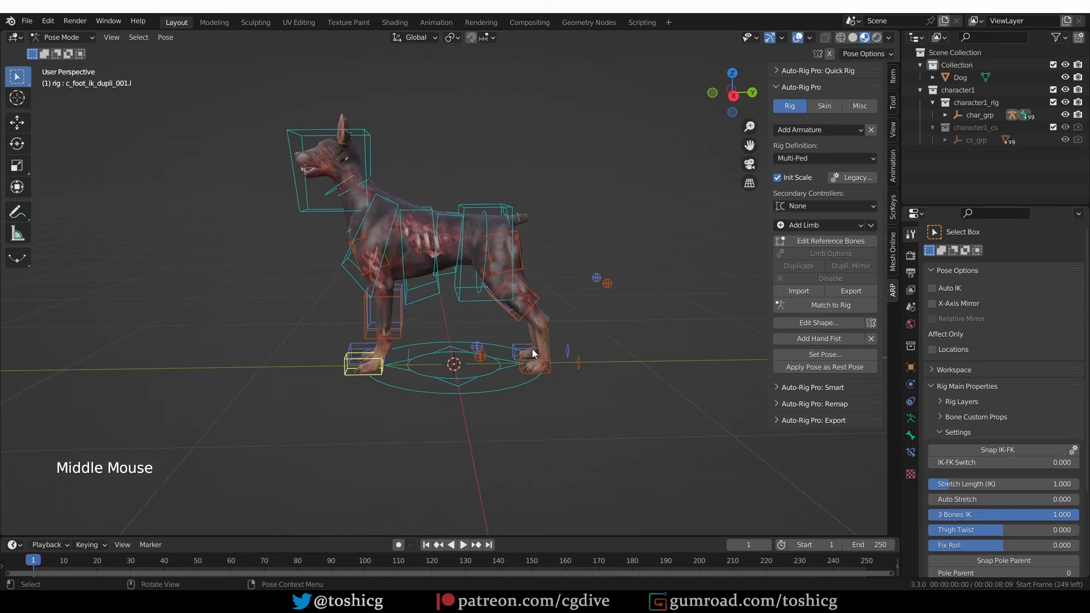
{"action": "key", "text": "g"}
{"action": "right_click", "coordinate": [506, 327]}
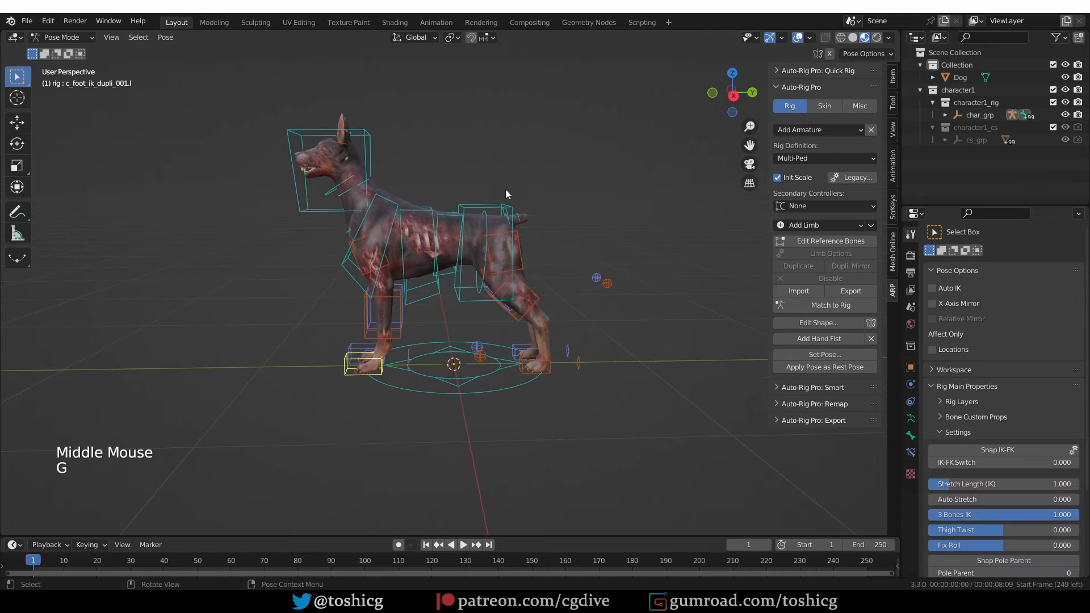
- Try moving the root master controller at the dog's hips
{"action": "left_click", "coordinate": [497, 220]}
{"action": "key", "text": "g"}
{"action": "right_click", "coordinate": [495, 222]}
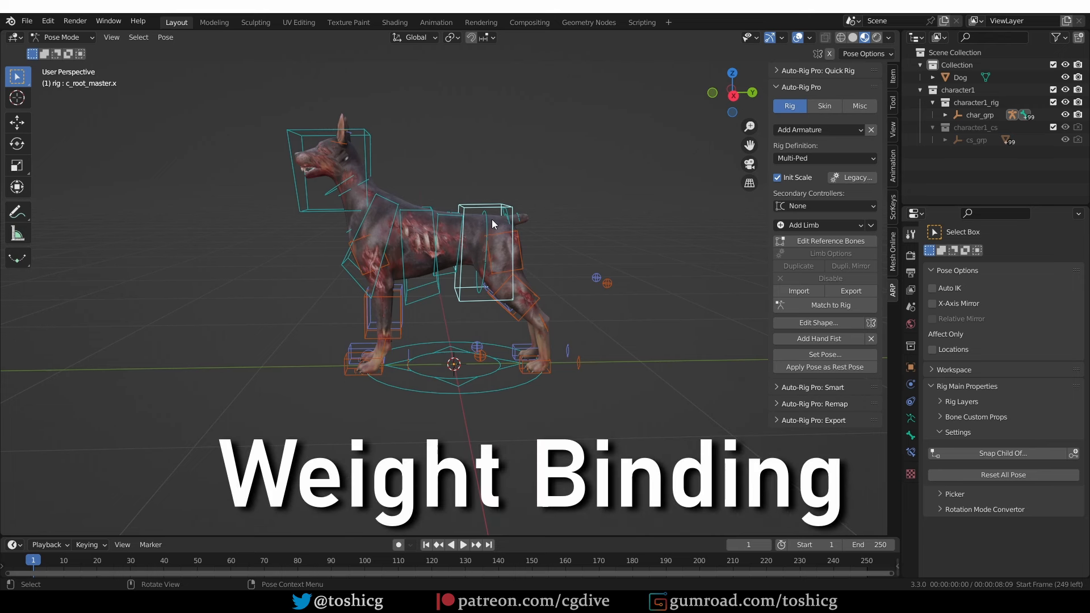
- In Object Mode, select the Dog mesh and add the rig to the selection as the active object
{"action": "key", "text": "Tab"}
{"action": "left_click", "coordinate": [422, 223]}
{"action": "key", "text": "ctrl+z"}
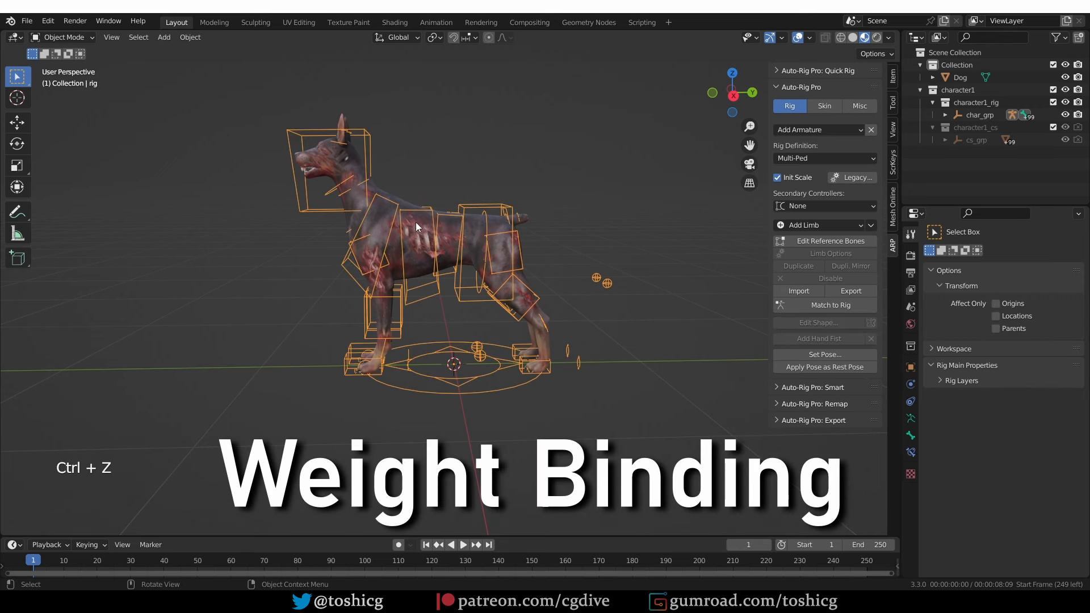
{"action": "left_click", "coordinate": [412, 226], "text": "shift"}
{"action": "double_click", "coordinate": [414, 233]}
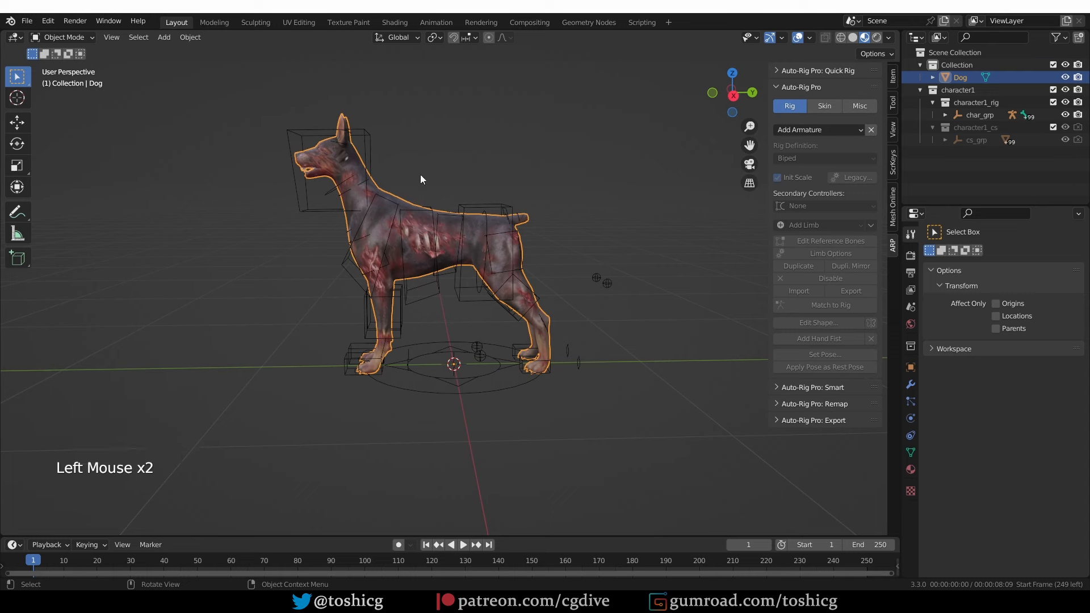
{"action": "left_click", "coordinate": [292, 130], "text": "shift"}
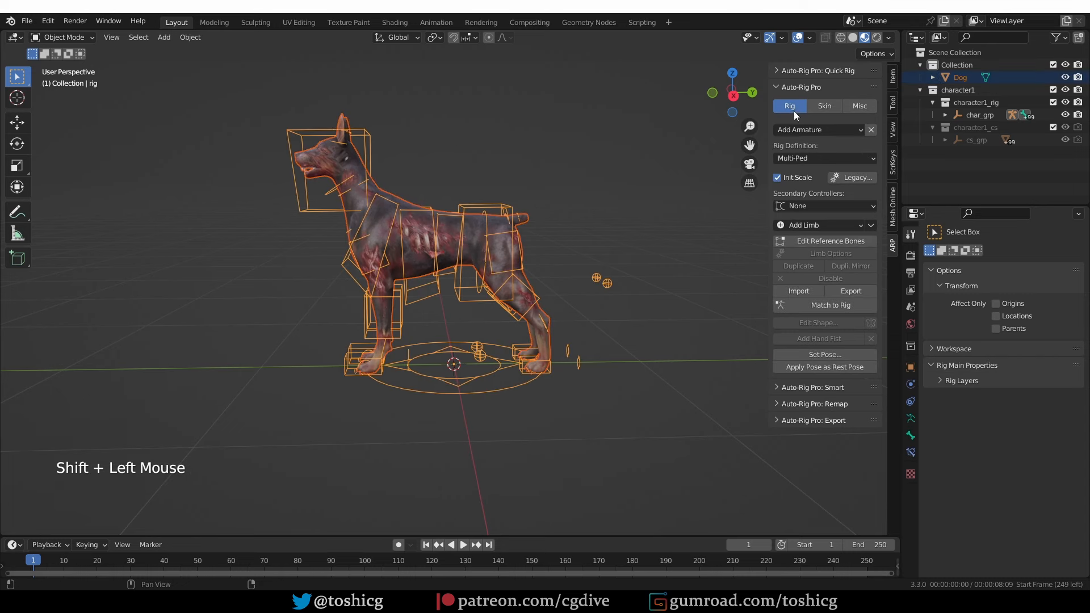
- Bind the Dog mesh to the rig with the Heat Maps engine and Preserve Volume turned off
{"action": "left_click", "coordinate": [818, 104]}
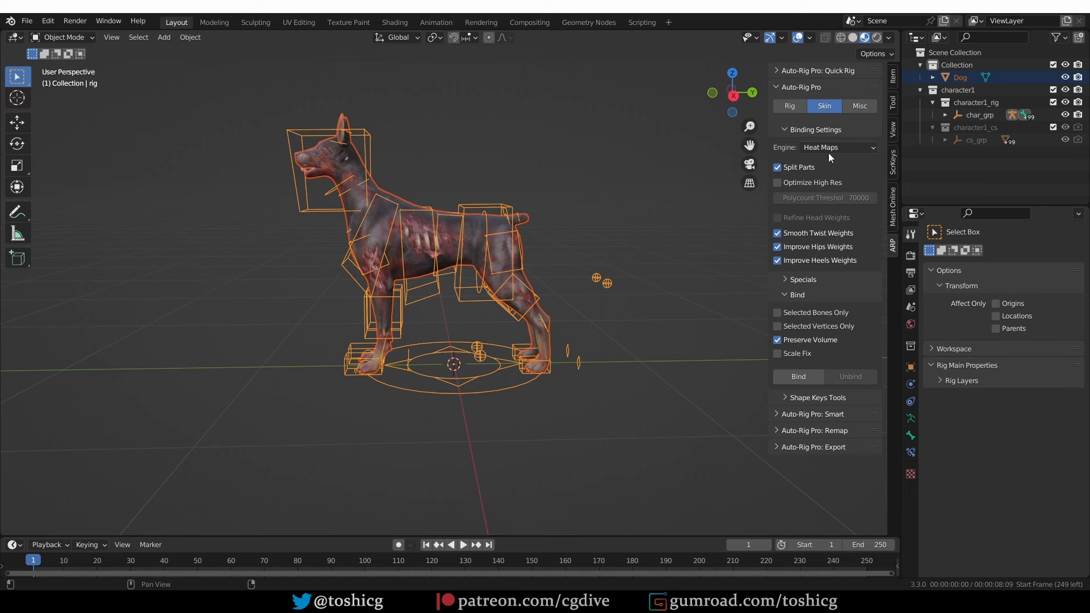
{"action": "left_click", "coordinate": [779, 340]}
{"action": "left_click", "coordinate": [803, 376]}
- Put the rig in Pose Mode and try moving the left front and left hind foot IK controllers to test the skinning
{"action": "middle_click_drag", "start_coordinate": [492, 418], "coordinate": [471, 387]}
{"action": "left_click", "coordinate": [419, 382]}
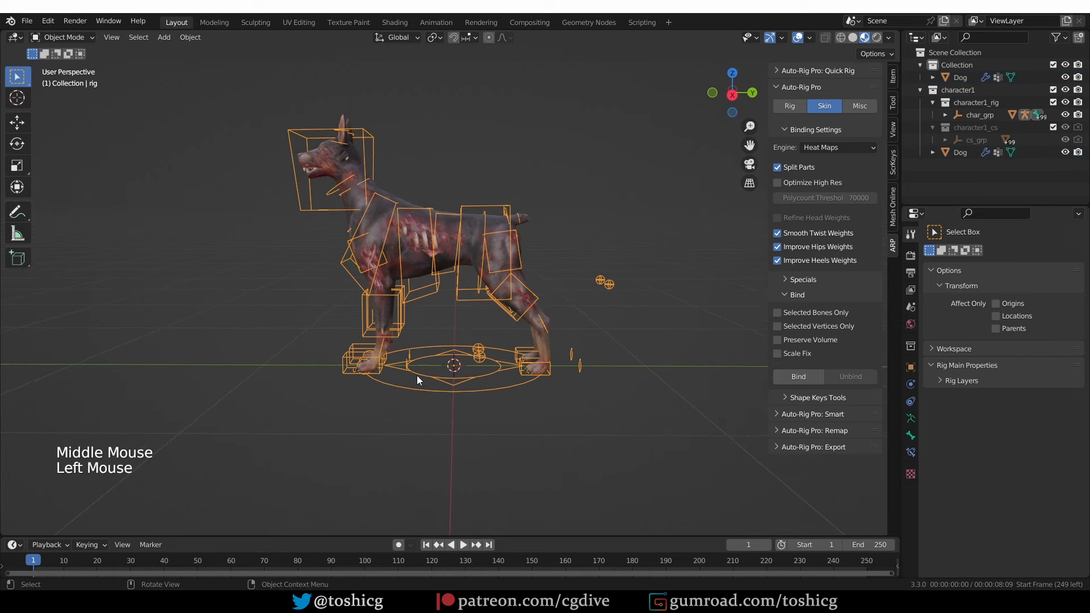
{"action": "key", "text": "Tab"}
{"action": "left_click", "coordinate": [365, 363]}
{"action": "key", "text": "g"}
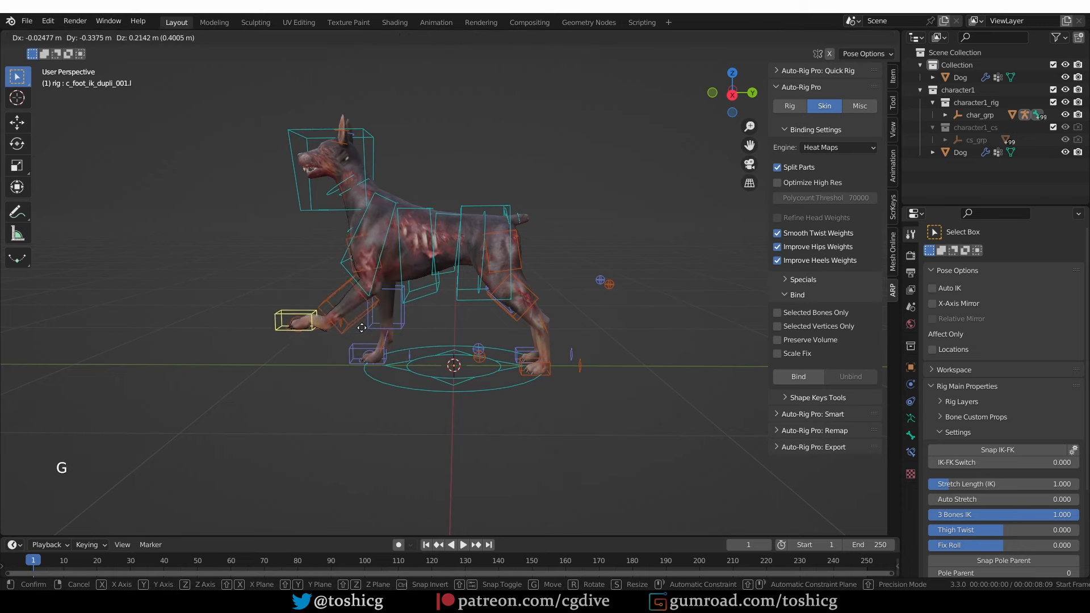
{"action": "key", "text": "Escape"}
{"action": "left_click", "coordinate": [532, 363]}
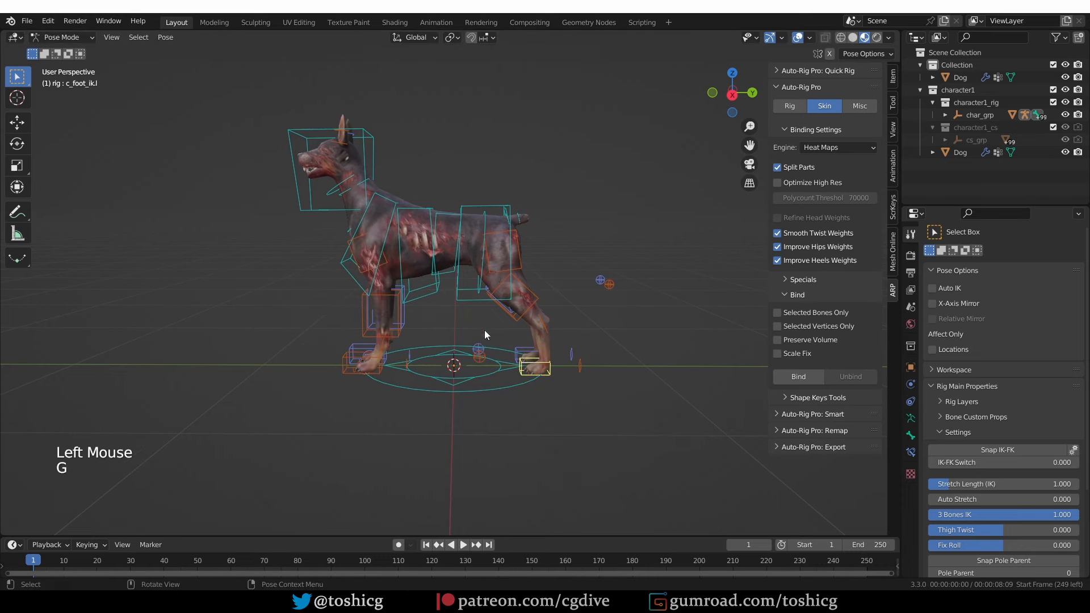
- In right side view, try rotating the head controller and the left ear controller
{"action": "key", "text": "KP_1"}
{"action": "key", "text": "KP_3"}
{"action": "scroll", "coordinate": [495, 271], "scroll_direction": "up", "scroll_amount": 2}
{"action": "middle_click_drag", "start_coordinate": [342, 201], "coordinate": [358, 180], "text": "shift"}
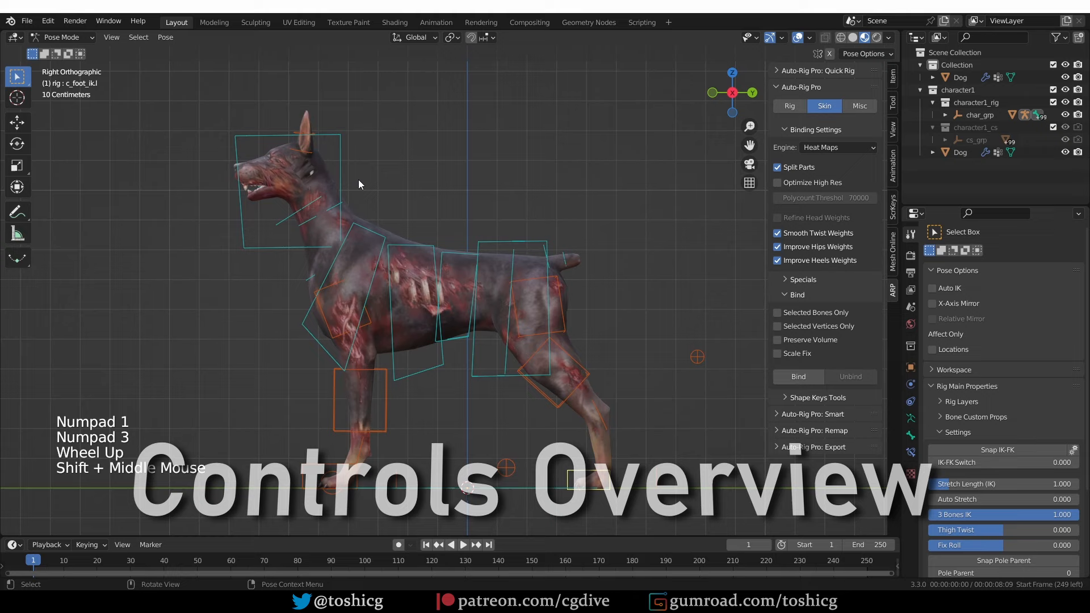
{"action": "left_click", "coordinate": [339, 139]}
{"action": "key", "text": "r"}
{"action": "key", "text": "Escape"}
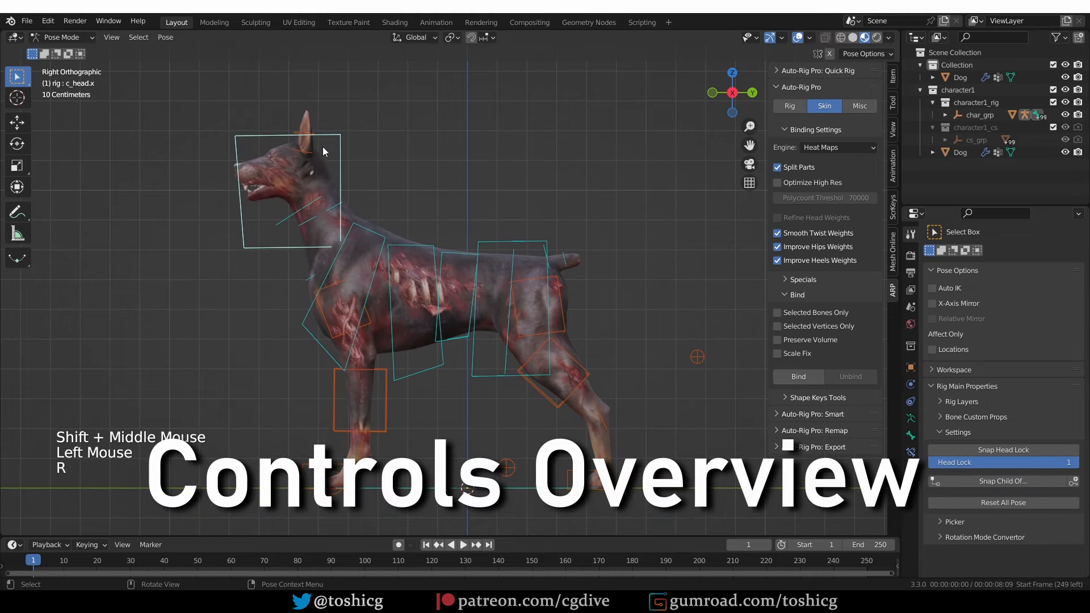
{"action": "left_click", "coordinate": [322, 151]}
{"action": "key", "text": "r"}
{"action": "key", "text": "Escape"}
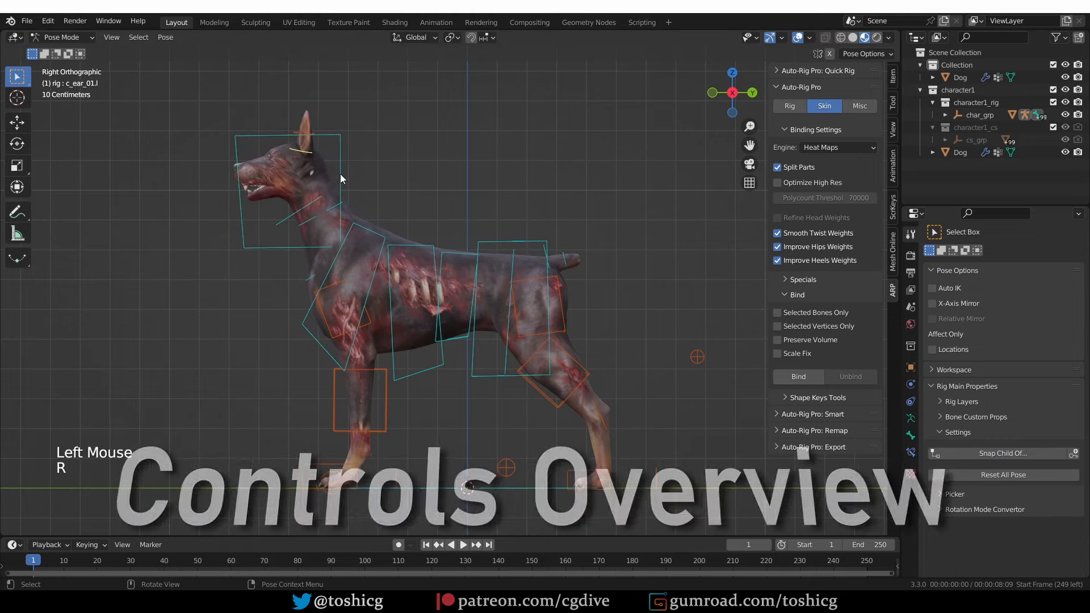
- Turn on X-ray display and try rotating the upper neck controller
{"action": "left_click", "coordinate": [341, 202]}
{"action": "key", "text": "z"}
{"action": "middle_click_drag", "start_coordinate": [340, 202], "coordinate": [357, 239]}
{"action": "double_click", "coordinate": [344, 205]}
{"action": "key", "text": "r"}
{"action": "right_click", "coordinate": [374, 229]}
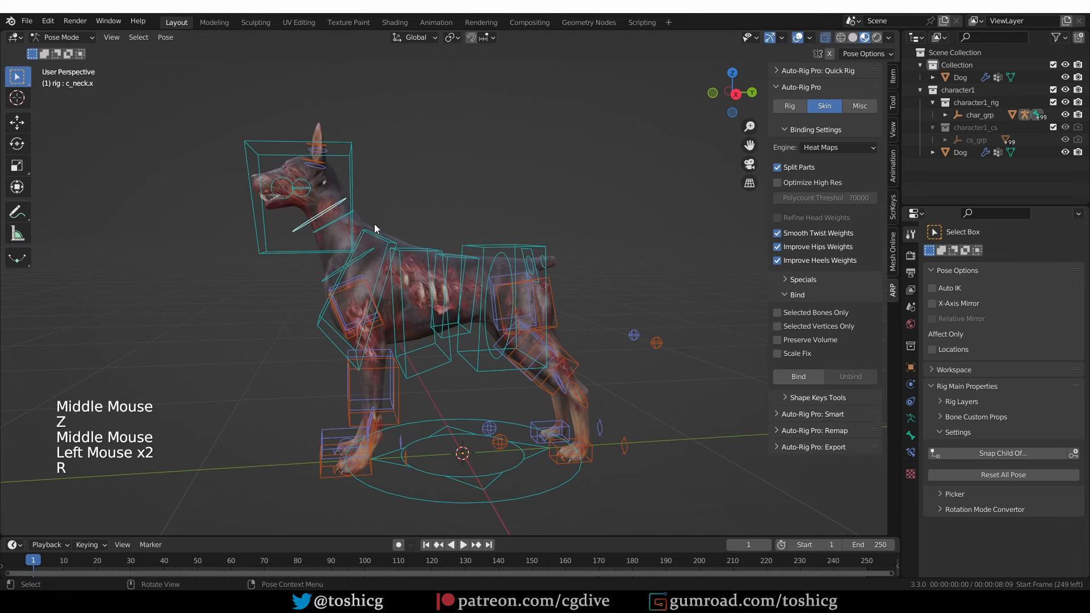
- Try rotating the neck master controller, including with free trackball rotation
{"action": "left_click", "coordinate": [350, 224]}
{"action": "key", "text": "r"}
{"action": "left_click", "coordinate": [347, 230]}
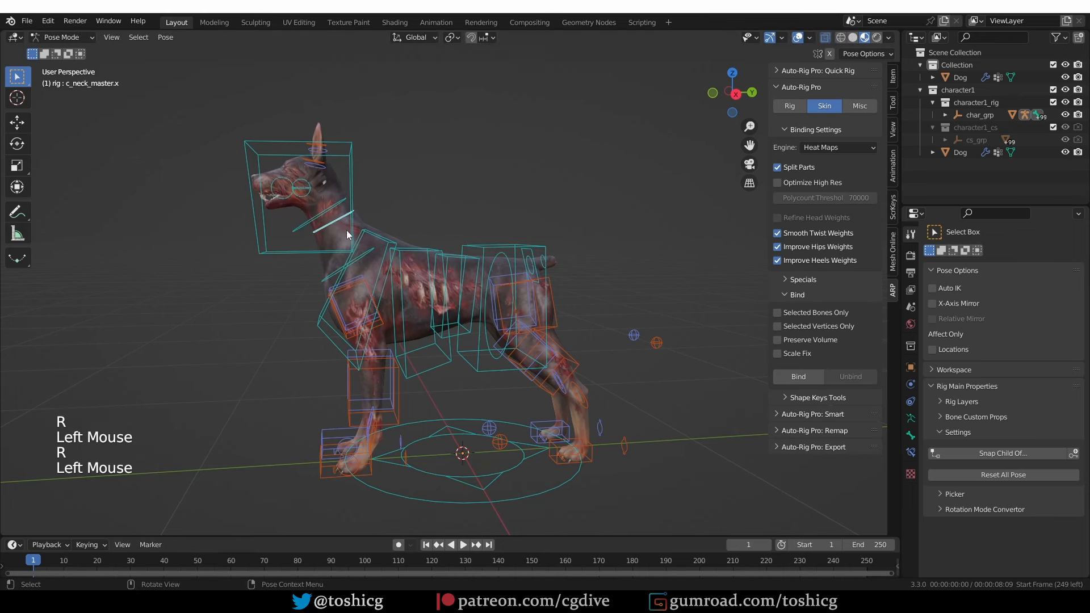
{"action": "middle_click_drag", "start_coordinate": [358, 216], "coordinate": [346, 230]}
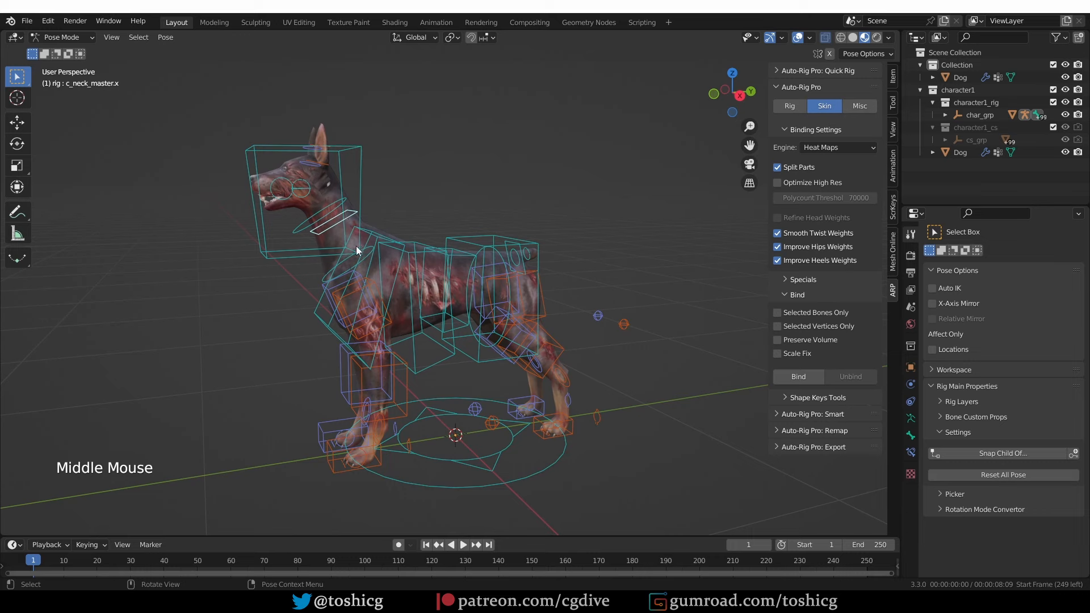
{"action": "key", "text": "r"}
{"action": "key", "text": "r"}
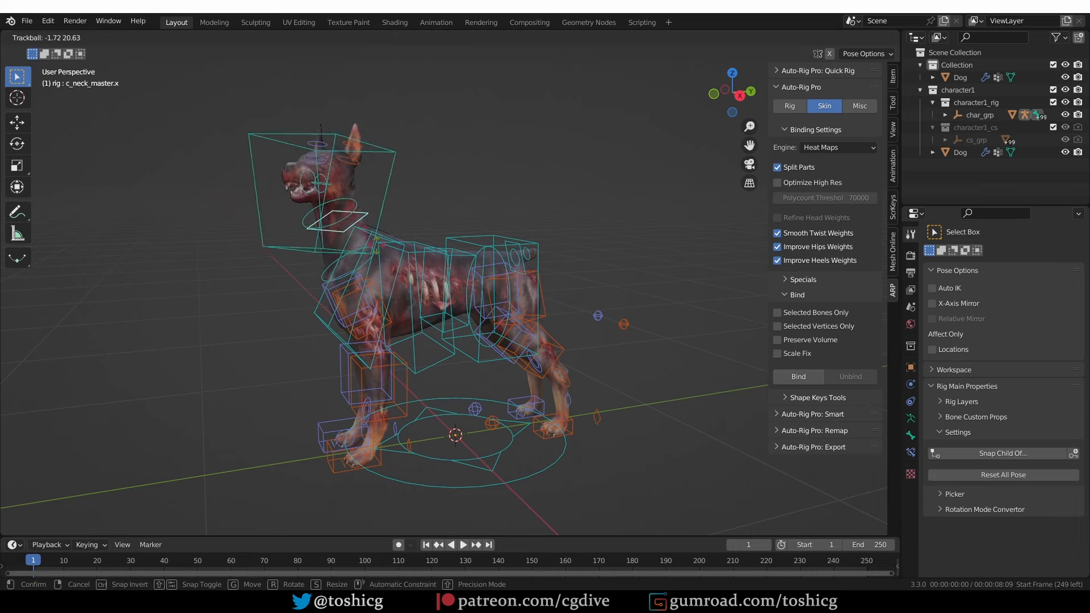
- Try rotating the spine controllers, including c_spine_03, along the dog's chest
{"action": "left_click", "coordinate": [376, 244]}
{"action": "mouse_move", "coordinate": [376, 244]}
{"action": "middle_mouse_down", "text": "shift"}
{"action": "mouse_move", "coordinate": [444, 269]}
{"action": "mouse_move", "coordinate": [375, 245]}
{"action": "middle_mouse_up", "text": "shift"}
{"action": "left_click", "coordinate": [374, 245]}
{"action": "left_click", "coordinate": [377, 247]}
{"action": "key", "text": "r"}
{"action": "left_click", "coordinate": [394, 230]}
{"action": "key", "text": "r"}
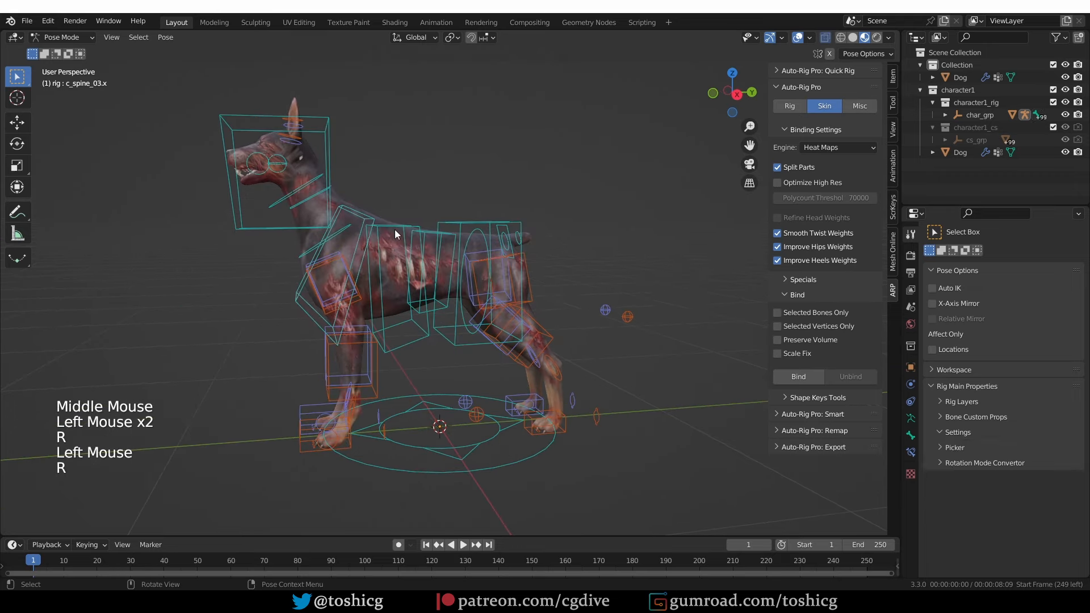
- Try rotating the tail base controller c_tail_00
{"action": "left_click", "coordinate": [466, 214]}
{"action": "middle_click_drag", "start_coordinate": [465, 215], "coordinate": [511, 238]}
{"action": "double_click", "coordinate": [524, 246]}
{"action": "key", "text": "r"}
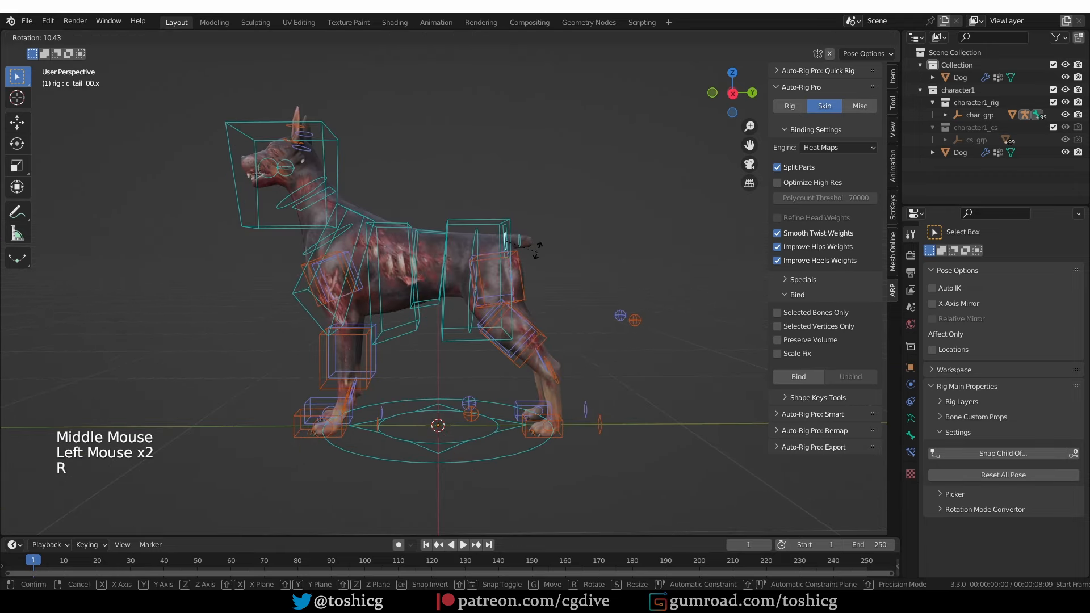
{"action": "left_click", "coordinate": [550, 417]}
- In right side view, try moving the left hind foot IK controller forward and up and rotating it, and clear its location
{"action": "middle_click_drag", "start_coordinate": [550, 417], "coordinate": [513, 371]}
{"action": "key", "text": "KP_3"}
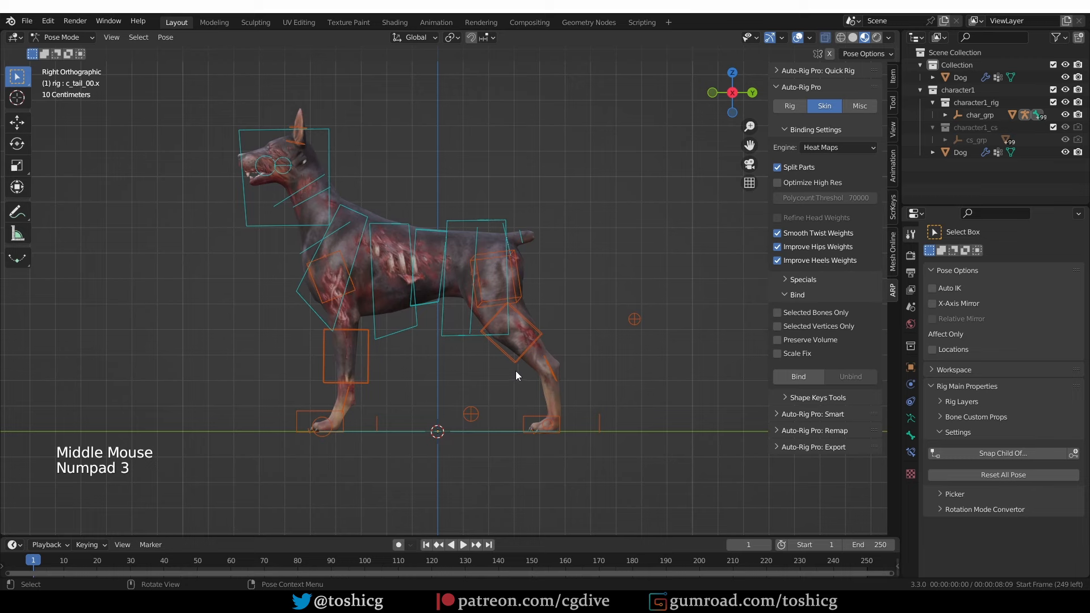
{"action": "left_click", "coordinate": [539, 416]}
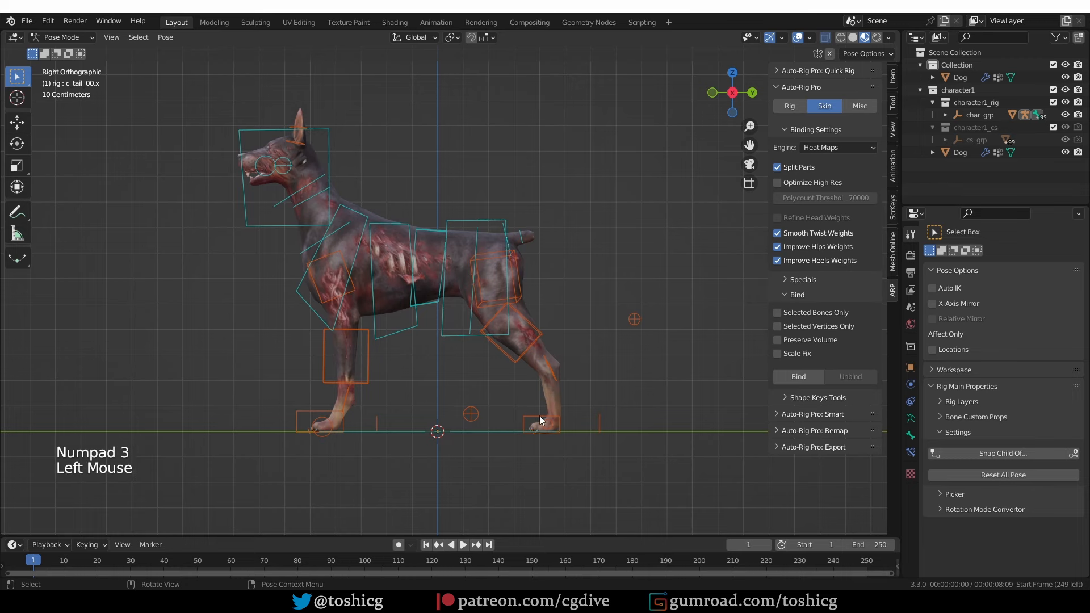
{"action": "key", "text": "g"}
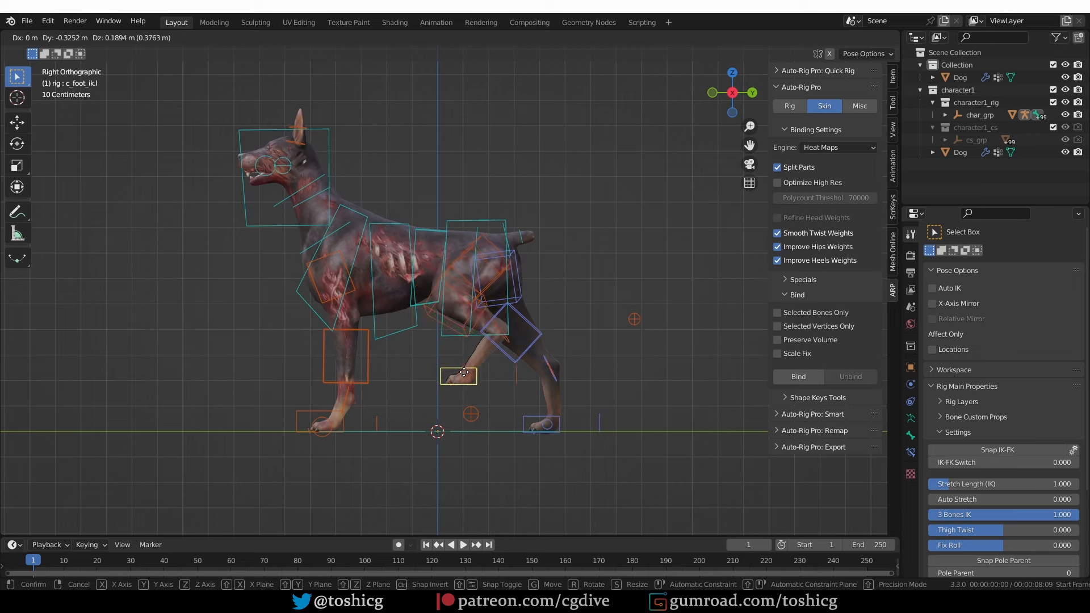
{"action": "left_click", "coordinate": [435, 370]}
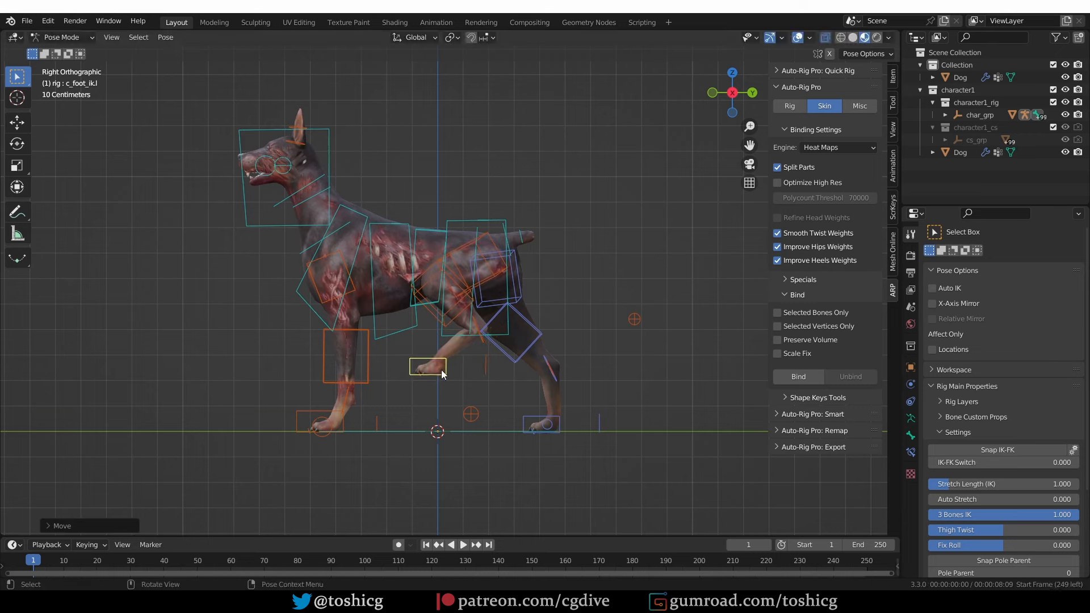
{"action": "key", "text": "r"}
{"action": "right_click", "coordinate": [505, 392]}
{"action": "key", "text": "alt+g"}
- Raise the left hind foot IK controller forward under the belly again and try rotating the paw about its toes
{"action": "key", "text": "g"}
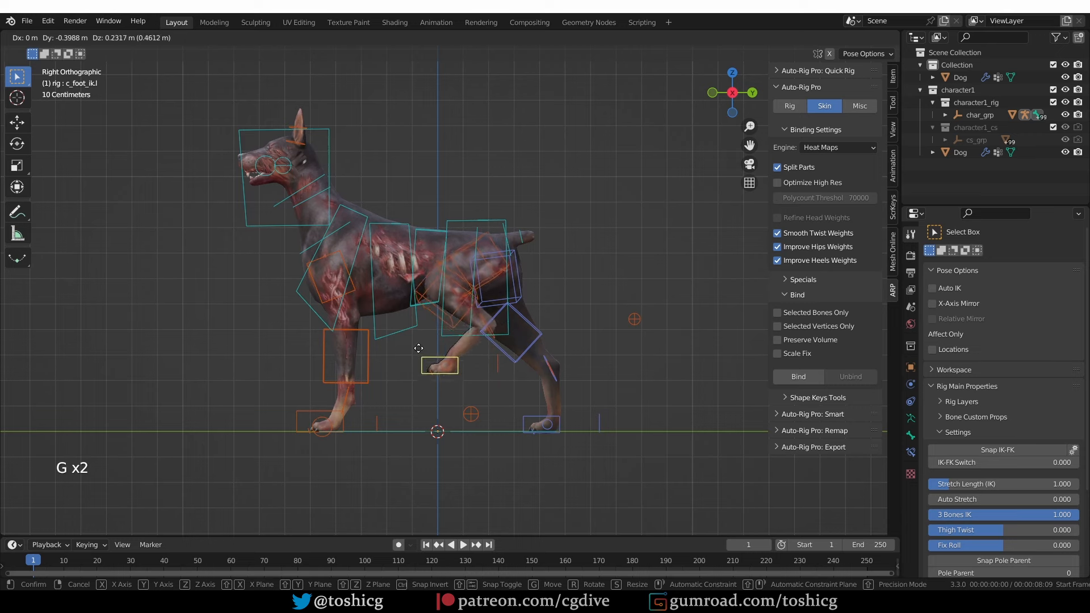
{"action": "left_click", "coordinate": [409, 344]}
{"action": "scroll", "coordinate": [481, 372], "scroll_direction": "up", "scroll_amount": 1}
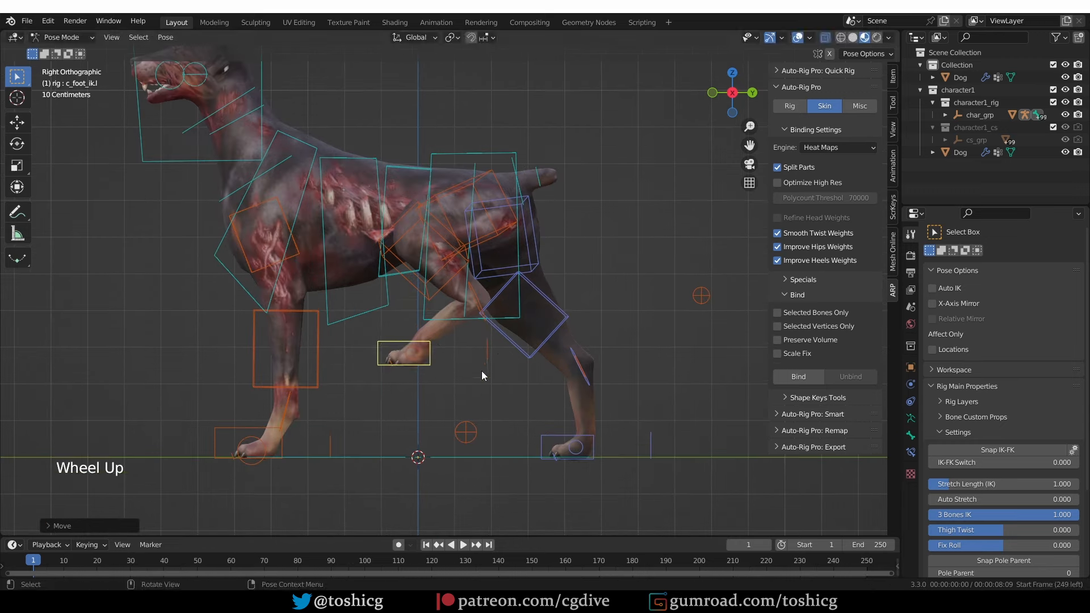
{"action": "key", "text": "r"}
{"action": "key", "text": "r"}
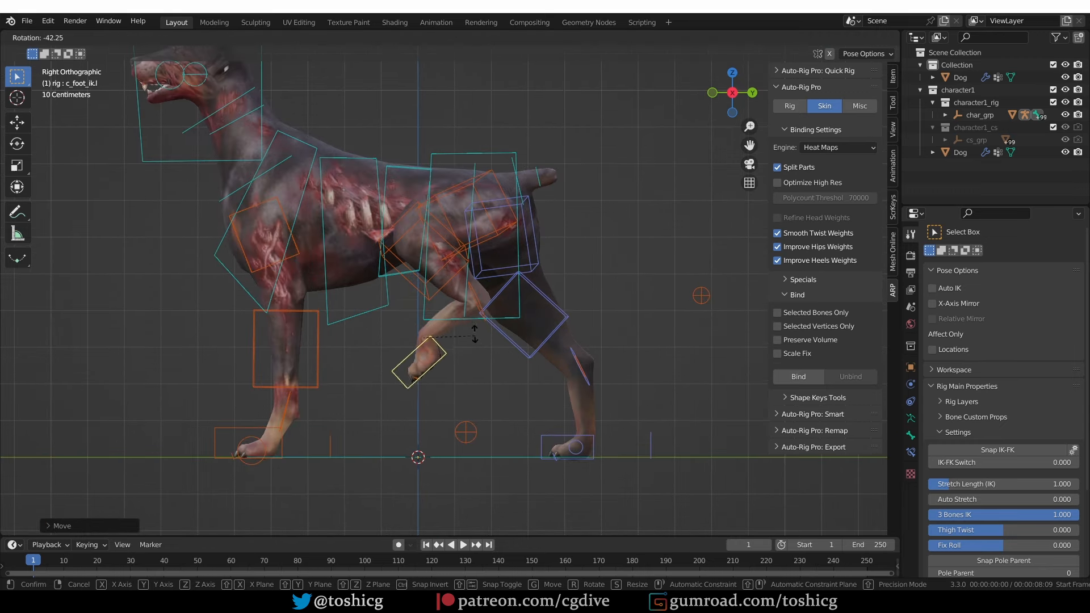
{"action": "right_click", "coordinate": [476, 351]}
- Try moving the raised left hind foot IK controller around, and reset its location
{"action": "key", "text": "g"}
{"action": "key", "text": "g"}
{"action": "key", "text": "g"}
{"action": "key", "text": "g"}
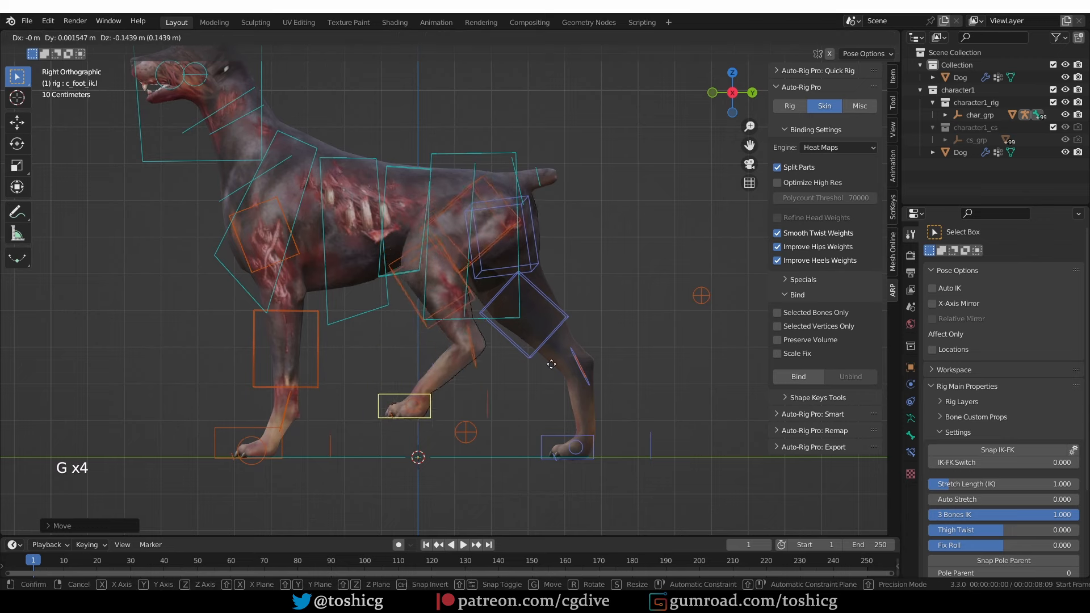
{"action": "left_click", "coordinate": [544, 362]}
{"action": "key", "text": "alt+g"}
- Move the left front foot IK controller forward and up to lift the paw
{"action": "left_click", "coordinate": [249, 437]}
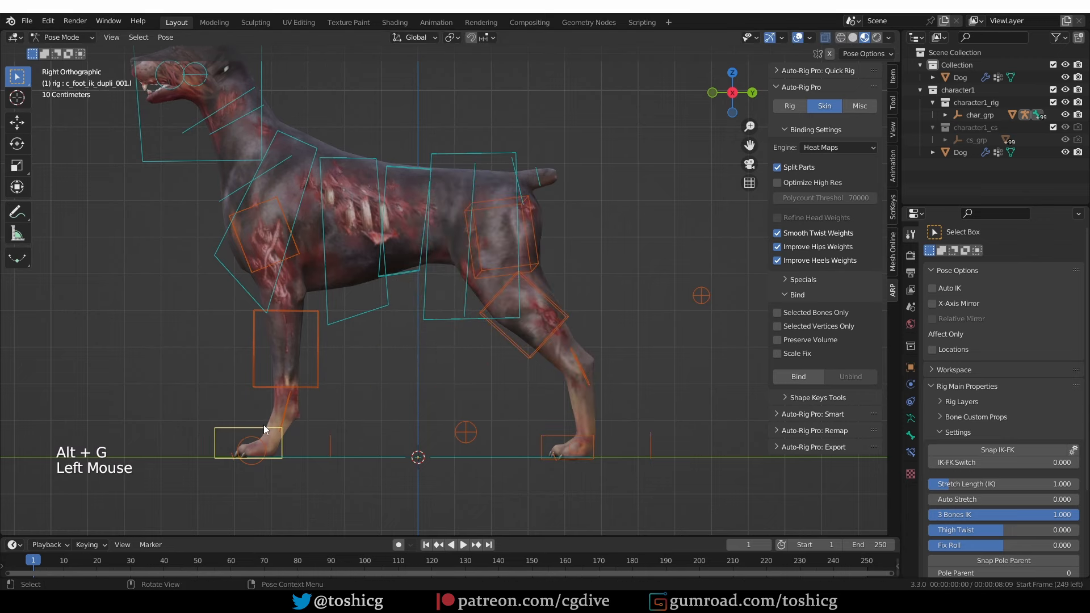
{"action": "key", "text": "g"}
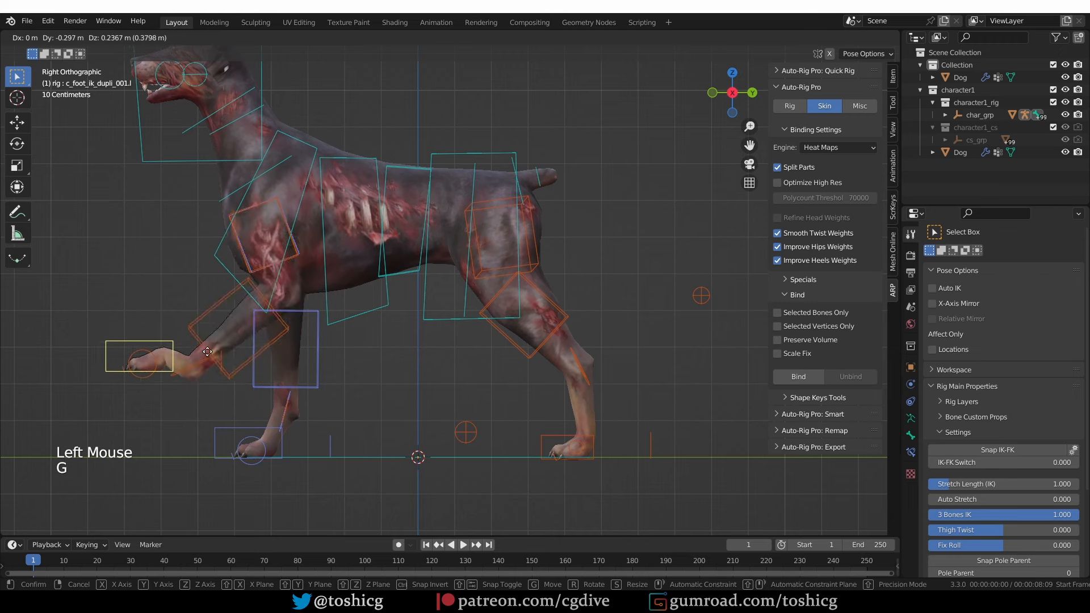
{"action": "left_click", "coordinate": [251, 310]}
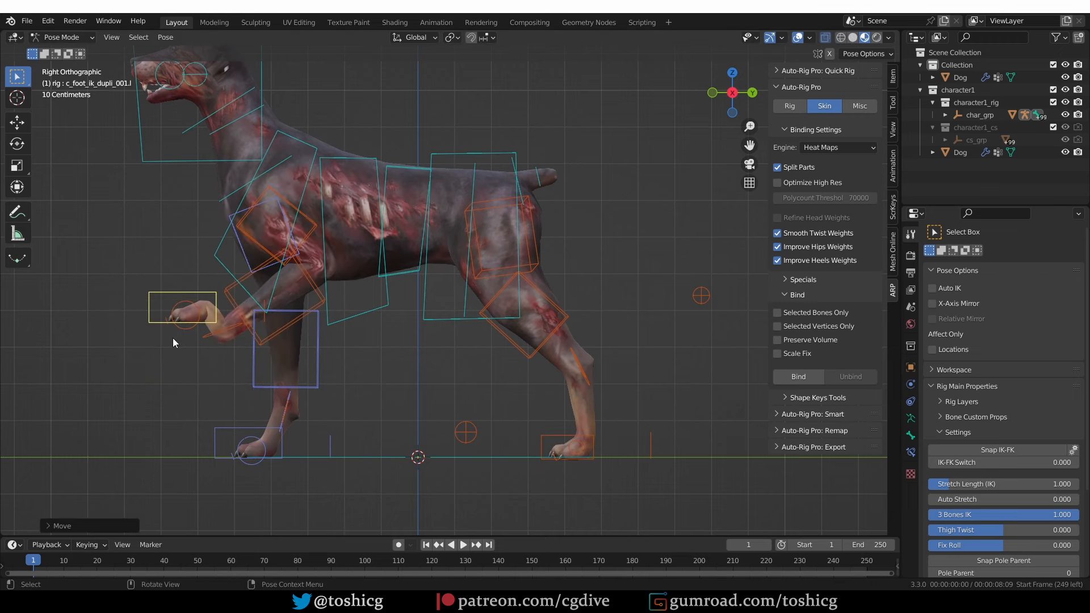
- Draw a freehand annotation curve beneath the raised left front paw to sketch the desired foot bend
{"action": "key", "text": "f"}
{"action": "left_click_drag", "start_coordinate": [173, 338], "coordinate": [200, 335]}
{"action": "key", "text": "f"}
{"action": "key", "text": "d"}
{"action": "left_click_drag", "start_coordinate": [164, 355], "coordinate": [278, 334]}
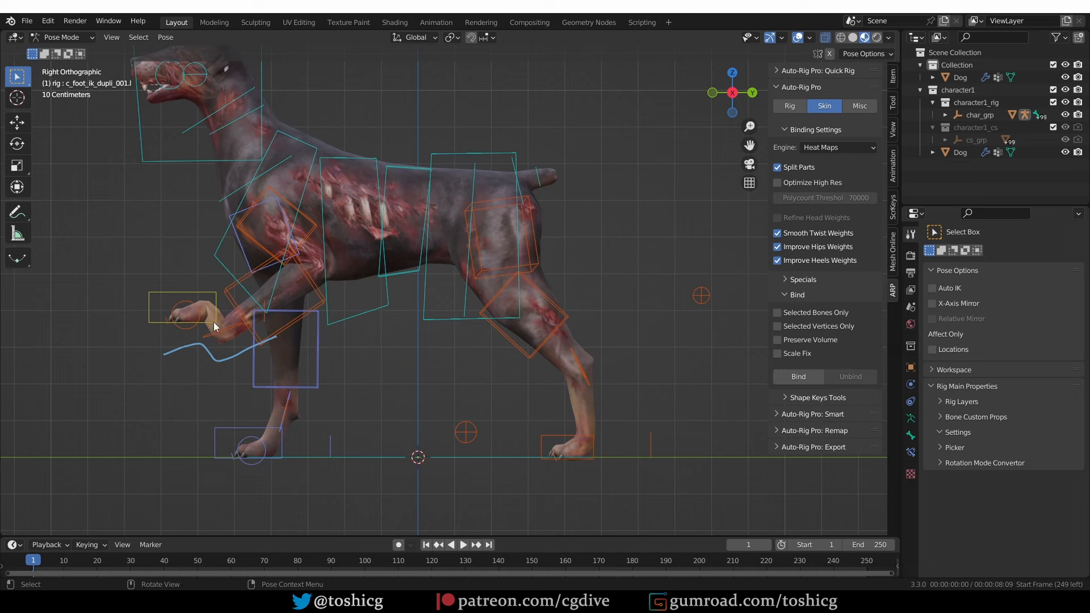
- Try rotating the left front foot IK controller as a whole
{"action": "left_click", "coordinate": [217, 304]}
{"action": "key", "text": "r"}
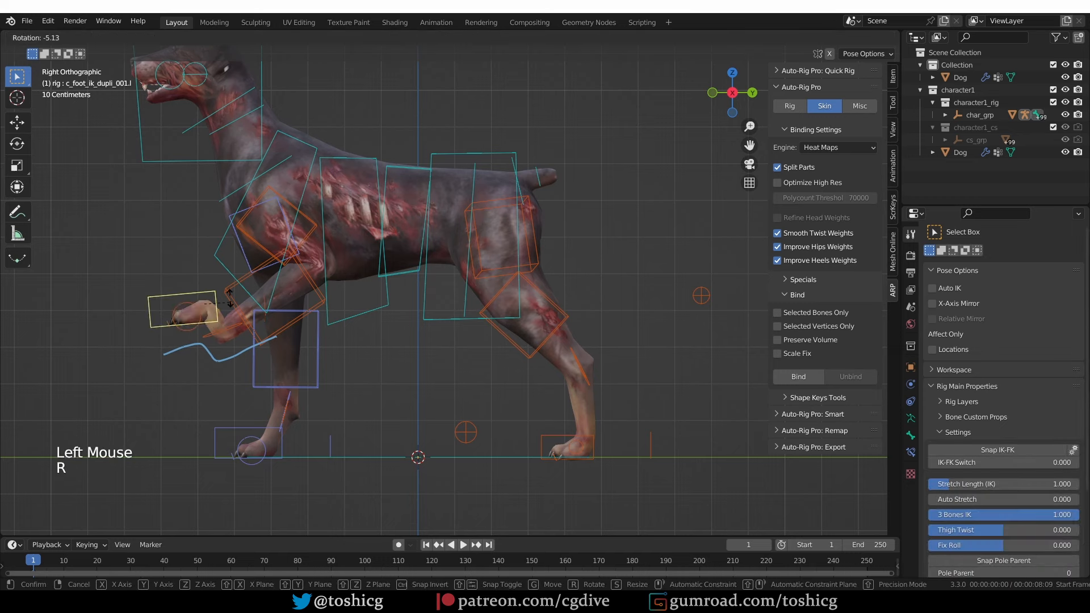
{"action": "right_click", "coordinate": [238, 339]}
- Rotate the left front foot's circular c_foot_01 controller about 65 degrees to bend the wrist down towards the annotation
{"action": "left_click", "coordinate": [200, 311]}
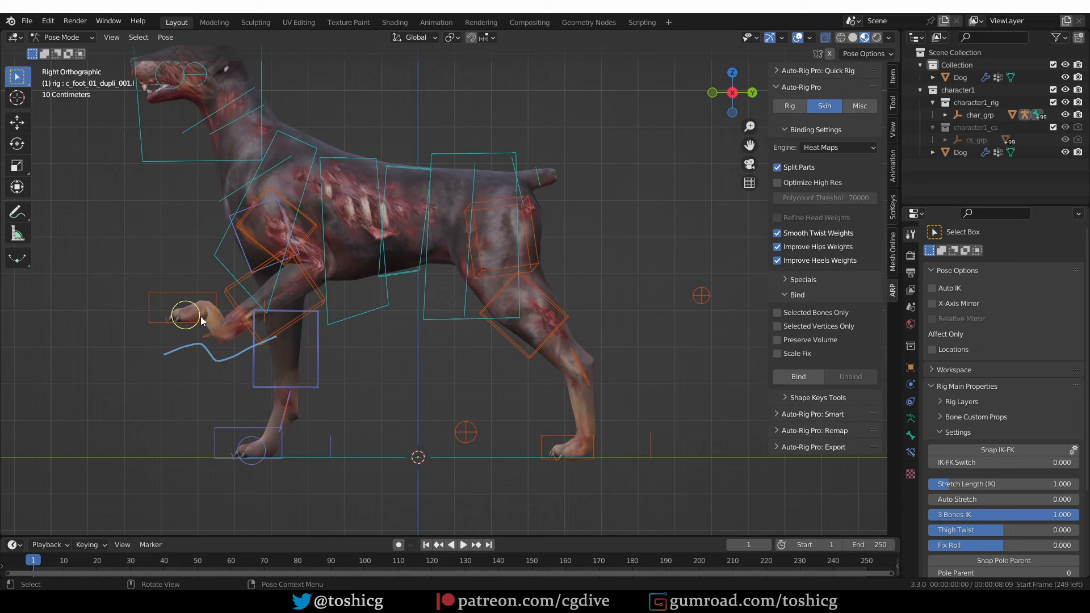
{"action": "key", "text": "r"}
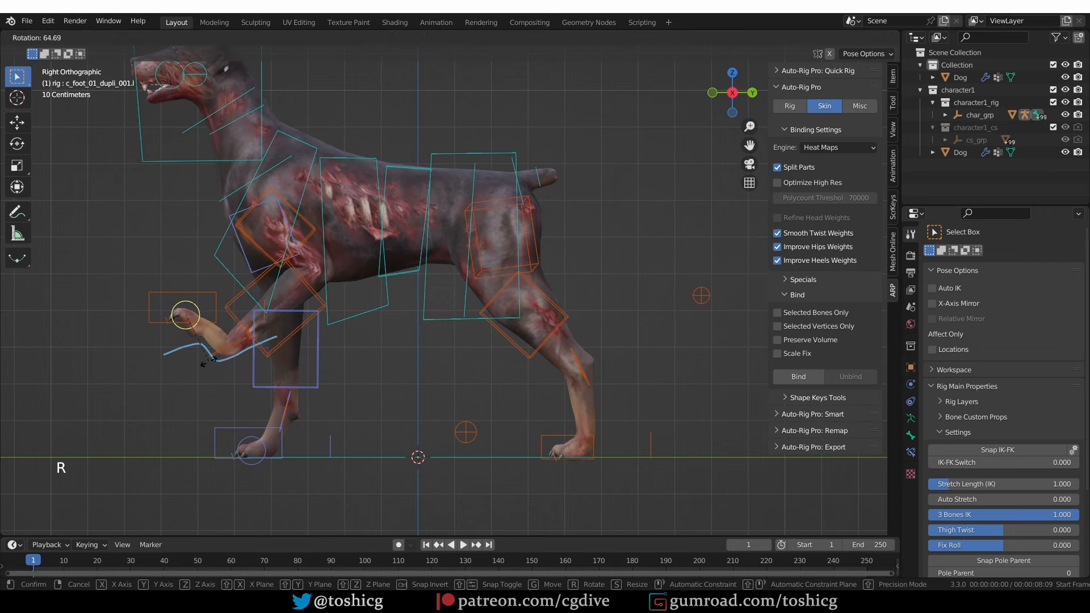
{"action": "left_click", "coordinate": [209, 357]}
- Lower the left front foot IK controller and rotate it so the paw points downward
{"action": "left_click", "coordinate": [210, 296]}
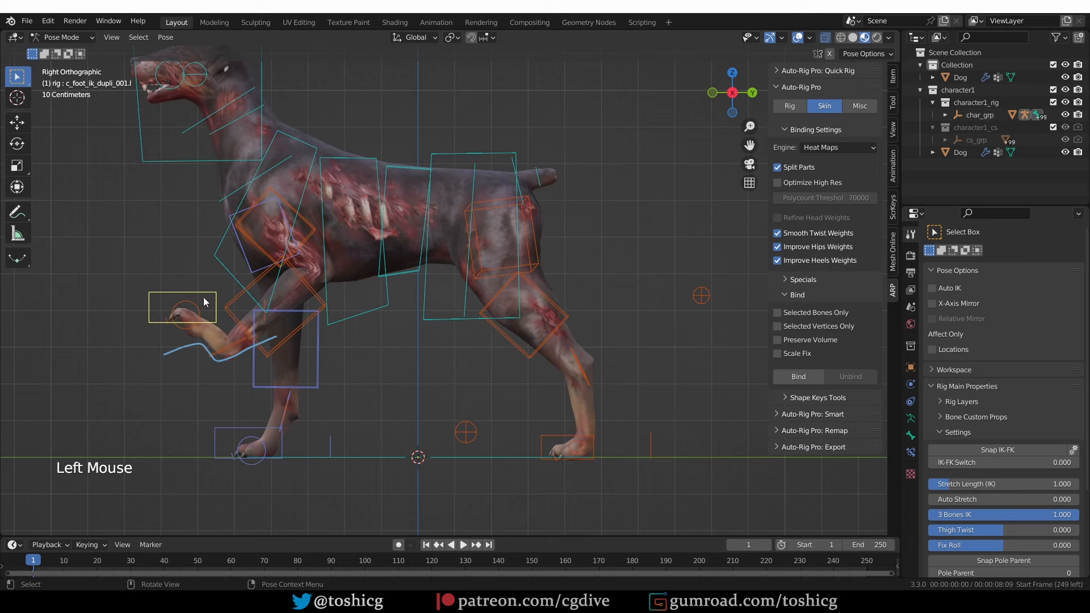
{"action": "key", "text": "r"}
{"action": "key", "text": "g"}
{"action": "key", "text": "r"}
{"action": "key", "text": "g"}
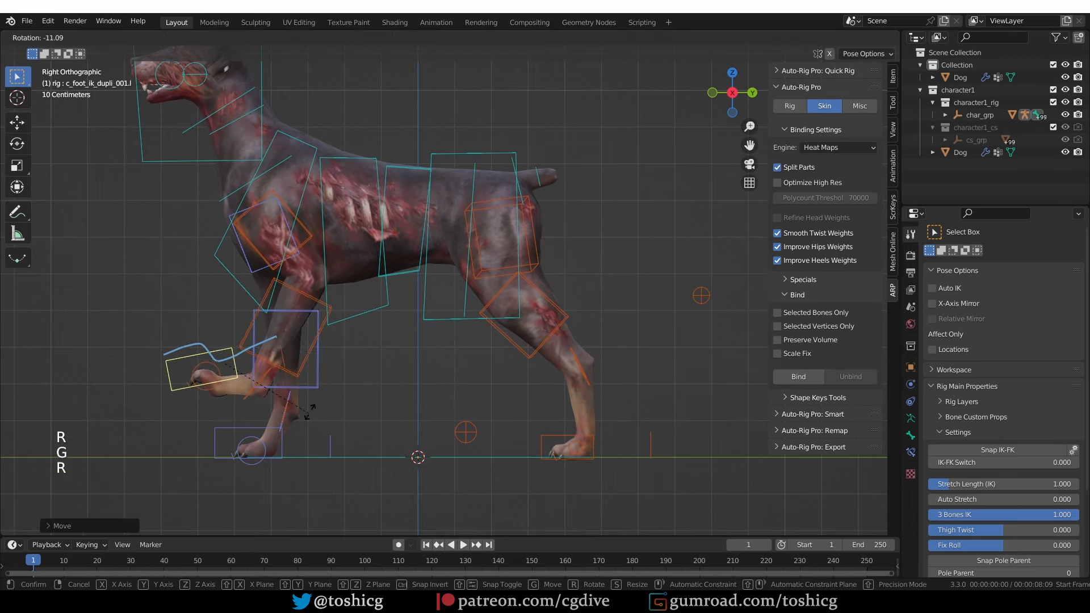
{"action": "left_click", "coordinate": [278, 377]}
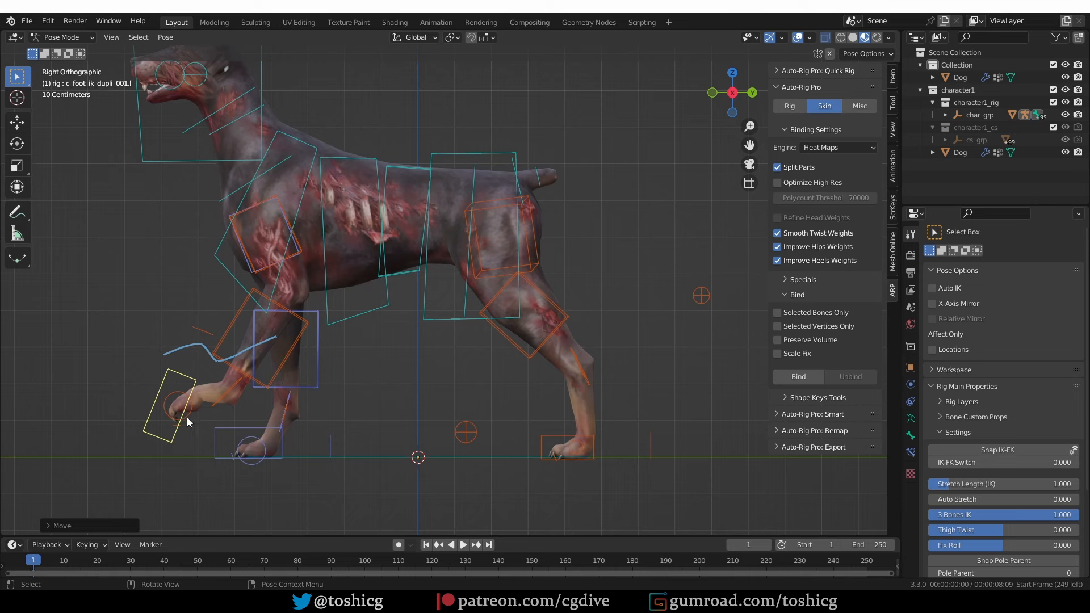
- Reset the rotation, location and scale of every pose controller and return the rig to Object Mode
{"action": "mouse_move", "coordinate": [223, 371]}
{"action": "left_mouse_down"}
{"action": "mouse_move", "coordinate": [170, 420]}
{"action": "mouse_move", "coordinate": [249, 383]}
{"action": "left_mouse_up"}
{"action": "key", "text": "a"}
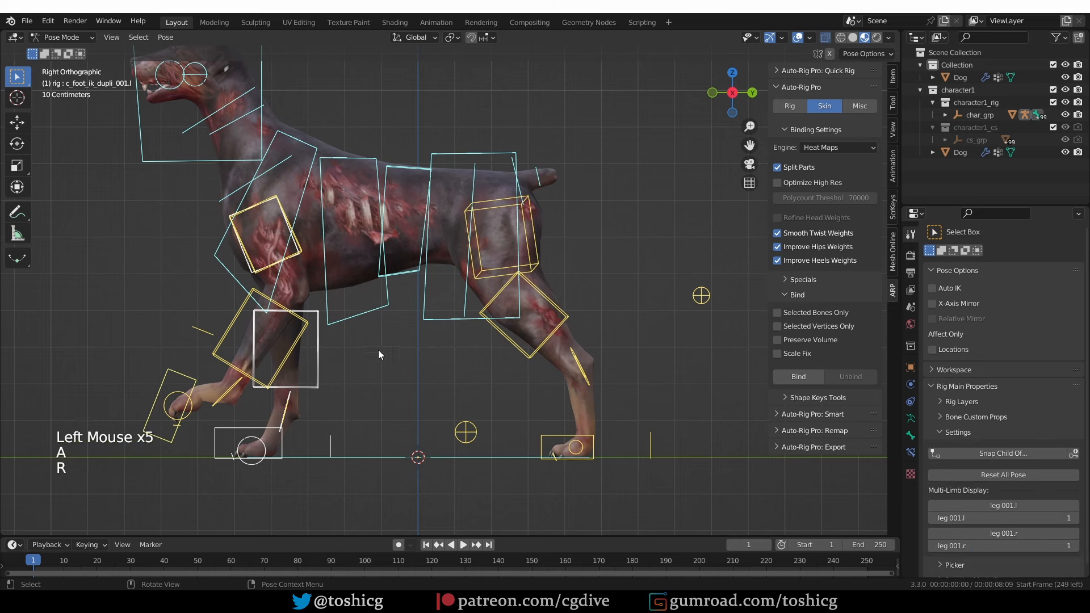
{"action": "key", "text": "alt+r"}
{"action": "key", "text": "alt+g"}
{"action": "key", "text": "alt+s"}
{"action": "key", "text": "ctrl+Tab"}
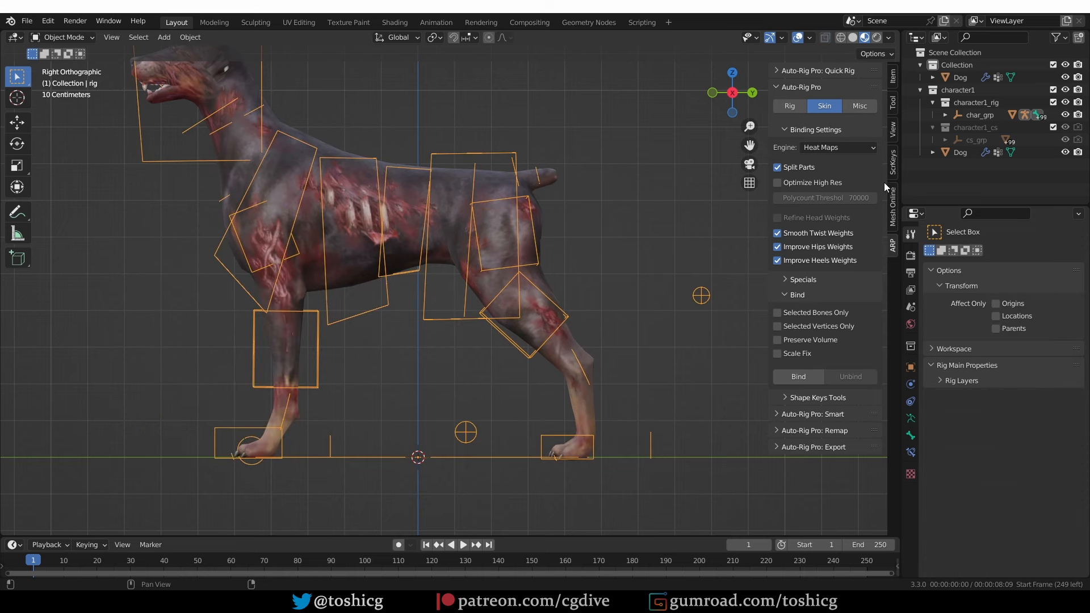
- Open the rig's reference bones for editing and run Match to Rig without altering them
{"action": "left_click", "coordinate": [789, 106]}
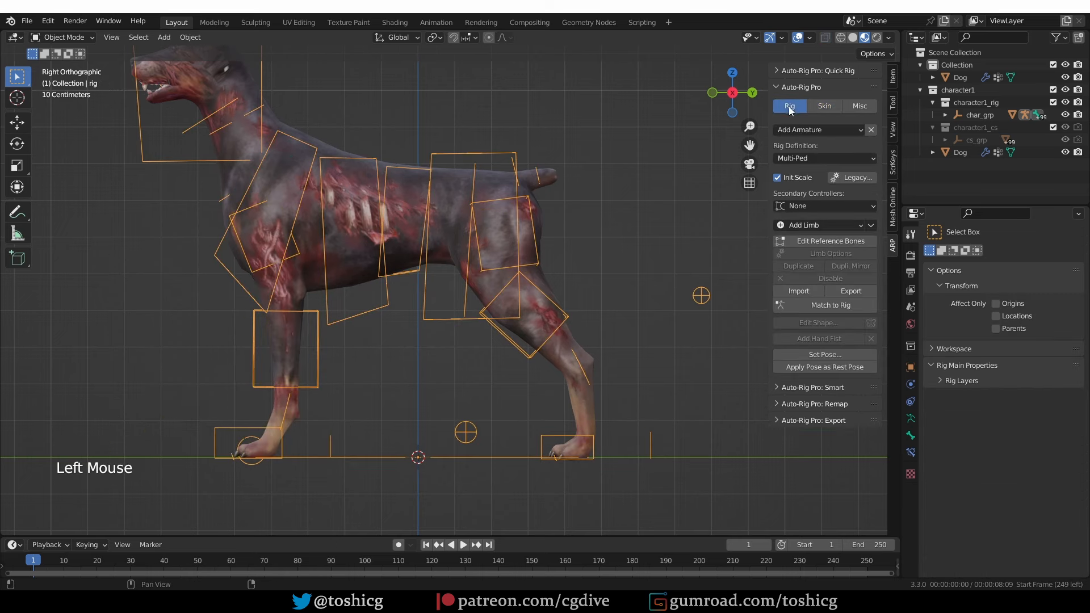
{"action": "left_click", "coordinate": [841, 241]}
{"action": "scroll", "coordinate": [592, 335], "scroll_direction": "down", "scroll_amount": 2}
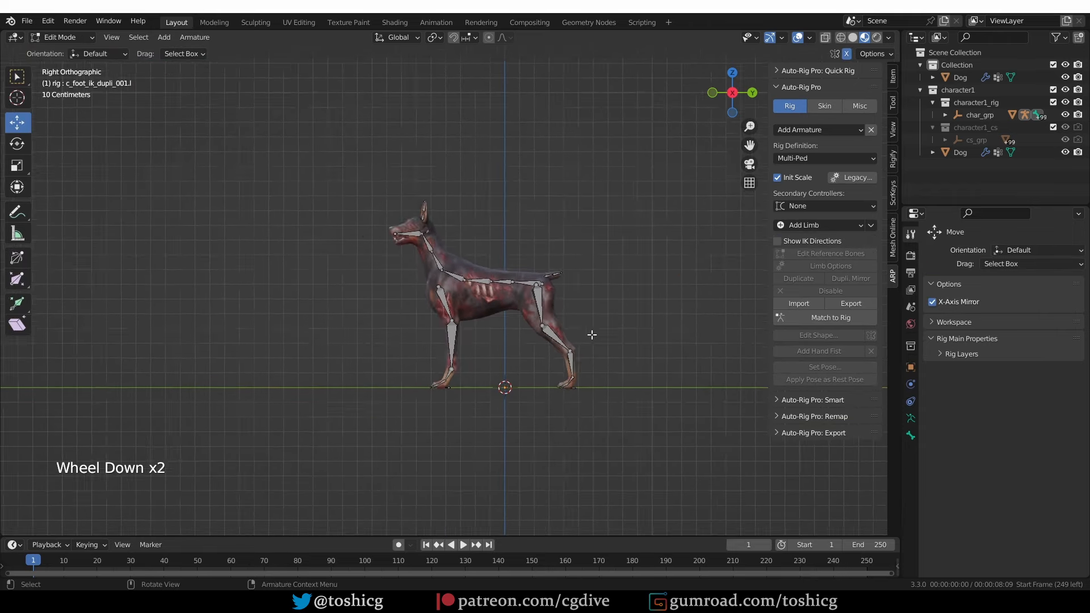
{"action": "scroll", "coordinate": [592, 335], "scroll_direction": "up", "scroll_amount": 1}
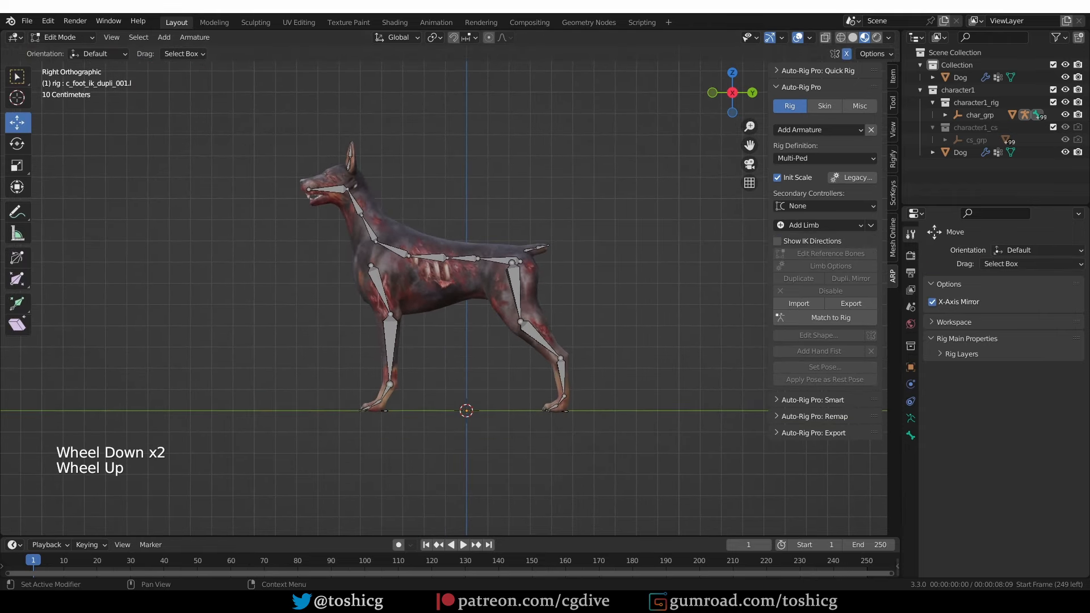
{"action": "left_click", "coordinate": [827, 319]}
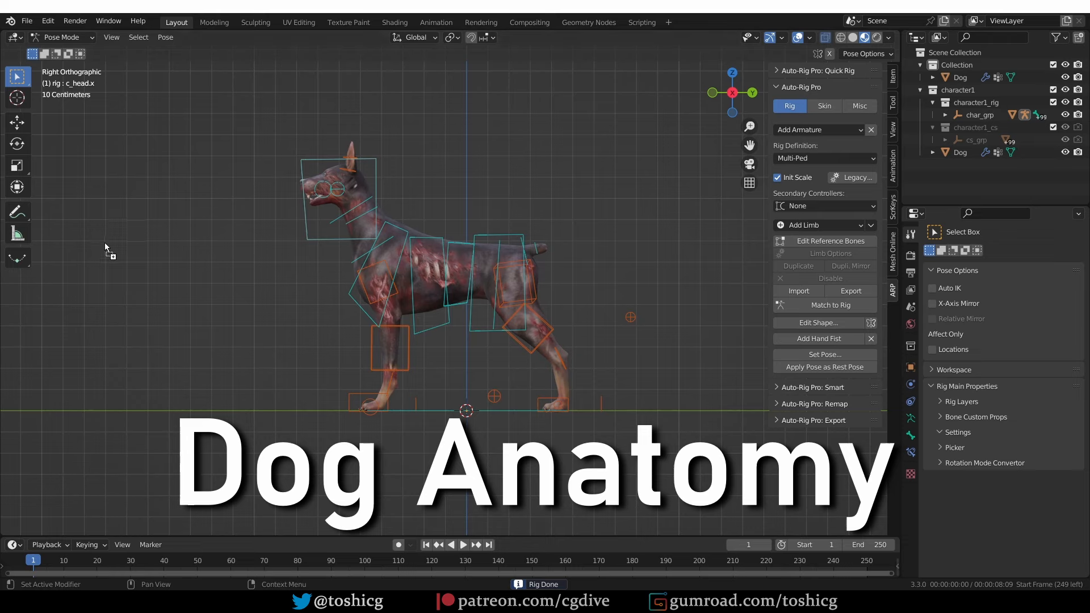
- In Object Mode, shrink the dog skeleton reference image to roughly the model's size and place it in front of the dog
{"action": "key", "text": "Tab"}
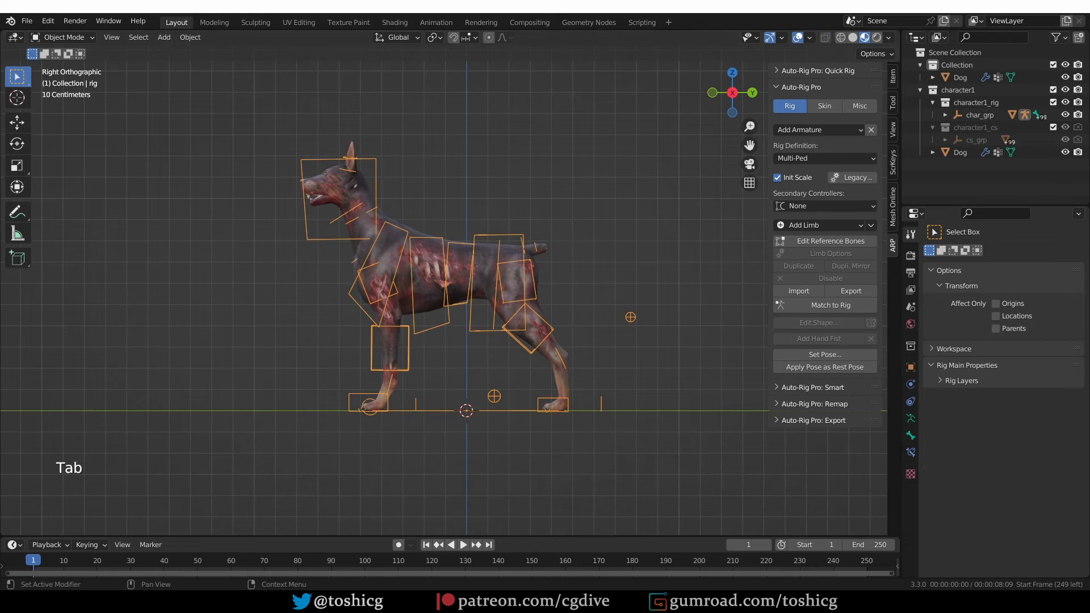
{"action": "scroll", "coordinate": [318, 362], "scroll_direction": "down", "scroll_amount": 2}
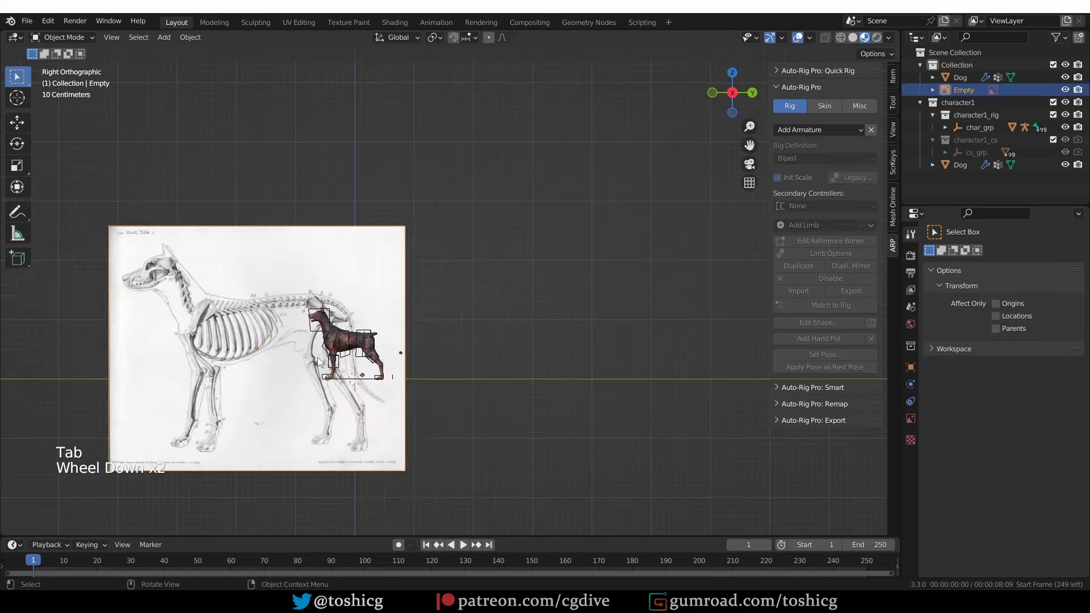
{"action": "key", "text": "s"}
{"action": "left_click", "coordinate": [278, 353]}
{"action": "key", "text": "g"}
{"action": "left_click", "coordinate": [298, 349]}
{"action": "key", "text": "s"}
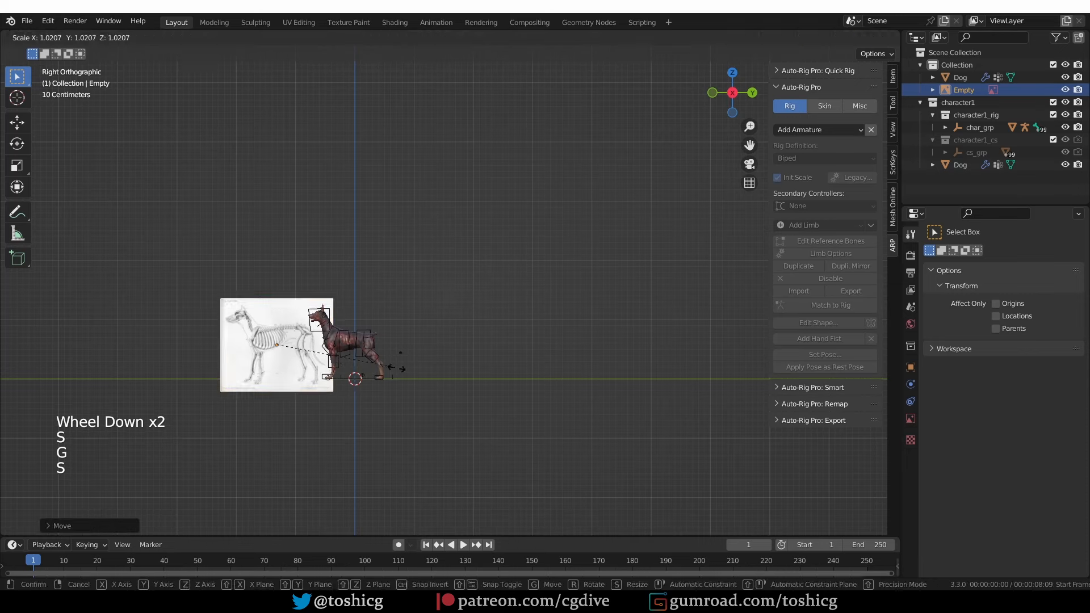
{"action": "left_click", "coordinate": [292, 359]}
{"action": "scroll", "coordinate": [291, 368], "scroll_direction": "up", "scroll_amount": 4}
{"action": "middle_click_drag", "start_coordinate": [275, 384], "coordinate": [418, 404], "text": "shift"}
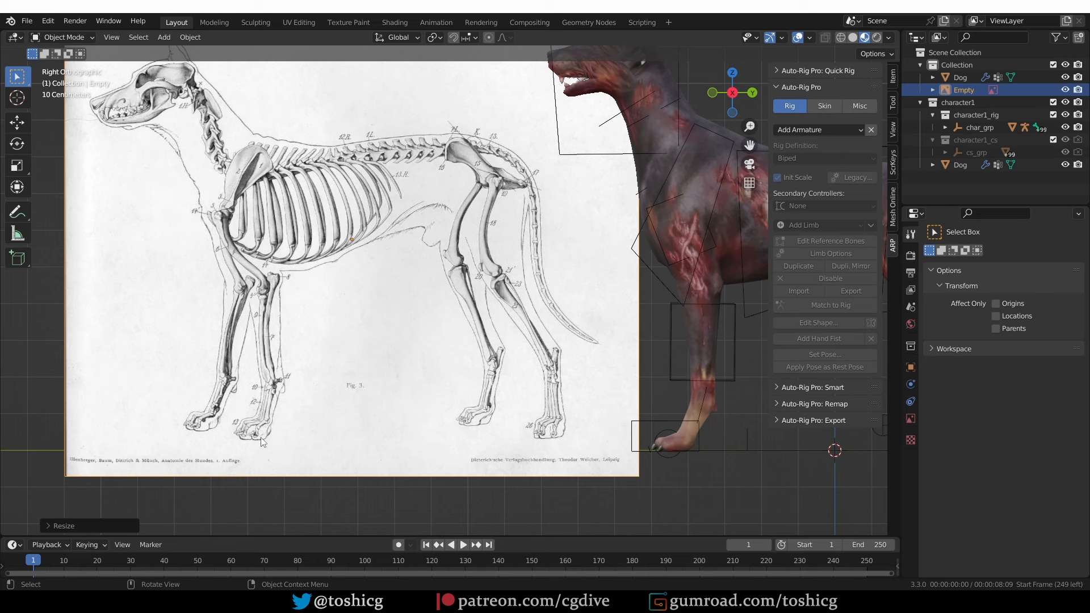
- Annotate the front leg on the skeleton image with strokes along the paw, foot, forearm and upper arm, and circle the shoulder blade
{"action": "key", "text": "d"}
{"action": "key", "text": "d"}
{"action": "key", "text": "d"}
{"action": "key", "text": "d"}
{"action": "mouse_move", "coordinate": [254, 444]}
{"action": "left_mouse_down"}
{"action": "mouse_move", "coordinate": [274, 430]}
{"action": "mouse_move", "coordinate": [284, 388]}
{"action": "left_mouse_up"}
{"action": "key", "text": "d"}
{"action": "key", "text": "d"}
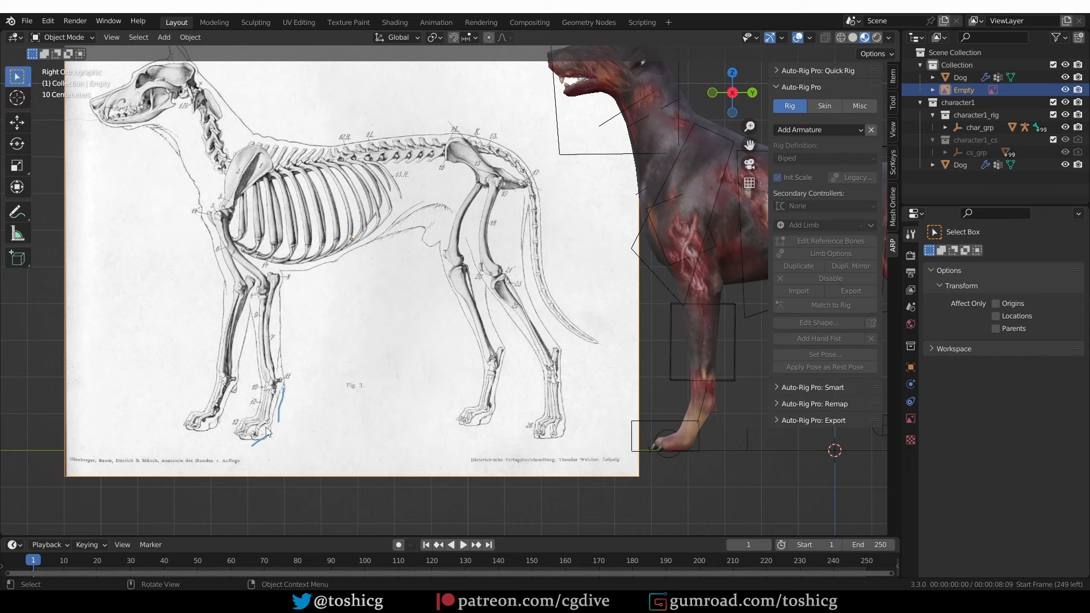
{"action": "left_click_drag", "start_coordinate": [287, 365], "coordinate": [286, 292]}
{"action": "mouse_move", "coordinate": [279, 253]}
{"action": "left_mouse_down"}
{"action": "mouse_move", "coordinate": [248, 218]}
{"action": "mouse_move", "coordinate": [274, 145]}
{"action": "mouse_move", "coordinate": [227, 209]}
{"action": "mouse_move", "coordinate": [271, 142]}
{"action": "left_mouse_up"}
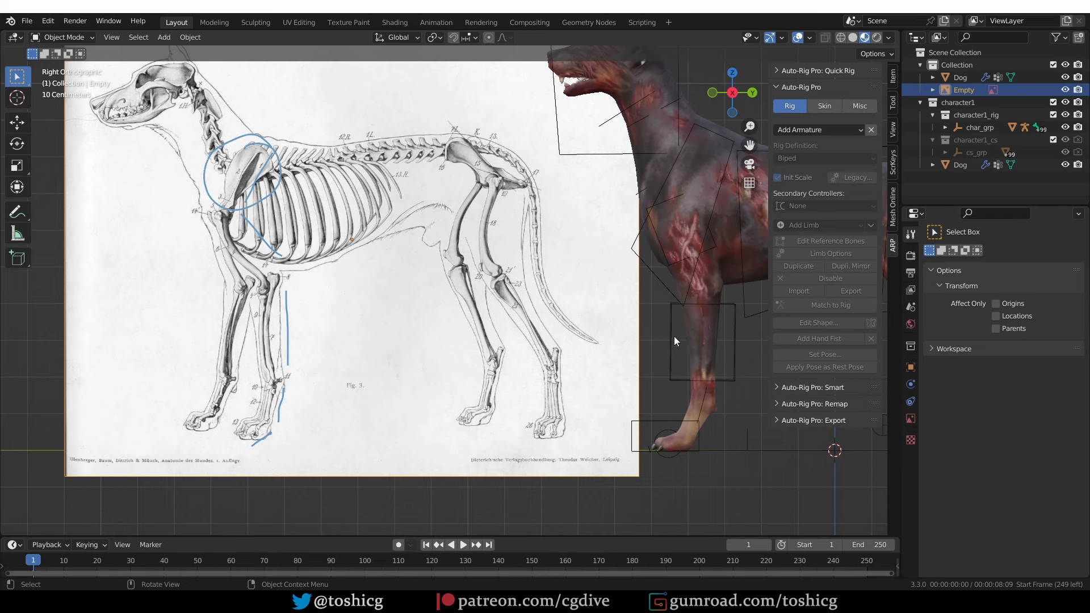
- Open the rig's reference bones for editing and select the front paw's toes and foot bones to identify them
{"action": "left_click", "coordinate": [682, 298]}
{"action": "left_click", "coordinate": [824, 243]}
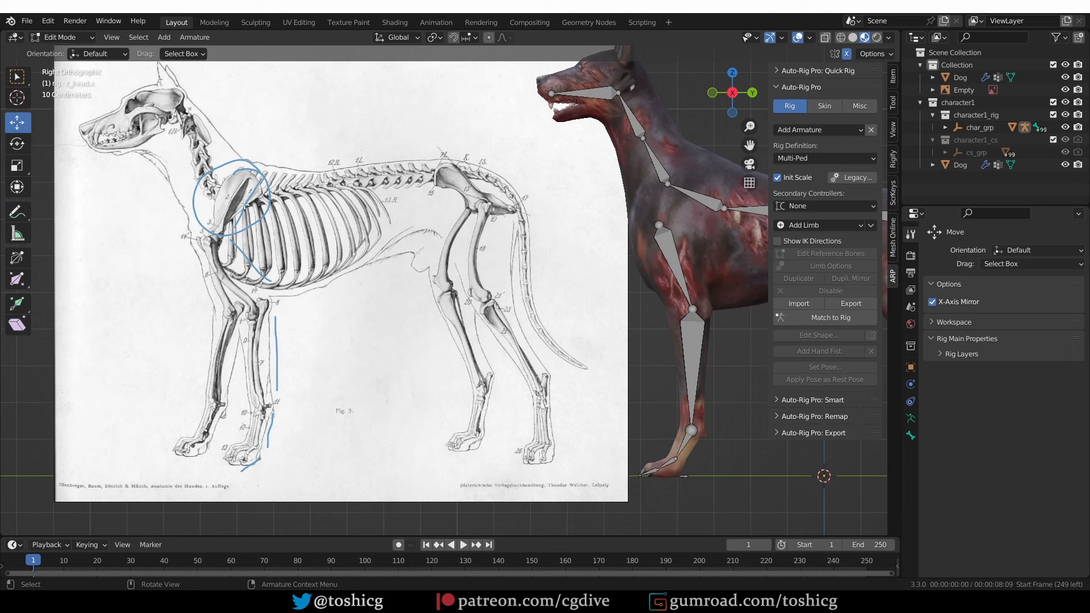
{"action": "left_click", "coordinate": [661, 475]}
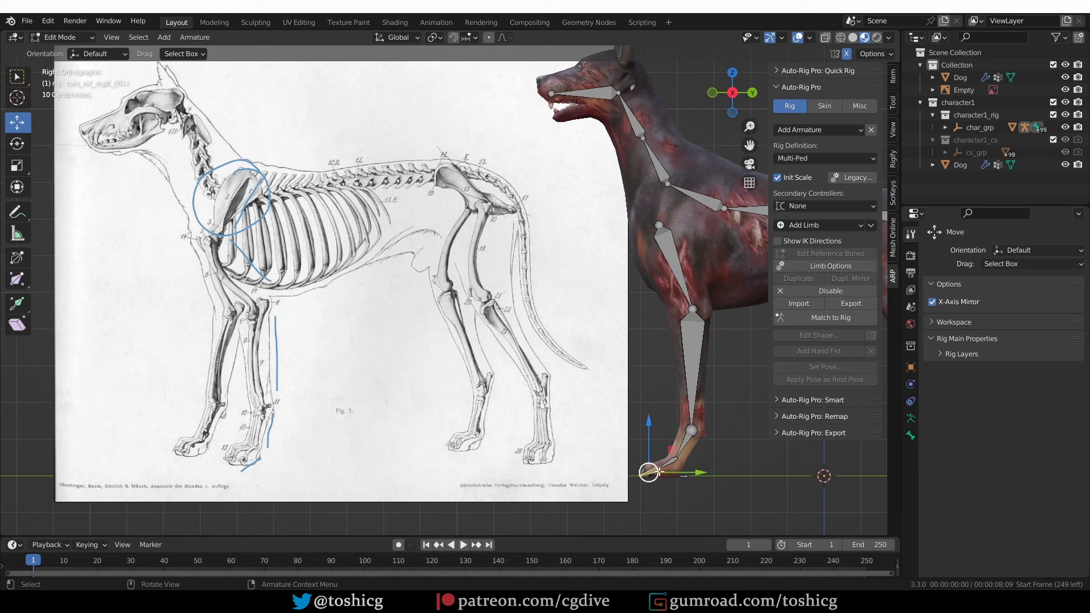
{"action": "middle_click_drag", "start_coordinate": [78, 62], "coordinate": [95, 143], "text": "shift"}
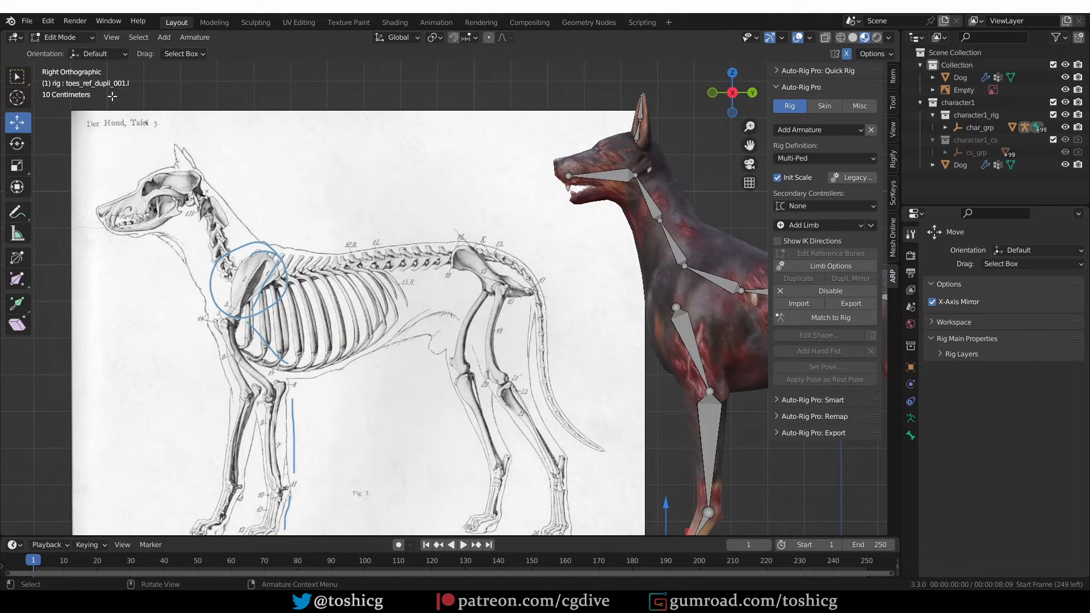
{"action": "scroll", "coordinate": [582, 332], "scroll_direction": "down", "scroll_amount": 3}
{"action": "left_click", "coordinate": [647, 451]}
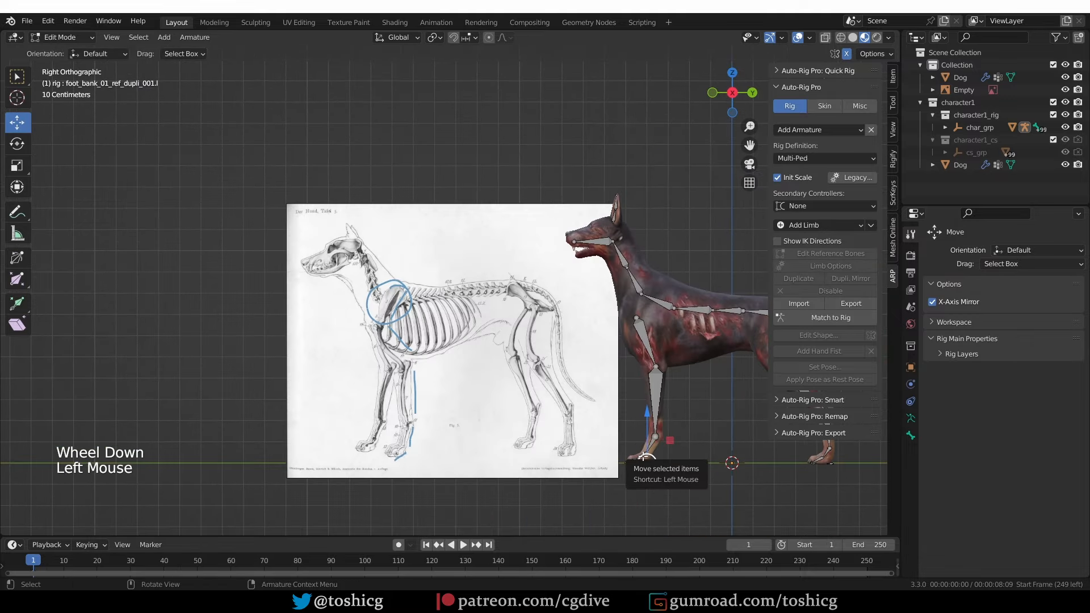
{"action": "left_click", "coordinate": [647, 452]}
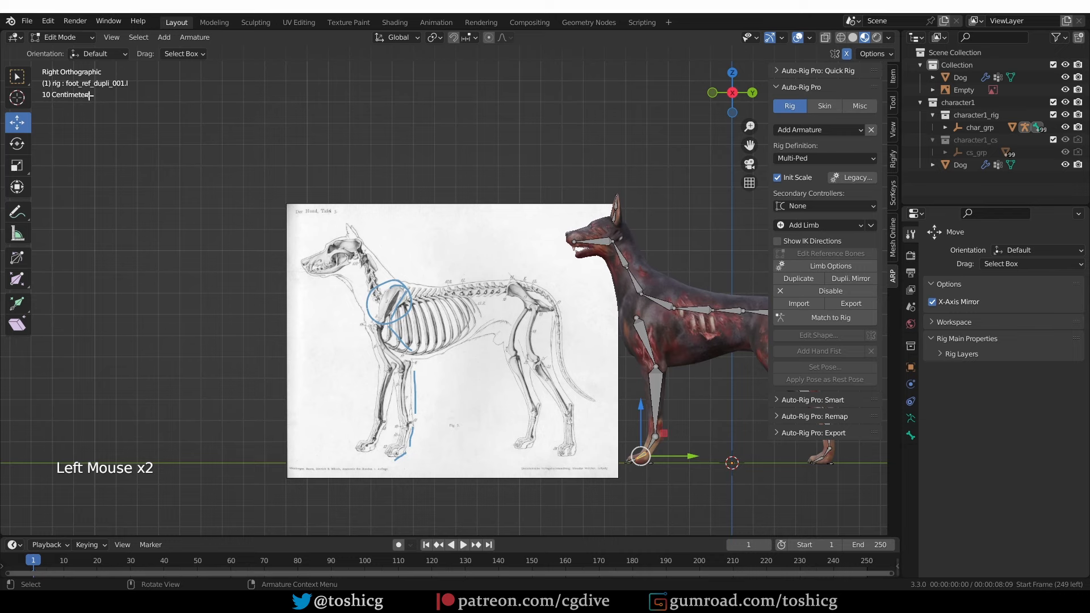
- Identify the front leg's leg, thigh and thigh_b reference bones against the skeleton image by selecting each in turn
{"action": "scroll", "coordinate": [582, 437], "scroll_direction": "up", "scroll_amount": 2}
{"action": "middle_click_drag", "start_coordinate": [583, 437], "coordinate": [530, 425], "text": "shift"}
{"action": "left_click", "coordinate": [634, 409]}
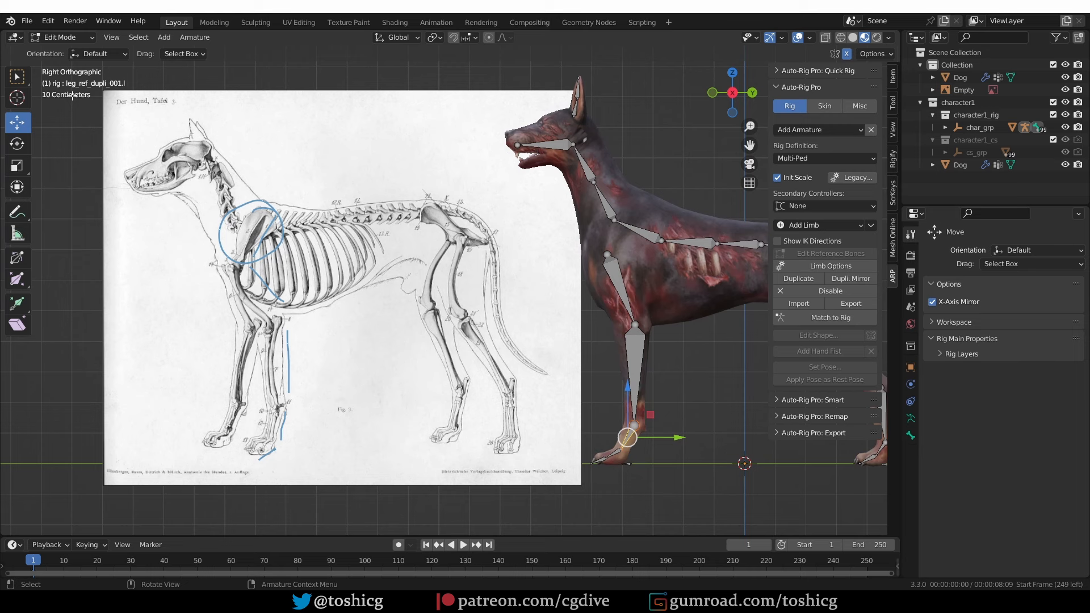
{"action": "left_click", "coordinate": [634, 369]}
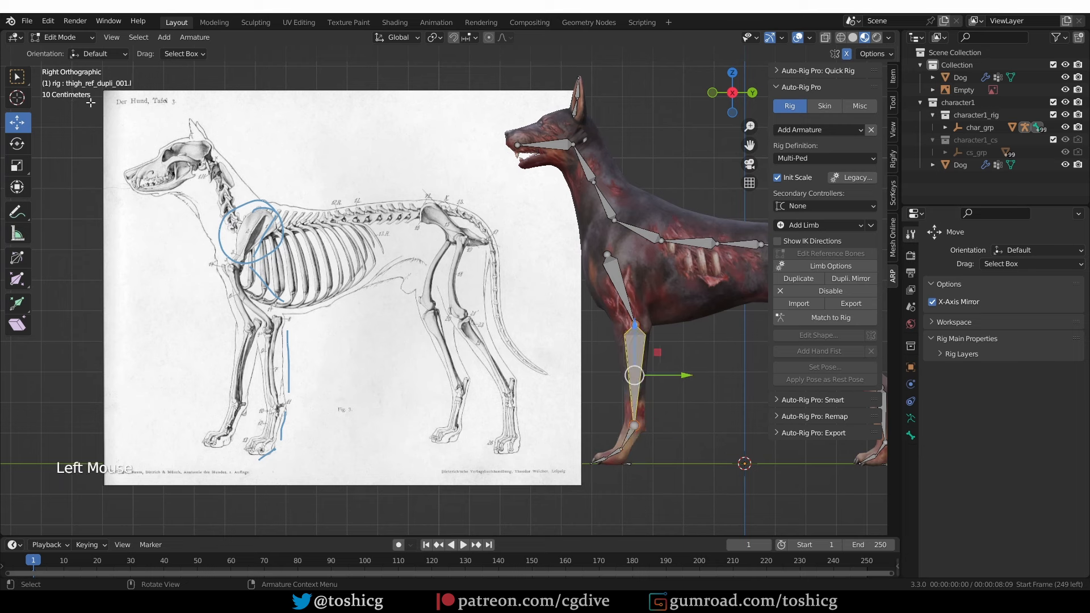
{"action": "left_click", "coordinate": [618, 291]}
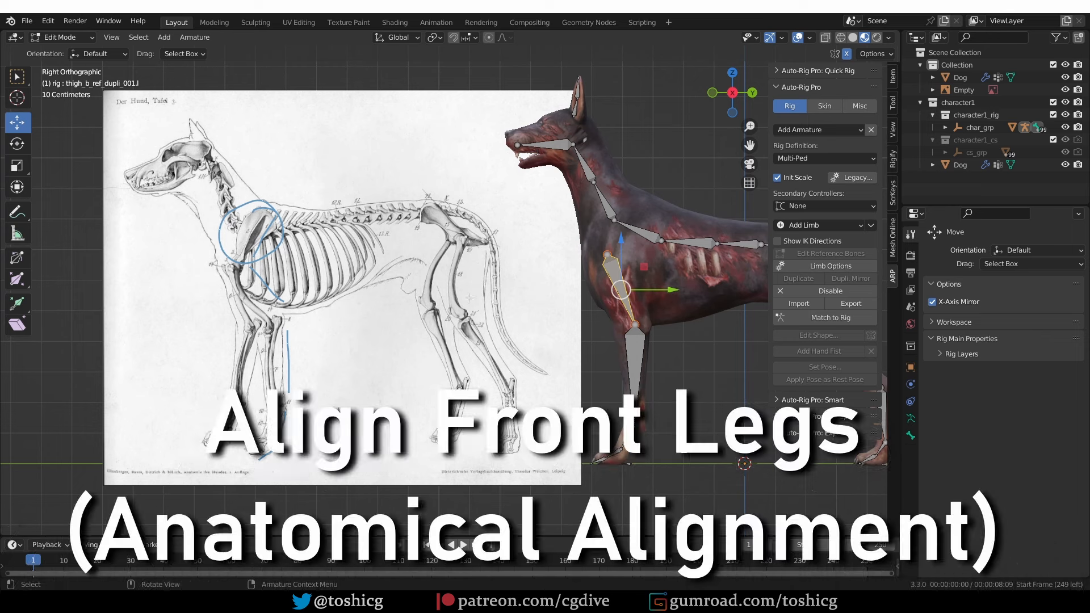
- Move the front paw's toes reference bone back into the paw and scale it up to span the toes
{"action": "middle_click_drag", "start_coordinate": [602, 474], "coordinate": [534, 431], "text": "shift"}
{"action": "scroll", "coordinate": [493, 403], "scroll_direction": "up", "scroll_amount": 5}
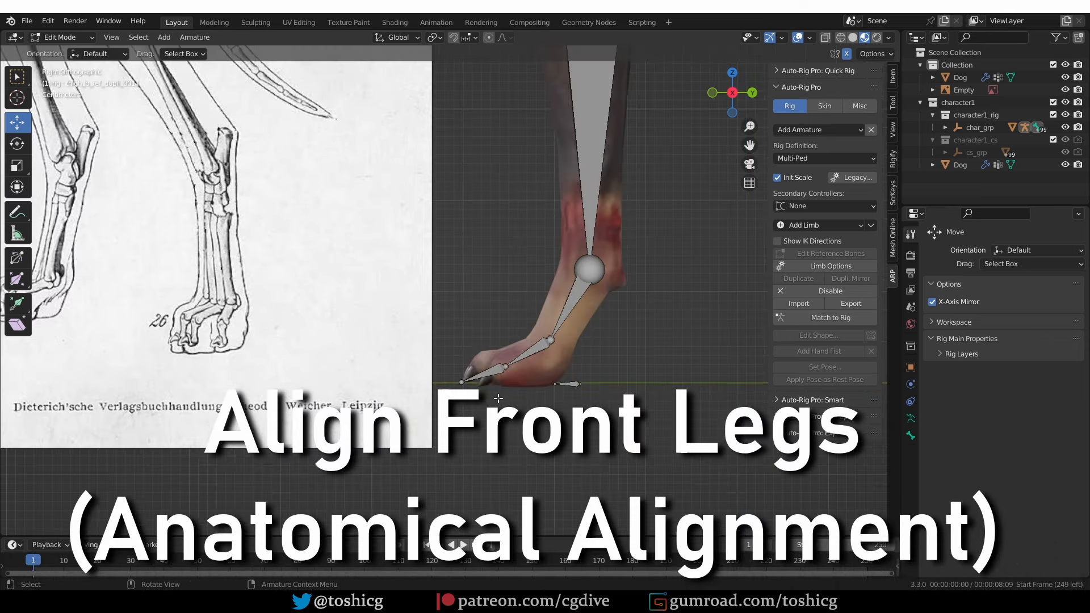
{"action": "left_click", "coordinate": [492, 370]}
{"action": "key", "text": "g"}
{"action": "left_click", "coordinate": [535, 353]}
{"action": "key", "text": "ctrl+z"}
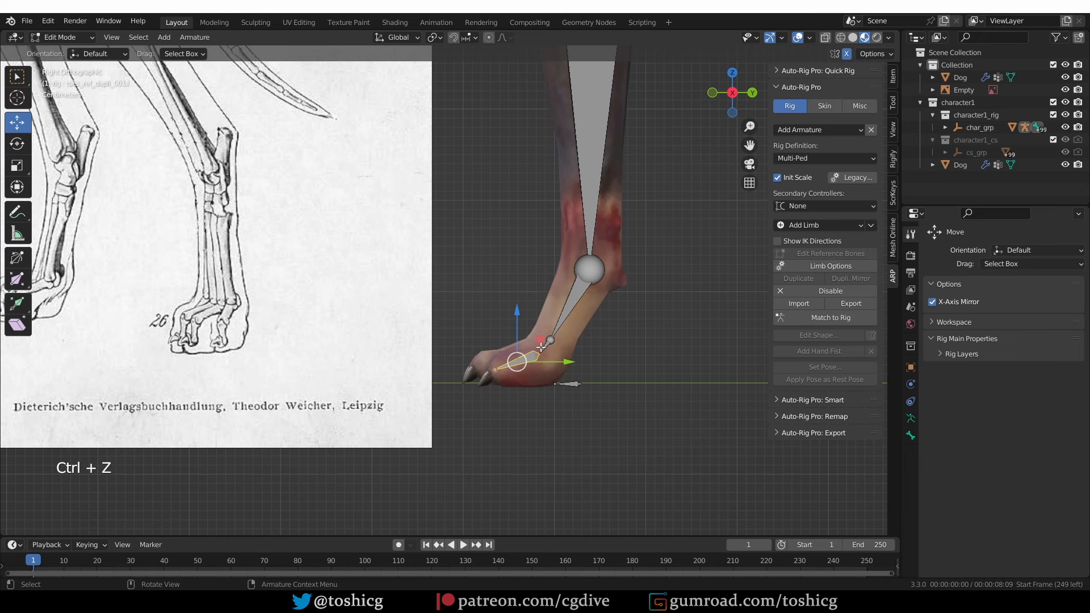
{"action": "key", "text": "s"}
{"action": "left_click", "coordinate": [568, 343]}
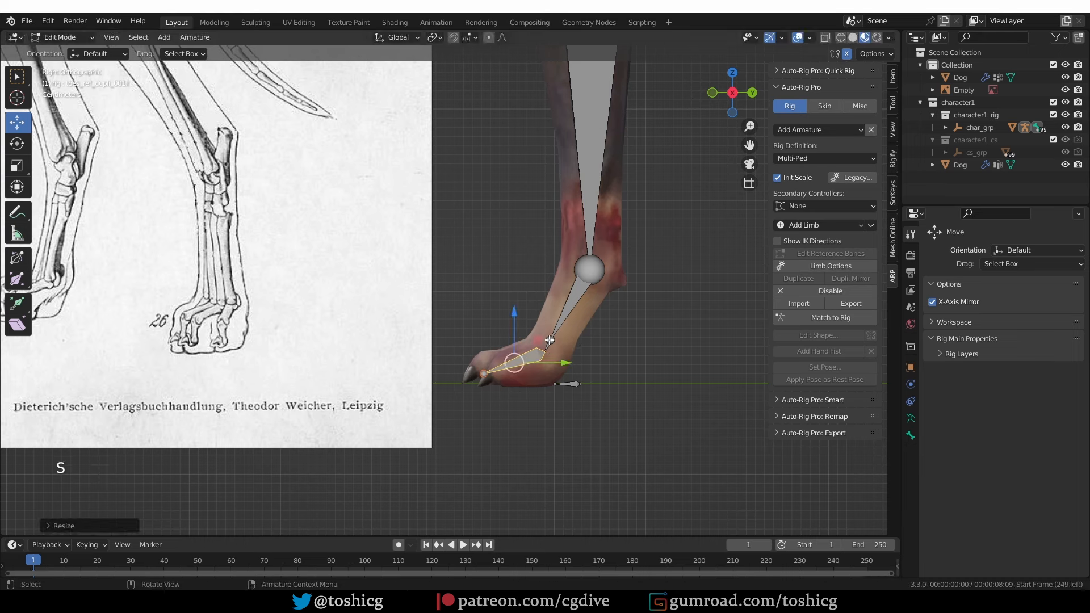
- Raise the front leg's thigh/leg joint about 0.15 m and place the leg/foot joint at the wrist
{"action": "key", "text": "g"}
{"action": "left_click", "coordinate": [583, 306]}
{"action": "key", "text": "g"}
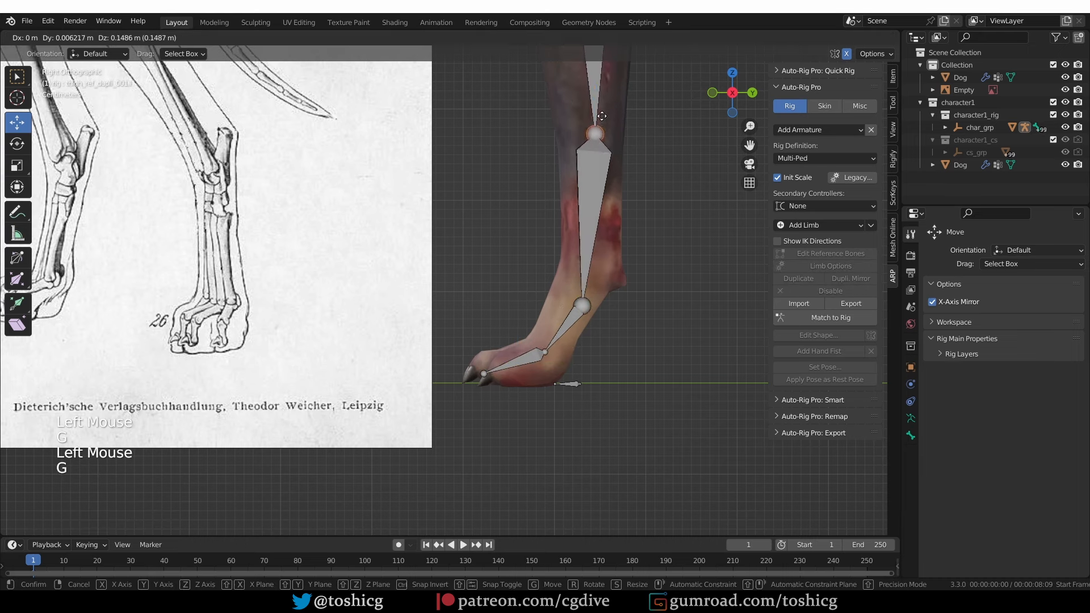
{"action": "left_click", "coordinate": [583, 306]}
{"action": "key", "text": "g"}
{"action": "left_click", "coordinate": [589, 265]}
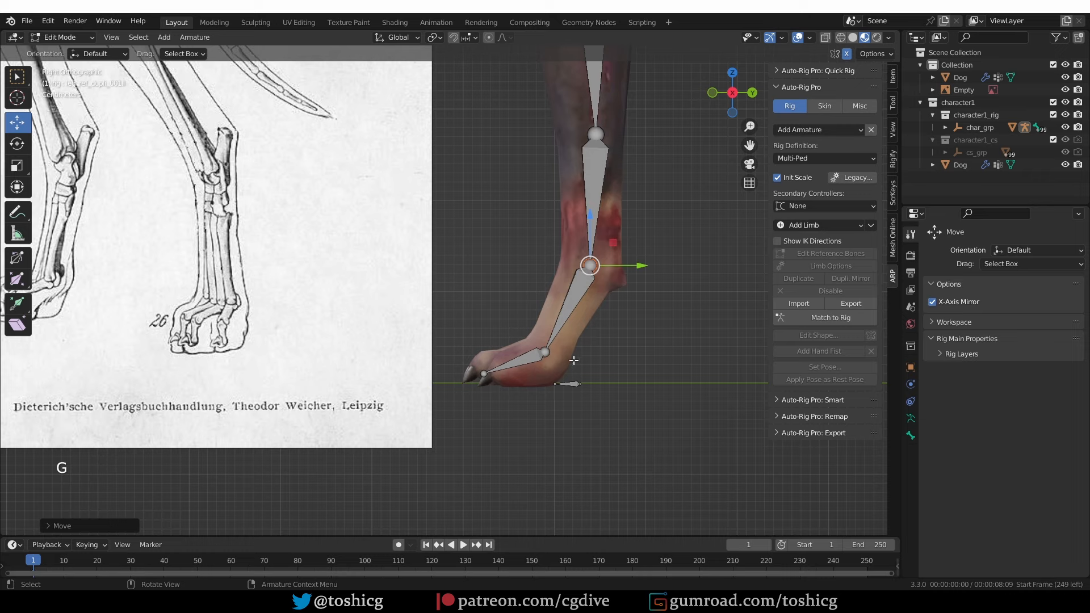
{"action": "middle_click_drag", "start_coordinate": [608, 149], "coordinate": [592, 462], "text": "shift"}
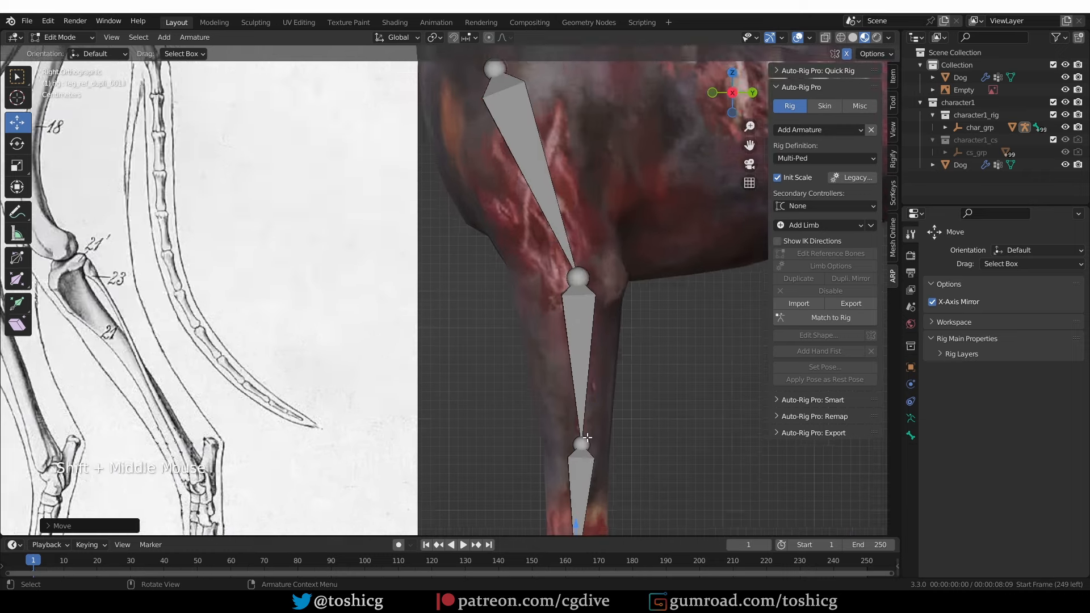
{"action": "scroll", "coordinate": [586, 440], "scroll_direction": "down", "scroll_amount": 1}
{"action": "left_click", "coordinate": [580, 445]}
{"action": "key", "text": "e"}
{"action": "key", "text": "Escape"}
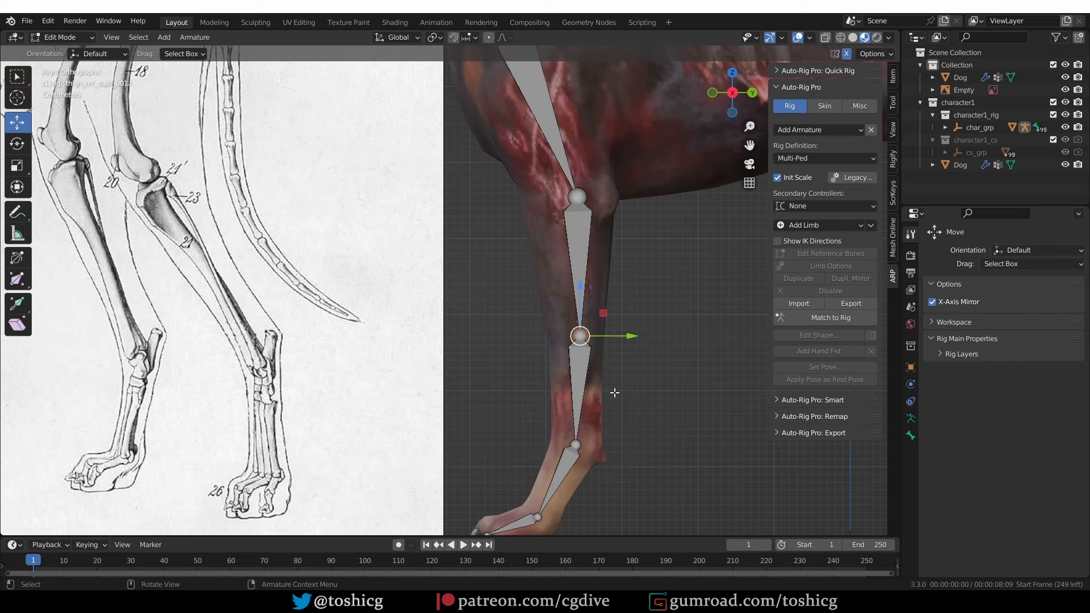
{"action": "key", "text": "f"}
{"action": "scroll", "coordinate": [648, 337], "scroll_direction": "down", "scroll_amount": 1}
{"action": "scroll", "coordinate": [647, 337], "scroll_direction": "up", "scroll_amount": 2}
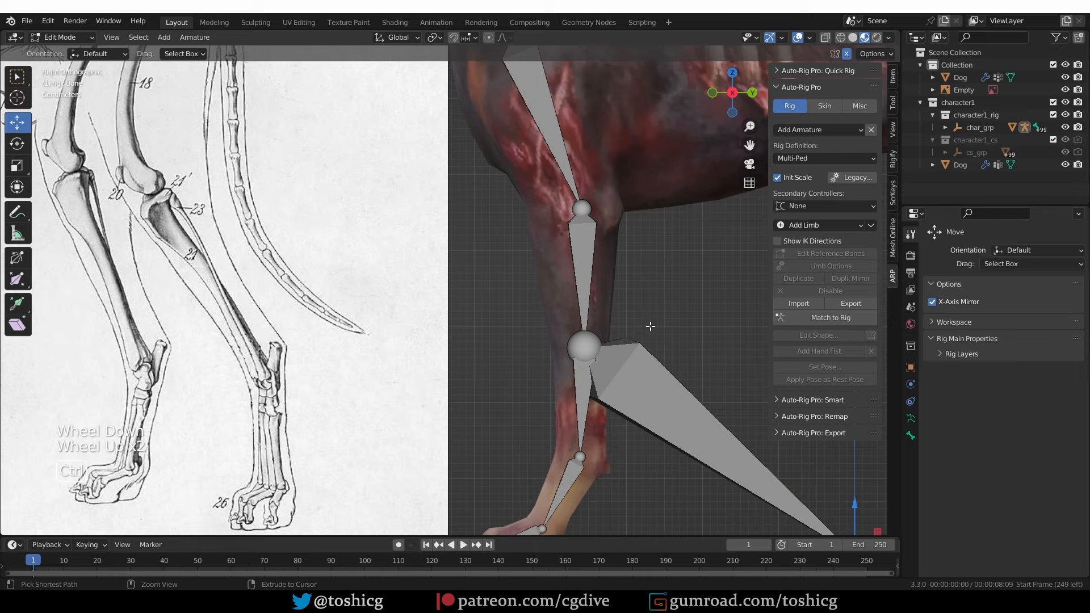
{"action": "key", "text": "ctrl+z"}
- Raise the front leg's thigh/leg joint to the elbow and shift the thigh_b/thigh joint further up the upper arm
{"action": "key", "text": "g"}
{"action": "left_click", "coordinate": [625, 244]}
{"action": "key", "text": "g"}
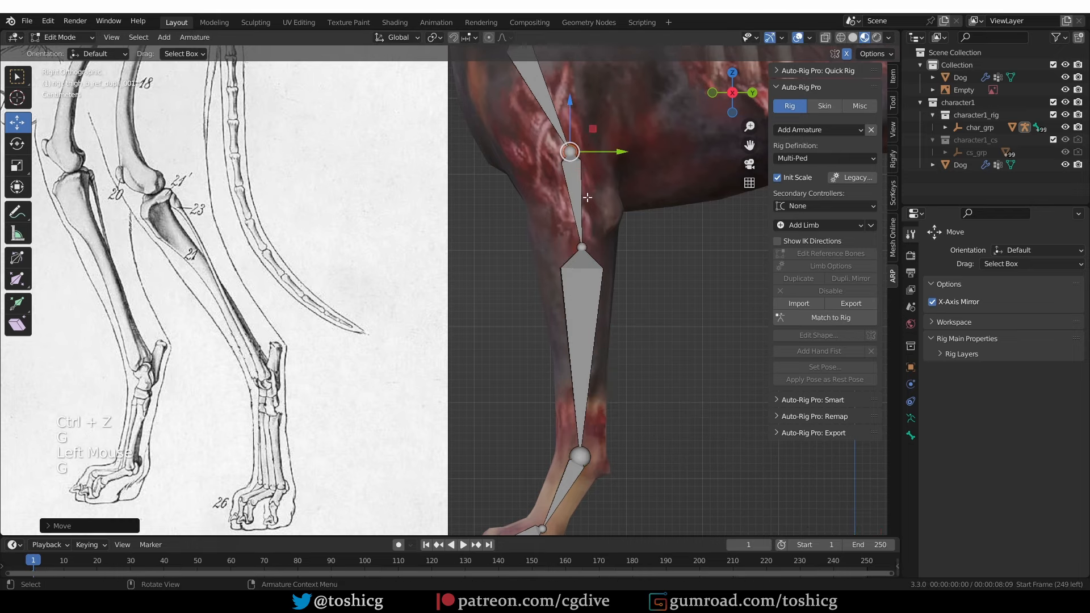
{"action": "left_click", "coordinate": [582, 201]}
{"action": "key", "text": "g"}
{"action": "middle_click_drag", "start_coordinate": [581, 202], "coordinate": [600, 322], "text": "shift"}
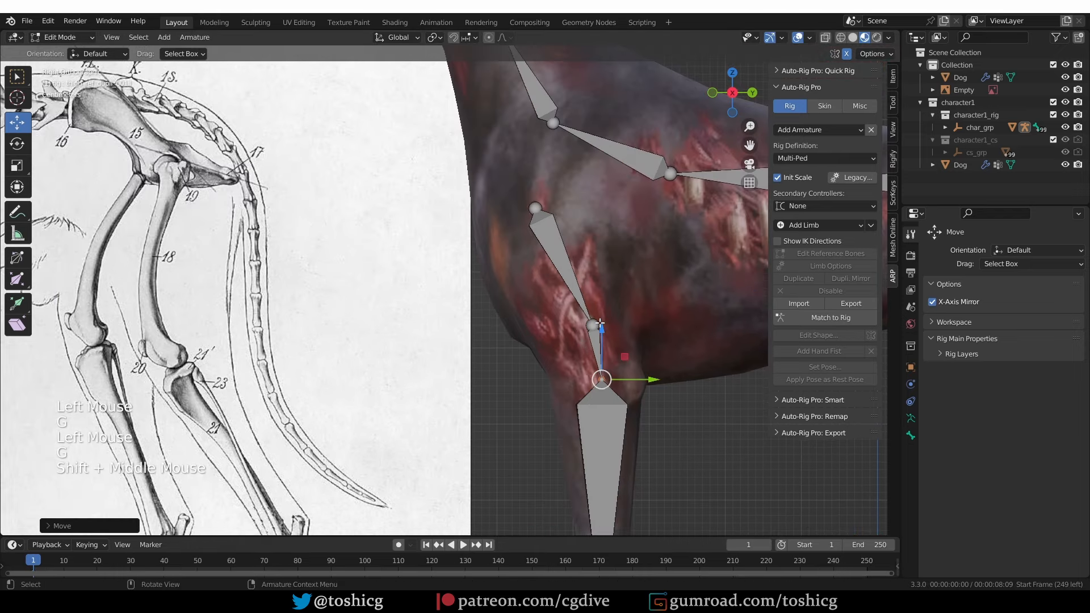
- Place the thigh_b/thigh joint at the front of the shoulder and the upper end of thigh_b atop the shoulder blade
{"action": "left_click", "coordinate": [600, 323]}
{"action": "key", "text": "g"}
{"action": "key", "text": "g"}
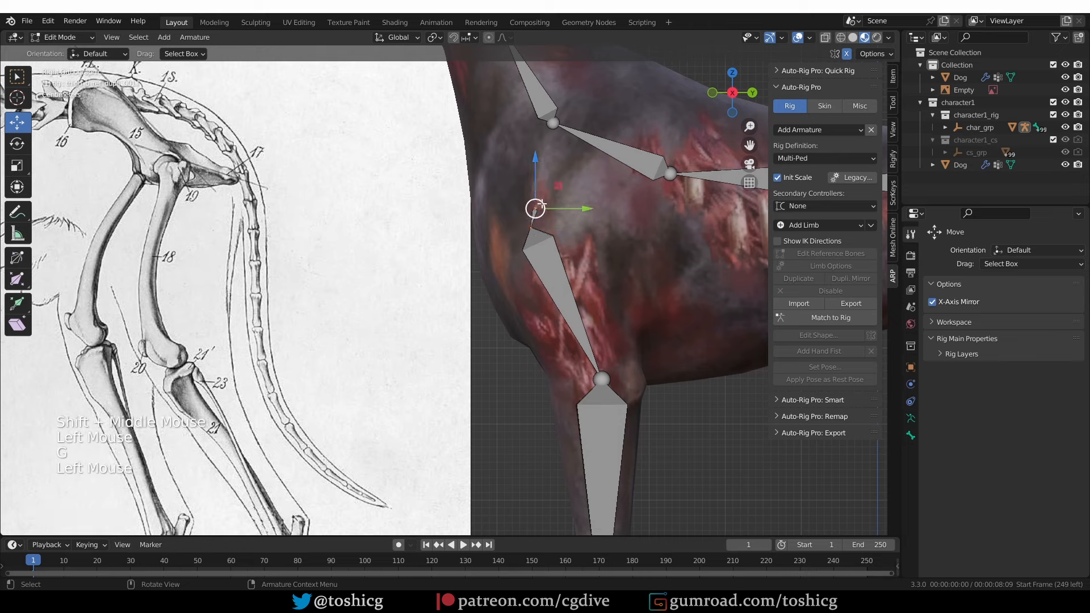
{"action": "left_click", "coordinate": [610, 101]}
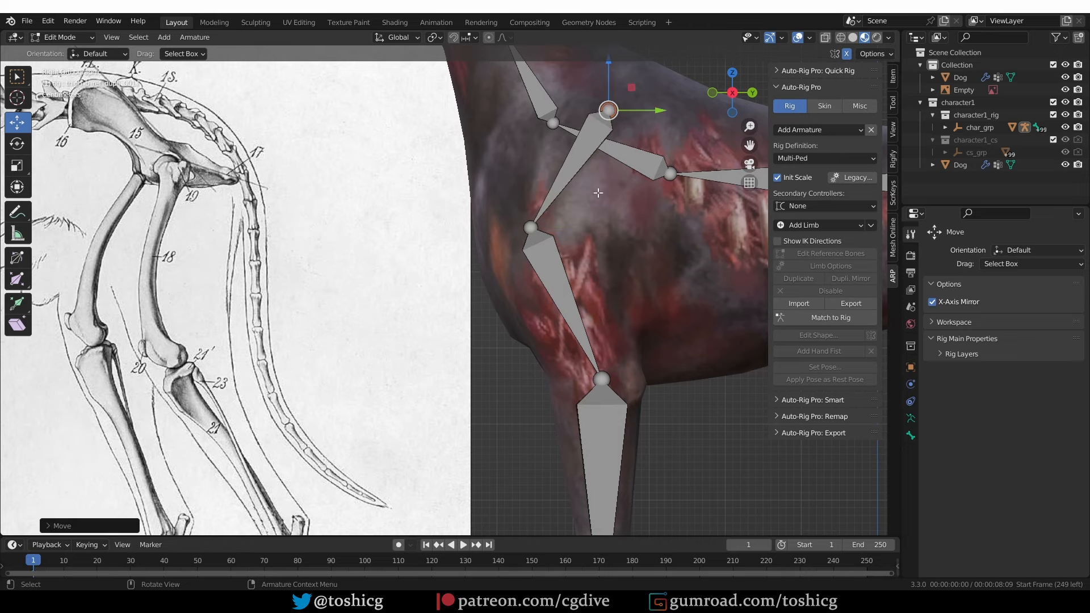
- Compare the front leg chain with the skeleton image and fine-tune its shoulder blade, elbow and wrist joint positions
{"action": "scroll", "coordinate": [109, 219], "scroll_direction": "down", "scroll_amount": 6, "text": "shift"}
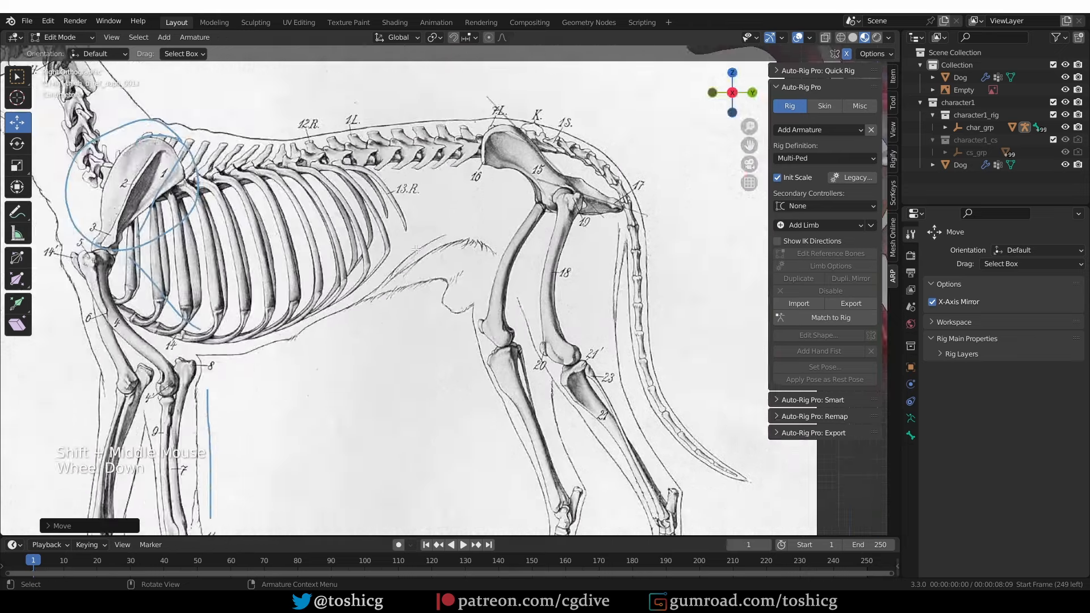
{"action": "scroll", "coordinate": [649, 256], "scroll_direction": "up", "scroll_amount": 2}
{"action": "middle_click_drag", "start_coordinate": [648, 256], "coordinate": [516, 256], "text": "shift"}
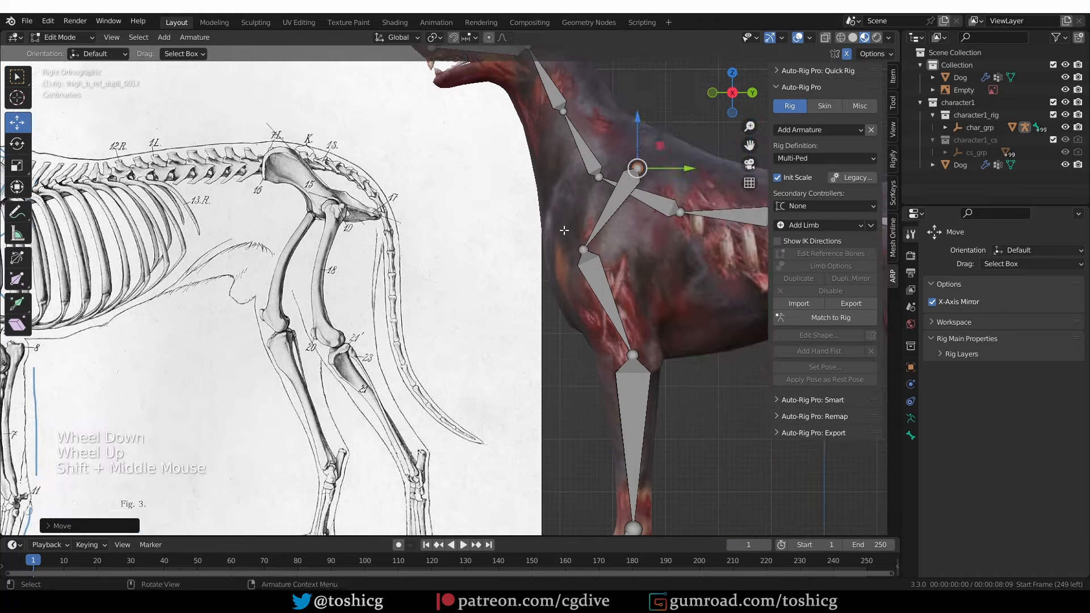
{"action": "left_click", "coordinate": [634, 167]}
{"action": "key", "text": "g"}
{"action": "left_click", "coordinate": [630, 301]}
{"action": "key", "text": "g"}
{"action": "left_click", "coordinate": [632, 355]}
{"action": "middle_click_drag", "start_coordinate": [662, 475], "coordinate": [659, 305], "text": "shift"}
{"action": "left_click", "coordinate": [629, 357]}
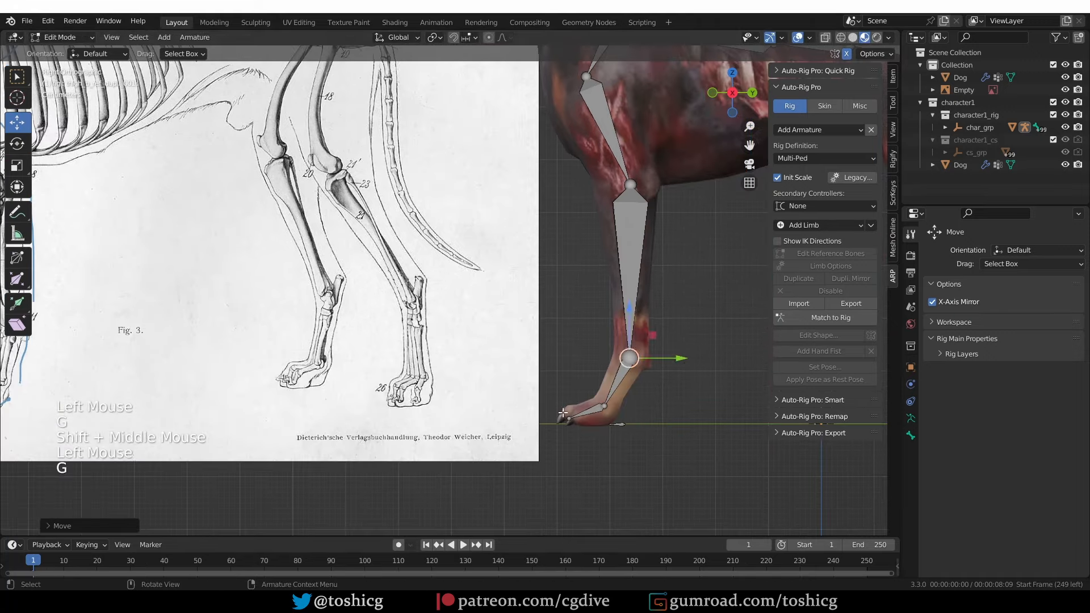
- Select the front leg's lower foot and toe reference joints and adjust their position on the paw
{"action": "left_click_drag", "start_coordinate": [554, 398], "coordinate": [647, 437]}
{"action": "key", "text": "g"}
{"action": "left_click", "coordinate": [652, 420]}
{"action": "middle_click_drag", "start_coordinate": [652, 421], "coordinate": [655, 383]}
{"action": "scroll", "coordinate": [656, 383], "scroll_direction": "down", "scroll_amount": 4}
- Reposition the skeleton reference image beside the dog and return to editing the rig's reference bones
{"action": "key", "text": "Tab"}
{"action": "left_click", "coordinate": [567, 341]}
{"action": "key", "text": "g"}
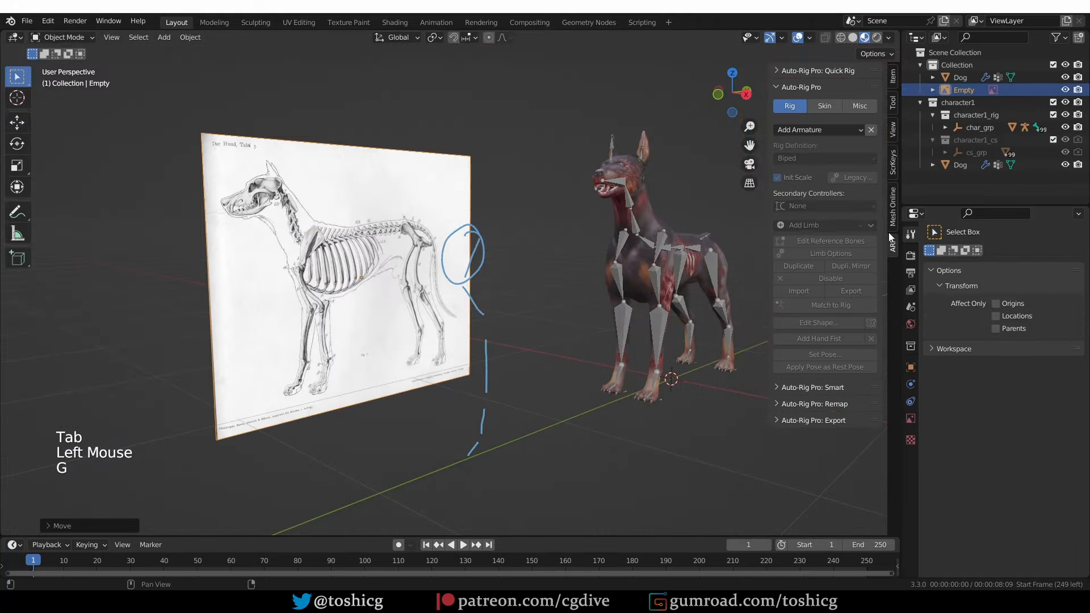
{"action": "left_click", "coordinate": [415, 340]}
{"action": "left_click", "coordinate": [892, 130]}
{"action": "left_click", "coordinate": [893, 245]}
{"action": "middle_click_drag", "start_coordinate": [684, 280], "coordinate": [616, 289]}
{"action": "scroll", "coordinate": [616, 289], "scroll_direction": "up", "scroll_amount": 1}
{"action": "left_click", "coordinate": [630, 244]}
{"action": "key", "text": "Tab"}
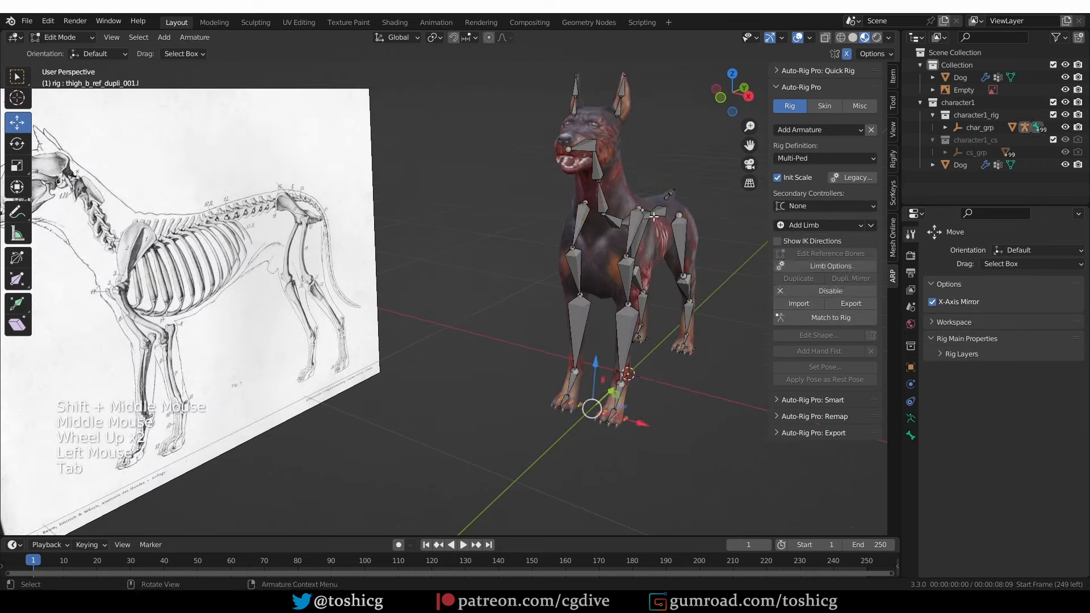
- Raise the upper end of the front leg's thigh_b bone slightly and match the rig to the reference bones
{"action": "left_click", "coordinate": [635, 210]}
{"action": "left_click_drag", "start_coordinate": [636, 181], "coordinate": [636, 170]}
{"action": "middle_click_drag", "start_coordinate": [664, 275], "coordinate": [673, 277]}
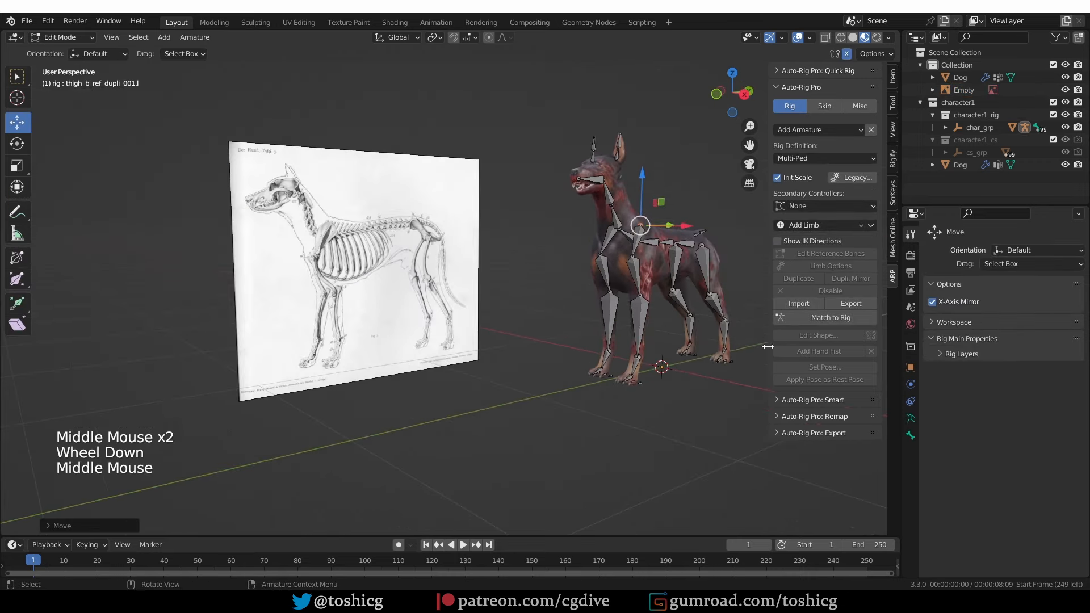
{"action": "left_click", "coordinate": [825, 320]}
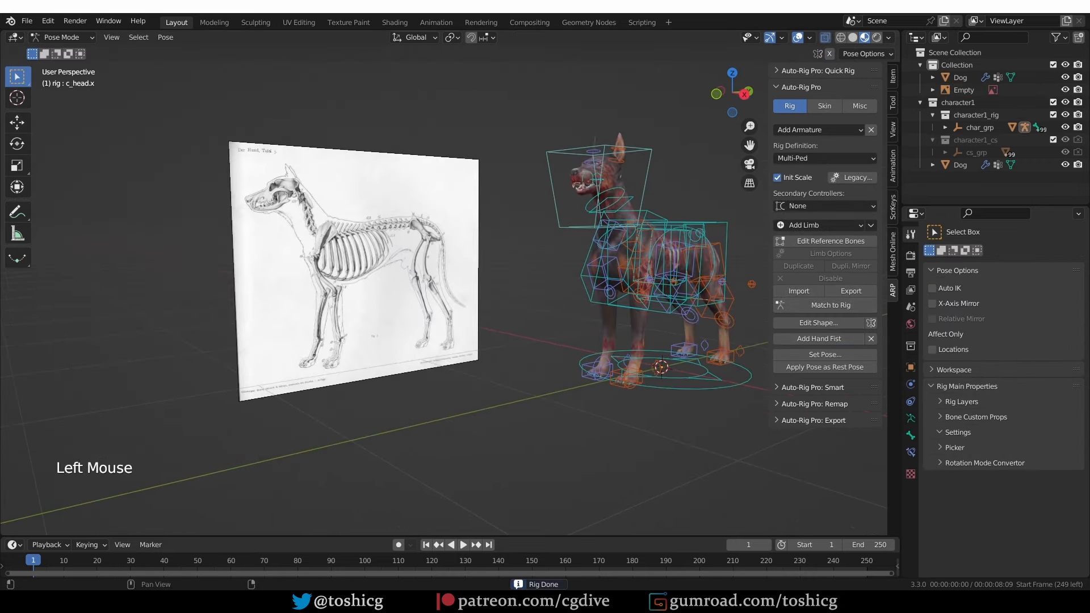
- Test the front leg's deformation by moving the c_foot_ik_dupli_001.l controller around
{"action": "middle_click_drag", "start_coordinate": [653, 386], "coordinate": [511, 375]}
{"action": "middle_click_drag", "start_coordinate": [511, 374], "coordinate": [431, 363], "text": "shift"}
{"action": "scroll", "coordinate": [432, 364], "scroll_direction": "up", "scroll_amount": 1}
{"action": "mouse_move", "coordinate": [431, 364]}
{"action": "middle_mouse_down"}
{"action": "mouse_move", "coordinate": [392, 359]}
{"action": "mouse_move", "coordinate": [421, 378]}
{"action": "middle_mouse_up"}
{"action": "left_click", "coordinate": [400, 349]}
{"action": "key", "text": "g"}
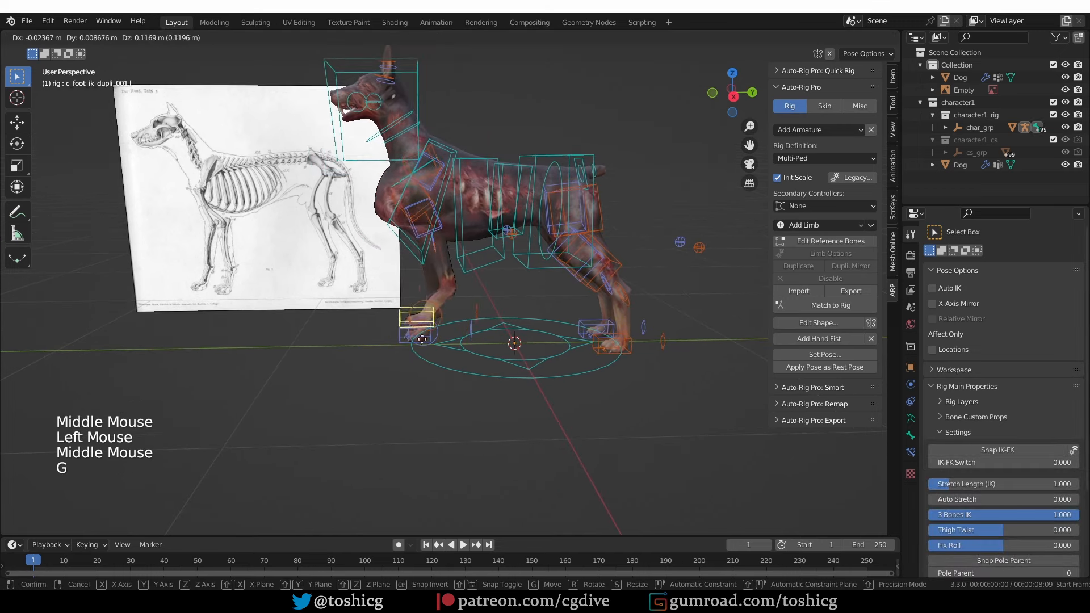
{"action": "left_click", "coordinate": [405, 341]}
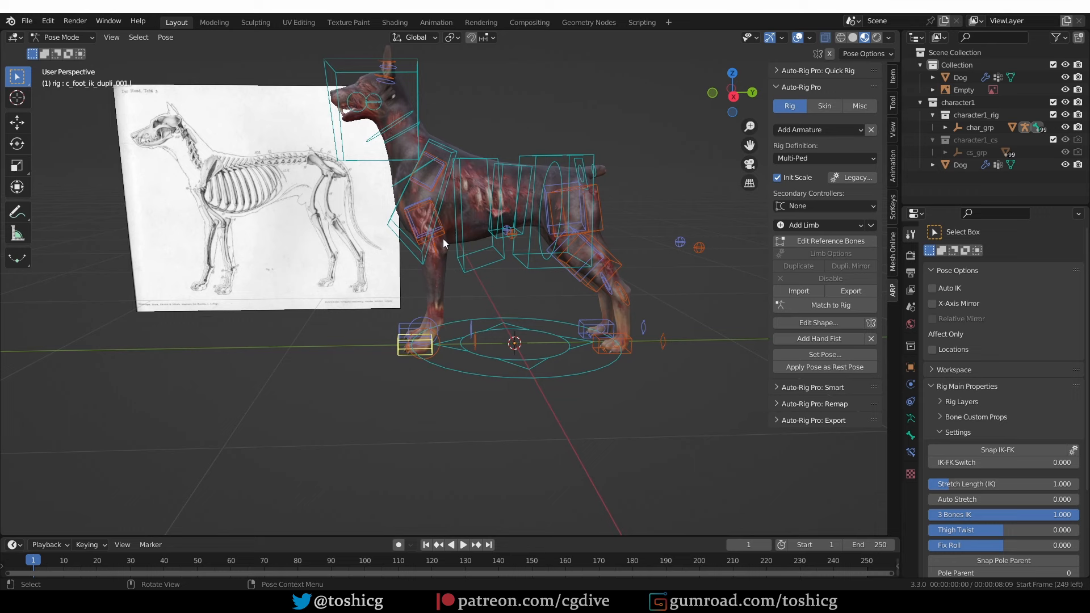
- Select the dog mesh together with the rig and bind it using the Heat Maps engine
{"action": "key", "text": "Tab"}
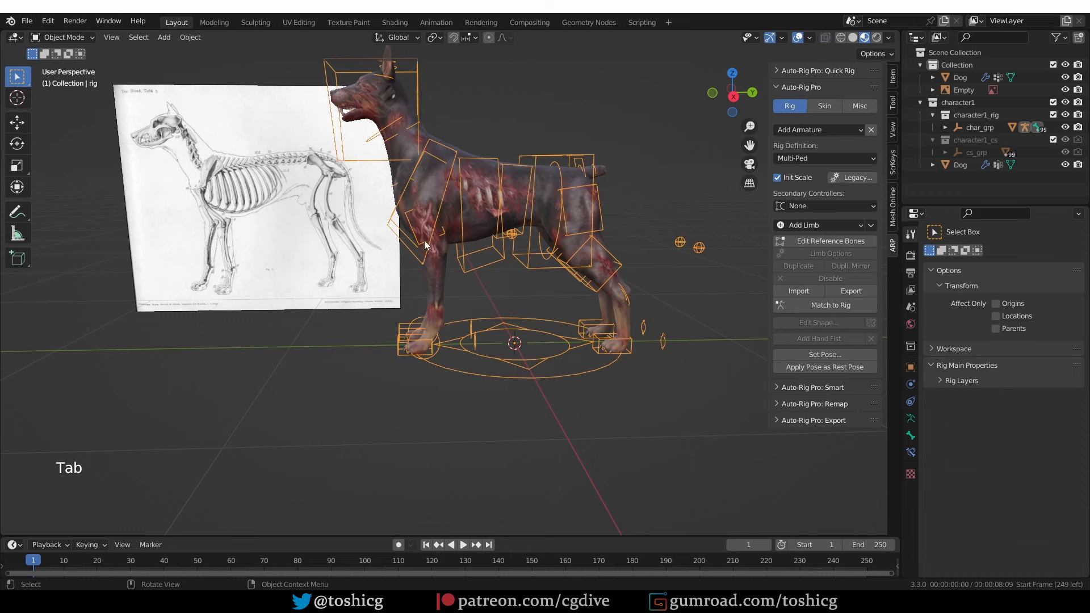
{"action": "left_click", "coordinate": [472, 214]}
{"action": "key", "text": "ctrl+z"}
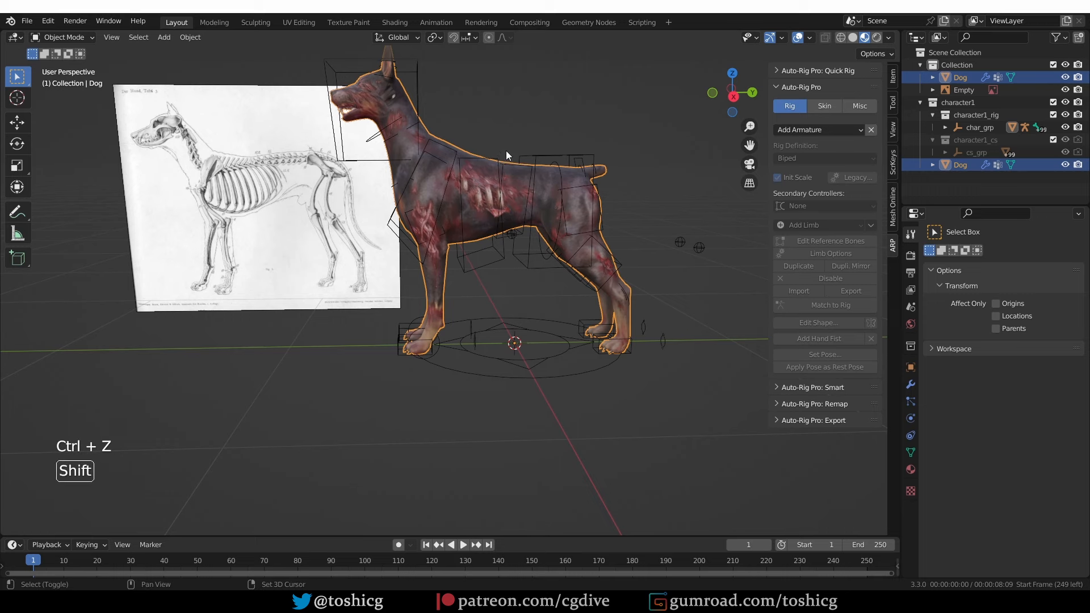
{"action": "left_click", "coordinate": [496, 158], "text": "shift"}
{"action": "left_click", "coordinate": [824, 105]}
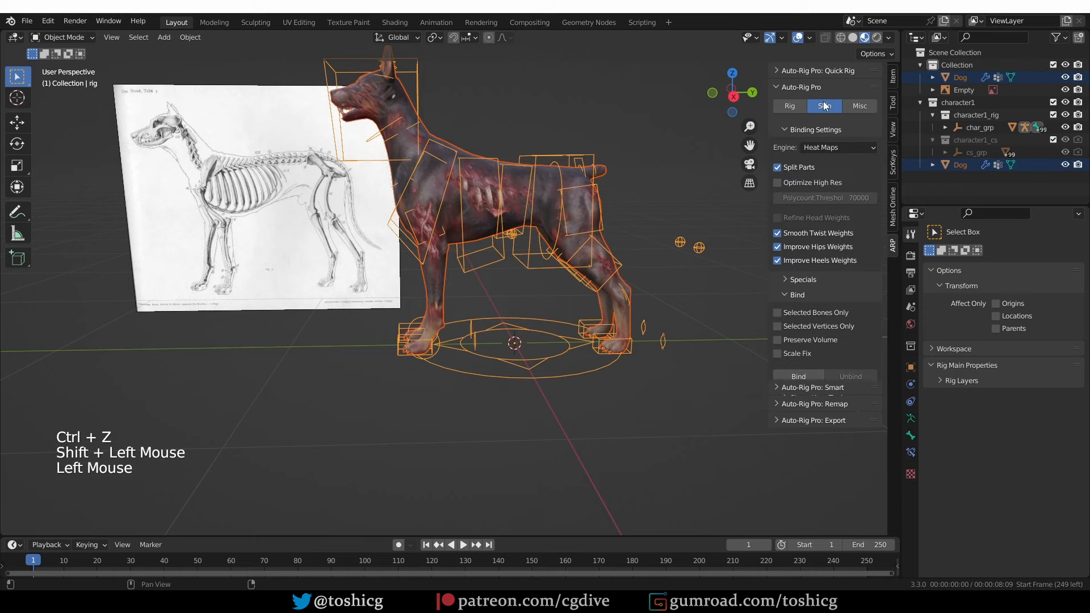
{"action": "left_click", "coordinate": [797, 376]}
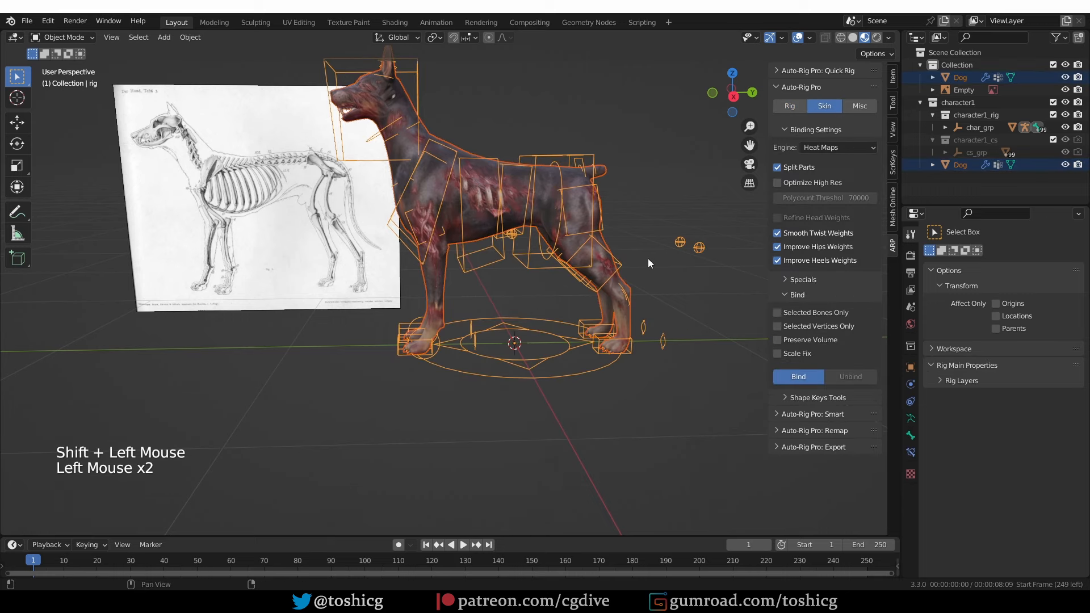
- Move the skeleton reference image farther away in front of the dog in the right side view
{"action": "key", "text": "KP_3"}
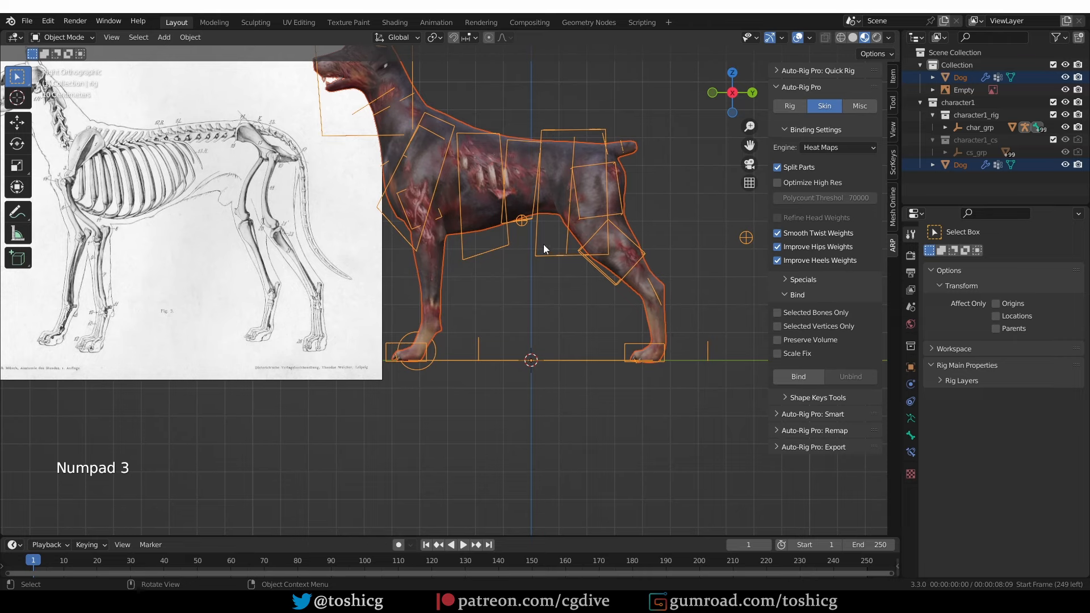
{"action": "scroll", "coordinate": [534, 247], "scroll_direction": "down", "scroll_amount": 2, "text": "shift"}
{"action": "scroll", "coordinate": [523, 251], "scroll_direction": "down", "scroll_amount": 1}
{"action": "left_click", "coordinate": [295, 250]}
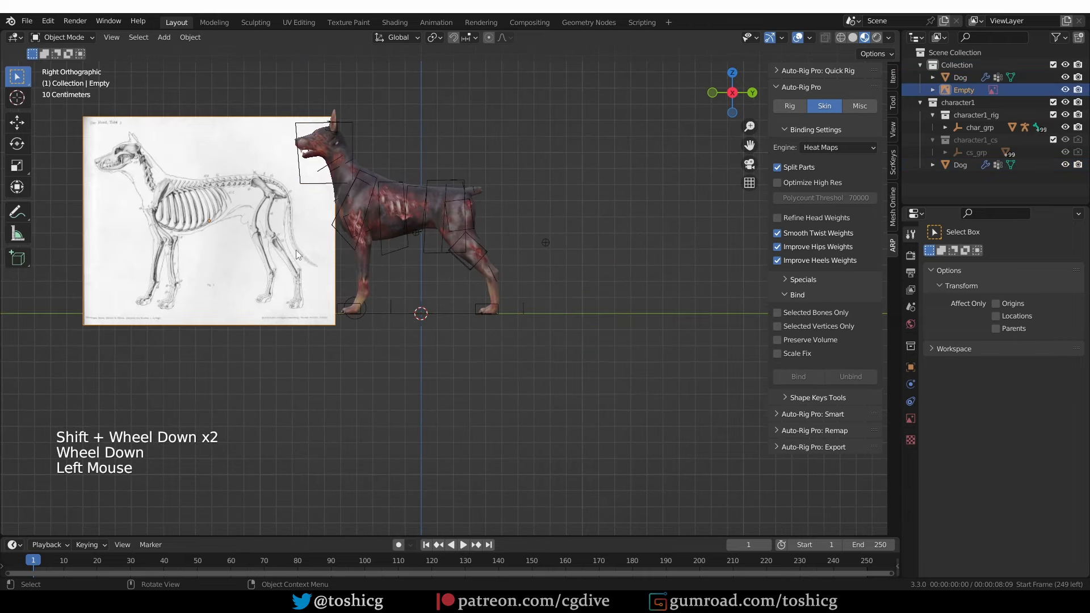
{"action": "key", "text": "Tab"}
{"action": "left_click", "coordinate": [295, 250]}
{"action": "key", "text": "g"}
{"action": "left_click", "coordinate": [403, 182]}
- Pose the c_foot_ik_dupli_001.l controller slightly forward and off the ground
{"action": "key", "text": "Tab"}
{"action": "scroll", "coordinate": [343, 276], "scroll_direction": "up", "scroll_amount": 2}
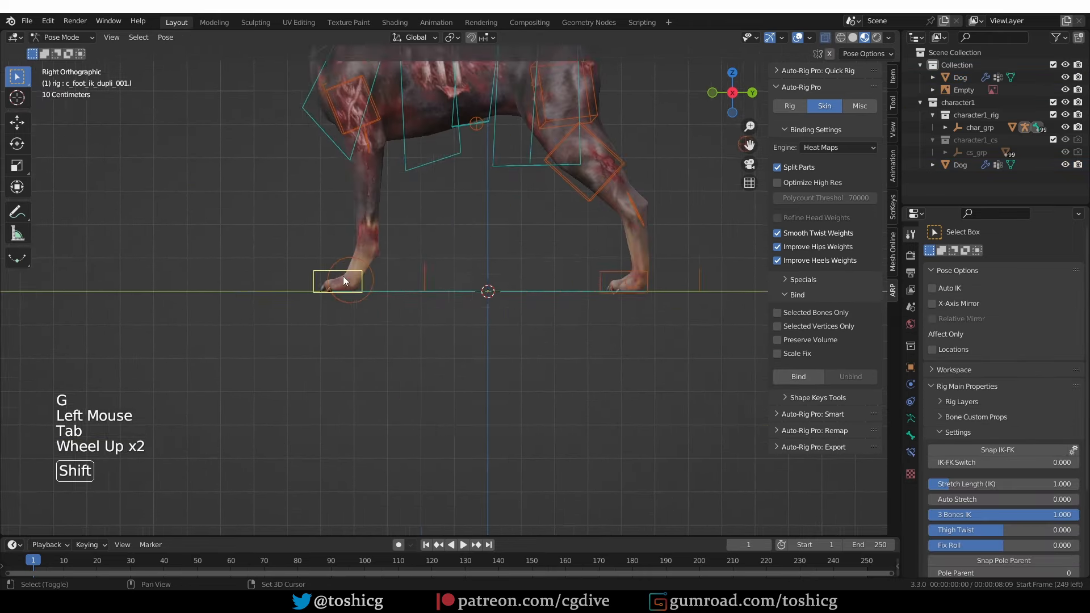
{"action": "middle_click_drag", "start_coordinate": [343, 276], "coordinate": [398, 410], "text": "shift"}
{"action": "left_click", "coordinate": [380, 410]}
{"action": "left_click", "coordinate": [379, 407]}
{"action": "key", "text": "g"}
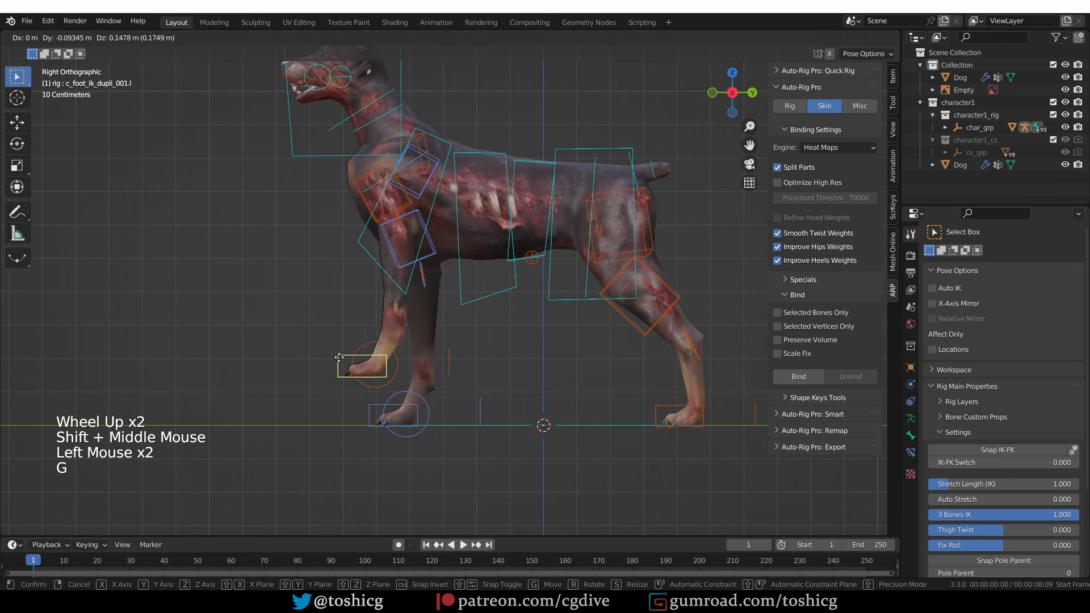
{"action": "left_click", "coordinate": [318, 375]}
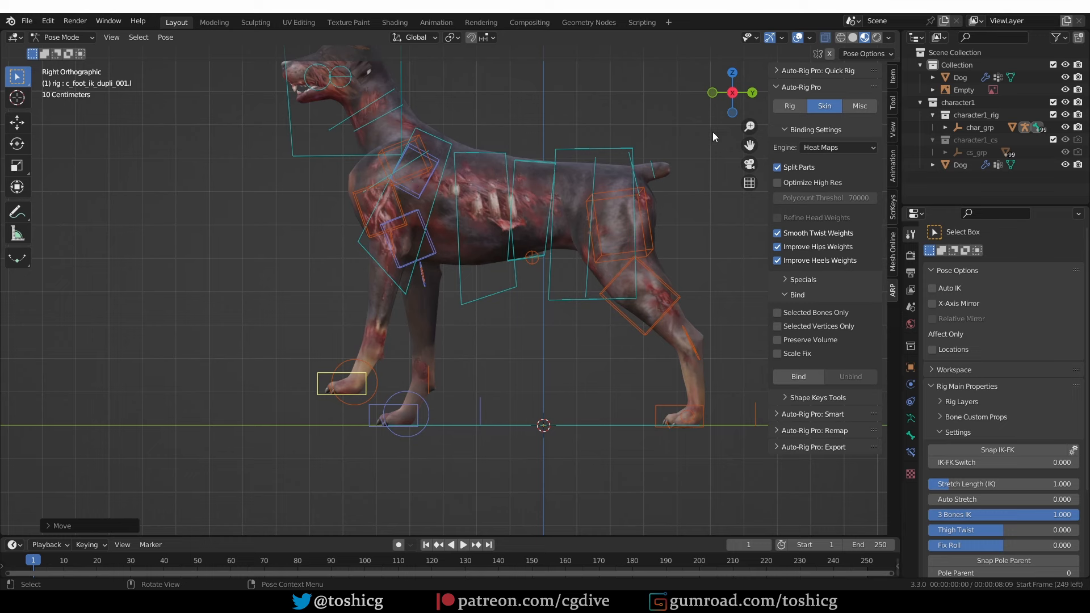
- Set 3 Bones IK of the left front foot controller to 0 and move the foot farther forward and up
{"action": "left_click", "coordinate": [894, 102]}
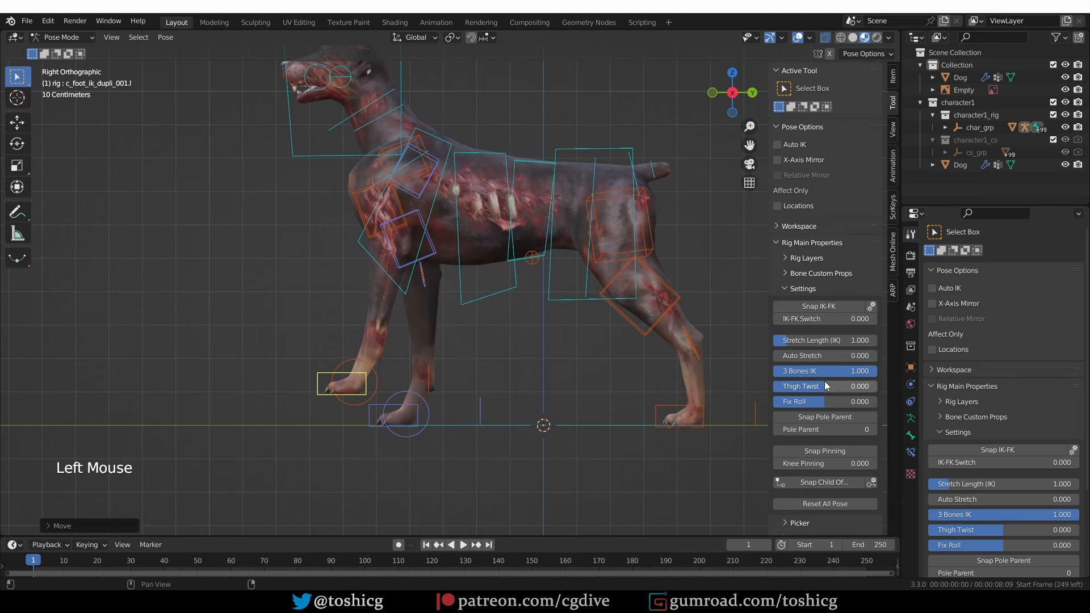
{"action": "left_click", "coordinate": [873, 372]}
{"action": "left_click_drag", "start_coordinate": [880, 370], "coordinate": [526, 370]}
{"action": "key", "text": "g"}
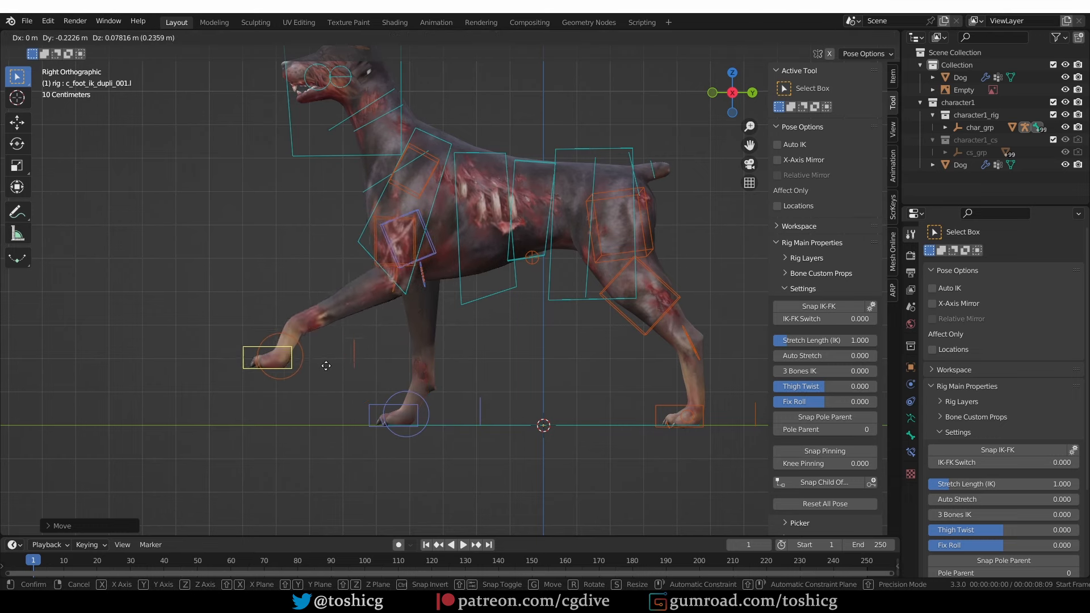
{"action": "left_click", "coordinate": [307, 354]}
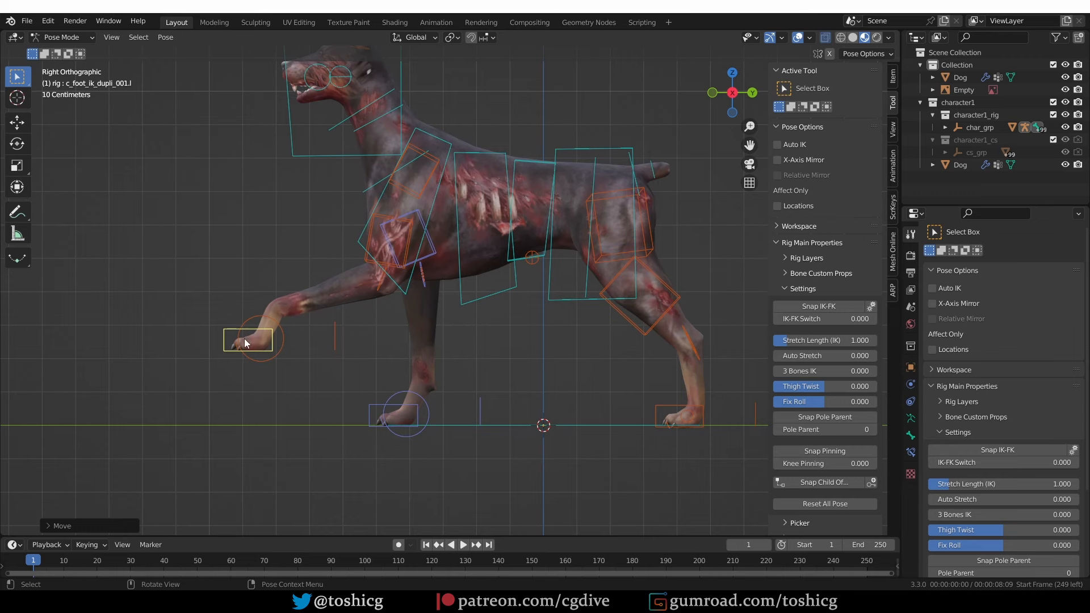
- Test bending the front paw by rotating the c_foot_ik_dupli_001.l controller
{"action": "scroll", "coordinate": [227, 354], "scroll_direction": "up", "scroll_amount": 2}
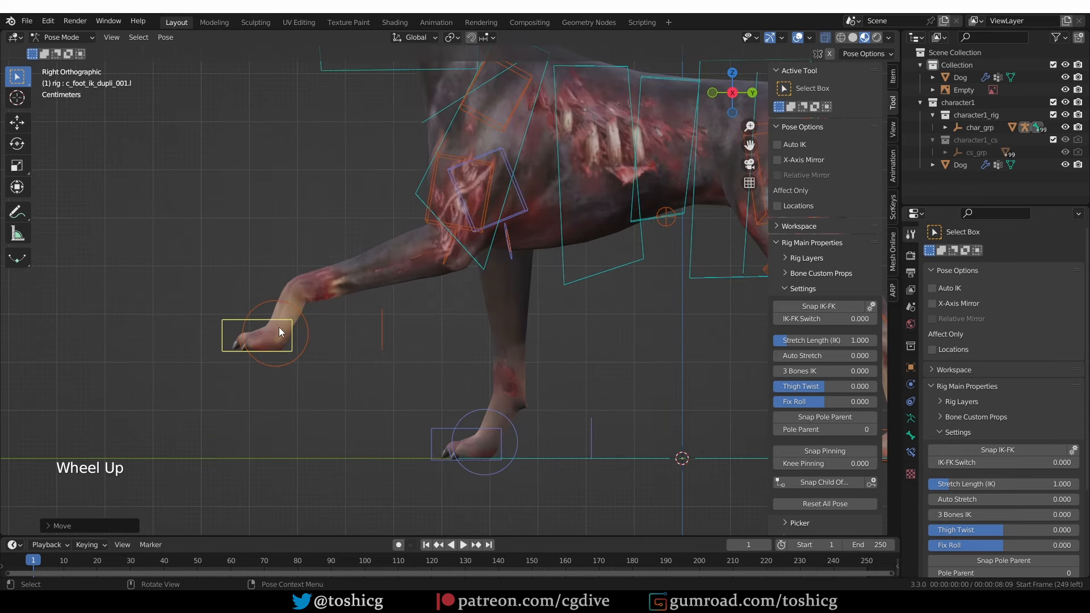
{"action": "key", "text": "r"}
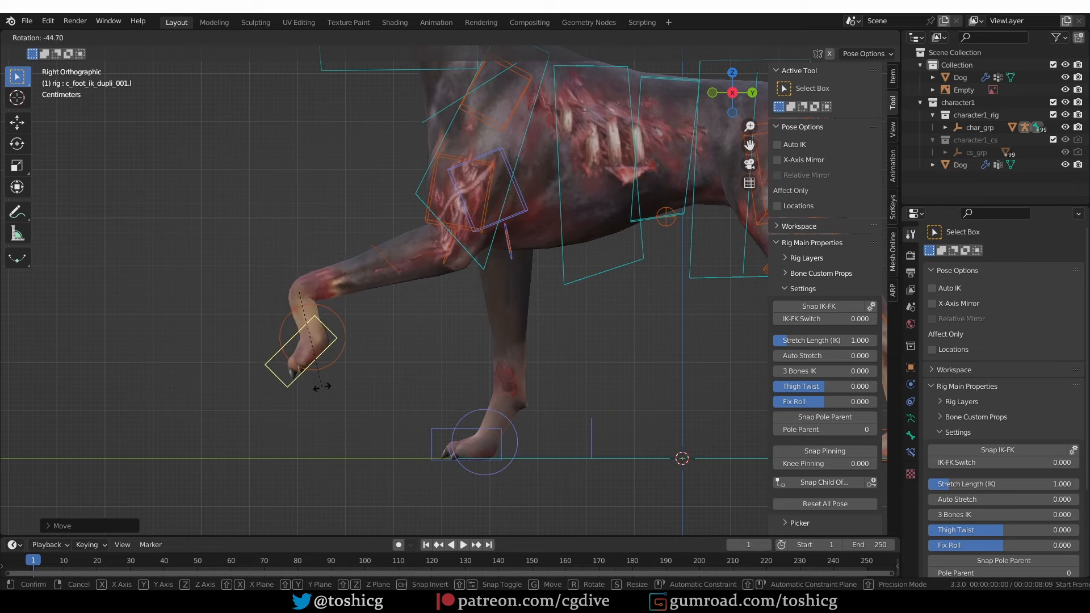
{"action": "left_click", "coordinate": [230, 380]}
{"action": "scroll", "coordinate": [260, 298], "scroll_direction": "up", "scroll_amount": 2}
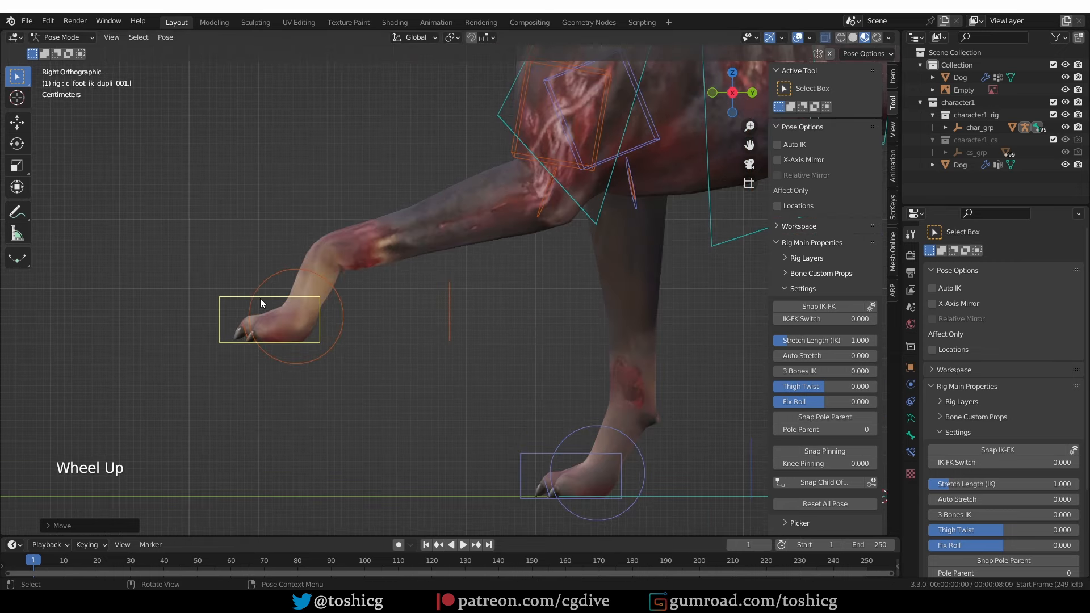
- Test bending the left front toes by rotating the c_toes_ik_dupli_001.l controller
{"action": "left_click", "coordinate": [245, 329]}
{"action": "scroll", "coordinate": [247, 349], "scroll_direction": "up", "scroll_amount": 1}
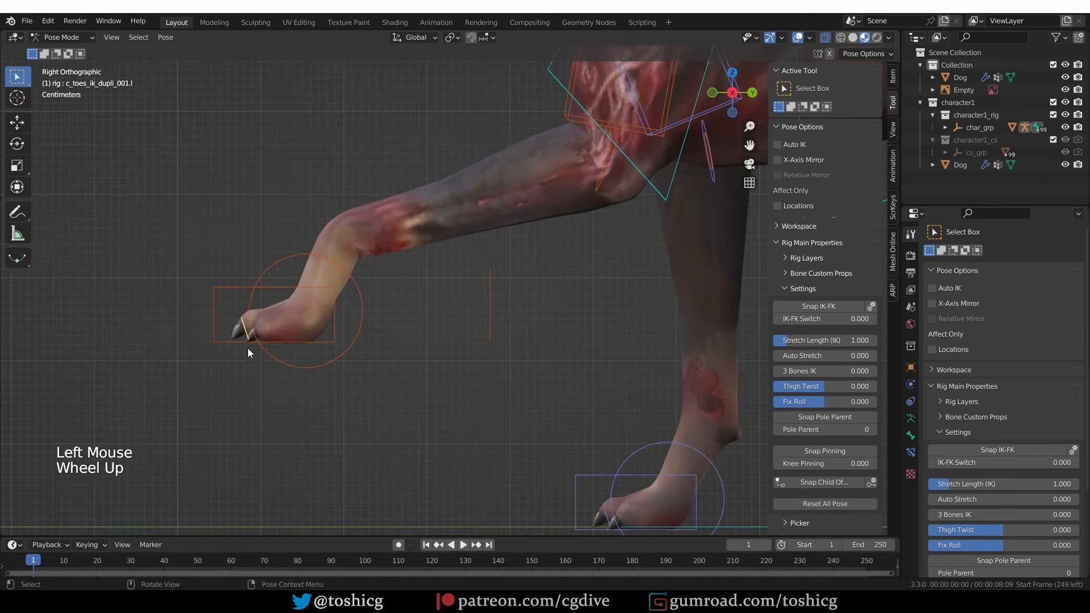
{"action": "key", "text": "r"}
{"action": "middle_click_drag", "start_coordinate": [250, 356], "coordinate": [300, 361]}
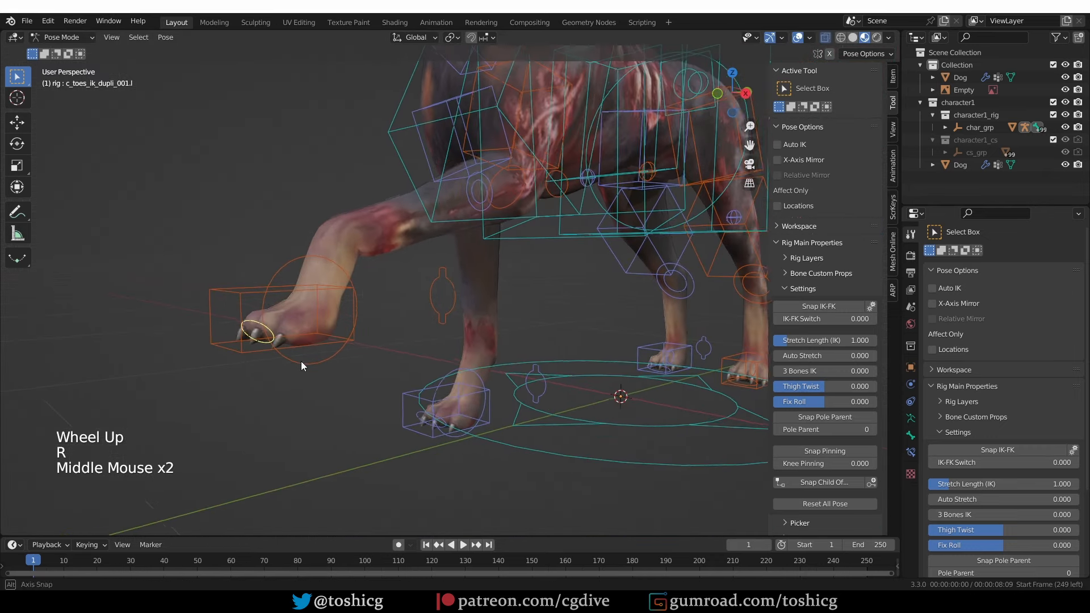
{"action": "key", "text": "r"}
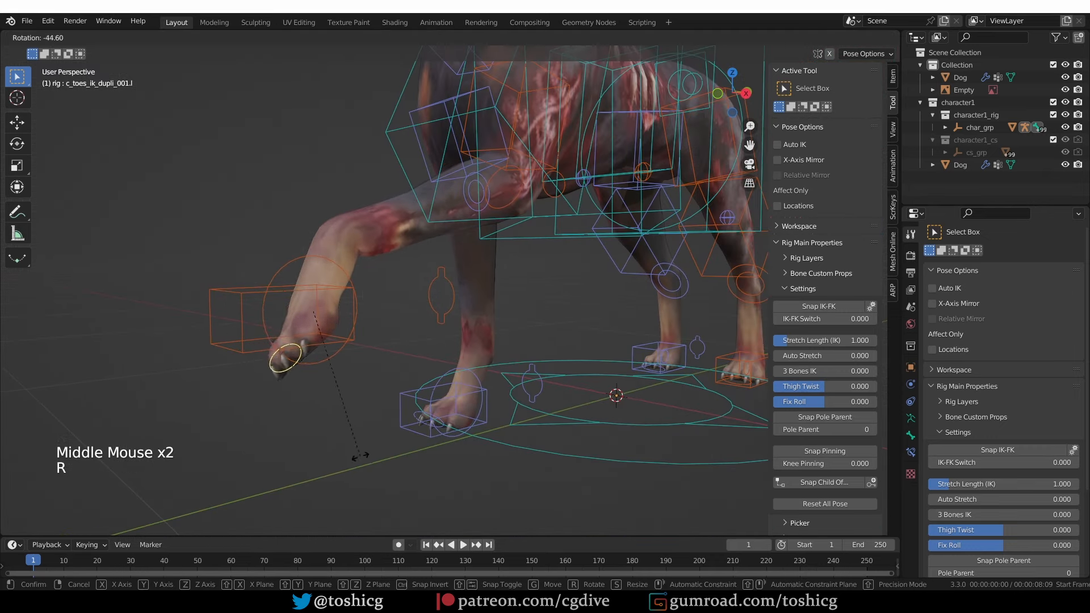
{"action": "left_click", "coordinate": [349, 443]}
{"action": "middle_click_drag", "start_coordinate": [349, 443], "coordinate": [758, 400]}
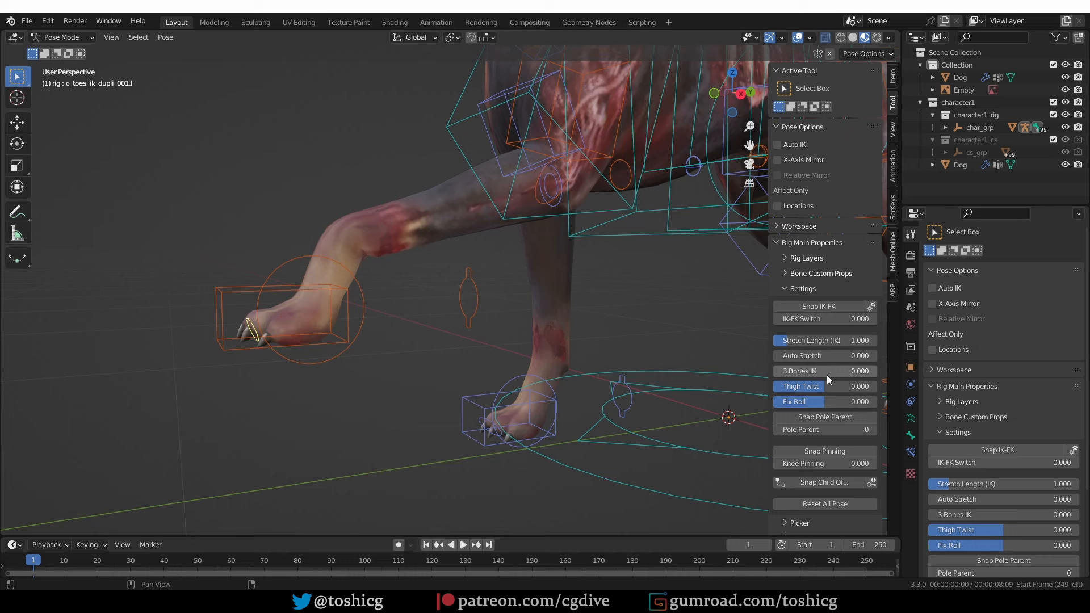
- Set 3 Bones IK of the left front leg to 0.1
{"action": "left_click", "coordinate": [801, 377]}
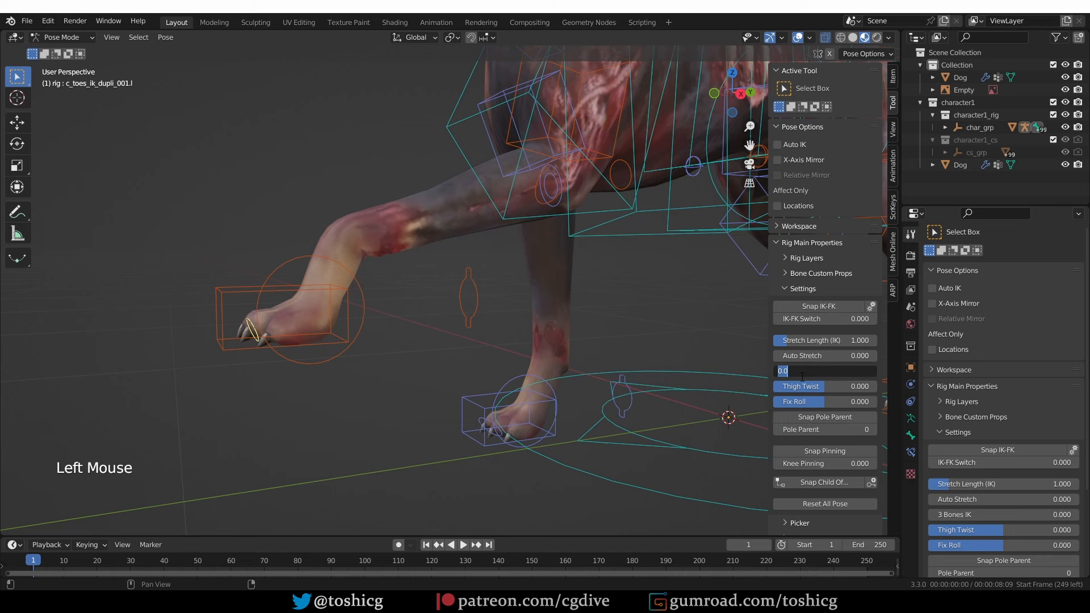
{"action": "key", "text": "BackSpace"}
{"action": "type", "text": ".1"}
{"action": "key", "text": "Return"}
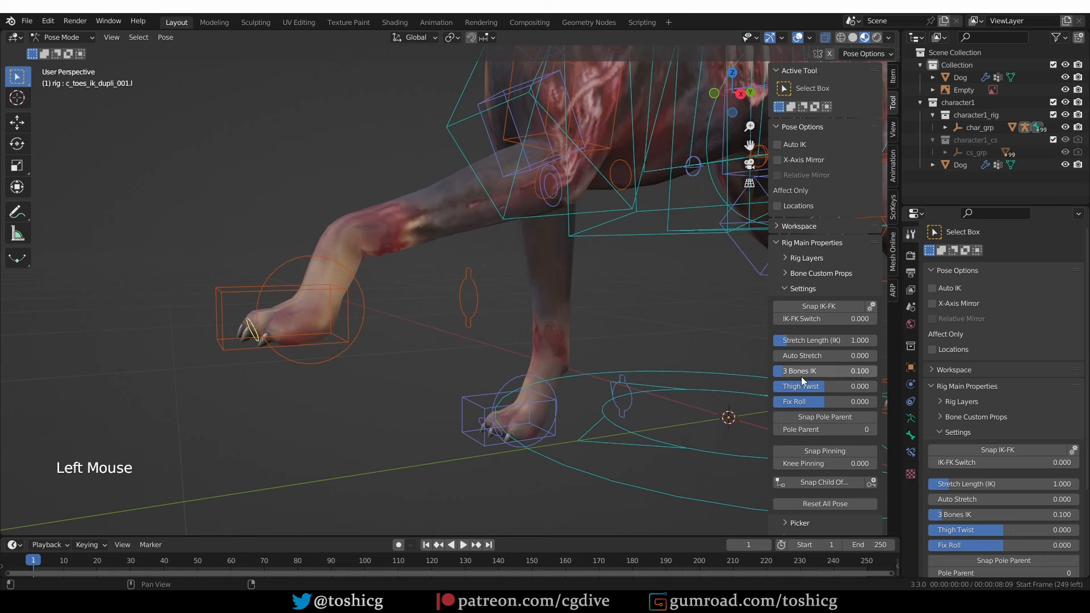
- Test the shoulder's response by moving the c_foot_ik_dupli_001.l controller back and forth
{"action": "scroll", "coordinate": [485, 315], "scroll_direction": "down", "scroll_amount": 2}
{"action": "middle_click_drag", "start_coordinate": [485, 314], "coordinate": [454, 324]}
{"action": "middle_click_drag", "start_coordinate": [454, 324], "coordinate": [370, 397], "text": "shift"}
{"action": "left_click", "coordinate": [314, 342]}
{"action": "scroll", "coordinate": [315, 342], "scroll_direction": "down", "scroll_amount": 2}
{"action": "key", "text": "g"}
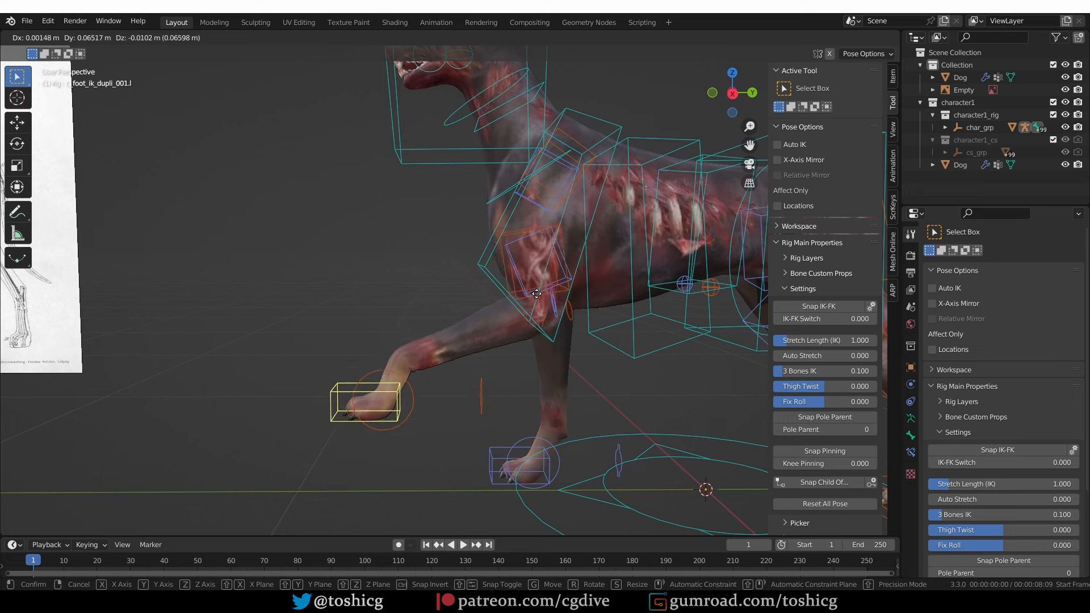
{"action": "right_click", "coordinate": [527, 265]}
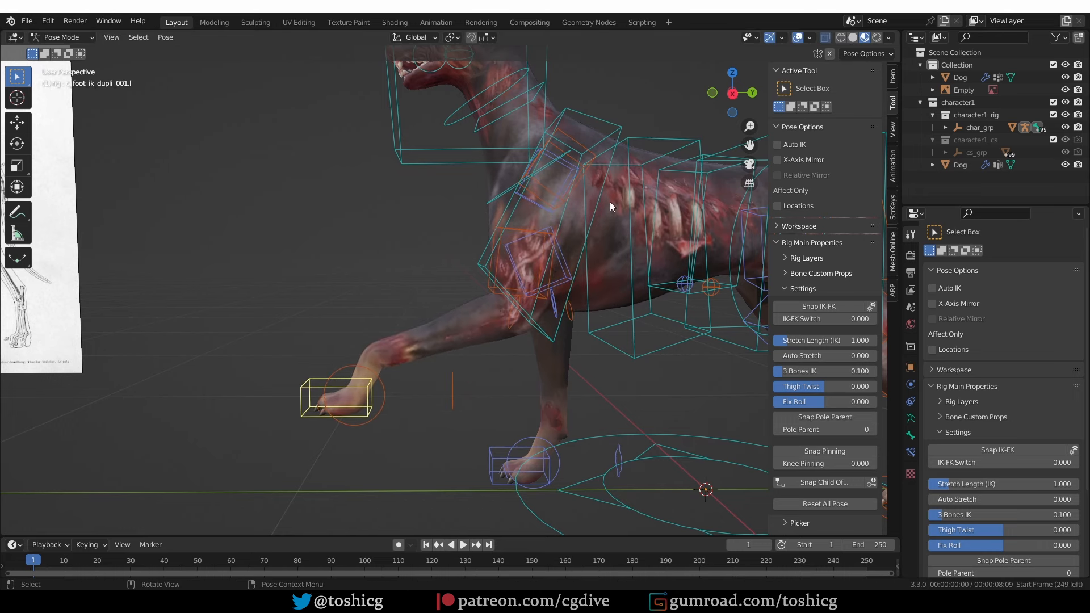
- Test rotating the left shoulder blade with the c_thigh_b_dupli_001.l controller
{"action": "left_click", "coordinate": [577, 138]}
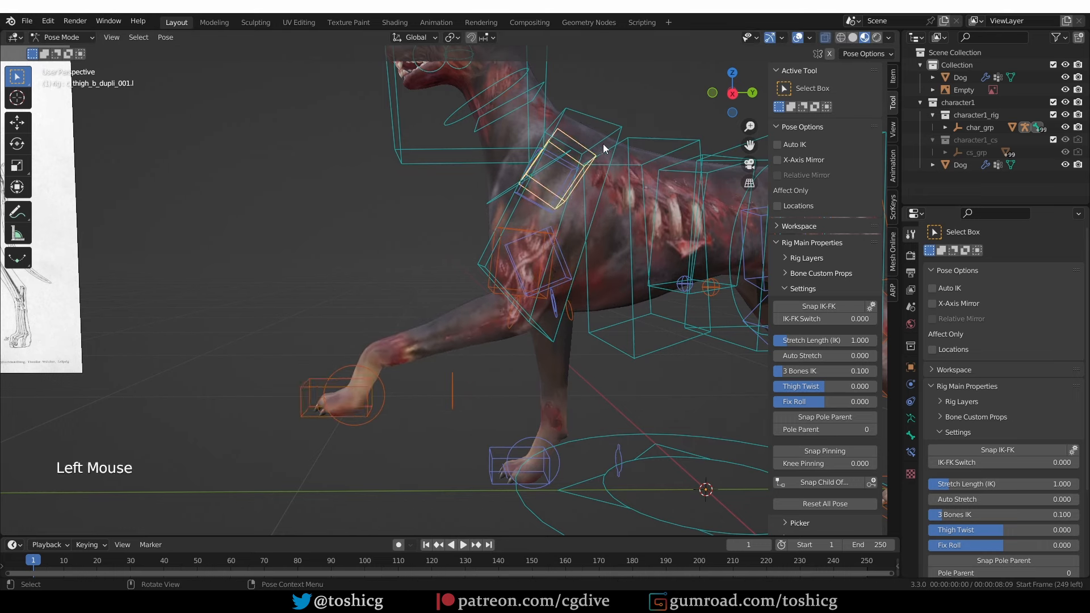
{"action": "key", "text": "r"}
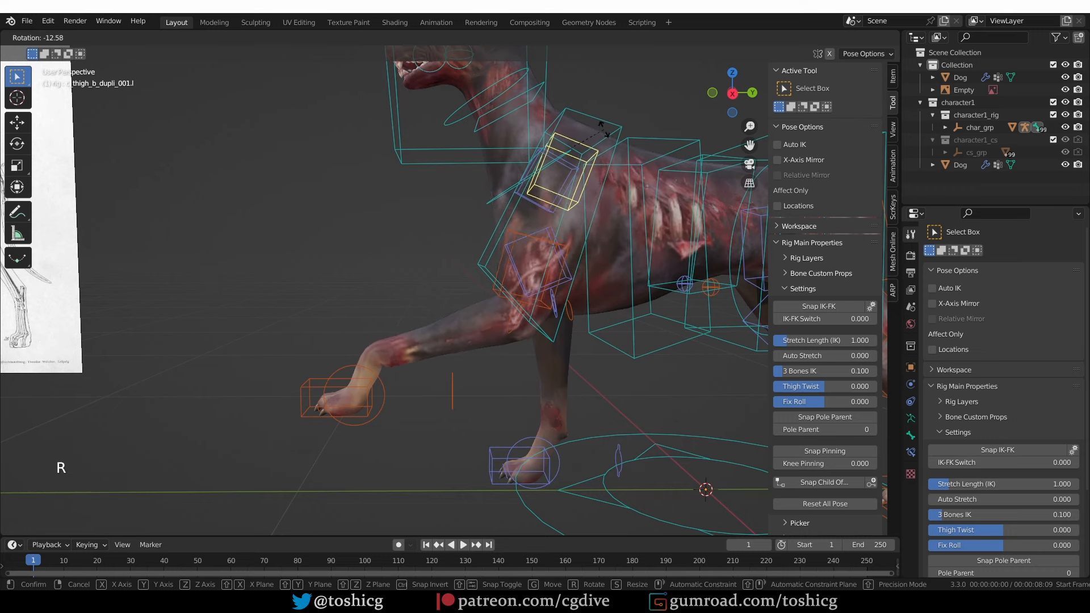
{"action": "left_click", "coordinate": [553, 174]}
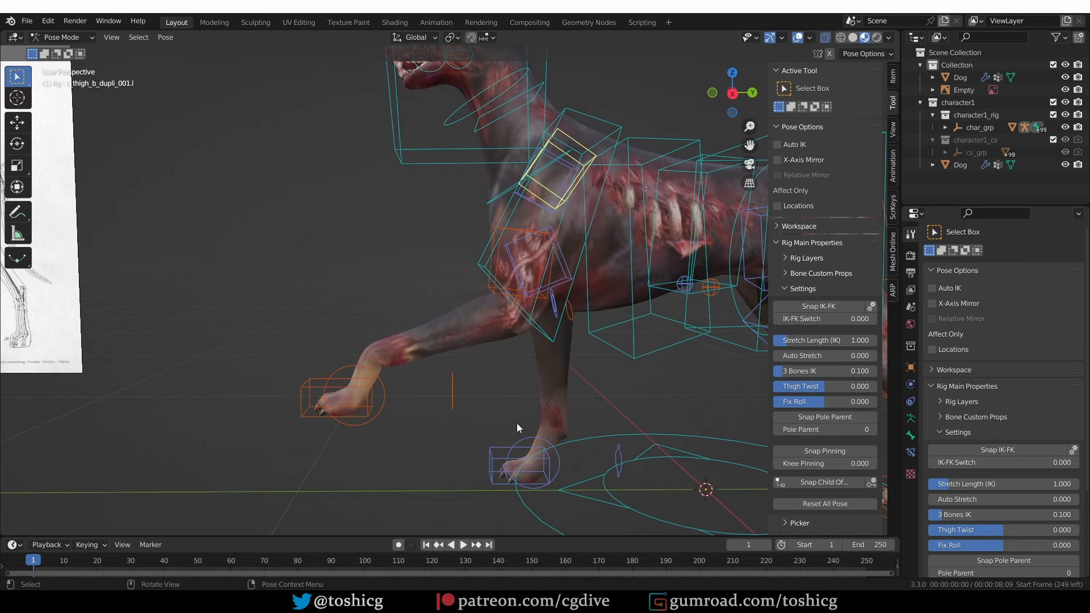
- Set 3 Bones IK of the right front foot controller to 0.1
{"action": "left_click", "coordinate": [489, 457]}
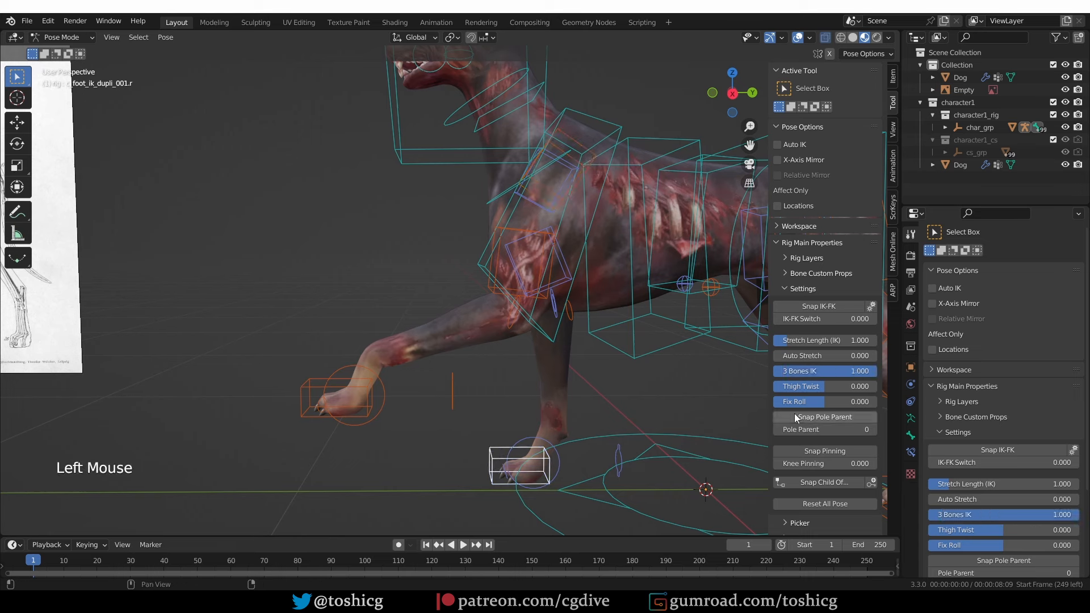
{"action": "double_click", "coordinate": [812, 373]}
{"action": "type", "text": "0.1"}
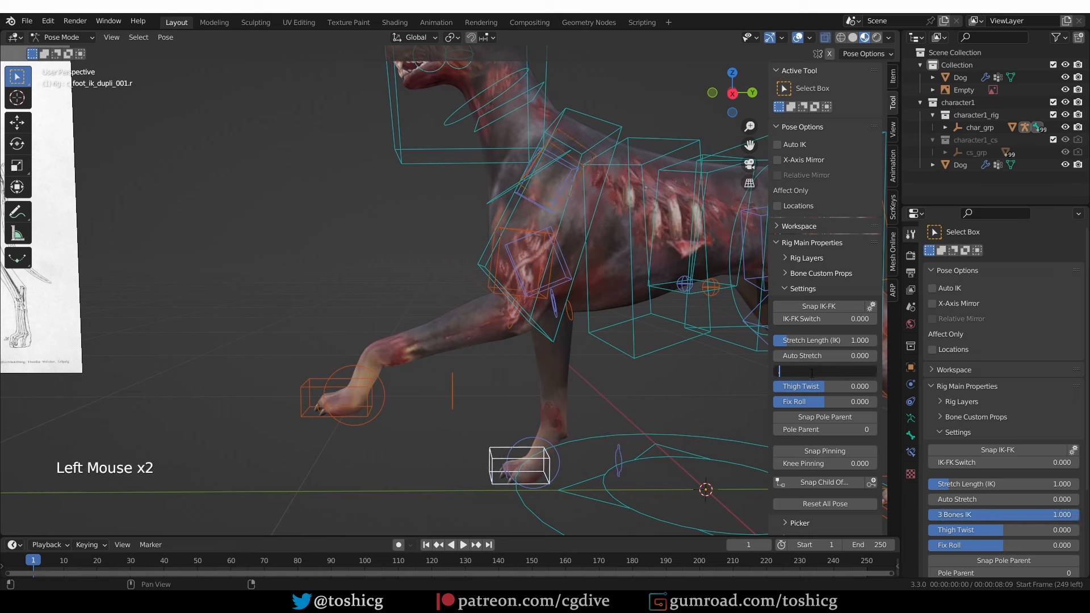
{"action": "key", "text": "Return"}
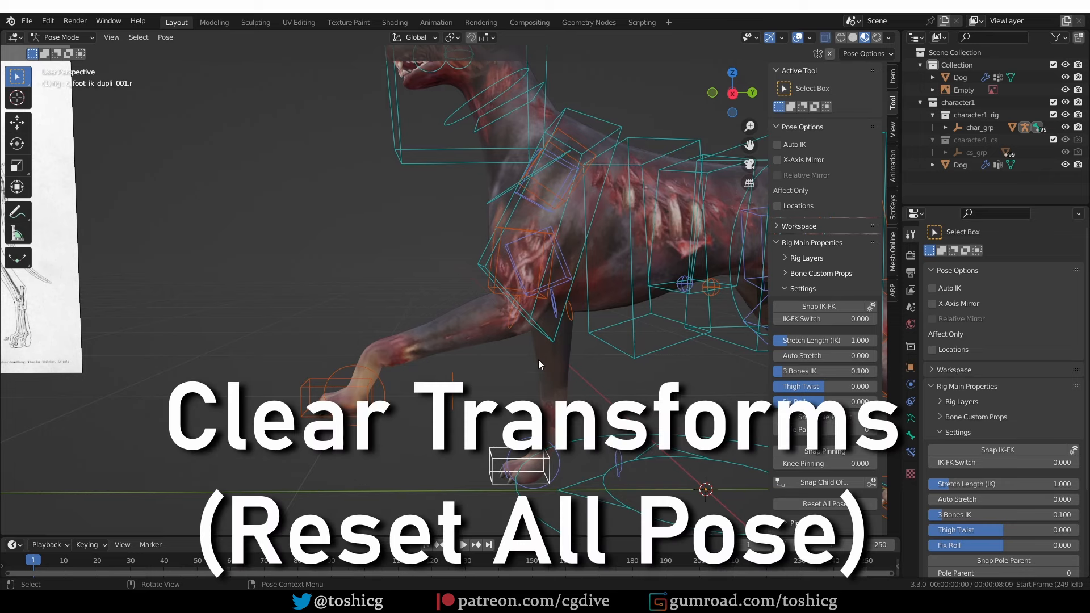
- Clear all transforms on every bone of the dog rig so it returns to its rest pose
{"action": "middle_click_drag", "start_coordinate": [532, 346], "coordinate": [529, 342]}
{"action": "key", "text": "a"}
{"action": "left_click", "coordinate": [164, 37]}
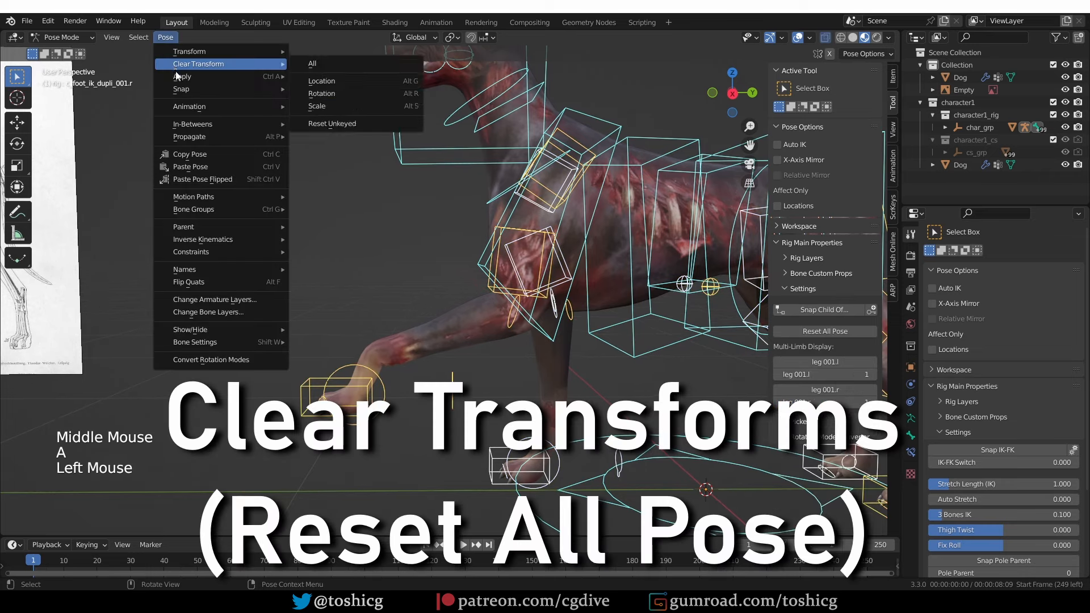
{"action": "mouse_move", "coordinate": [189, 78]}
{"action": "left_click", "coordinate": [333, 65]}
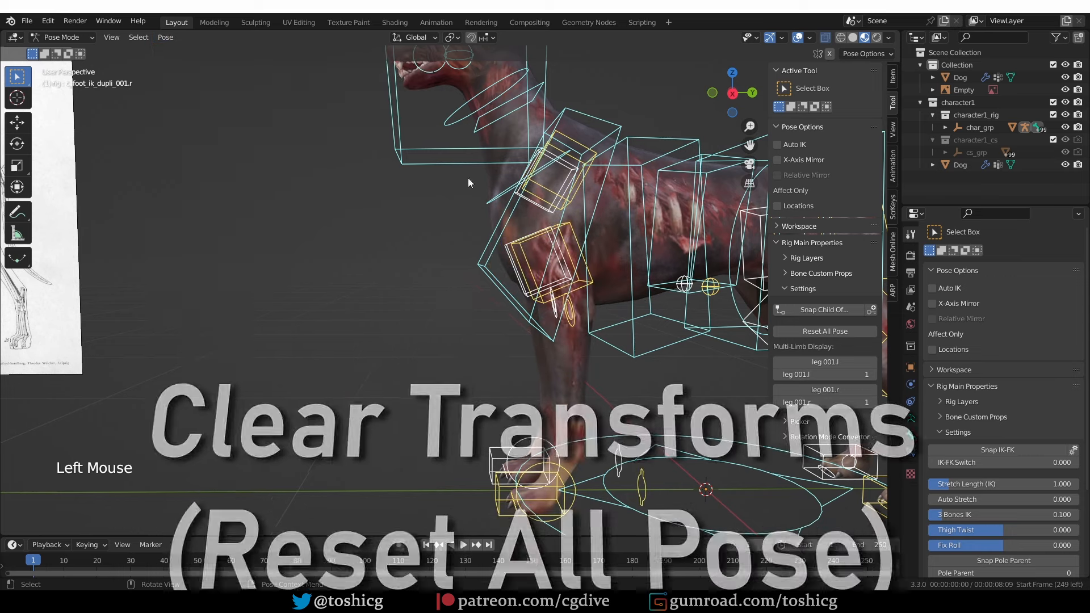
{"action": "double_click", "coordinate": [634, 244]}
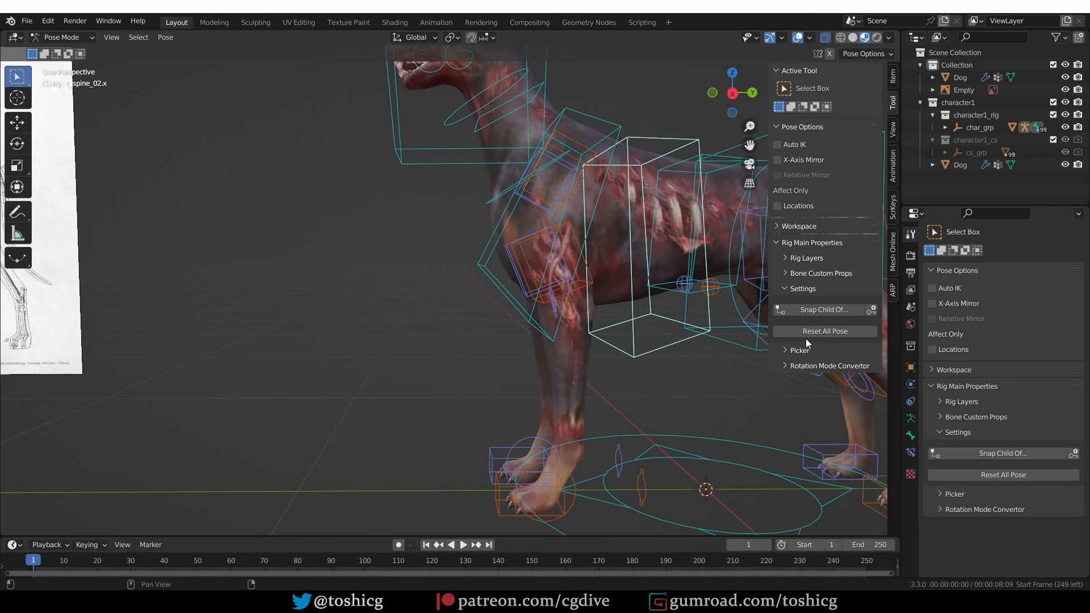
- Switch the dog rig to editing its Auto-Rig Pro reference bones
{"action": "left_click", "coordinate": [534, 295]}
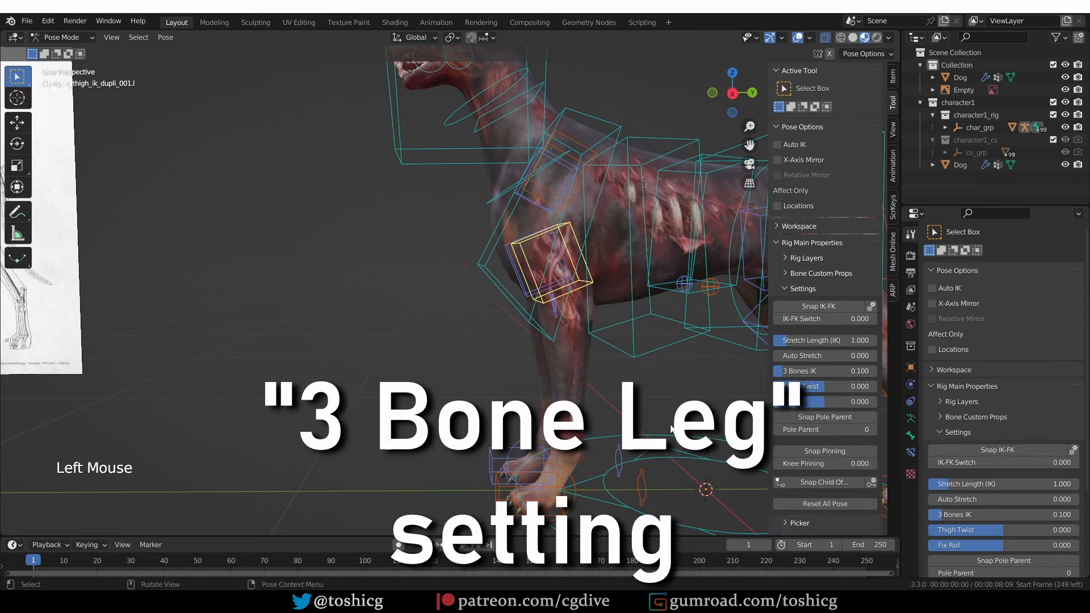
{"action": "scroll", "coordinate": [671, 429], "scroll_direction": "down", "scroll_amount": 2}
{"action": "middle_click_drag", "start_coordinate": [732, 324], "coordinate": [591, 325], "text": "shift"}
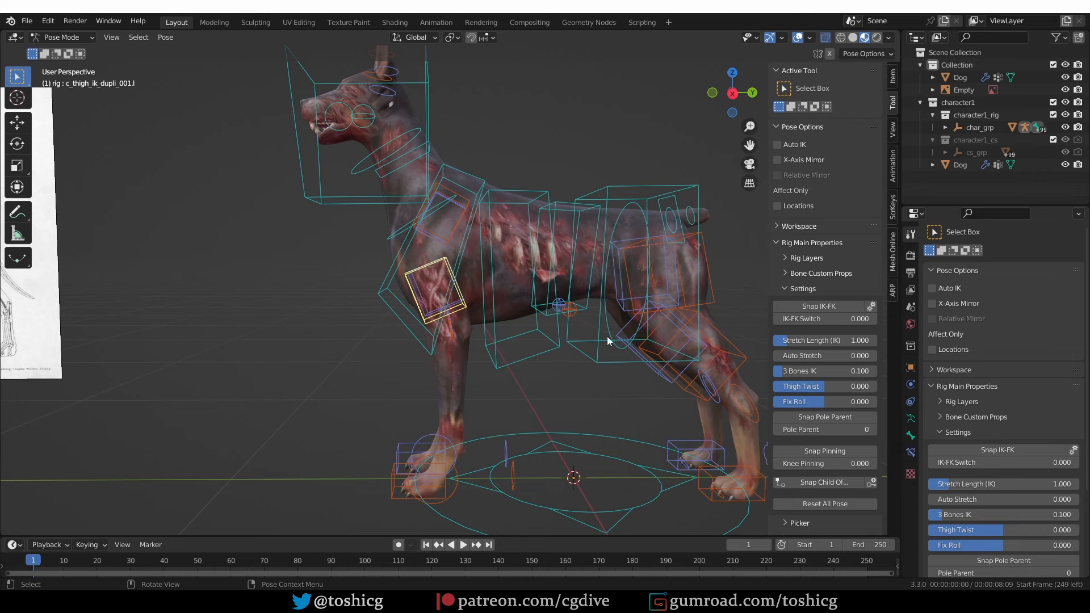
{"action": "left_click", "coordinate": [892, 291]}
{"action": "left_click", "coordinate": [790, 106]}
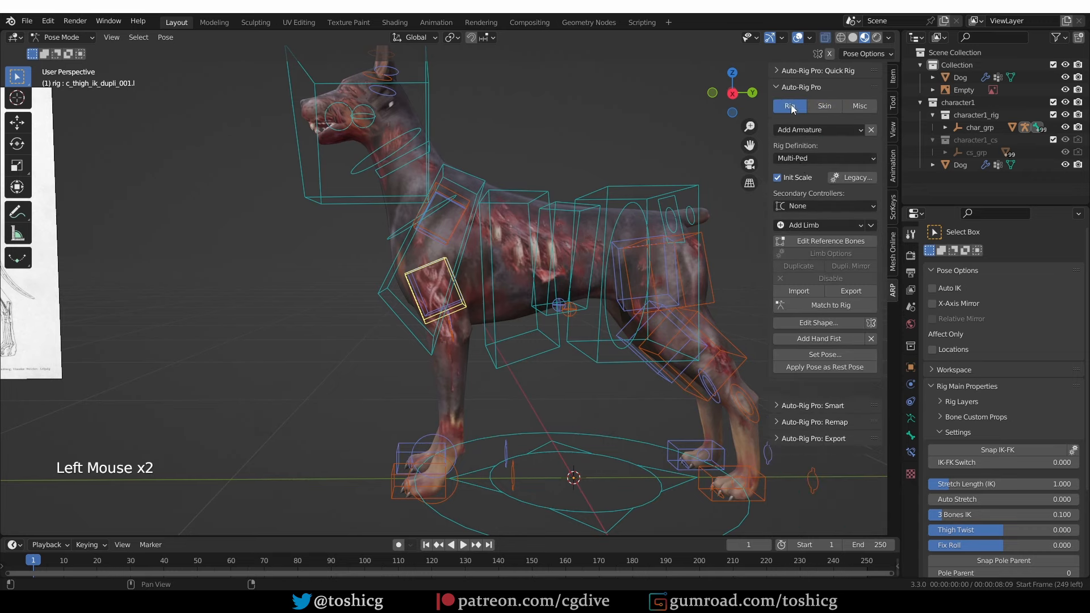
{"action": "left_click", "coordinate": [825, 239]}
{"action": "middle_click_drag", "start_coordinate": [698, 332], "coordinate": [511, 391]}
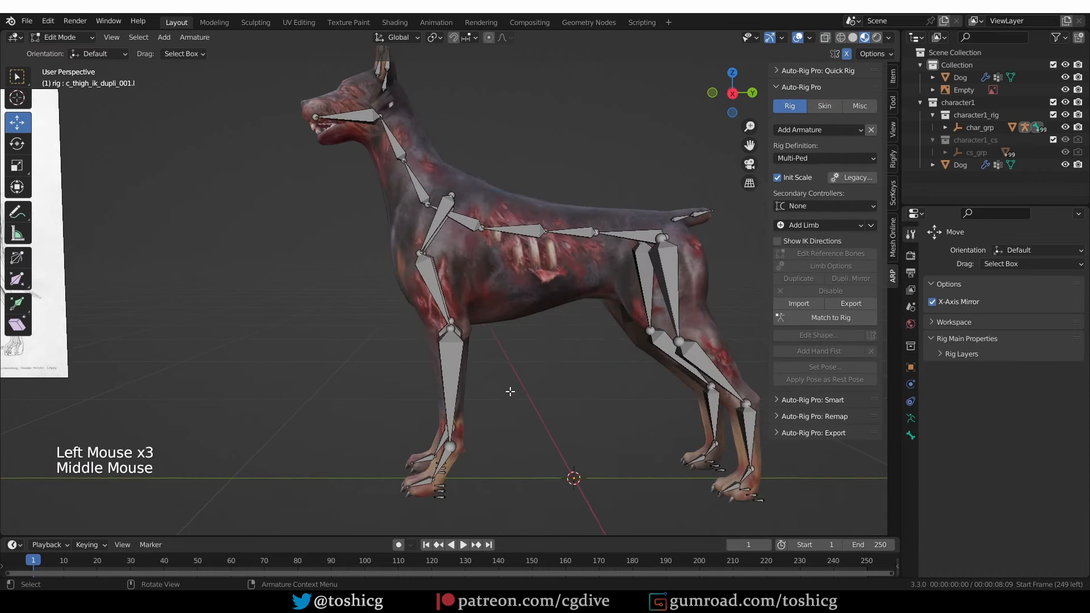
- Turn off 3 Bones Leg in the limb options of the left front leg
{"action": "left_click", "coordinate": [432, 281]}
{"action": "middle_click_drag", "start_coordinate": [432, 281], "coordinate": [489, 290]}
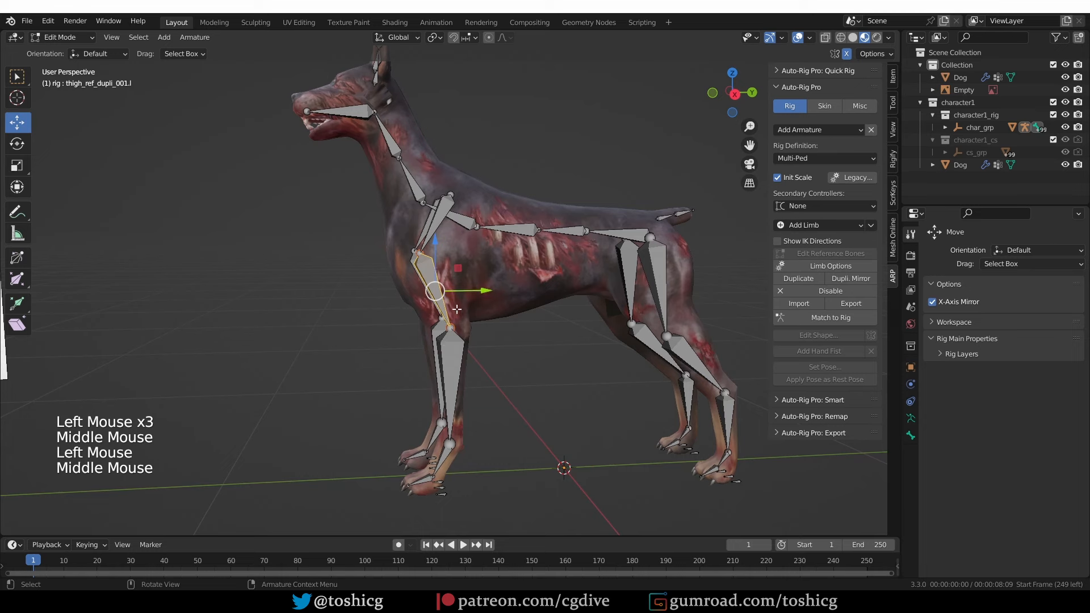
{"action": "left_click", "coordinate": [831, 265]}
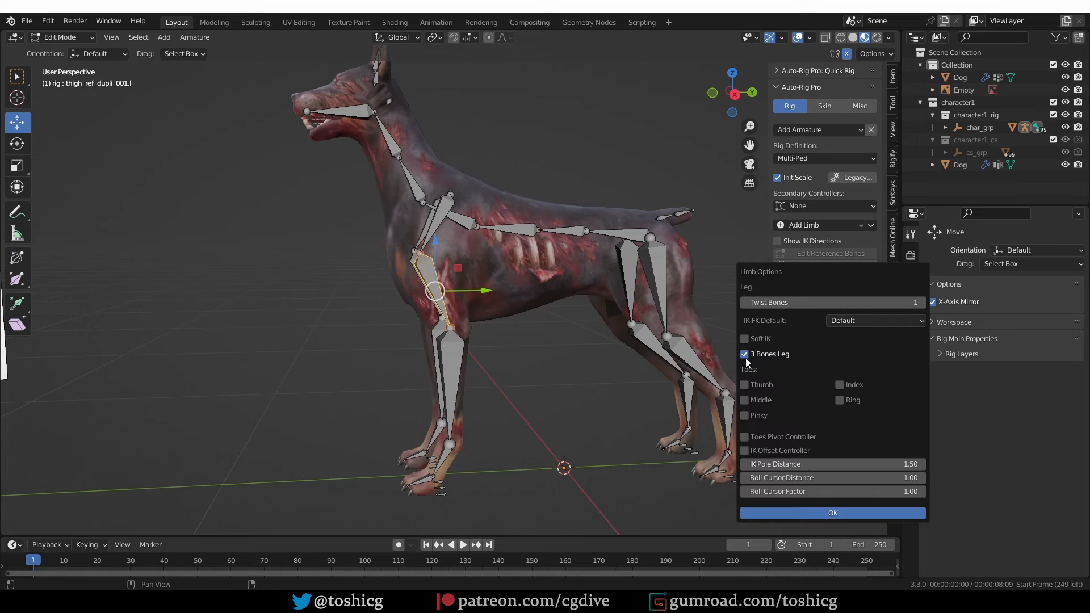
{"action": "left_click", "coordinate": [833, 513]}
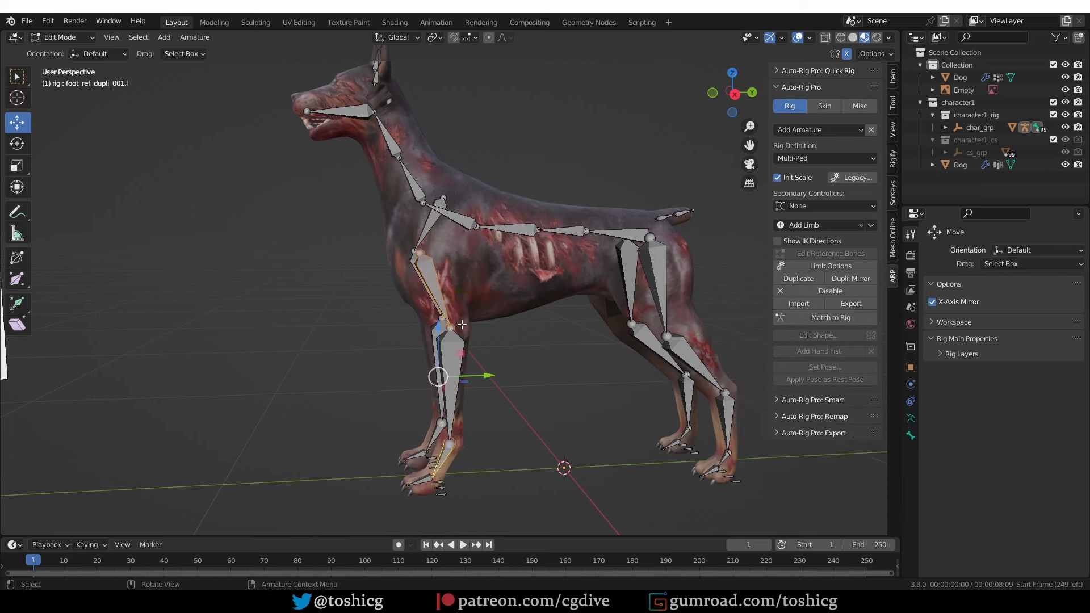
- Turn off 3 Bones Leg in the limb options of the right front leg
{"action": "middle_click_drag", "start_coordinate": [462, 324], "coordinate": [482, 328]}
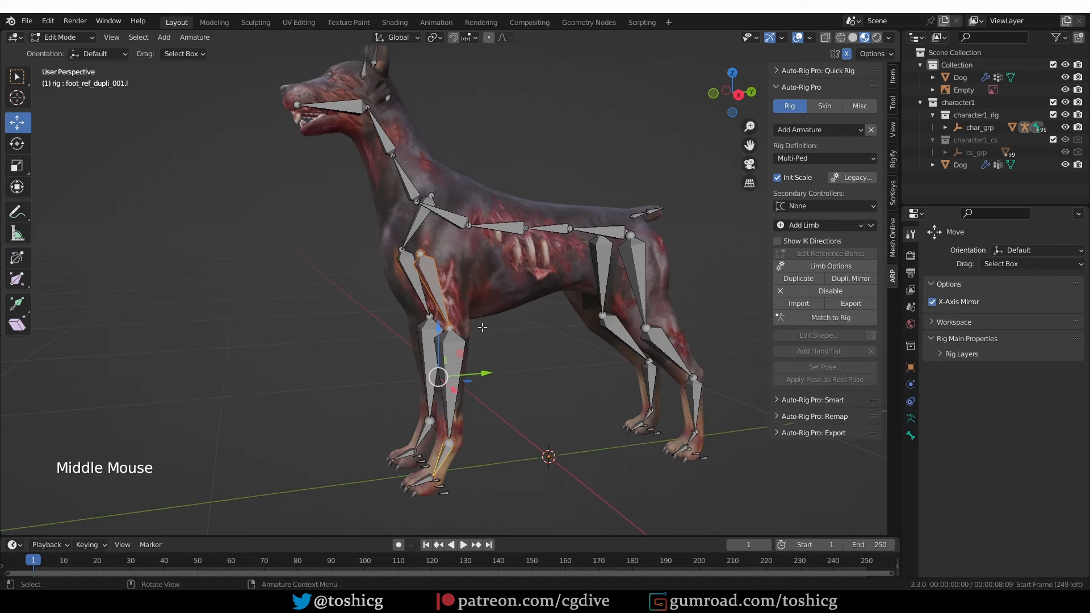
{"action": "left_click", "coordinate": [411, 266]}
{"action": "left_click", "coordinate": [396, 266]}
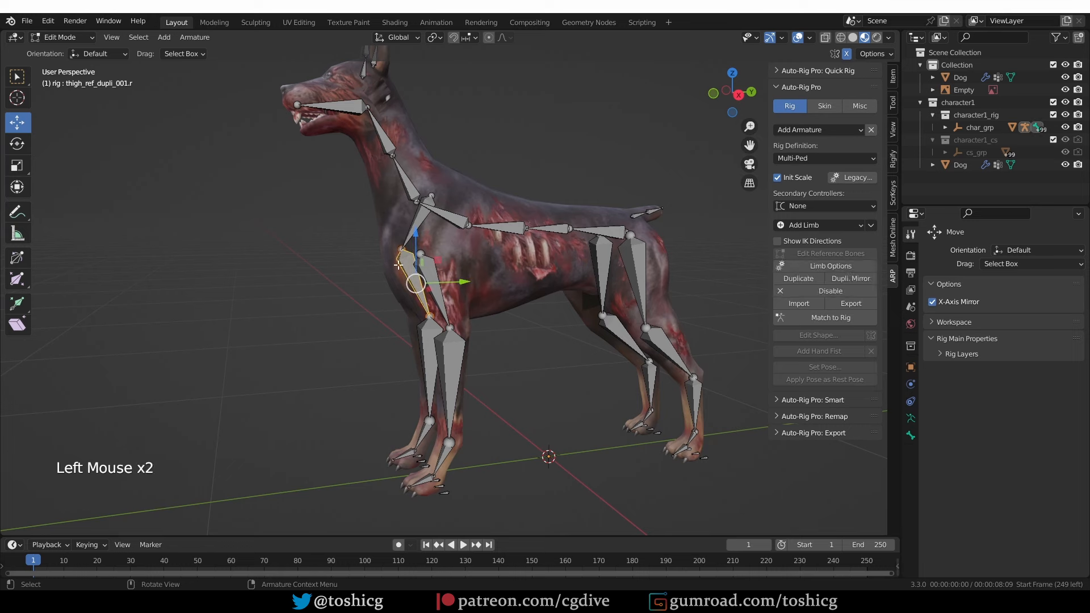
{"action": "left_click", "coordinate": [812, 265]}
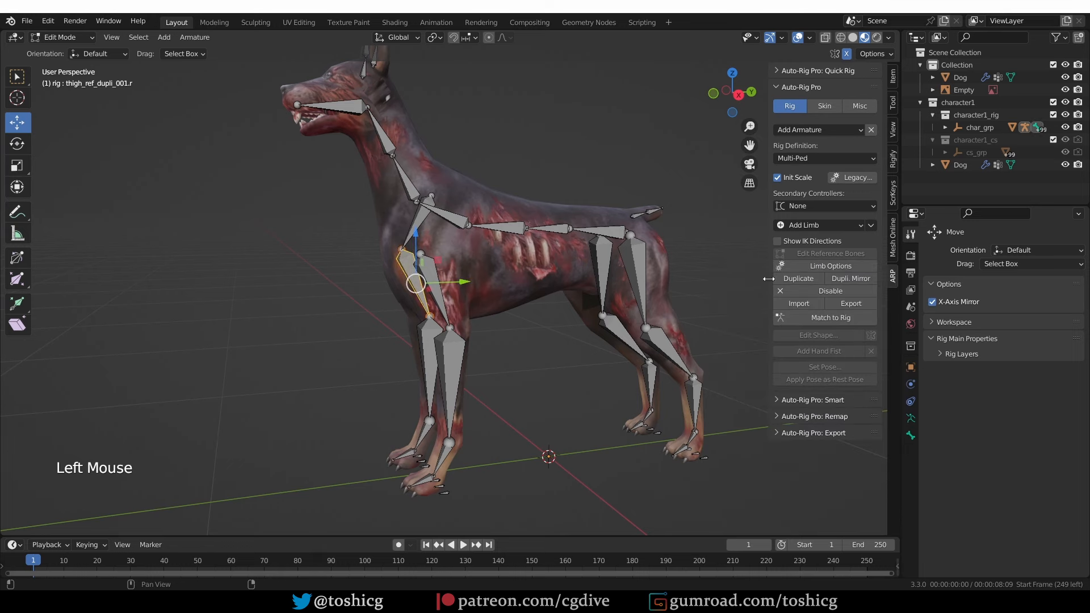
{"action": "left_click", "coordinate": [806, 265]}
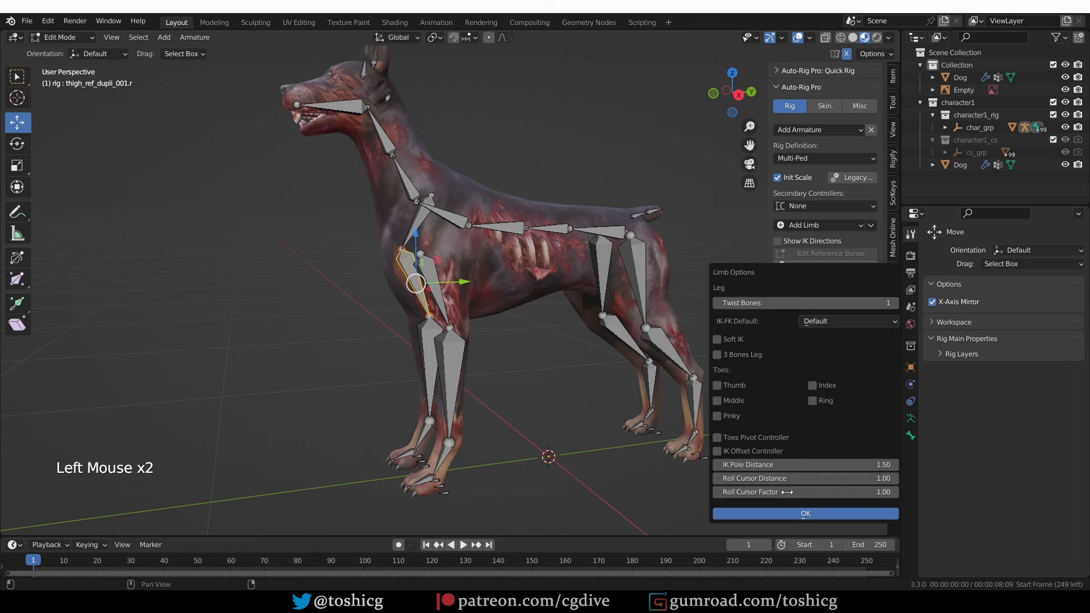
{"action": "left_click", "coordinate": [788, 514]}
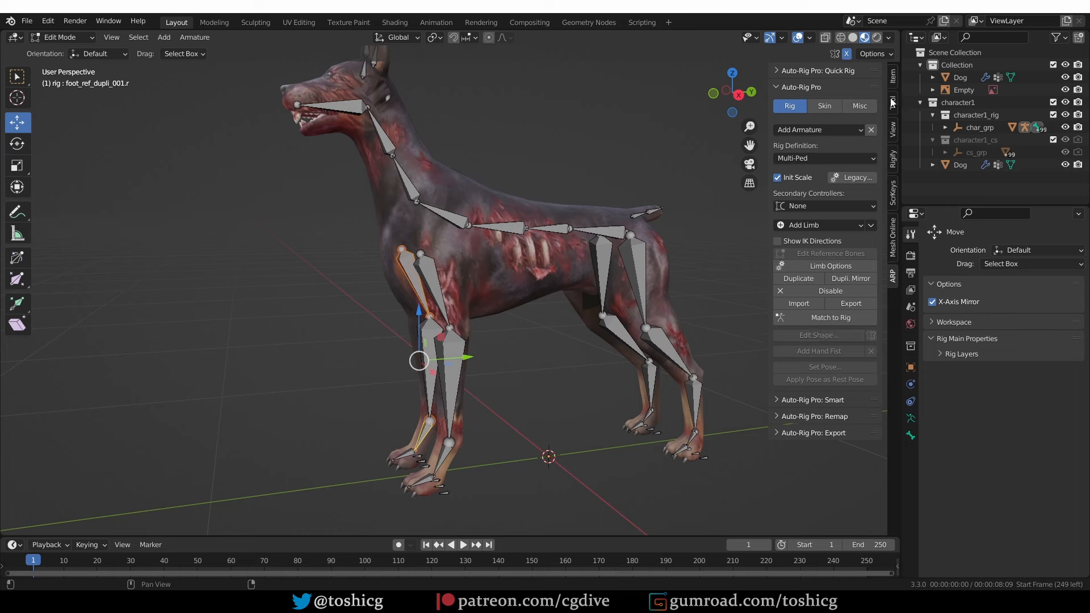
- Regenerate the control rig with Match to Rig and bind the dog mesh to it again
{"action": "left_click", "coordinate": [829, 319]}
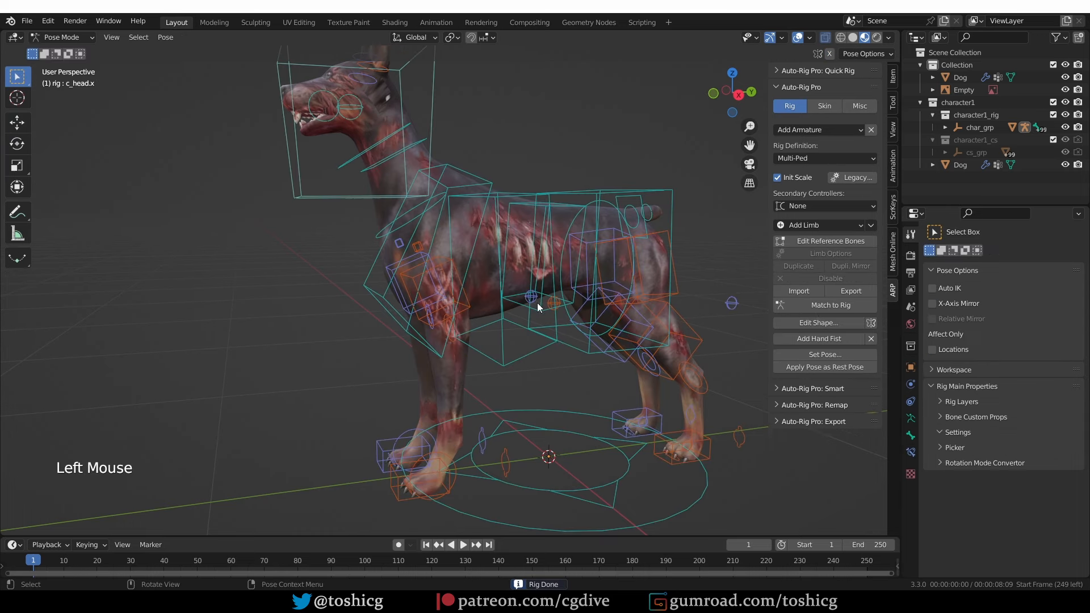
{"action": "key", "text": "Tab"}
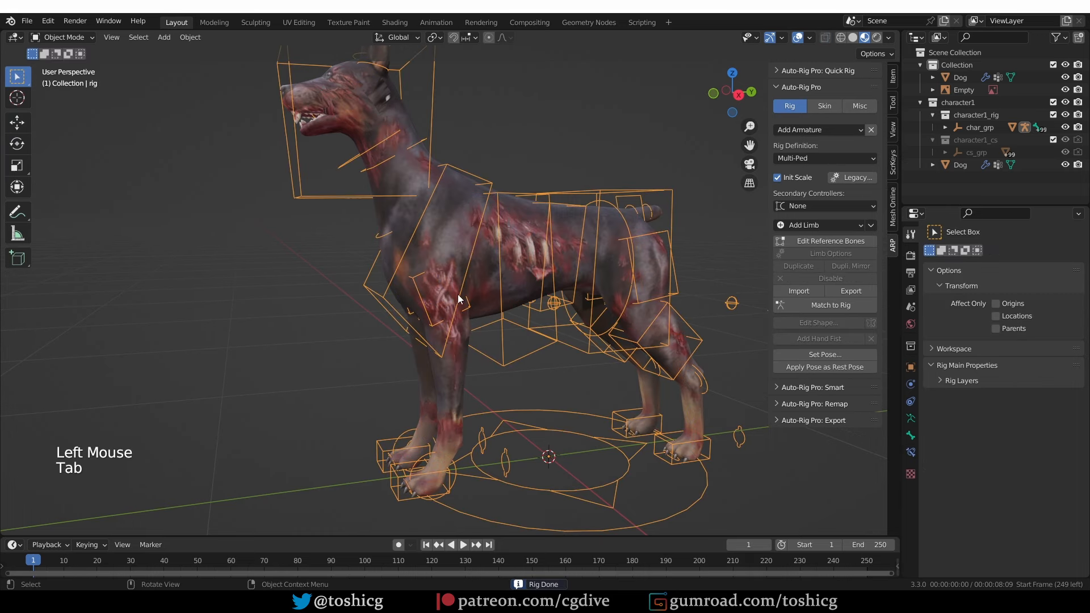
{"action": "left_click", "coordinate": [490, 283]}
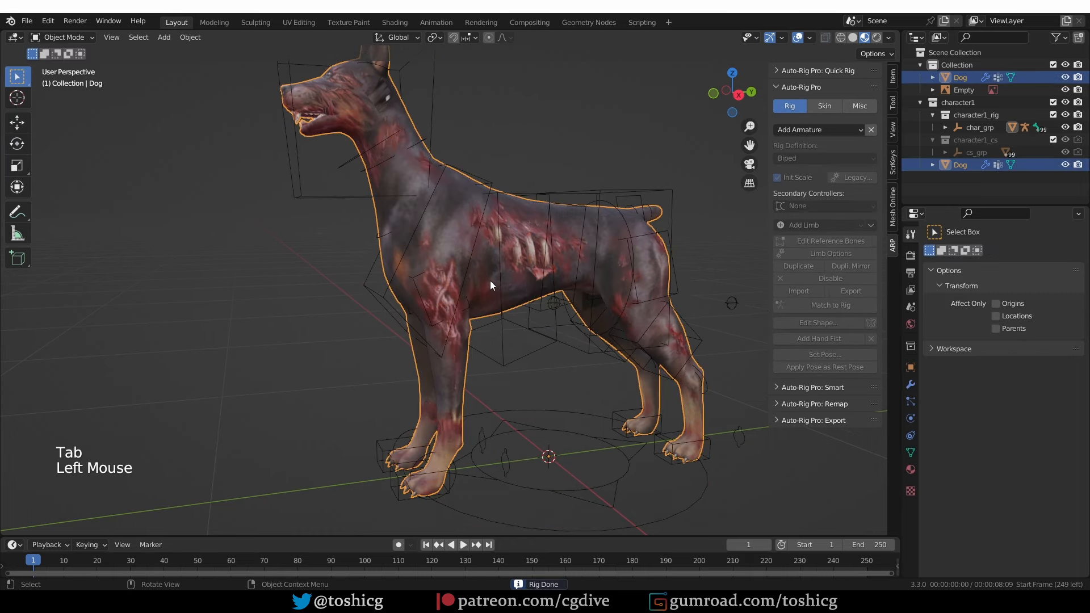
{"action": "left_click", "coordinate": [529, 192], "text": "shift"}
{"action": "left_click", "coordinate": [825, 106]}
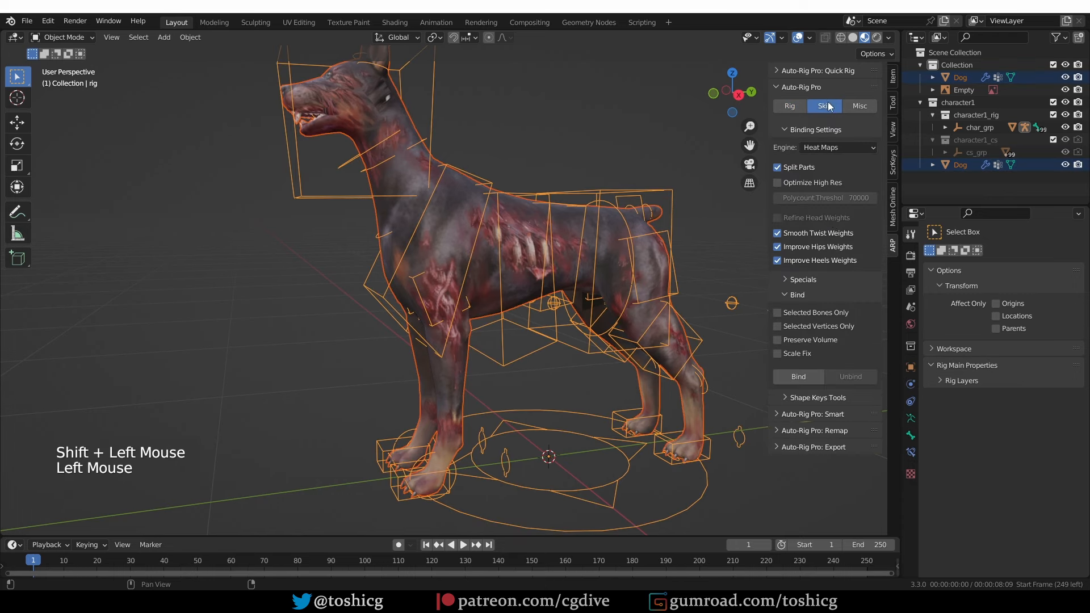
{"action": "left_click", "coordinate": [805, 379]}
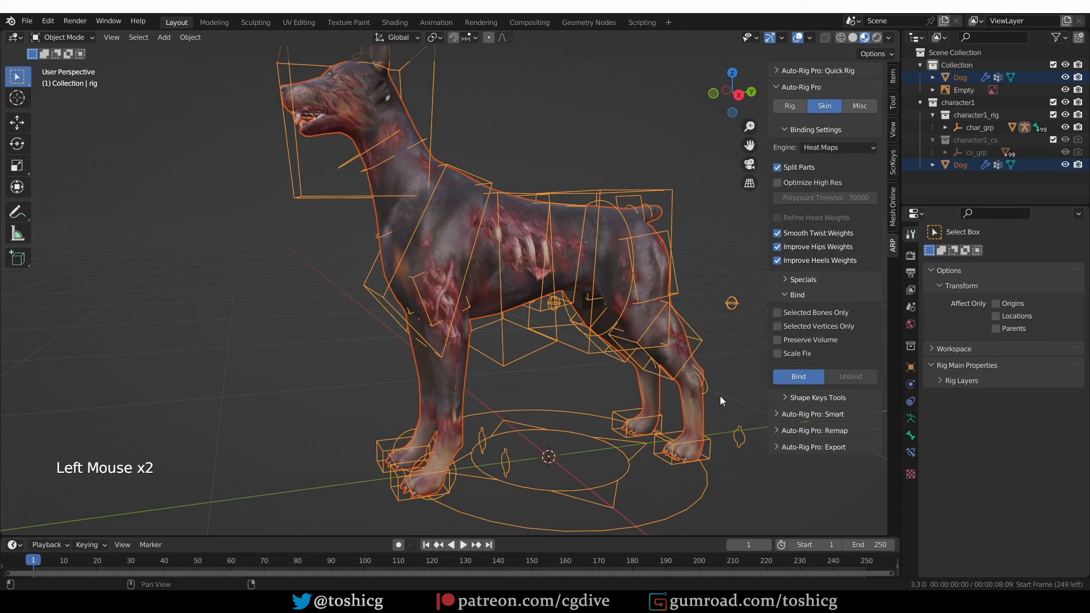
- Test the left front leg without the third bone by moving c_foot_ik_dupli_001.l forward and up
{"action": "key", "text": "Tab"}
{"action": "left_click", "coordinate": [408, 494]}
{"action": "middle_click_drag", "start_coordinate": [407, 494], "coordinate": [364, 466]}
{"action": "key", "text": "g"}
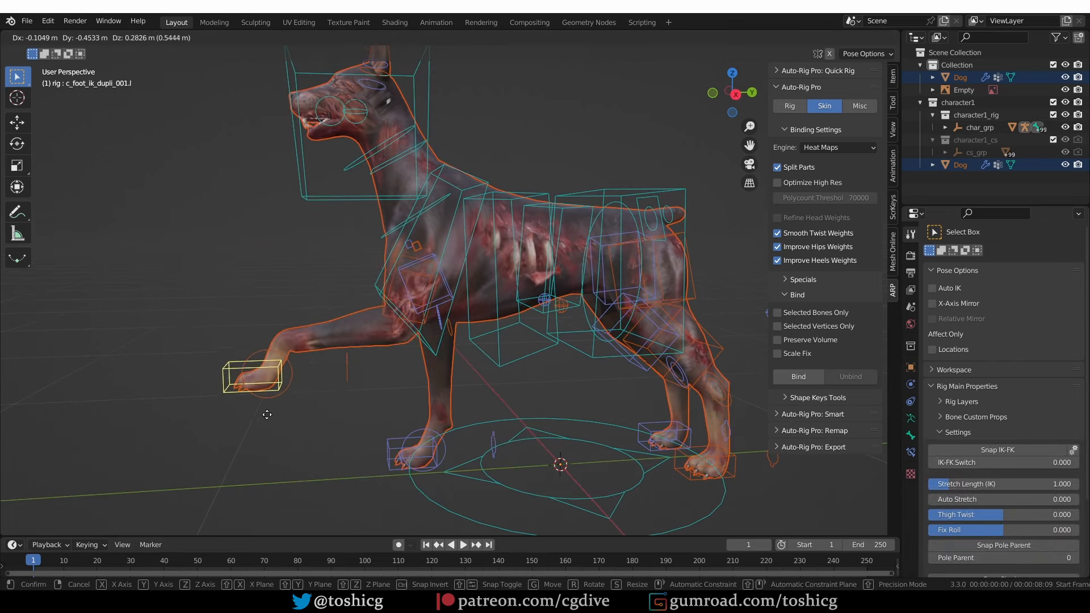
{"action": "left_click", "coordinate": [263, 381]}
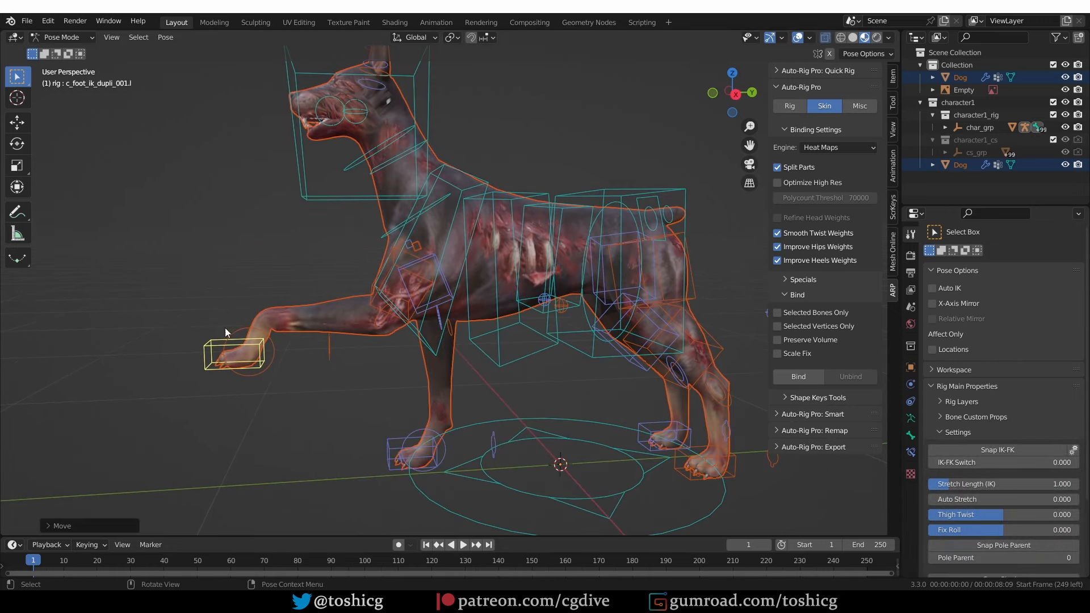
- Undo the test pose, the rebinding and the limb changes, back to the rig with 3 Bones Leg enabled on both front legs
{"action": "left_click", "coordinate": [893, 103]}
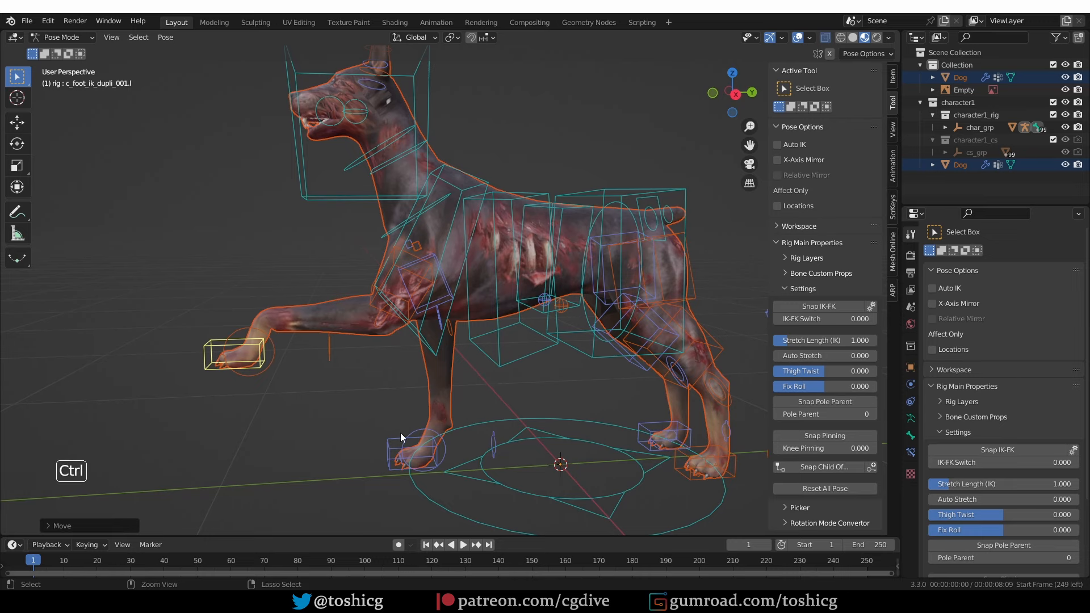
{"action": "key", "text": "ctrl+z"}
{"action": "key", "text": "ctrl+z"}
{"action": "key", "text": "ctrl+z"}
{"action": "key", "text": "ctrl+z"}
{"action": "key", "text": "ctrl+z"}
{"action": "key", "text": "ctrl+z"}
{"action": "key", "text": "ctrl+z"}
{"action": "key", "text": "ctrl+z"}
{"action": "key", "text": "ctrl+z"}
{"action": "key", "text": "ctrl+z"}
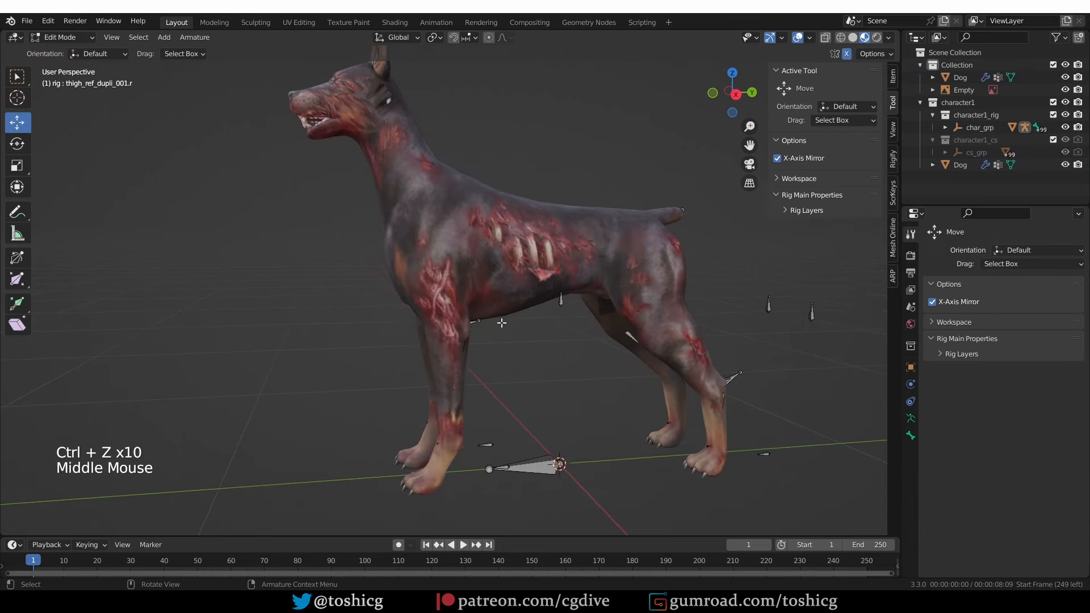
{"action": "key", "text": "ctrl+z"}
{"action": "key", "text": "z"}
{"action": "key", "text": "ctrl+z"}
{"action": "key", "text": "ctrl+z"}
{"action": "key", "text": "ctrl+z"}
{"action": "key", "text": "ctrl+z"}
{"action": "key", "text": "ctrl+z"}
{"action": "key", "text": "ctrl+z"}
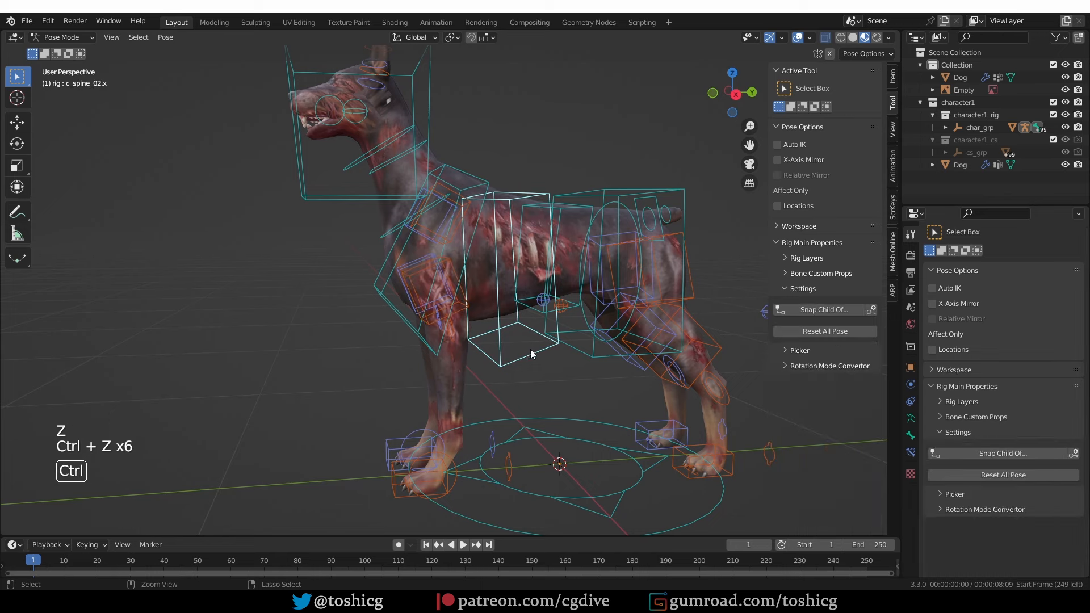
- Try moving the left front foot controller c_foot_ik_dupli_001.l, then cancel the move
{"action": "left_click", "coordinate": [420, 478]}
{"action": "key", "text": "g"}
{"action": "right_click", "coordinate": [369, 339]}
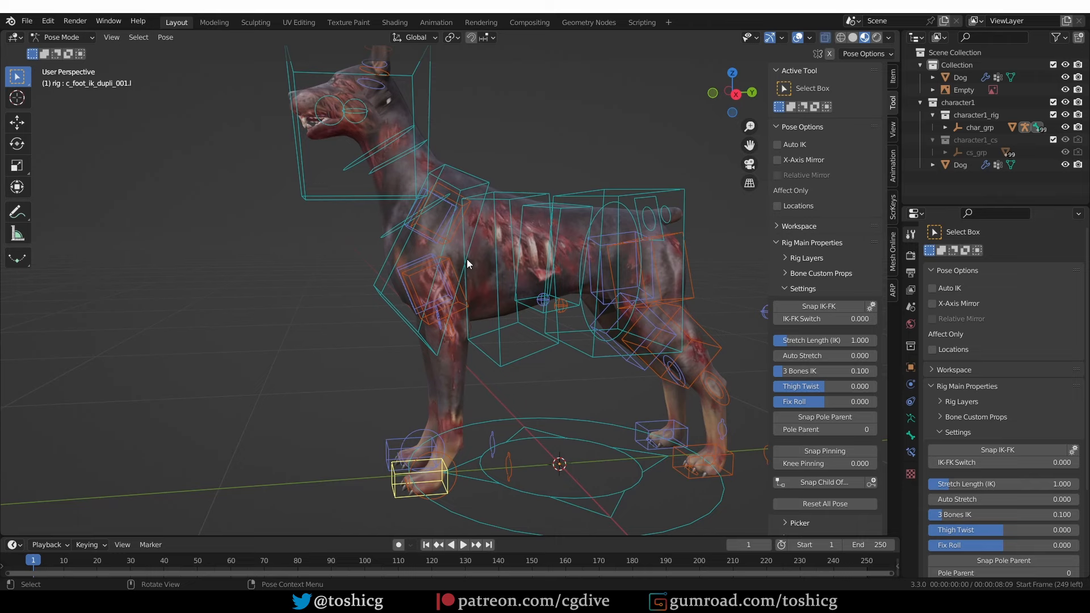
{"action": "right_click", "coordinate": [631, 240]}
- In Object Mode and right orthographic view, move the dog skeleton reference image close to the front of the dog model
{"action": "key", "text": "Tab"}
{"action": "scroll", "coordinate": [511, 216], "scroll_direction": "down", "scroll_amount": 2}
{"action": "middle_click_drag", "start_coordinate": [500, 220], "coordinate": [432, 241]}
{"action": "key", "text": "KP_3"}
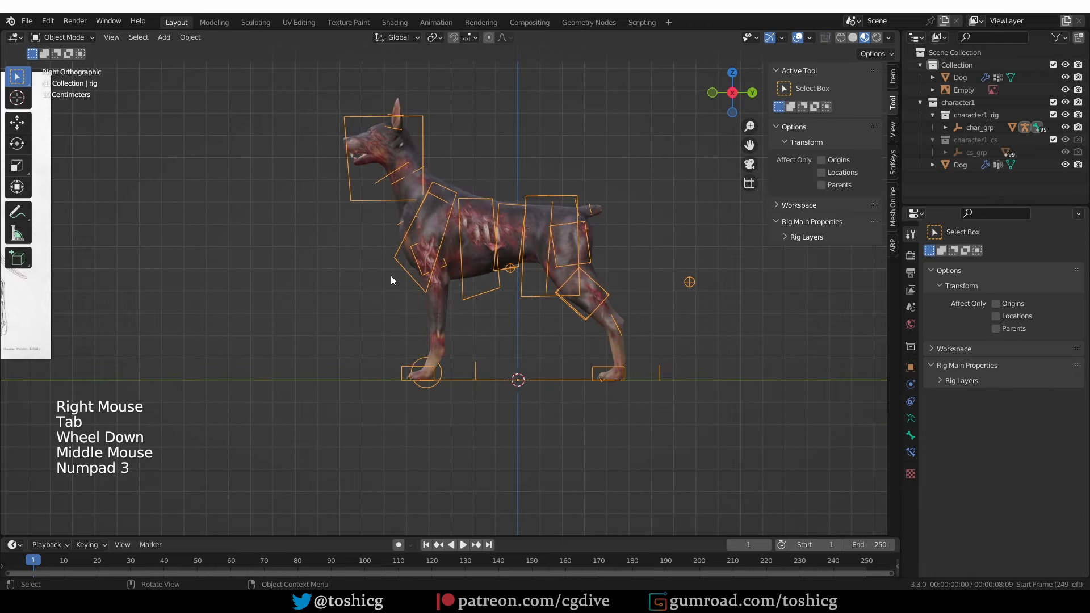
{"action": "middle_click_drag", "start_coordinate": [390, 280], "coordinate": [566, 292], "text": "shift"}
{"action": "left_click_drag", "start_coordinate": [187, 362], "coordinate": [501, 380]}
{"action": "scroll", "coordinate": [498, 377], "scroll_direction": "up", "scroll_amount": 2}
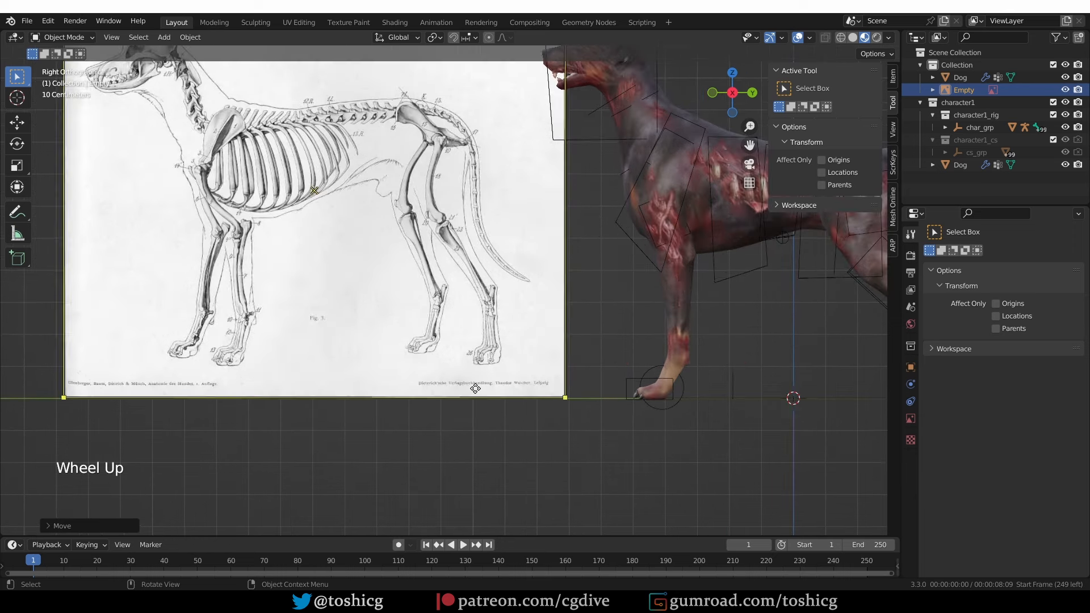
- Annotate the skeleton image with freehand strokes along the hind leg's thigh, shin, metatarsal and foot segments
{"action": "key", "text": "d"}
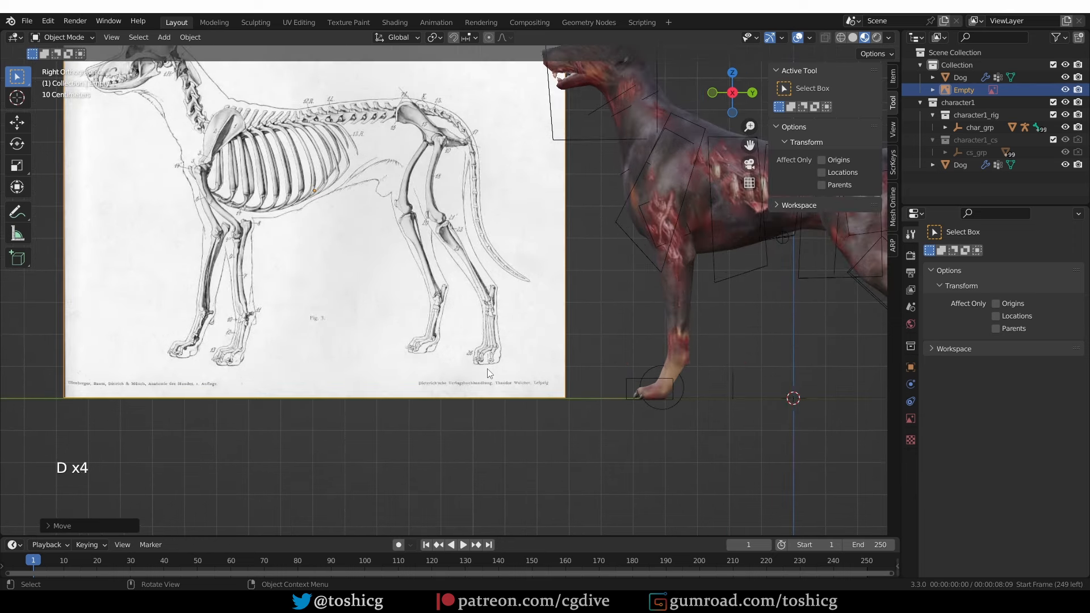
{"action": "mouse_move", "coordinate": [487, 369]}
{"action": "left_mouse_down"}
{"action": "mouse_move", "coordinate": [508, 353]}
{"action": "mouse_move", "coordinate": [499, 277]}
{"action": "mouse_move", "coordinate": [463, 219]}
{"action": "mouse_move", "coordinate": [456, 149]}
{"action": "left_mouse_up"}
{"action": "key", "text": "d"}
{"action": "key", "text": "d"}
{"action": "key", "text": "d"}
{"action": "key", "text": "d"}
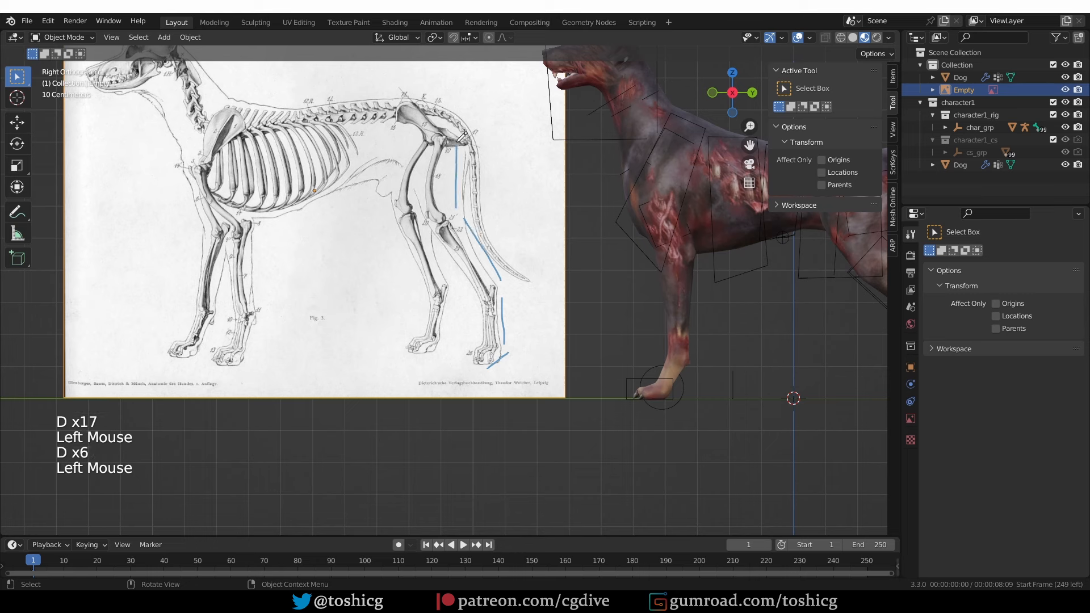
- Circle the pelvis on the skeleton image with a freehand annotation
{"action": "key", "text": "d"}
{"action": "key", "text": "d"}
{"action": "mouse_move", "coordinate": [425, 88]}
{"action": "left_mouse_down"}
{"action": "mouse_move", "coordinate": [397, 116]}
{"action": "mouse_move", "coordinate": [410, 89]}
{"action": "left_mouse_up"}
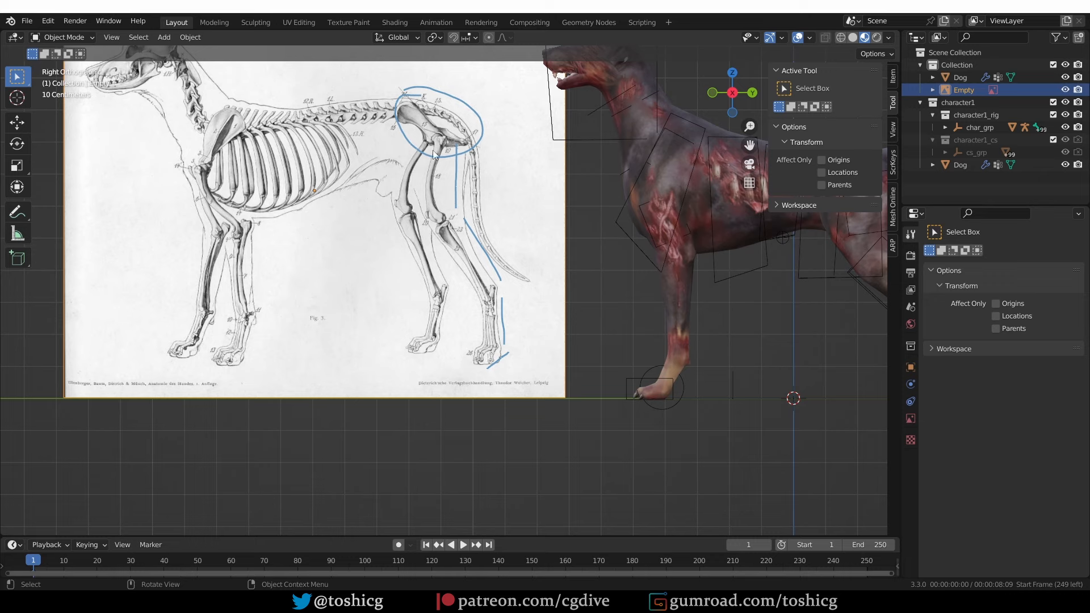
- Select the dog rig and switch it to editing its Auto-Rig Pro reference bones
{"action": "middle_click_drag", "start_coordinate": [455, 196], "coordinate": [244, 200], "text": "shift"}
{"action": "left_click", "coordinate": [676, 309]}
{"action": "left_click", "coordinate": [892, 244]}
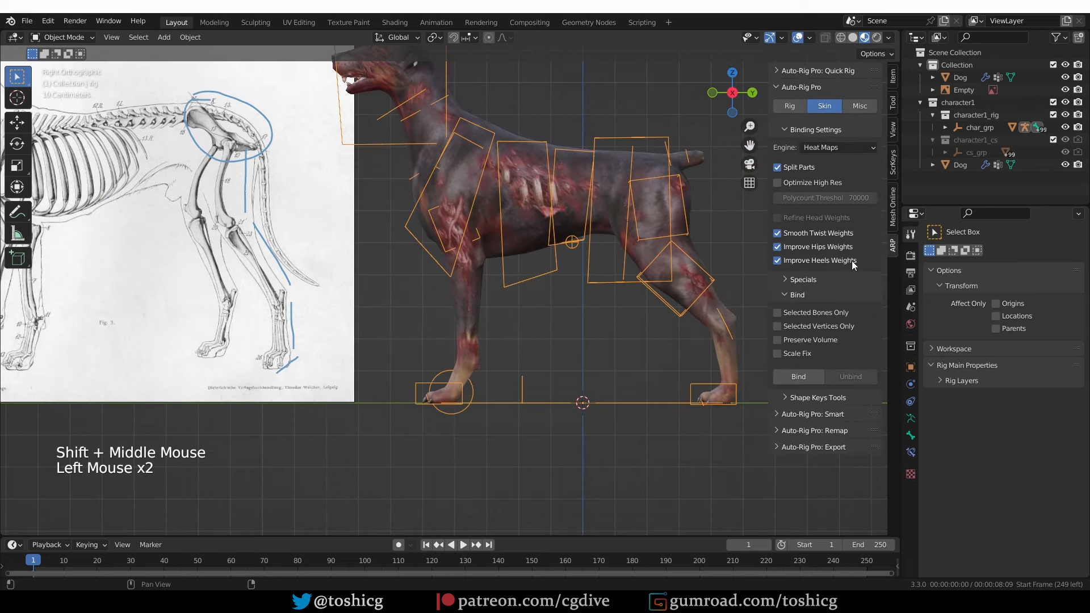
{"action": "left_click", "coordinate": [789, 107]}
{"action": "left_click", "coordinate": [818, 253]}
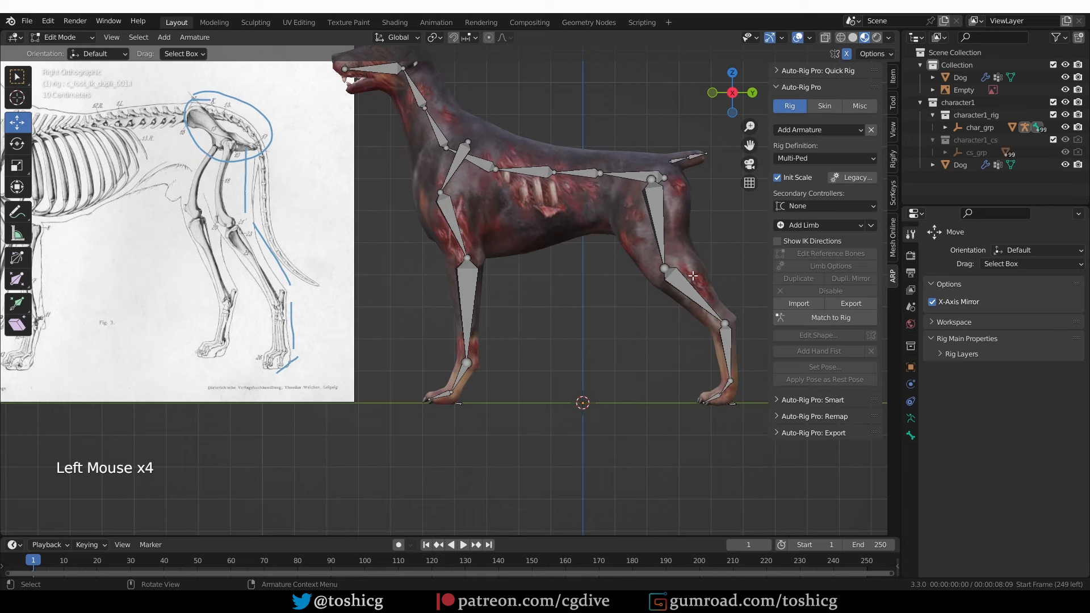
- Lower the joint between the metatarsal and foot reference bones of the left hind leg
{"action": "scroll", "coordinate": [738, 410], "scroll_direction": "up", "scroll_amount": 2}
{"action": "scroll", "coordinate": [742, 411], "scroll_direction": "up", "scroll_amount": 1}
{"action": "middle_click_drag", "start_coordinate": [742, 411], "coordinate": [605, 407], "text": "shift"}
{"action": "scroll", "coordinate": [605, 407], "scroll_direction": "up", "scroll_amount": 1}
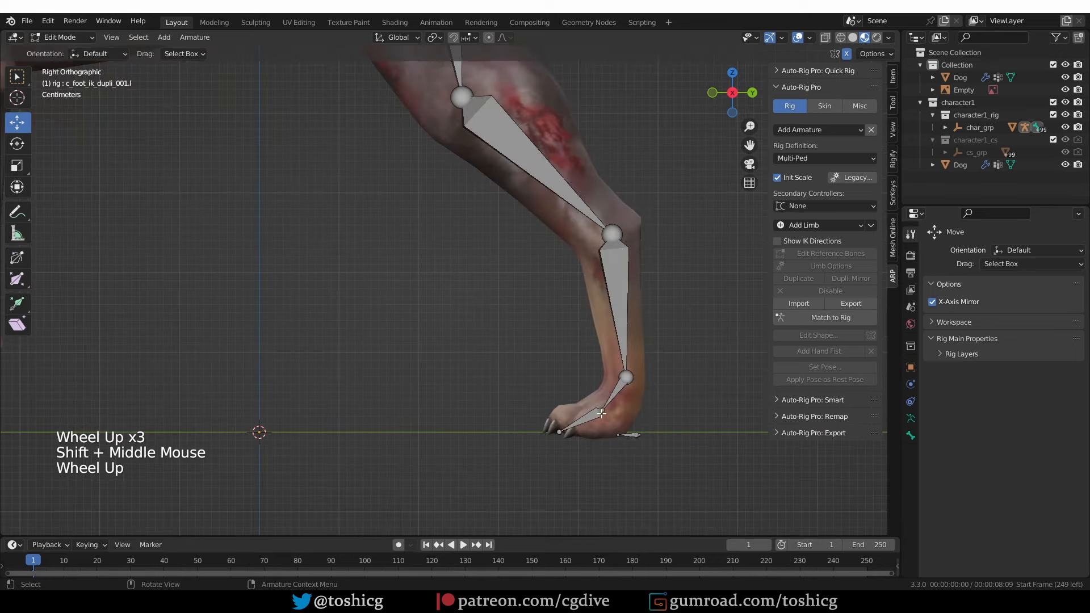
{"action": "left_click", "coordinate": [603, 410]}
{"action": "key", "text": "g"}
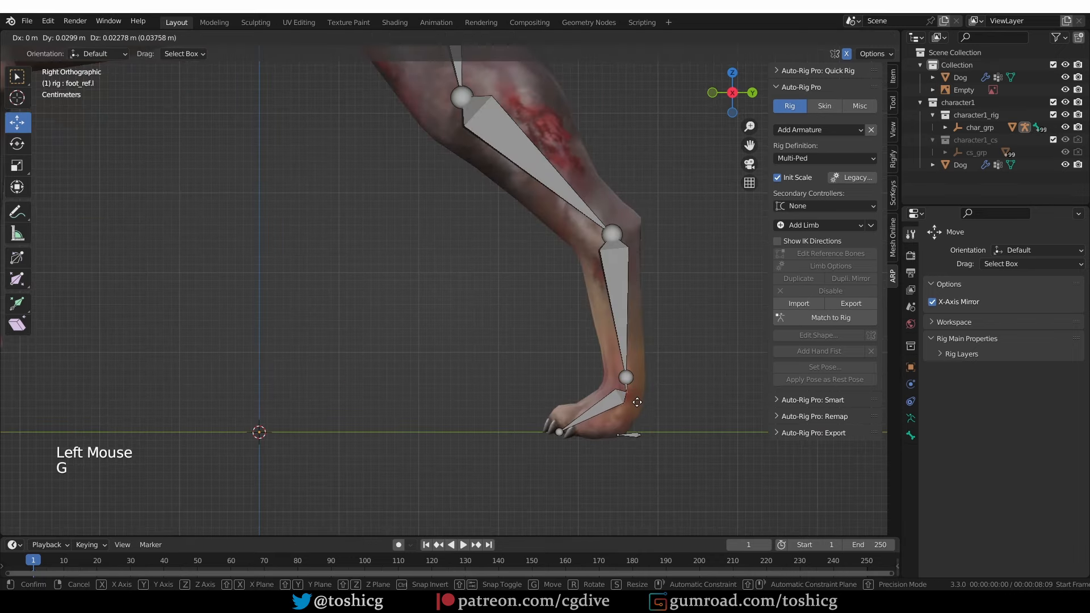
{"action": "left_click", "coordinate": [631, 373]}
- Reposition the left hind leg's hock joint inside the mesh and shift the knee joint
{"action": "key", "text": "g"}
{"action": "left_click", "coordinate": [624, 259]}
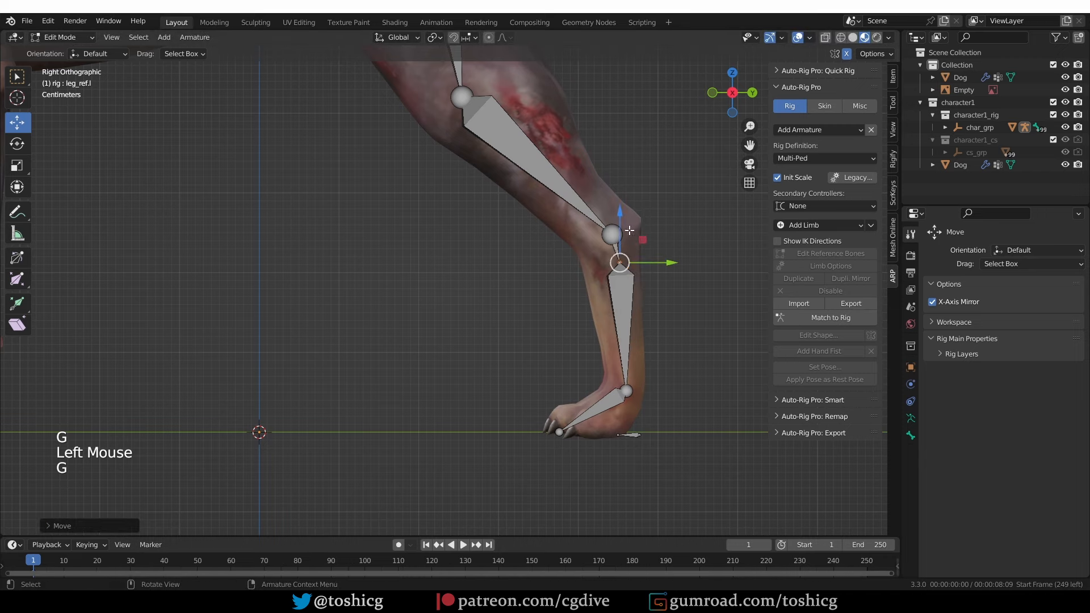
{"action": "left_click", "coordinate": [616, 230]}
{"action": "key", "text": "g"}
{"action": "left_click", "coordinate": [480, 86]}
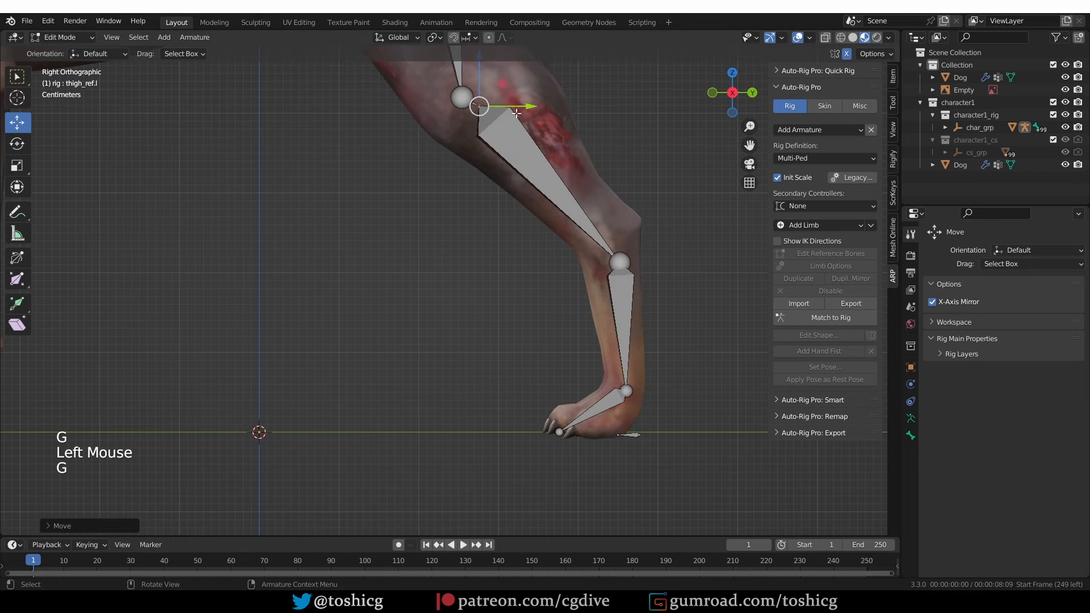
{"action": "left_click", "coordinate": [619, 262]}
{"action": "key", "text": "g"}
{"action": "left_click", "coordinate": [603, 229]}
- Move the knee joint between the left hind leg's thigh and shin reference bones to fit the mesh
{"action": "left_click", "coordinate": [462, 98]}
{"action": "key", "text": "g"}
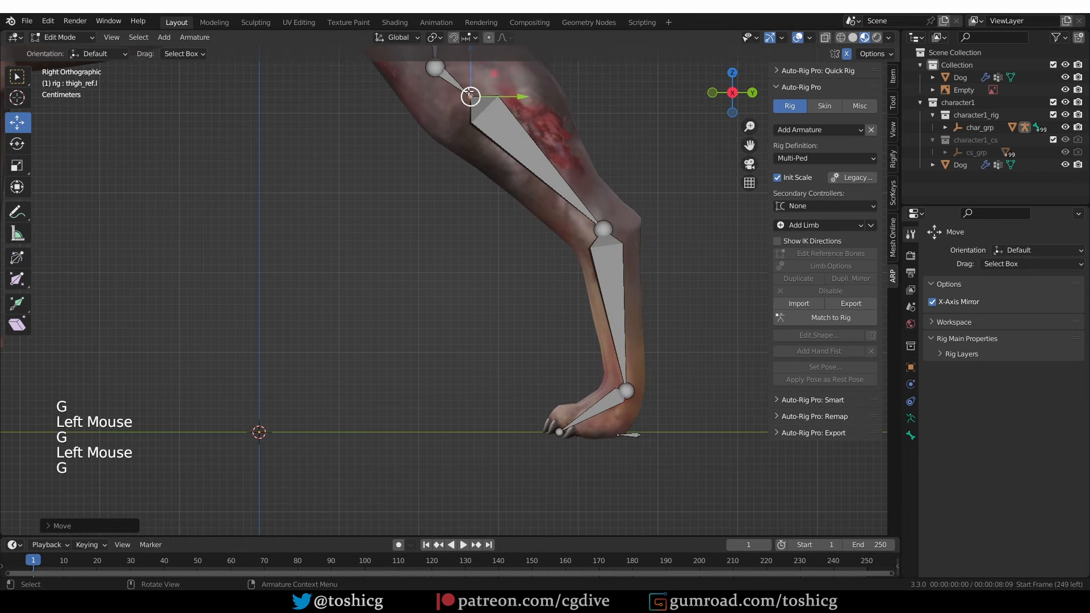
{"action": "middle_click_drag", "start_coordinate": [470, 92], "coordinate": [555, 414], "text": "shift"}
{"action": "right_click", "coordinate": [514, 343]}
{"action": "left_click", "coordinate": [516, 385]}
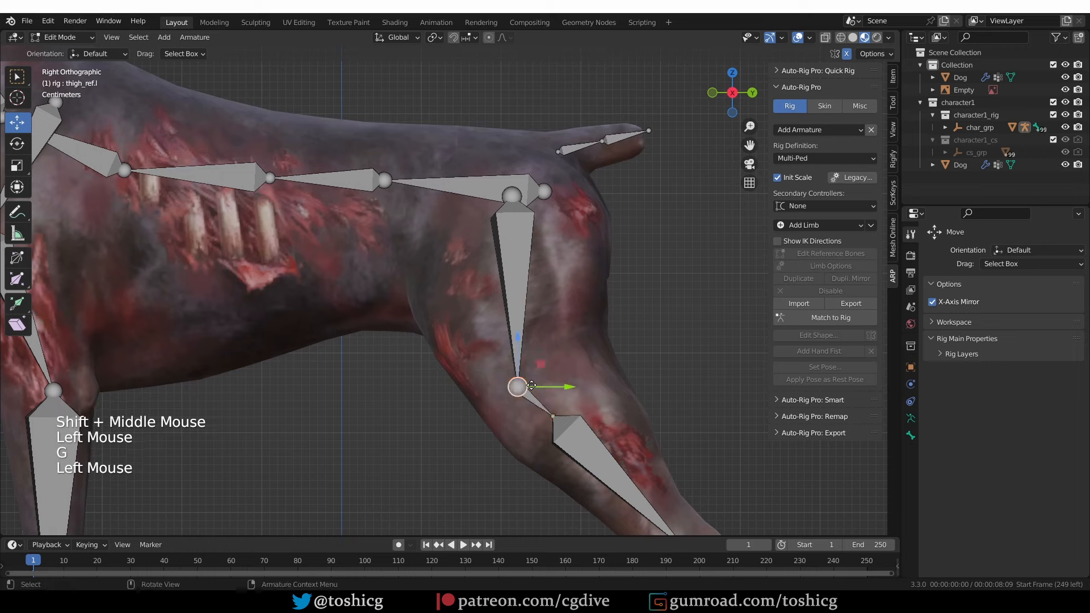
{"action": "key", "text": "g"}
{"action": "left_click", "coordinate": [454, 232]}
- Shift the top of the left thigh reference bone forward and down below the spine, and fine-tune the hind leg joints
{"action": "left_click", "coordinate": [499, 208]}
{"action": "left_click", "coordinate": [453, 231]}
{"action": "key", "text": "g"}
{"action": "left_click", "coordinate": [454, 219]}
{"action": "scroll", "coordinate": [460, 238], "scroll_direction": "down", "scroll_amount": 3}
{"action": "middle_click_drag", "start_coordinate": [471, 244], "coordinate": [573, 255], "text": "shift"}
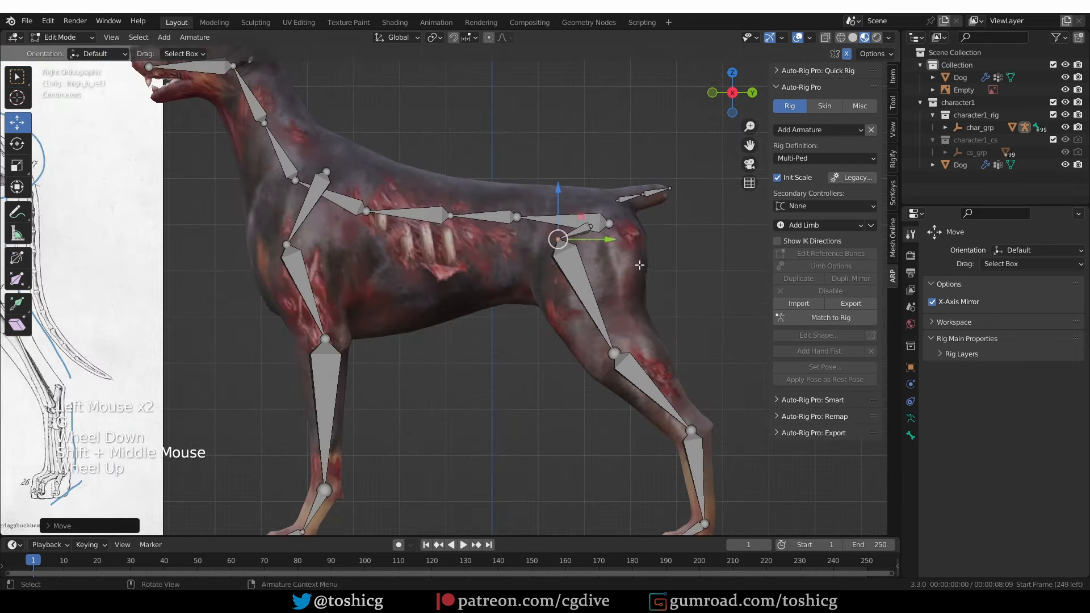
{"action": "key", "text": "g"}
{"action": "left_click", "coordinate": [659, 258]}
{"action": "scroll", "coordinate": [609, 369], "scroll_direction": "up", "scroll_amount": 1}
{"action": "left_click", "coordinate": [616, 376]}
{"action": "left_click", "coordinate": [709, 469]}
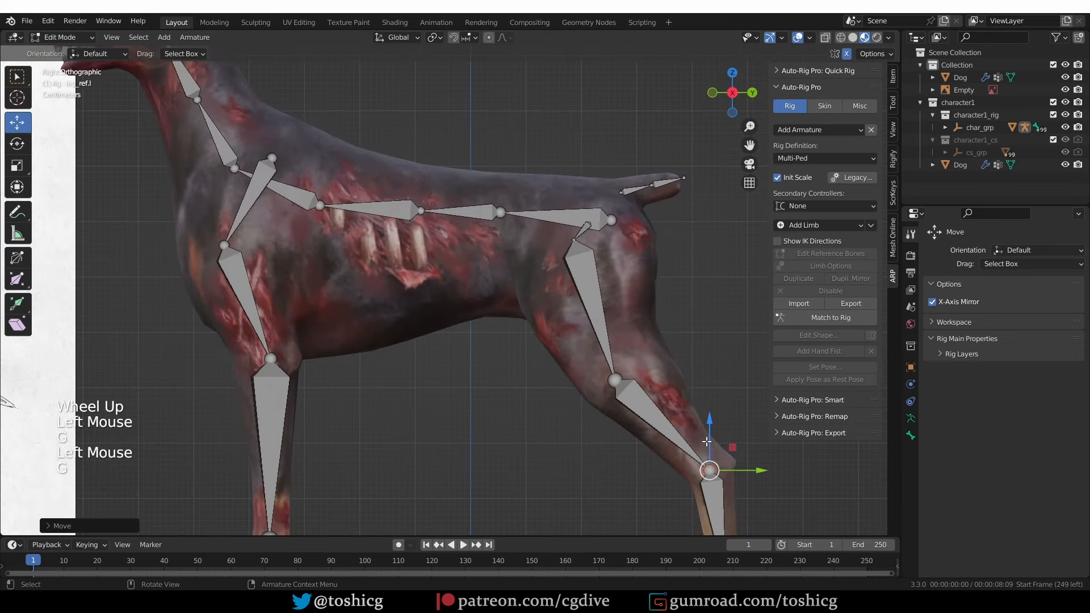
- Check the left hind leg's Limb Options for the 3 Bones Leg setting
{"action": "middle_click_drag", "start_coordinate": [620, 235], "coordinate": [651, 272]}
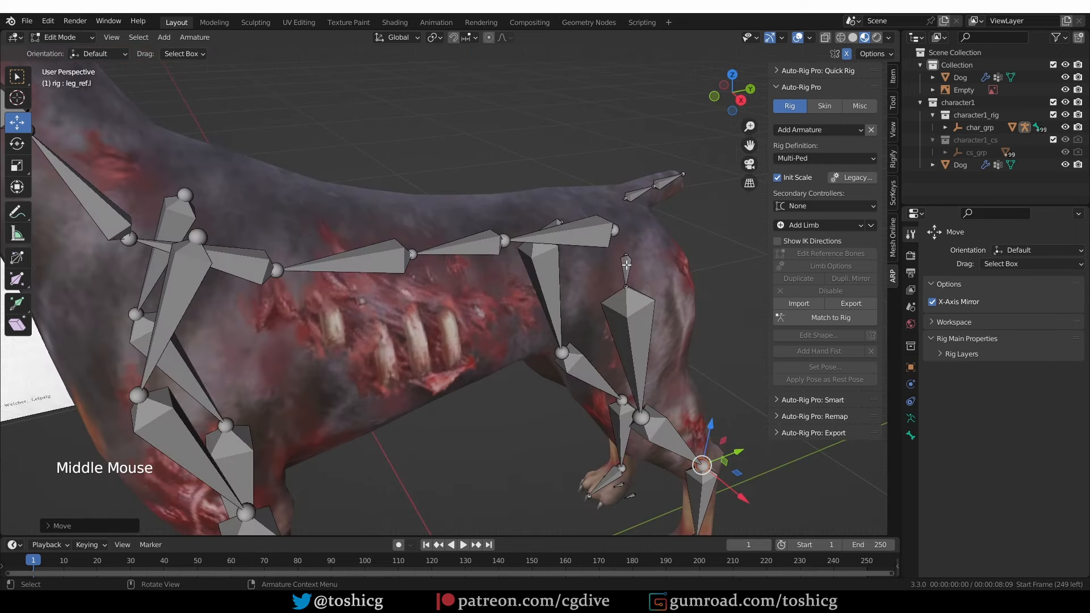
{"action": "left_click", "coordinate": [635, 364]}
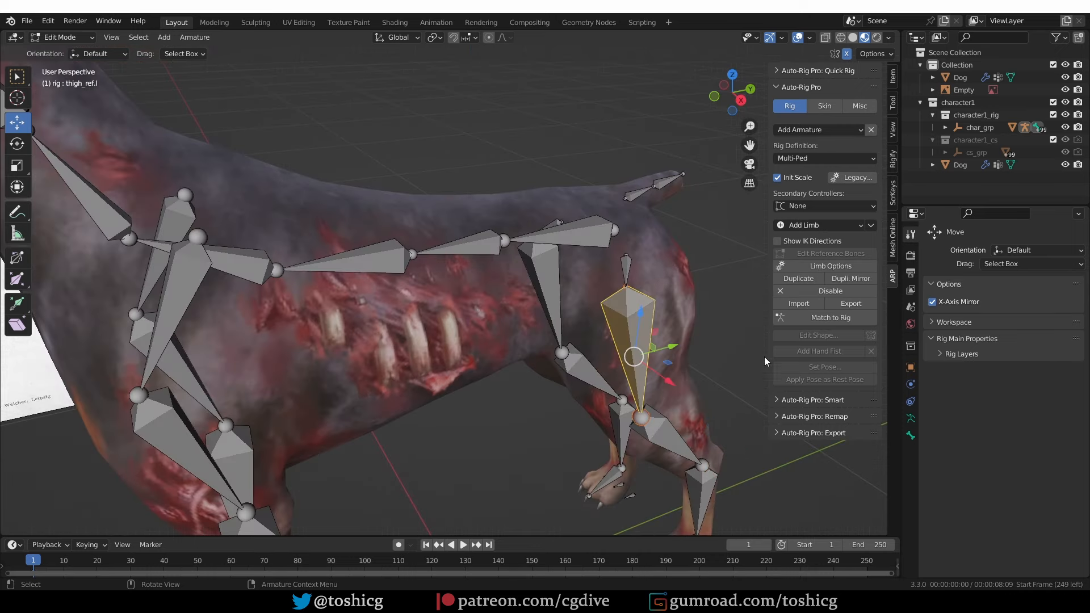
{"action": "left_click", "coordinate": [826, 268]}
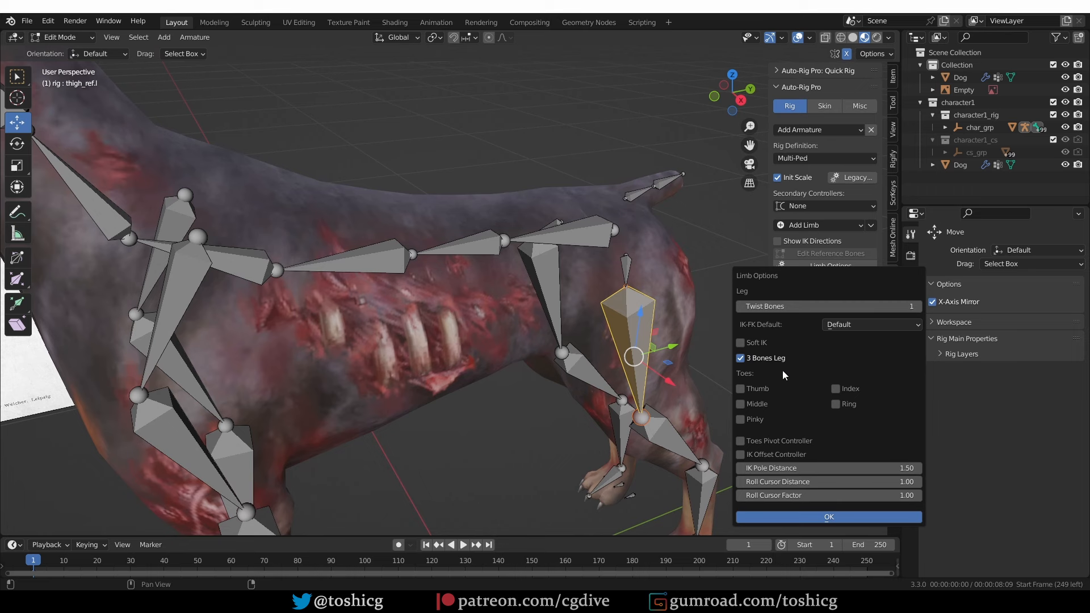
- Select the upper end of the left thigh_b reference bone and move it inward toward the pelvis
{"action": "left_click", "coordinate": [624, 267]}
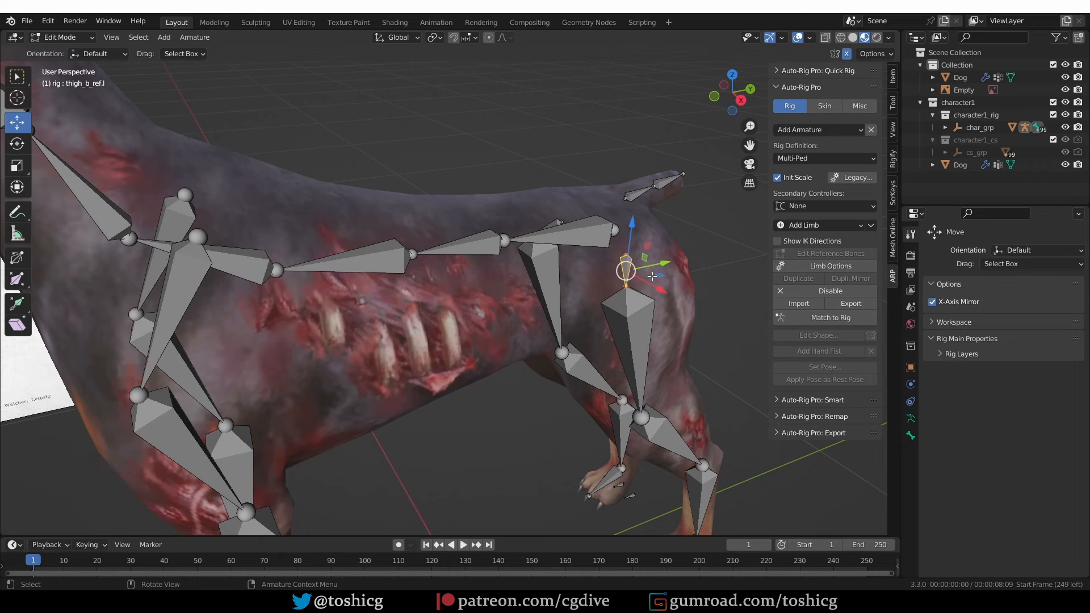
{"action": "left_click", "coordinate": [623, 250]}
{"action": "middle_click_drag", "start_coordinate": [623, 250], "coordinate": [658, 278]}
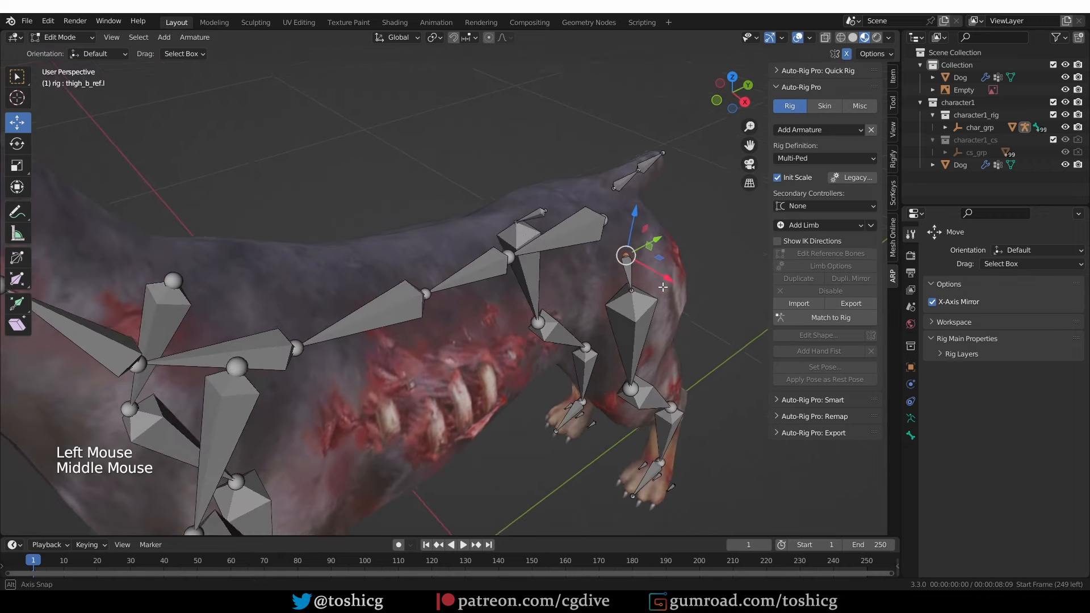
{"action": "left_click_drag", "start_coordinate": [659, 278], "coordinate": [627, 270]}
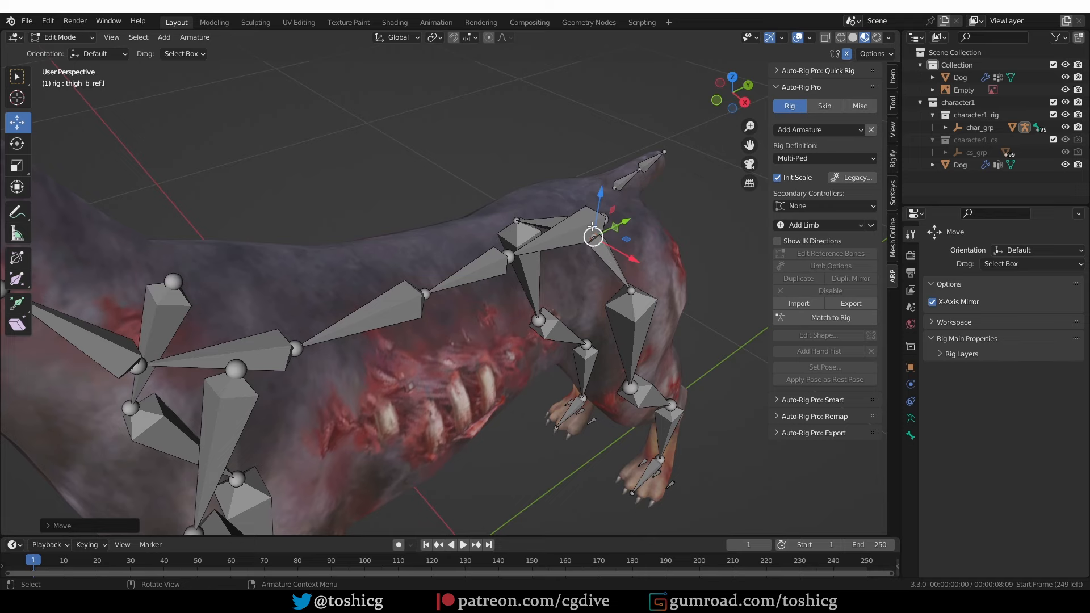
- Match the rig to the edited reference bones and switch to Object Mode
{"action": "left_click", "coordinate": [828, 318]}
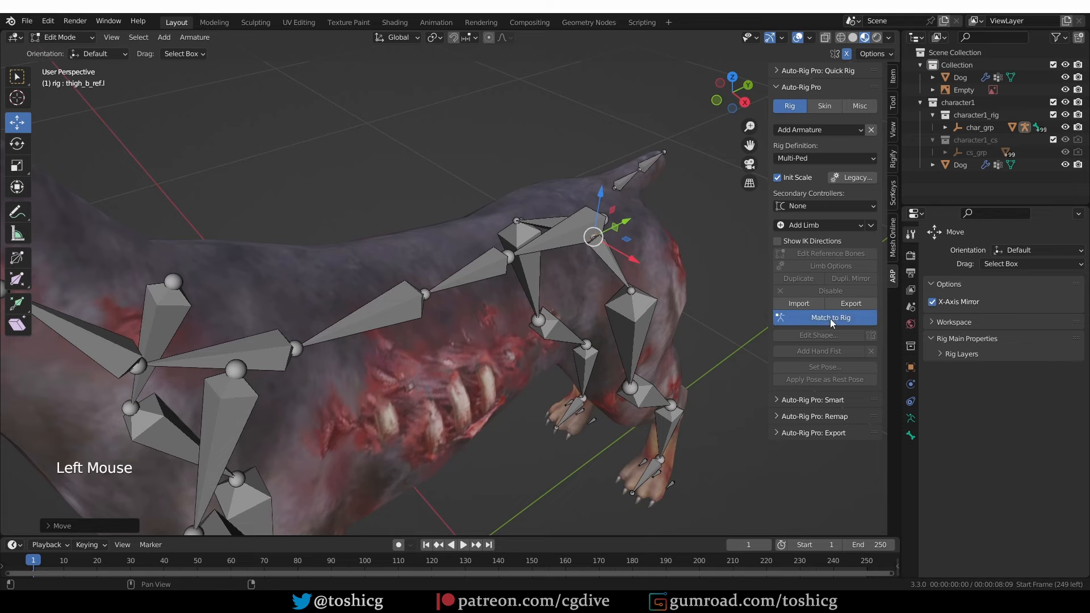
{"action": "scroll", "coordinate": [633, 309], "scroll_direction": "down", "scroll_amount": 2}
{"action": "middle_click_drag", "start_coordinate": [748, 346], "coordinate": [596, 305]}
{"action": "key", "text": "Tab"}
{"action": "middle_click_drag", "start_coordinate": [596, 305], "coordinate": [561, 302]}
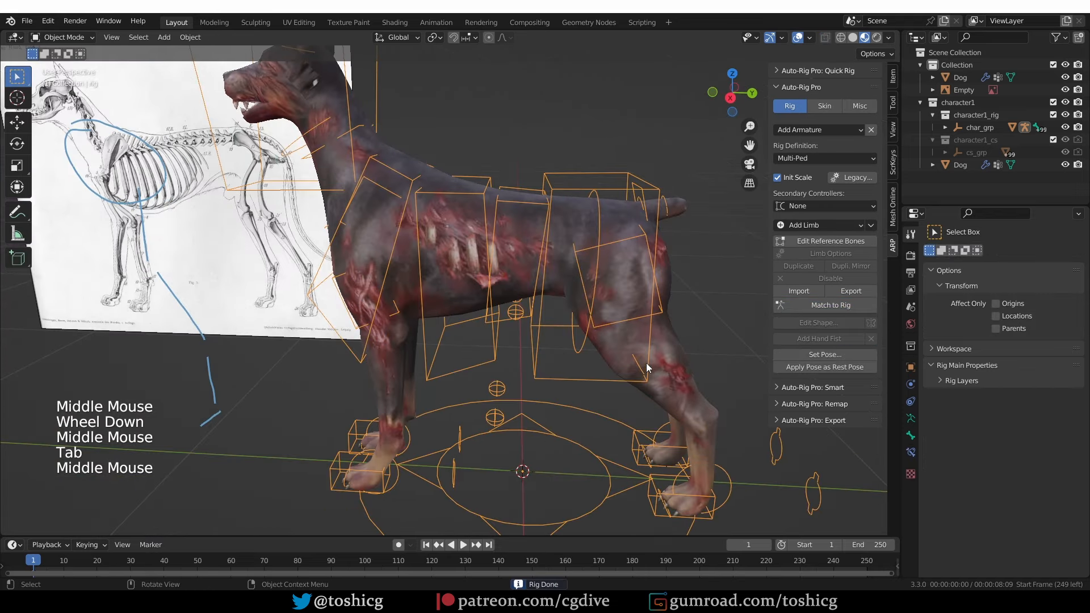
- Select the dog mesh together with the rig and bind it using the Heat Maps engine
{"action": "left_click", "coordinate": [577, 227]}
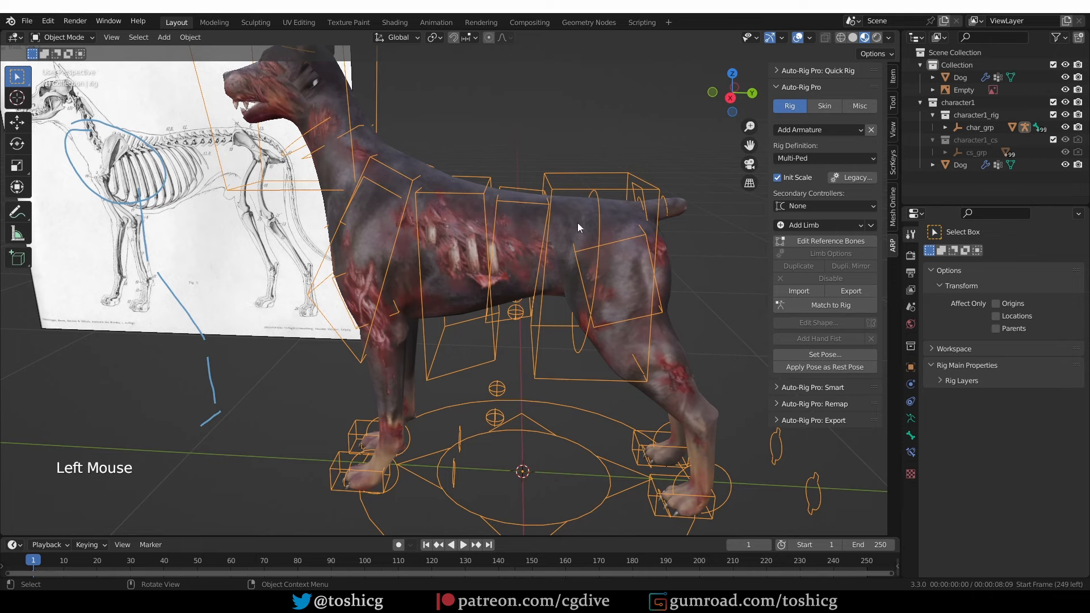
{"action": "left_click", "coordinate": [577, 176], "text": "shift"}
{"action": "left_click", "coordinate": [579, 183], "text": "shift"}
{"action": "left_click", "coordinate": [816, 107]}
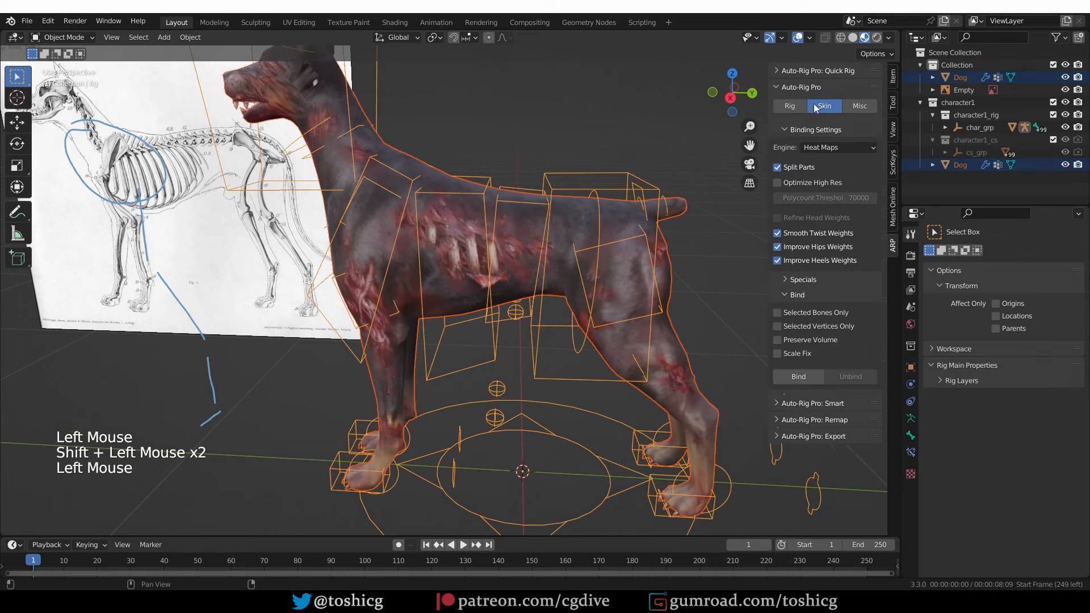
{"action": "left_click", "coordinate": [798, 377]}
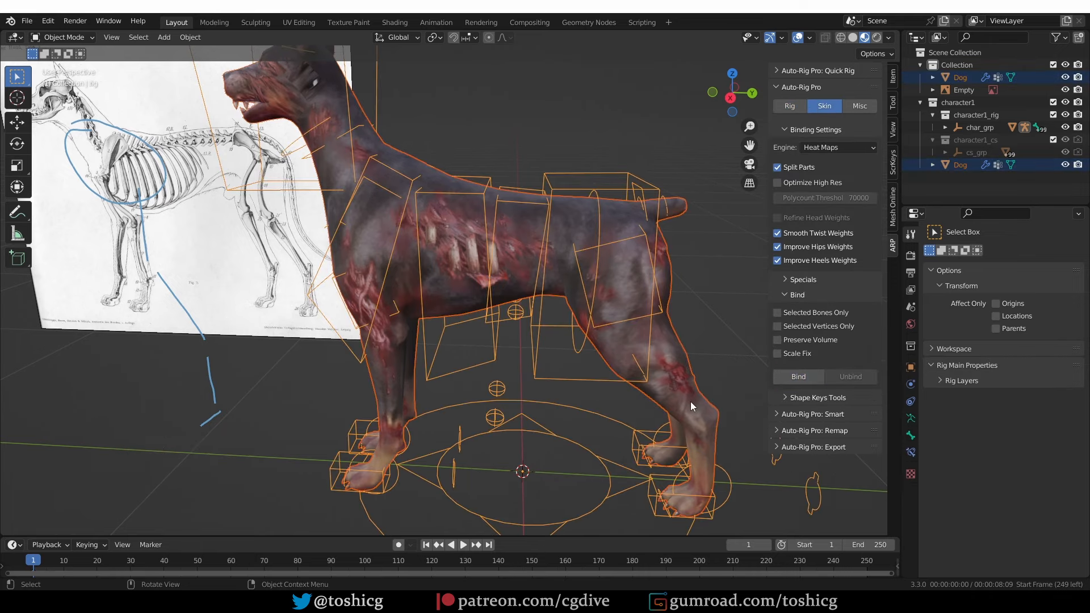
- Switch the rig to Pose Mode and raise the left hind foot IK controller to test how the leg bends
{"action": "middle_click_drag", "start_coordinate": [690, 401], "coordinate": [690, 394]}
{"action": "key", "text": "Tab"}
{"action": "middle_click_drag", "start_coordinate": [699, 478], "coordinate": [659, 454], "text": "shift"}
{"action": "left_click", "coordinate": [665, 464]}
{"action": "key", "text": "g"}
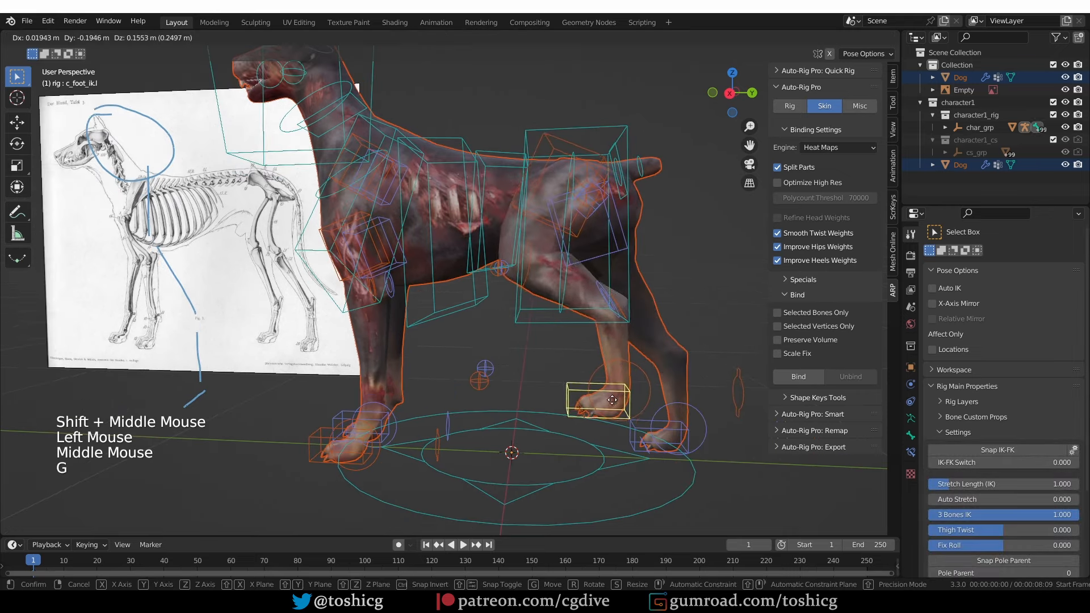
{"action": "left_click", "coordinate": [629, 381]}
{"action": "key", "text": "g"}
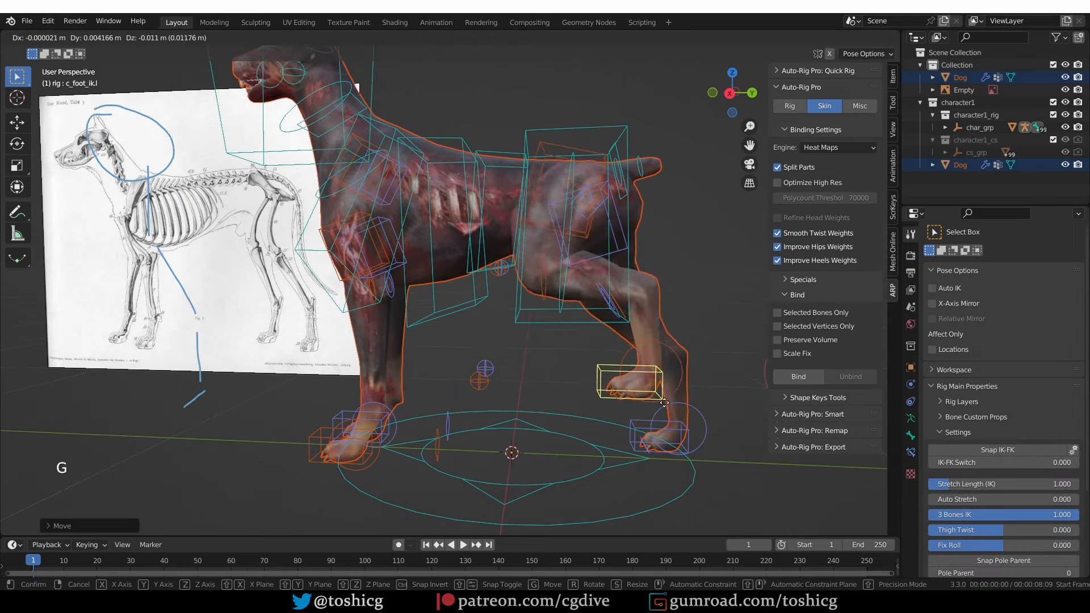
{"action": "key", "text": "r"}
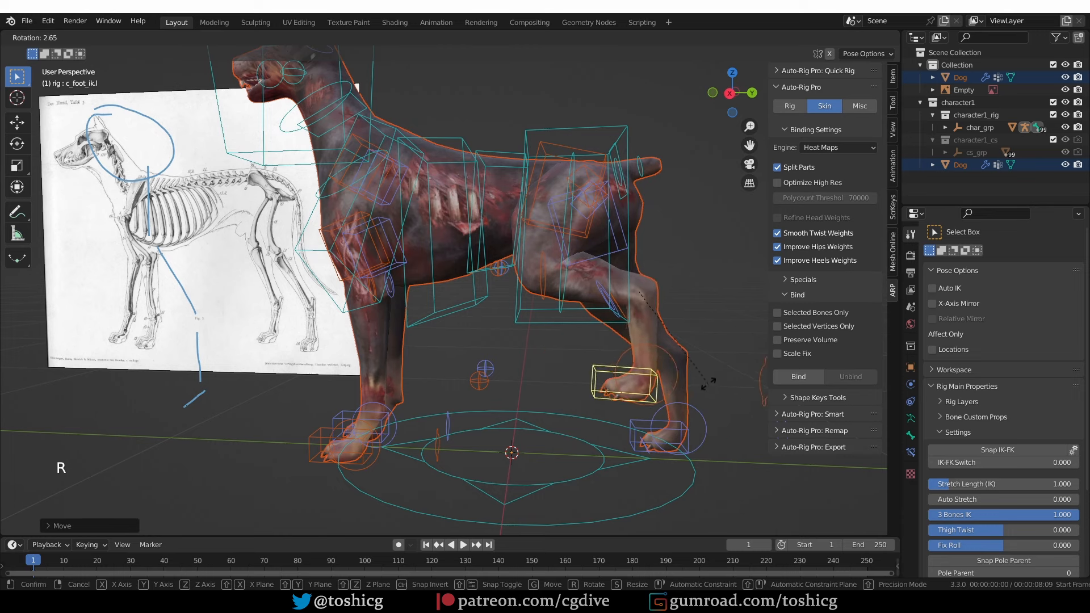
{"action": "right_click", "coordinate": [679, 380]}
- Annotate the raised left hind leg with small freehand loops at the hock and at the ankle
{"action": "key", "text": "d"}
{"action": "left_click_drag", "start_coordinate": [653, 295], "coordinate": [654, 289]}
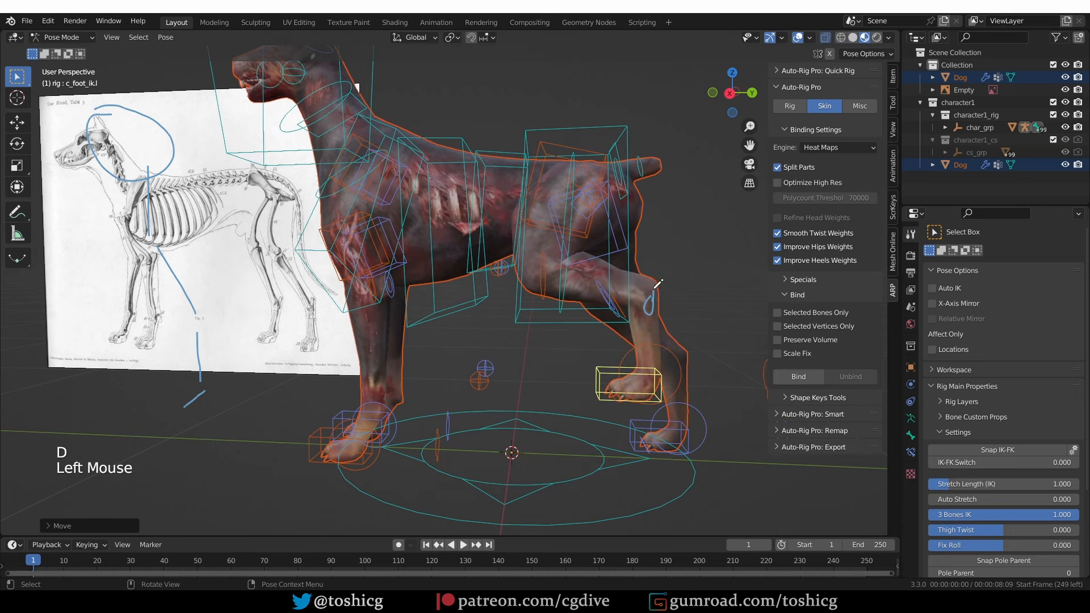
{"action": "key", "text": "d"}
{"action": "key", "text": "d"}
{"action": "left_click_drag", "start_coordinate": [653, 375], "coordinate": [656, 369]}
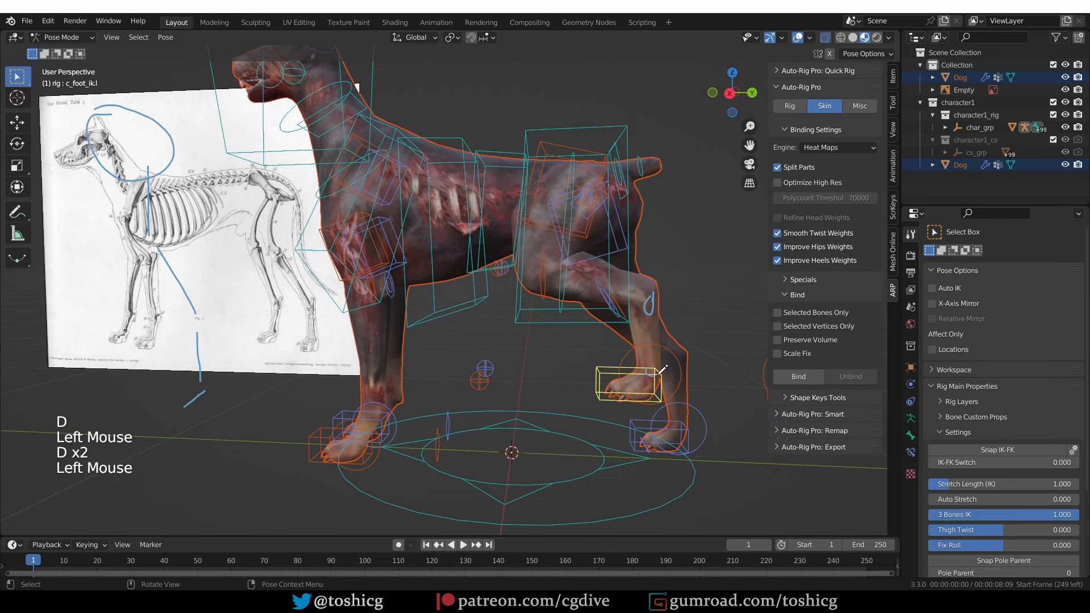
{"action": "key", "text": "d"}
- Try rotating the left hind foot IK controller to test the leg's three-bone IK behaviour
{"action": "key", "text": "r"}
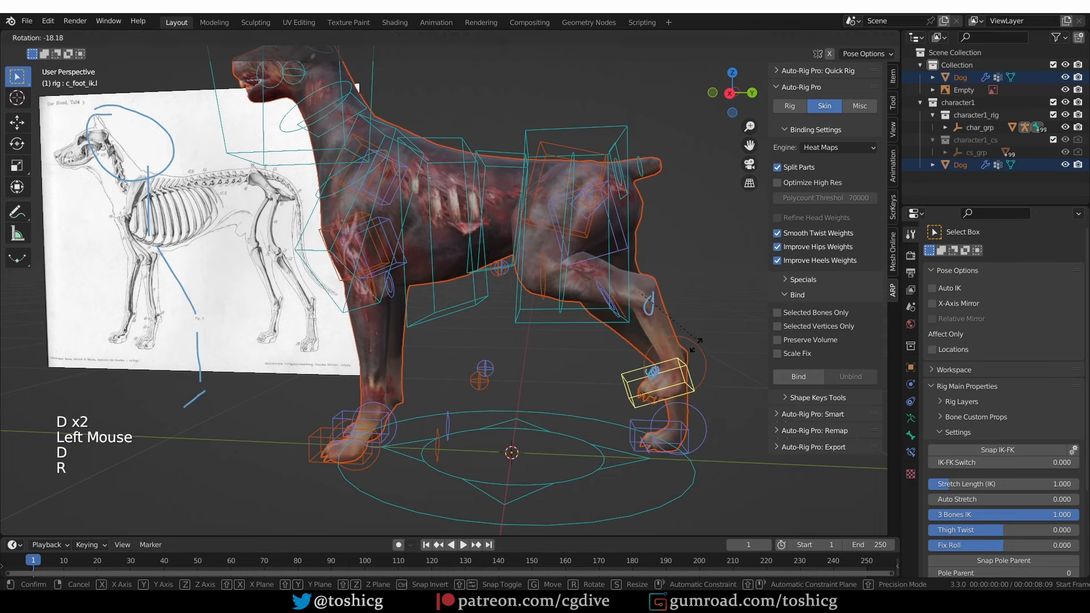
{"action": "right_click", "coordinate": [638, 395]}
{"action": "left_click", "coordinate": [611, 391]}
{"action": "middle_click_drag", "start_coordinate": [611, 395], "coordinate": [643, 418]}
{"action": "key", "text": "r"}
{"action": "key", "text": "r"}
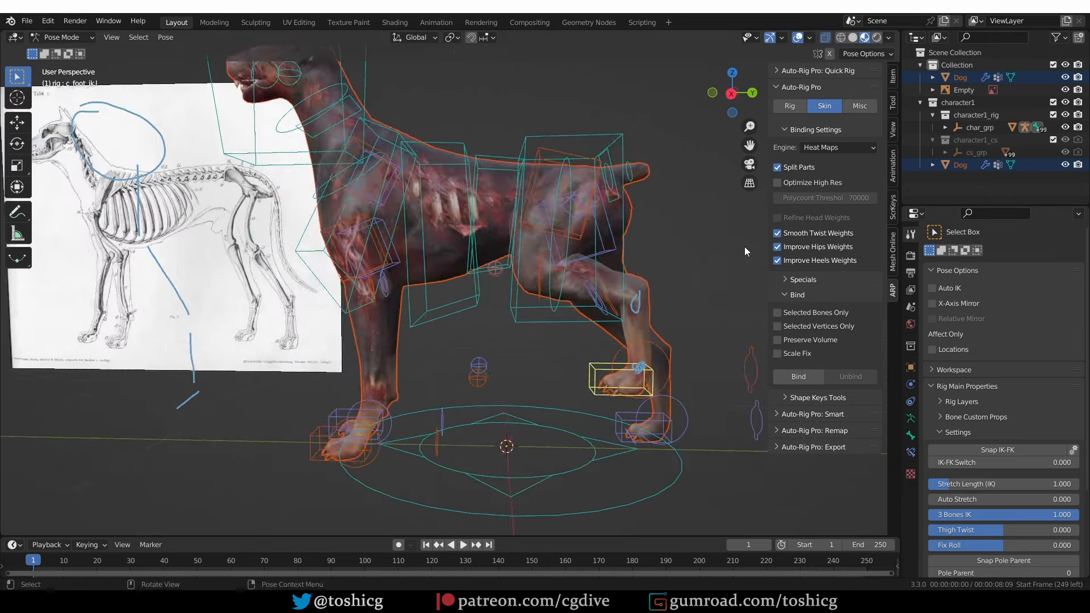
- From behind the dog, rotate the left thigh_b controller to pose the upper hind leg
{"action": "middle_click_drag", "start_coordinate": [745, 250], "coordinate": [669, 279]}
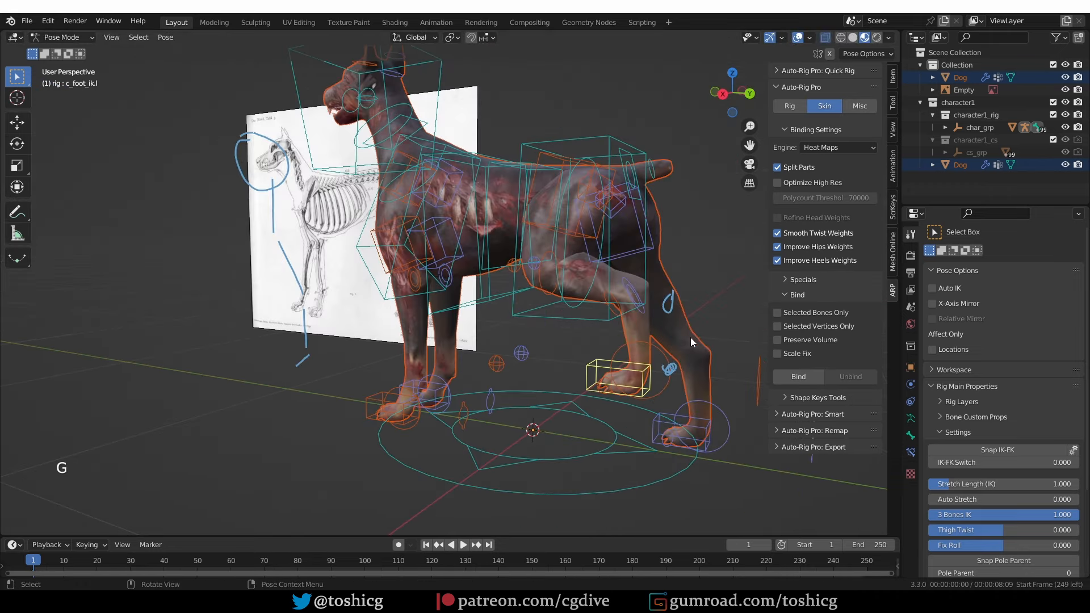
{"action": "scroll", "coordinate": [653, 175], "scroll_direction": "up", "scroll_amount": 2}
{"action": "middle_click_drag", "start_coordinate": [636, 232], "coordinate": [657, 196]}
{"action": "left_click", "coordinate": [655, 158]}
{"action": "key", "text": "r"}
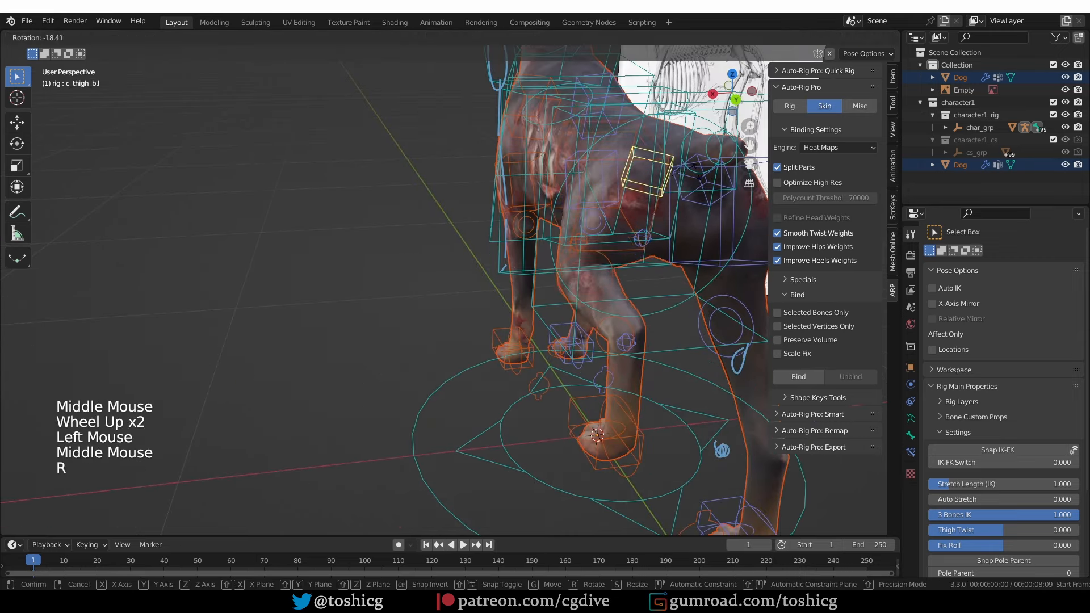
{"action": "left_click", "coordinate": [711, 236]}
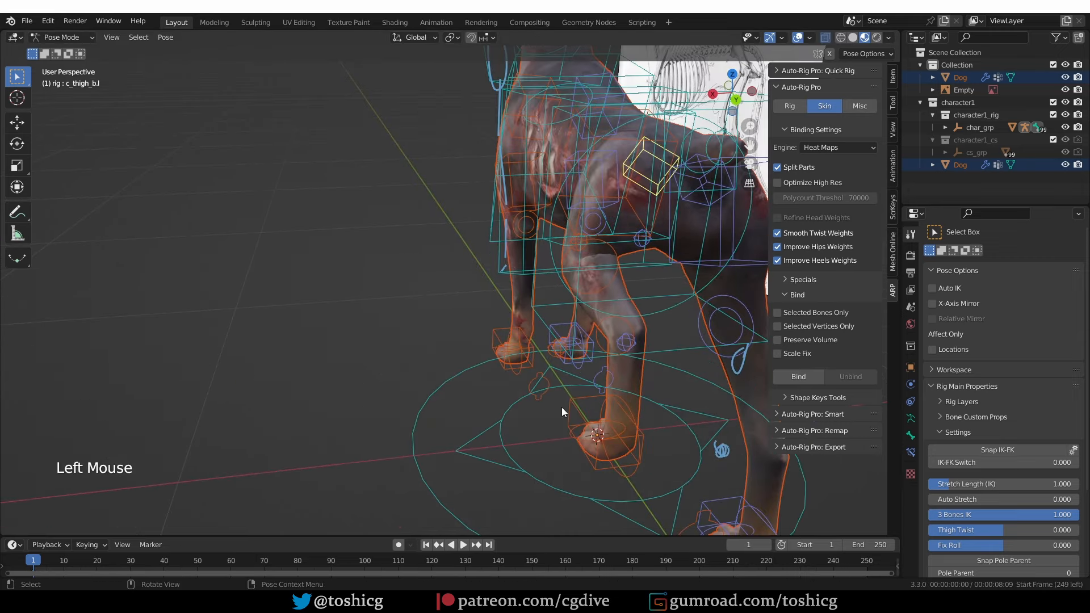
- Try lifting the left hind foot IK controller with the thigh_b controller rotated
{"action": "left_click", "coordinate": [575, 415]}
{"action": "key", "text": "g"}
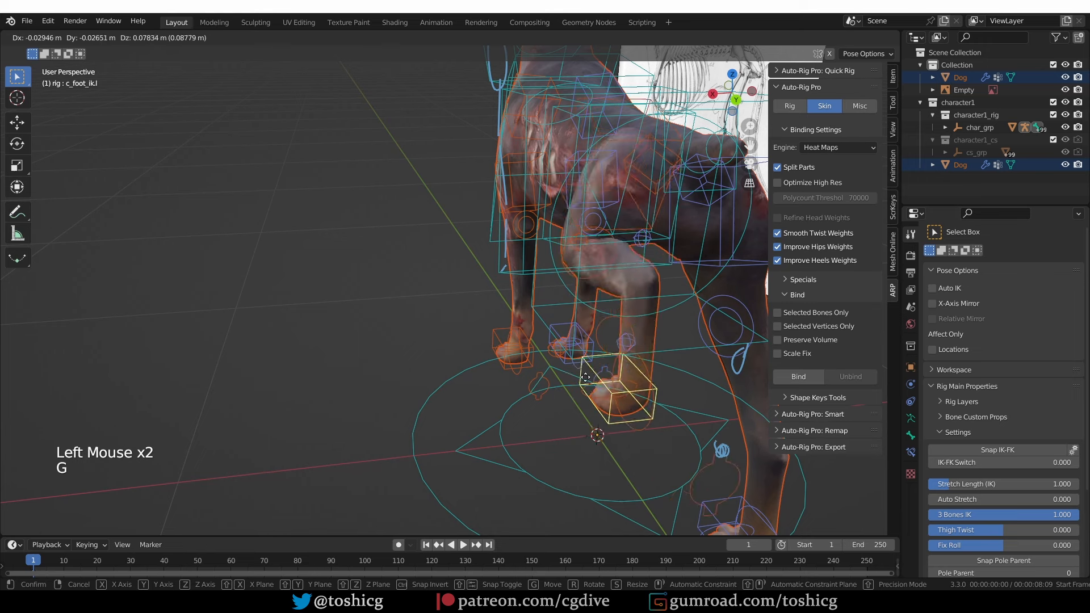
{"action": "left_click", "coordinate": [570, 377]}
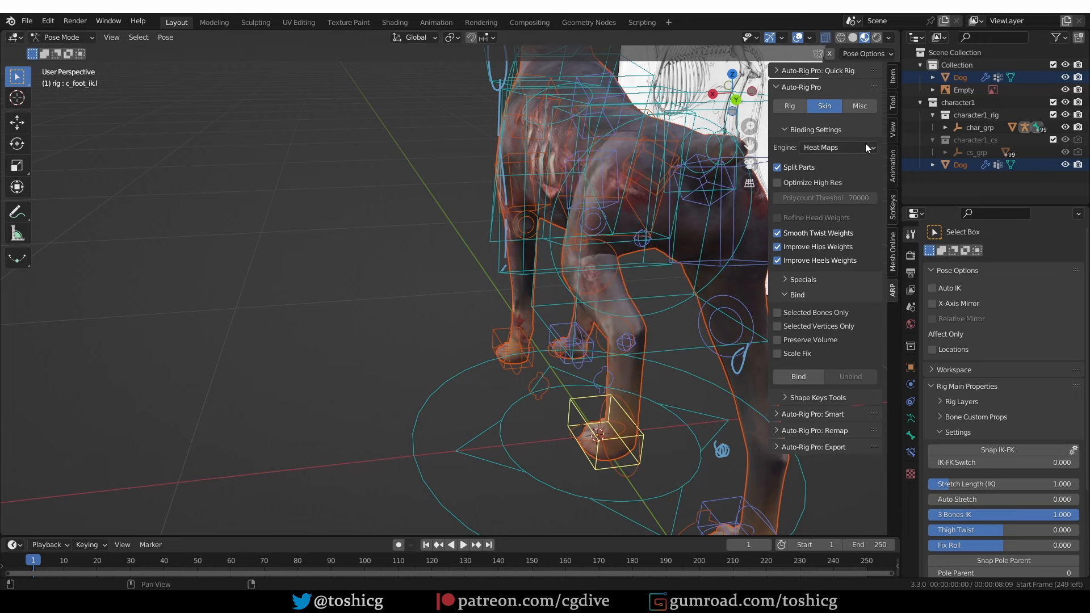
- Set 3 Bones IK to 0 on the left hind foot controller, and move and rotate it to test the leg
{"action": "left_click", "coordinate": [894, 103]}
{"action": "double_click", "coordinate": [853, 372]}
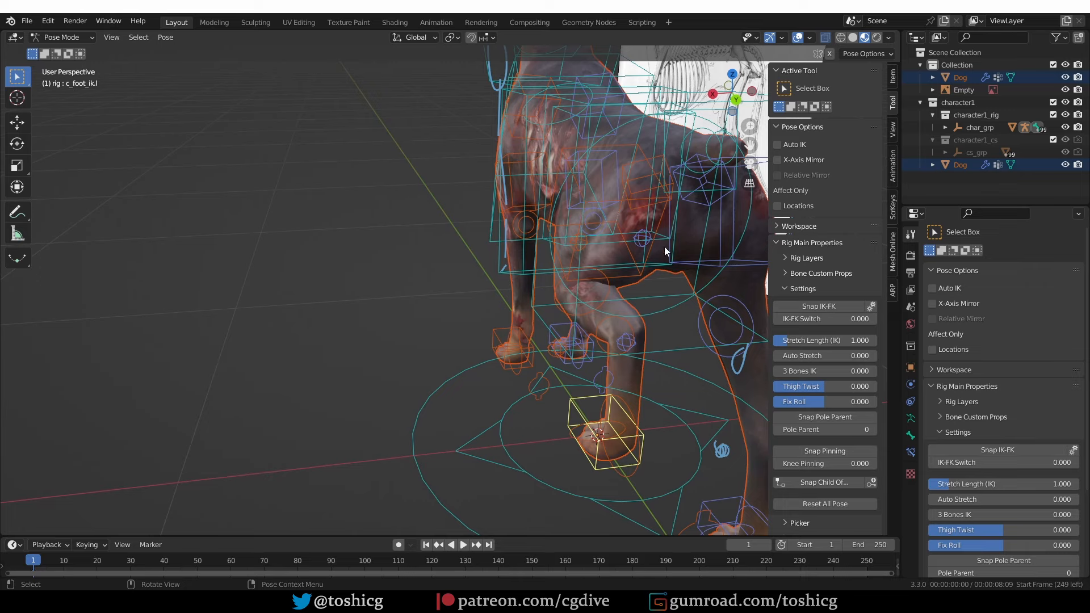
{"action": "key", "text": "g"}
{"action": "middle_click_drag", "start_coordinate": [636, 424], "coordinate": [602, 418]}
{"action": "key", "text": "g"}
{"action": "key", "text": "r"}
{"action": "left_click", "coordinate": [581, 430]}
- Turn off the viewport overlays and undo the accidental hiding of the left hind foot controller
{"action": "scroll", "coordinate": [601, 418], "scroll_direction": "down", "scroll_amount": 2}
{"action": "key", "text": "alt+shift+z"}
{"action": "key", "text": "h"}
{"action": "key", "text": "g"}
{"action": "right_click", "coordinate": [641, 412]}
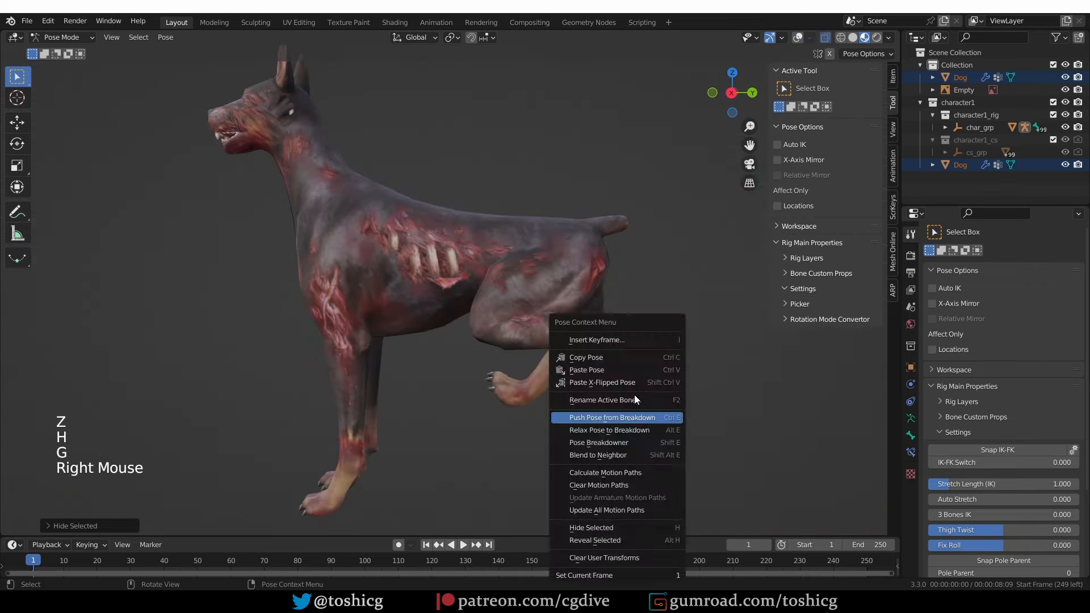
{"action": "key", "text": "g"}
{"action": "key", "text": "ctrl+z"}
- Test the left hind foot IK controller by moving it, clearing its rotation, moving it again and rotating it to bend the leg
{"action": "right_click", "coordinate": [707, 379]}
{"action": "key", "text": "g"}
{"action": "key", "text": "g"}
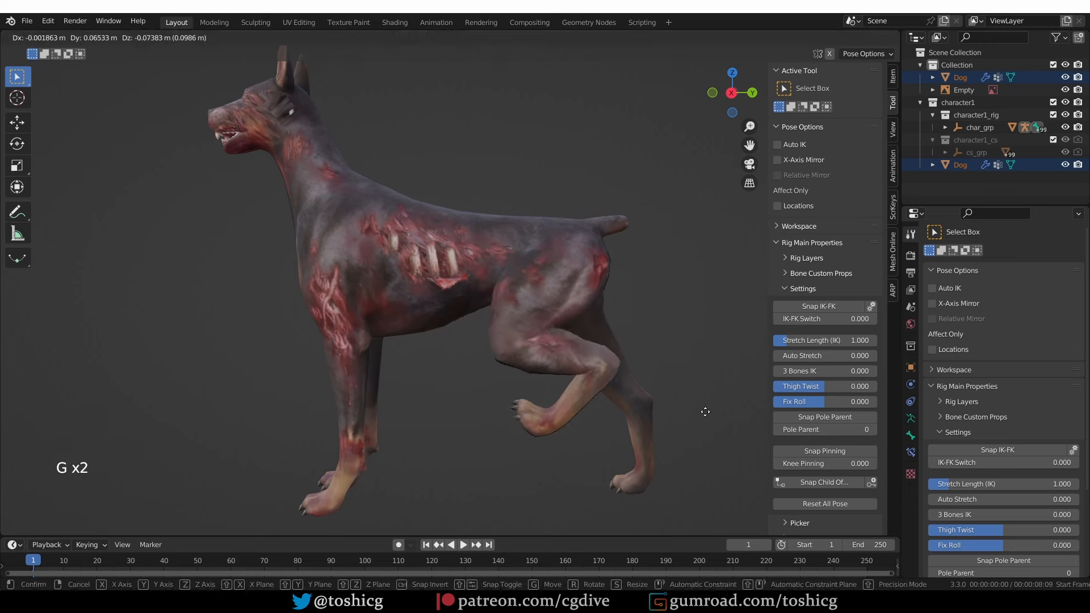
{"action": "key", "text": "alt+r"}
{"action": "key", "text": "g"}
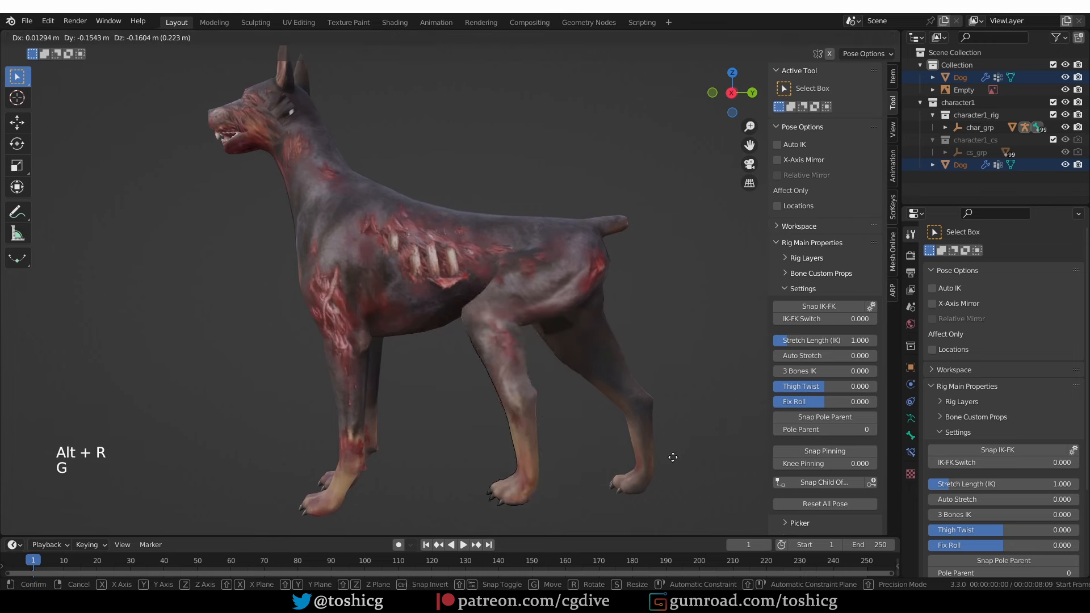
{"action": "left_click", "coordinate": [723, 450]}
{"action": "key", "text": "r"}
{"action": "key", "text": "r"}
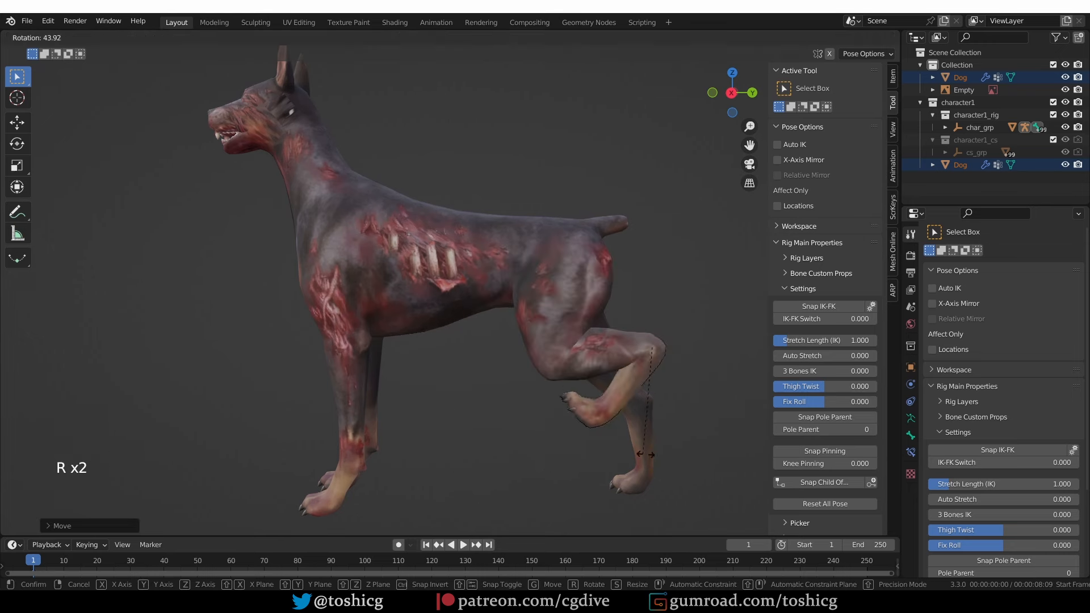
{"action": "left_click", "coordinate": [691, 437]}
- Turn the viewport overlays back on and clear all pose transforms of the left hind foot controller
{"action": "key", "text": "z"}
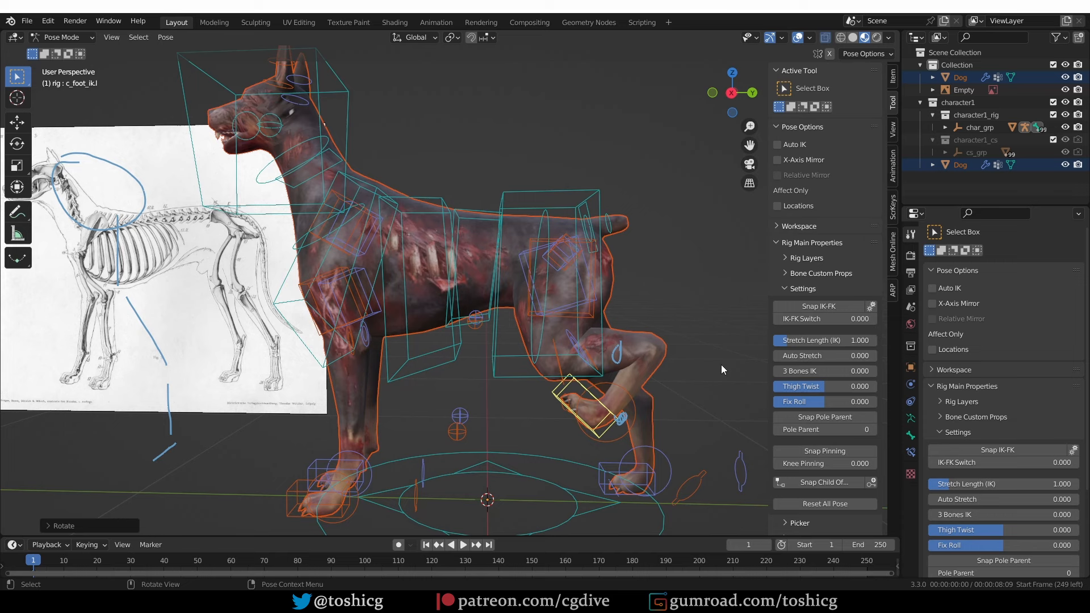
{"action": "left_click", "coordinate": [165, 37]}
{"action": "mouse_move", "coordinate": [187, 63]}
{"action": "left_click", "coordinate": [315, 64]}
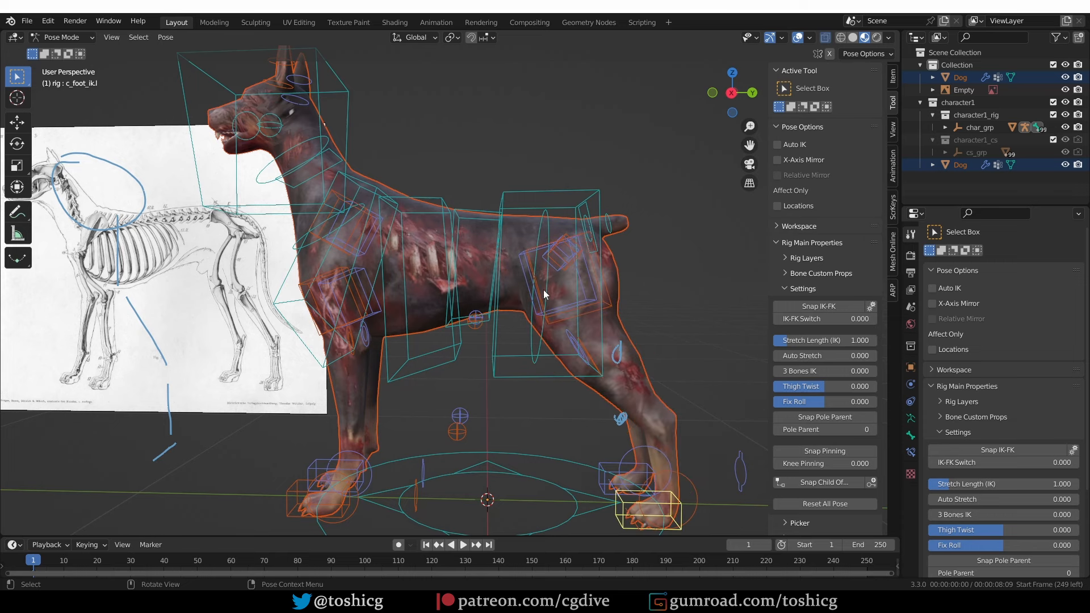
- Return the rig to an earlier state through the Undo History and switch to Pose Mode
{"action": "left_click", "coordinate": [49, 21]}
{"action": "mouse_move", "coordinate": [85, 65]}
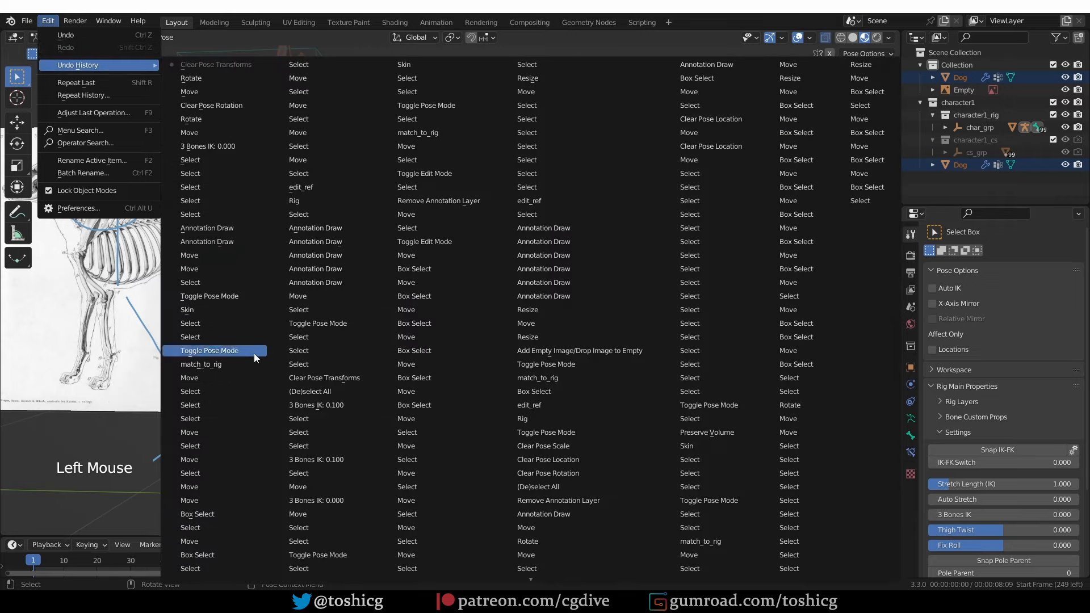
{"action": "left_click", "coordinate": [349, 202]}
{"action": "key", "text": "Tab"}
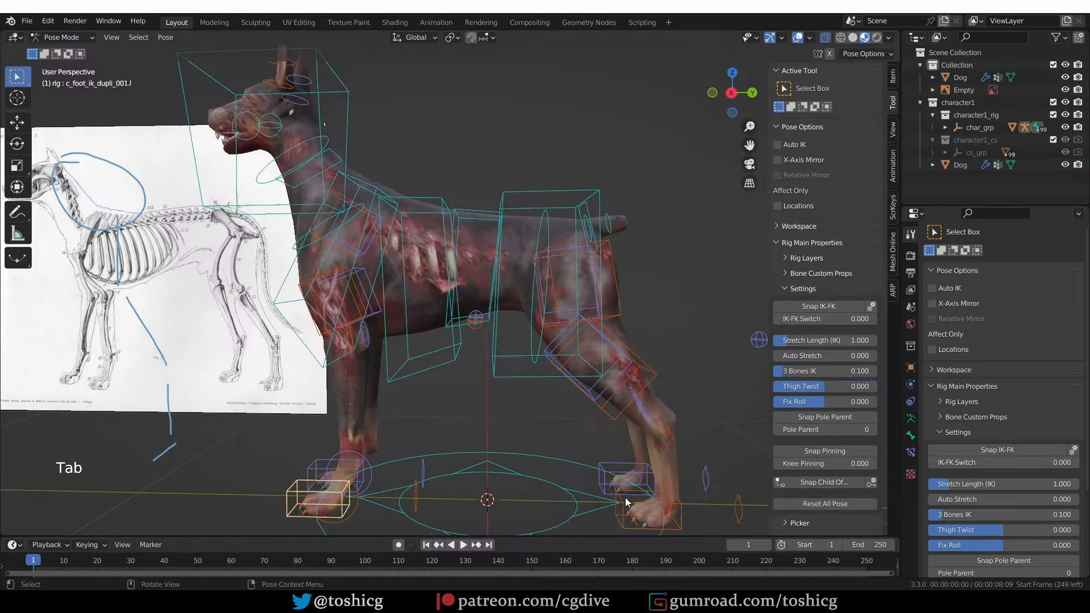
- Move and try rotating the left hind foot IK controller to test the bend of the three-bone leg
{"action": "left_click", "coordinate": [562, 449]}
{"action": "key", "text": "g"}
{"action": "left_click", "coordinate": [508, 410]}
{"action": "key", "text": "r"}
{"action": "key", "text": "r"}
{"action": "right_click", "coordinate": [632, 435]}
{"action": "middle_click_drag", "start_coordinate": [632, 435], "coordinate": [588, 415]}
{"action": "key", "text": "g"}
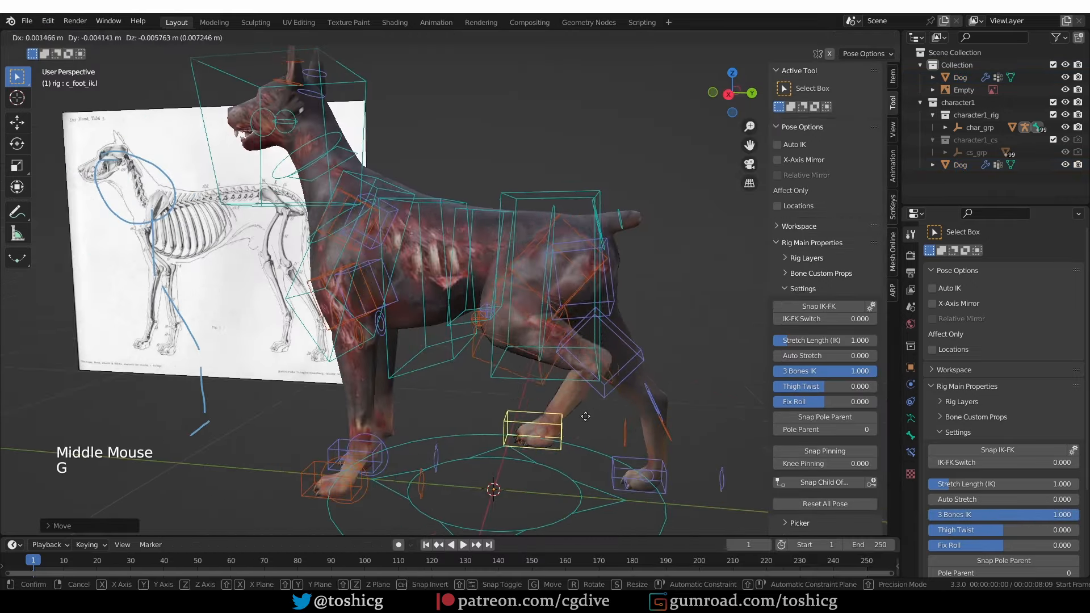
{"action": "left_click", "coordinate": [573, 406]}
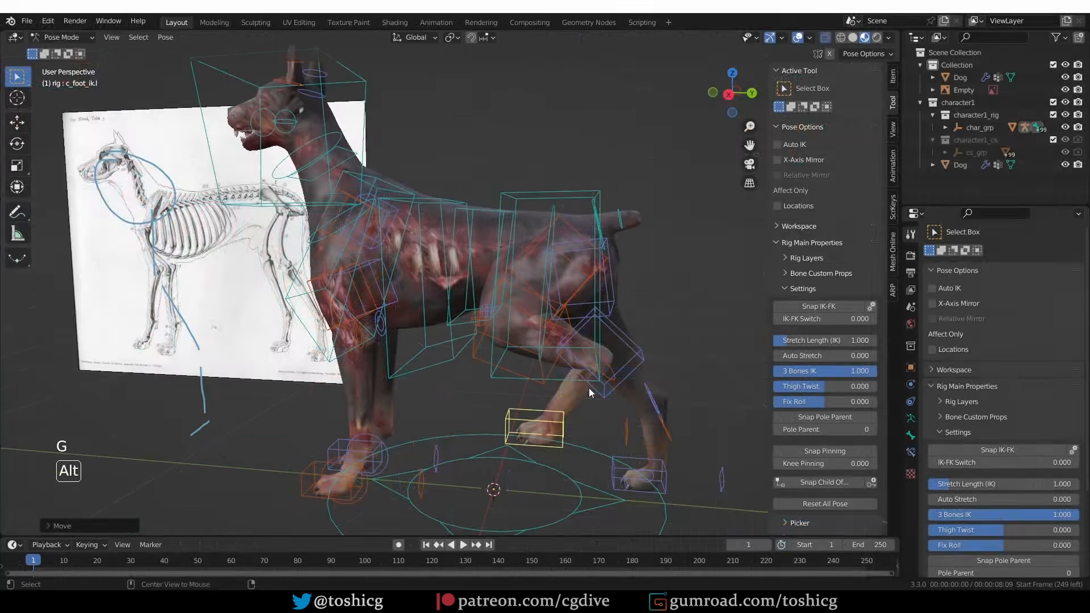
- Clear the left hind foot controller's location and rotation, and try moving it in the right orthographic view
{"action": "key", "text": "alt+g"}
{"action": "key", "text": "alt+r"}
{"action": "key", "text": "KP_3"}
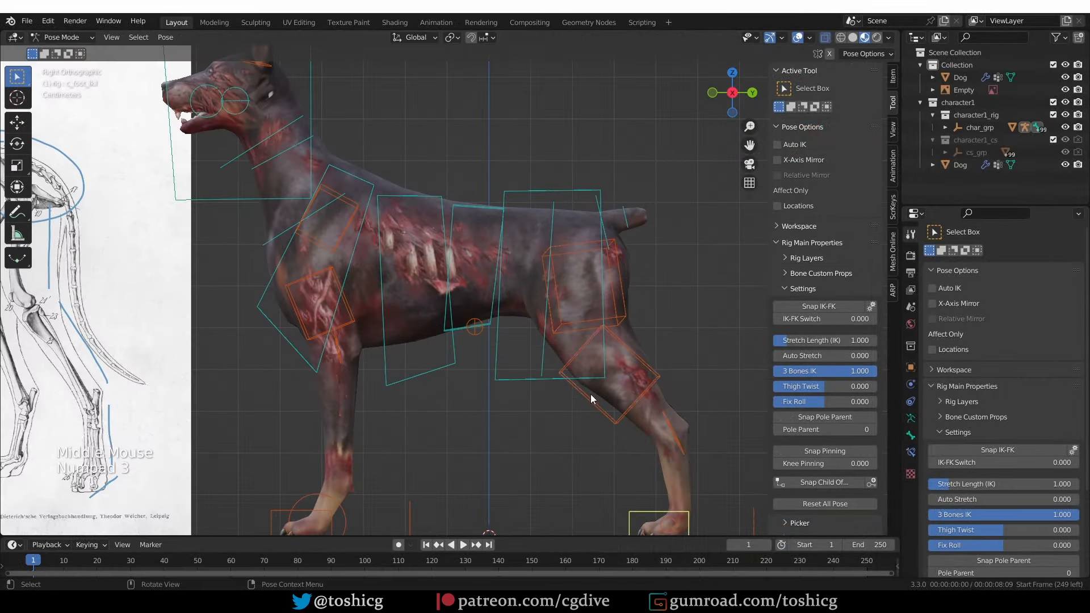
{"action": "key", "text": "g"}
{"action": "right_click", "coordinate": [434, 277]}
{"action": "scroll", "coordinate": [551, 374], "scroll_direction": "down", "scroll_amount": 2}
{"action": "middle_click_drag", "start_coordinate": [551, 375], "coordinate": [451, 349], "text": "shift"}
{"action": "scroll", "coordinate": [451, 350], "scroll_direction": "up", "scroll_amount": 2}
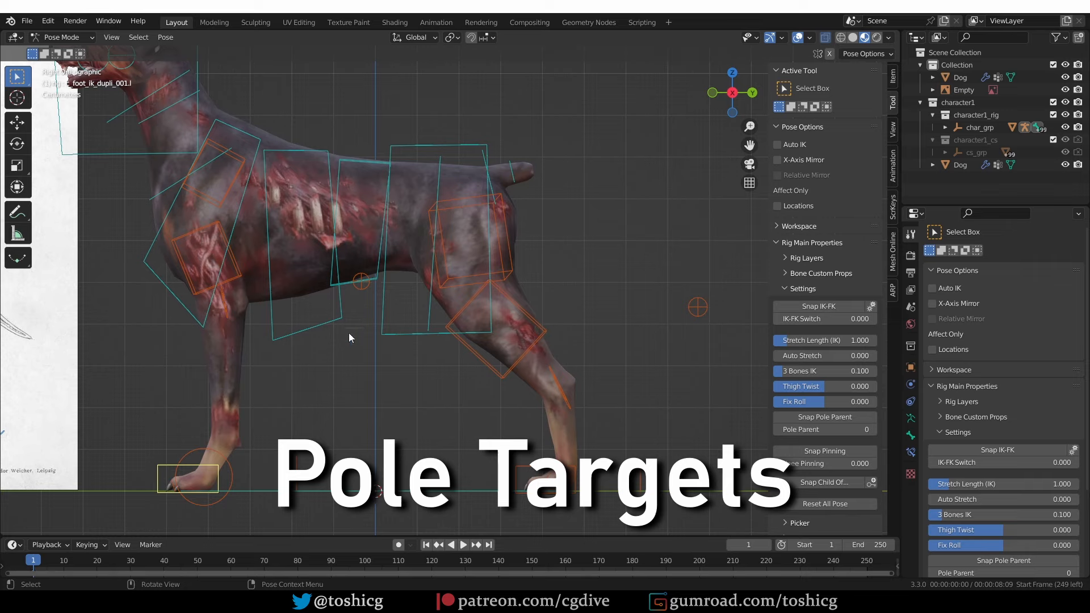
- Test the left front leg's pole target by moving it around, and return it to its rest position
{"action": "mouse_move", "coordinate": [349, 333]}
{"action": "middle_mouse_down"}
{"action": "mouse_move", "coordinate": [386, 352]}
{"action": "mouse_move", "coordinate": [354, 342]}
{"action": "middle_mouse_up"}
{"action": "left_click", "coordinate": [344, 276]}
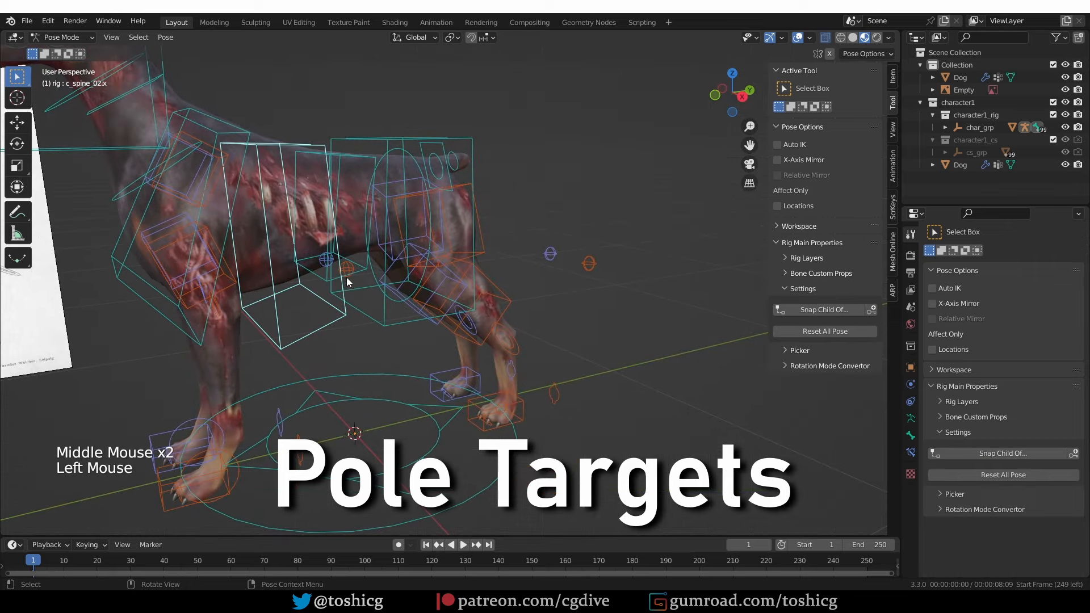
{"action": "left_click", "coordinate": [346, 275]}
{"action": "middle_click_drag", "start_coordinate": [353, 295], "coordinate": [450, 331]}
{"action": "key", "text": "g"}
{"action": "key", "text": "g"}
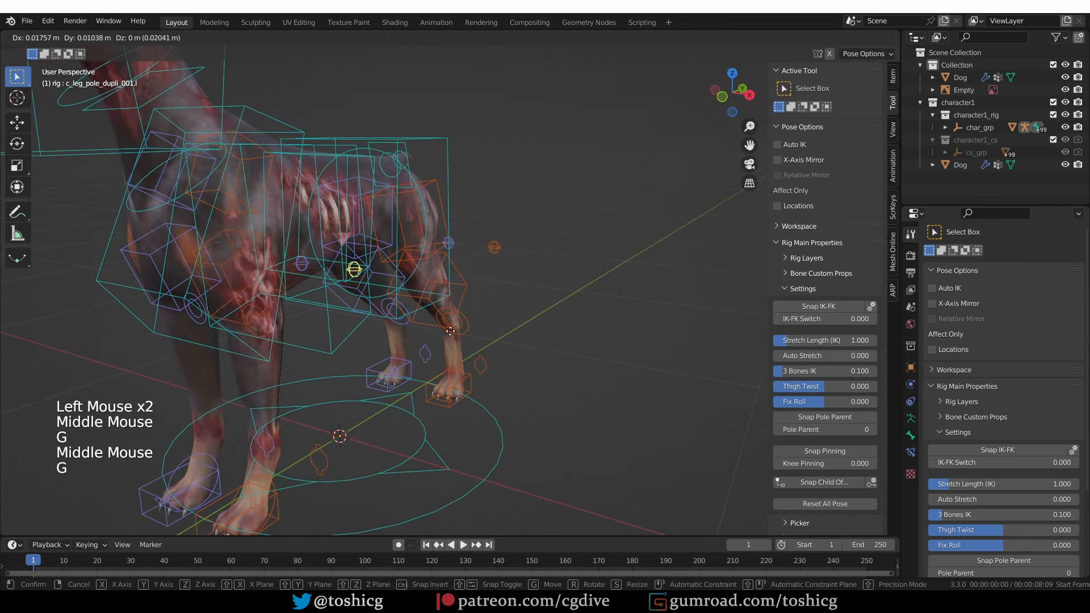
{"action": "key", "text": "g"}
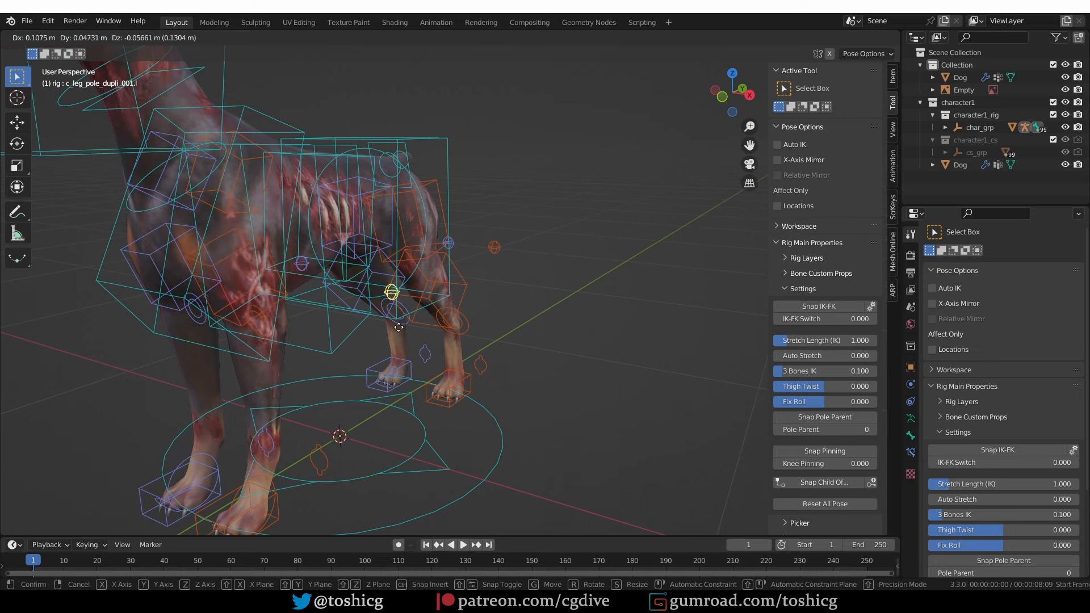
{"action": "left_click", "coordinate": [420, 340]}
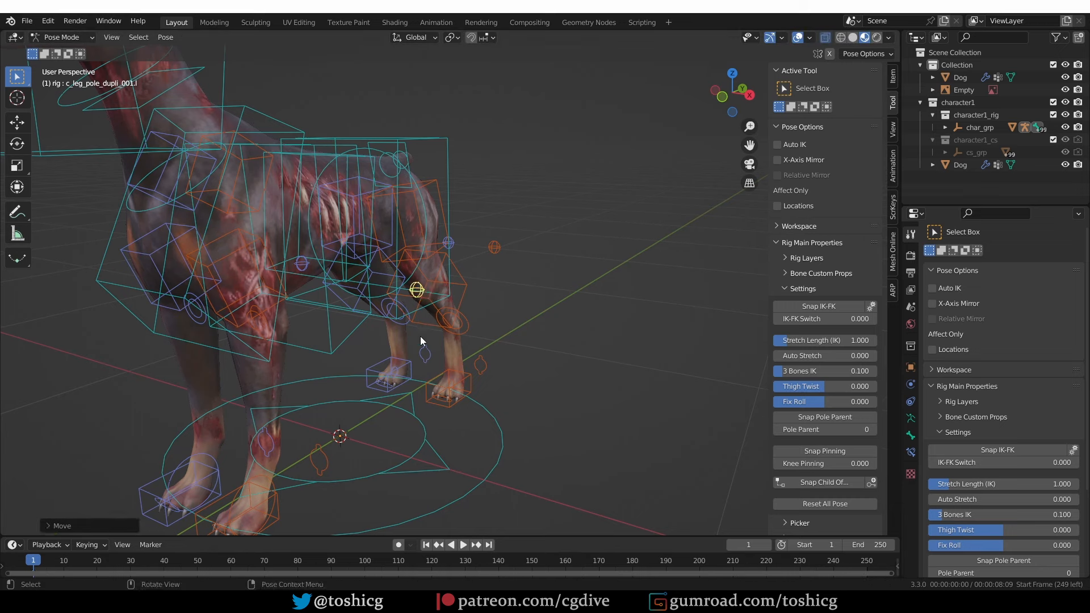
{"action": "middle_click_drag", "start_coordinate": [420, 340], "coordinate": [221, 469], "text": "alt"}
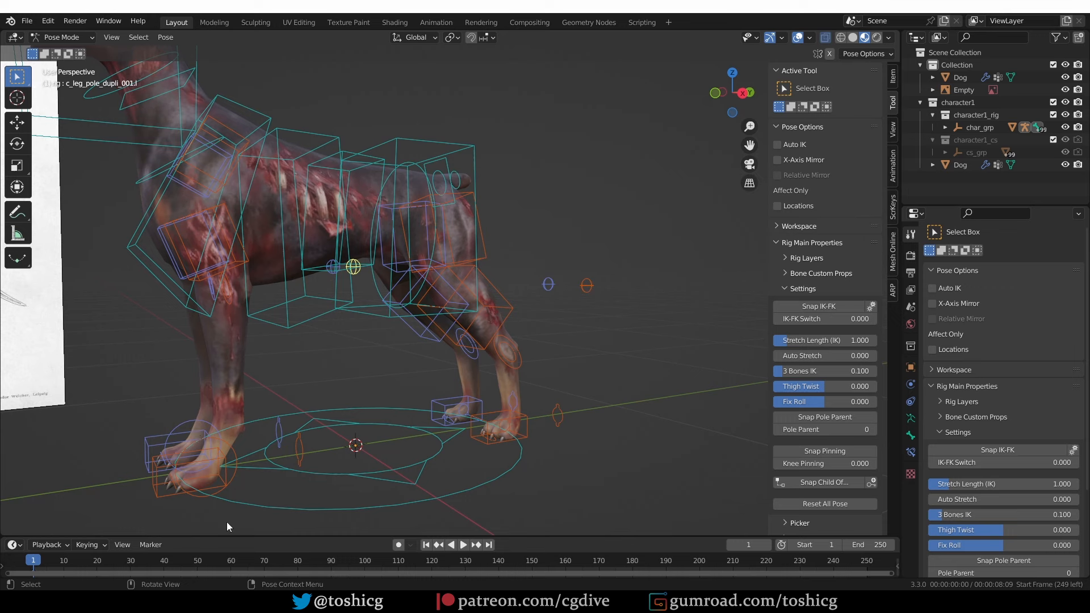
- Use Snap Pole Parent on the left front foot controller to set Pole Parent to 1, and move the foot to test it
{"action": "left_click", "coordinate": [162, 480]}
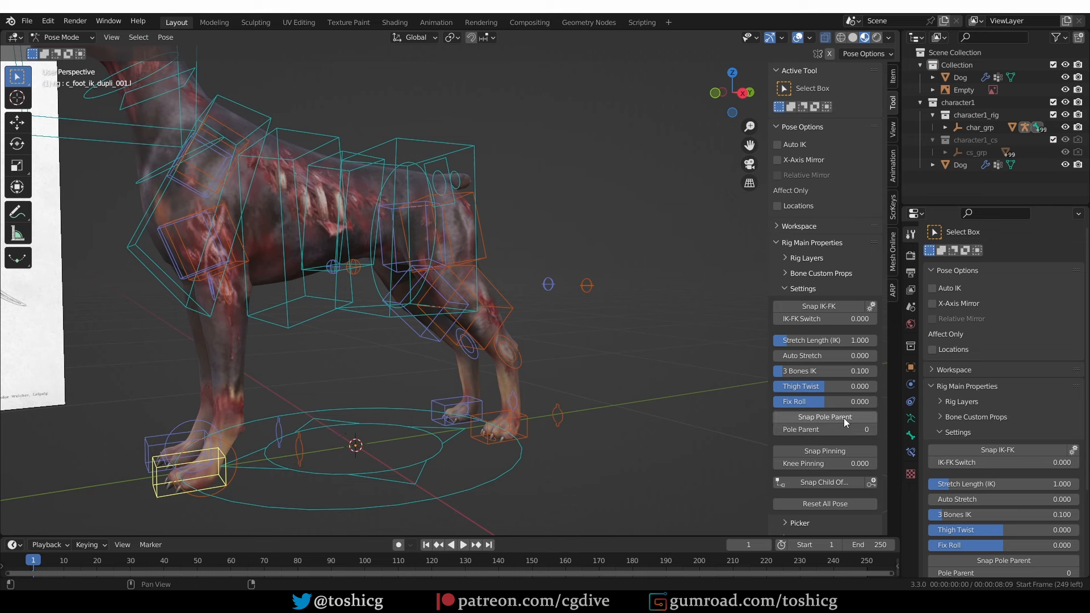
{"action": "left_click", "coordinate": [812, 422]}
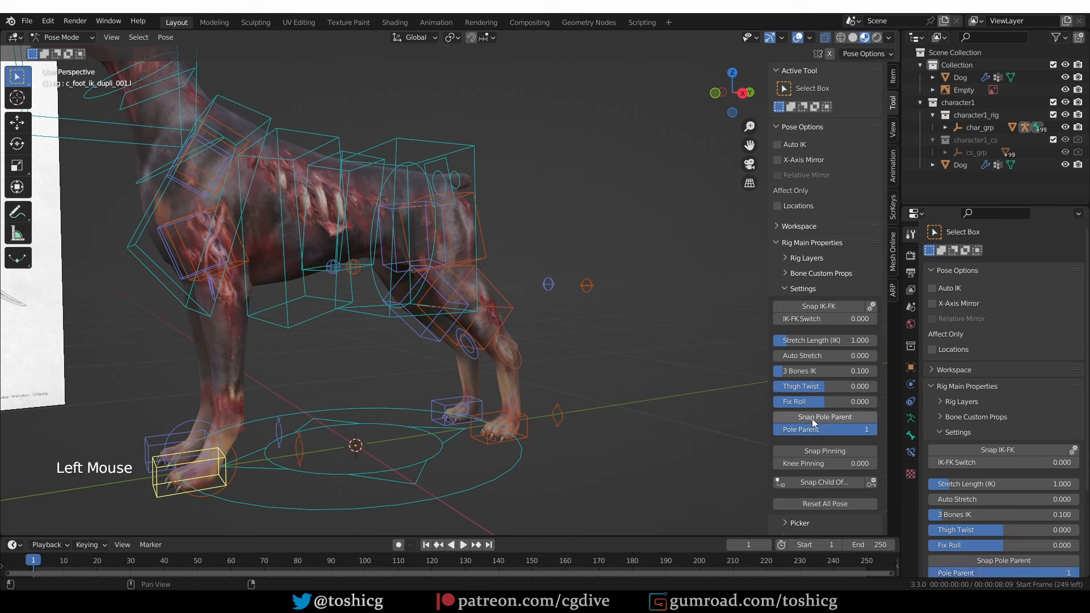
{"action": "key", "text": "g"}
{"action": "key", "text": "g"}
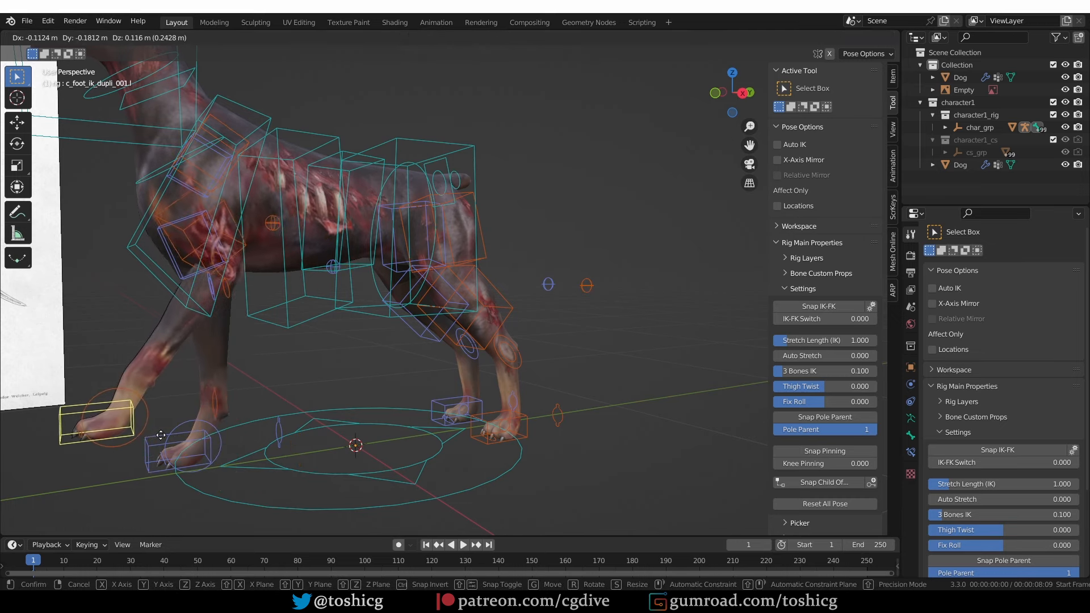
{"action": "left_click", "coordinate": [177, 435]}
- In the right orthographic view, try moving the left front foot controller far forward past the pole target
{"action": "key", "text": "KP_3"}
{"action": "middle_click_drag", "start_coordinate": [584, 411], "coordinate": [534, 447]}
{"action": "key", "text": "KP_3"}
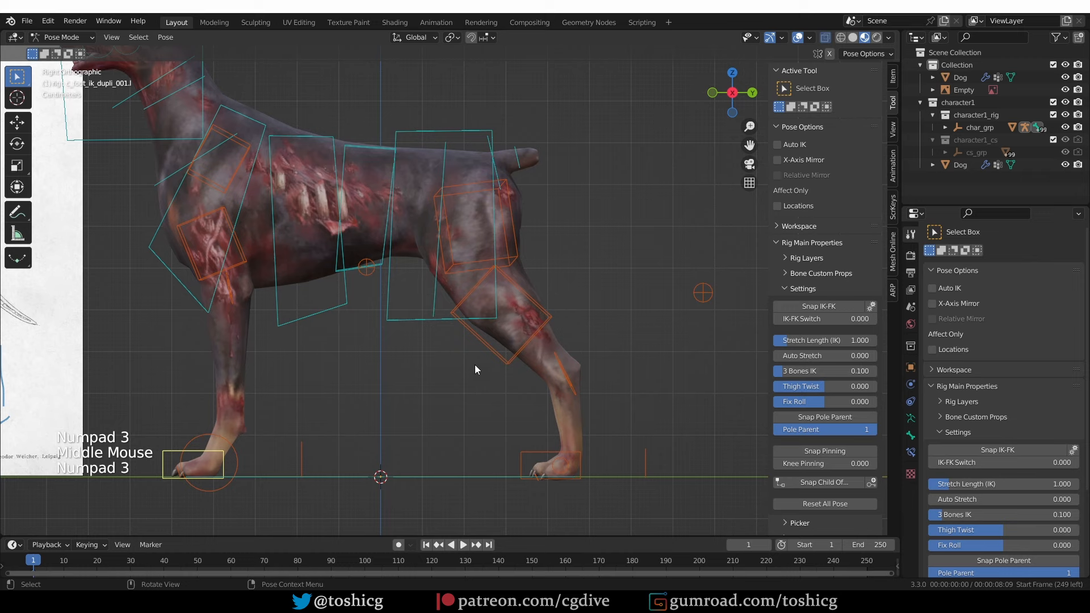
{"action": "key", "text": "g"}
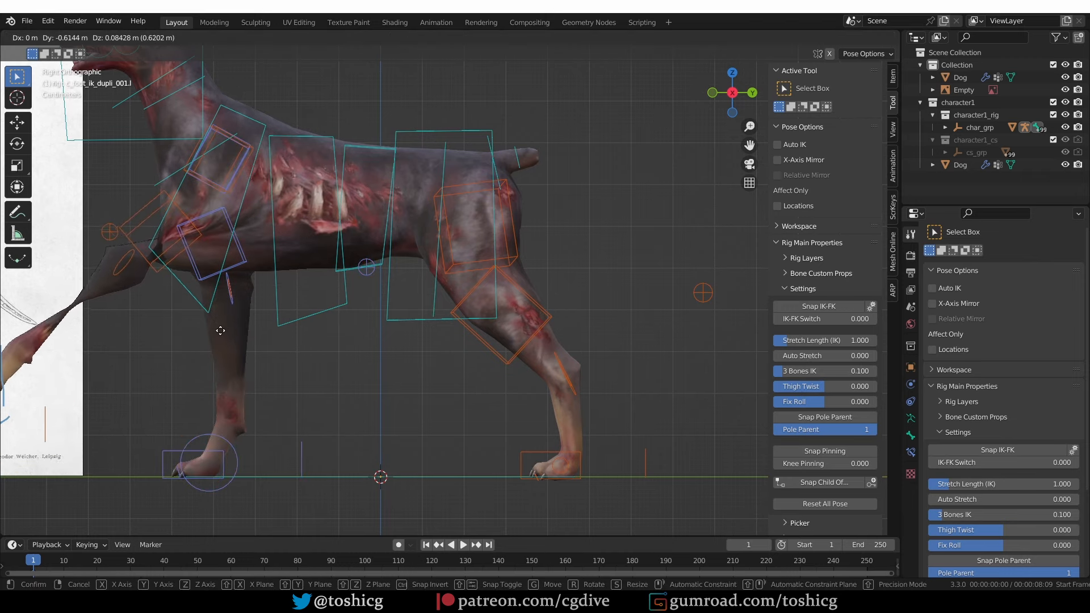
{"action": "right_click", "coordinate": [285, 384]}
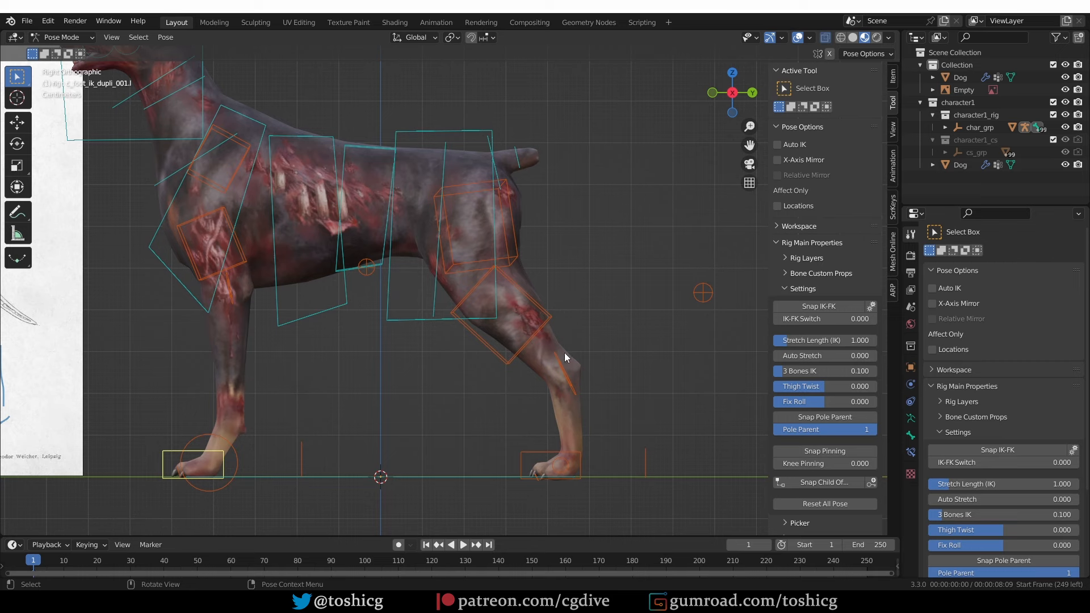
- Edit the reference bones and set the left front leg's IK Pole Distance to 2.00 in its limb options
{"action": "left_click", "coordinate": [893, 289]}
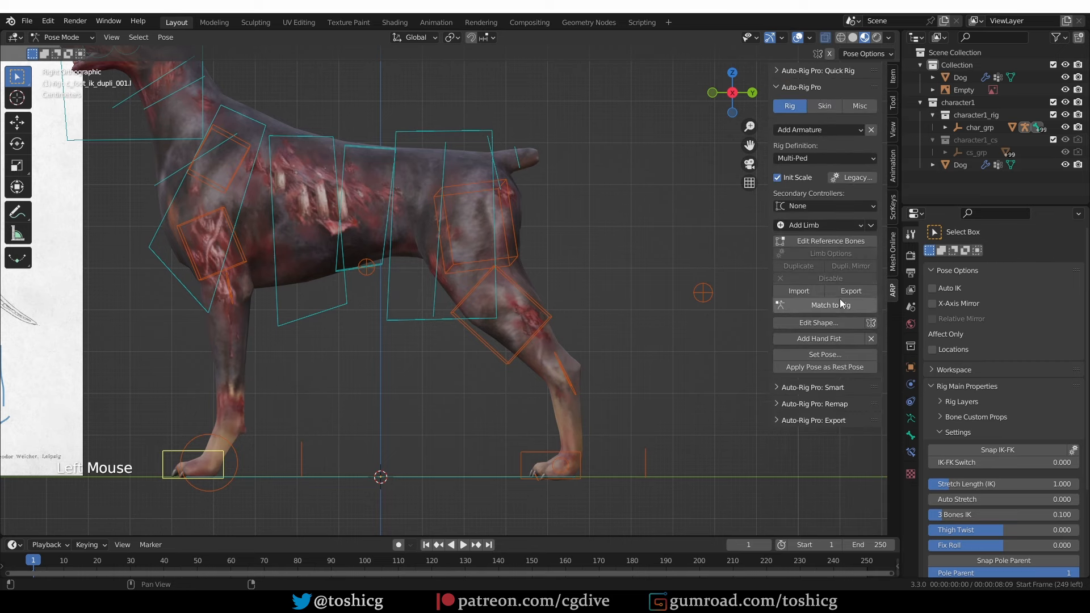
{"action": "left_click", "coordinate": [824, 244]}
{"action": "left_click", "coordinate": [196, 221]}
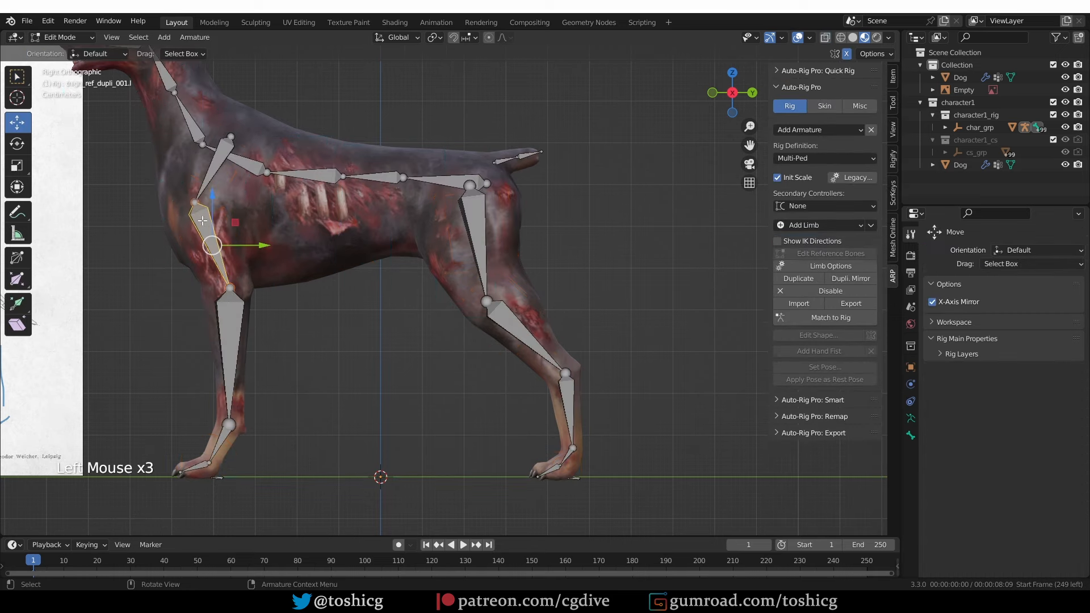
{"action": "left_click", "coordinate": [825, 267]}
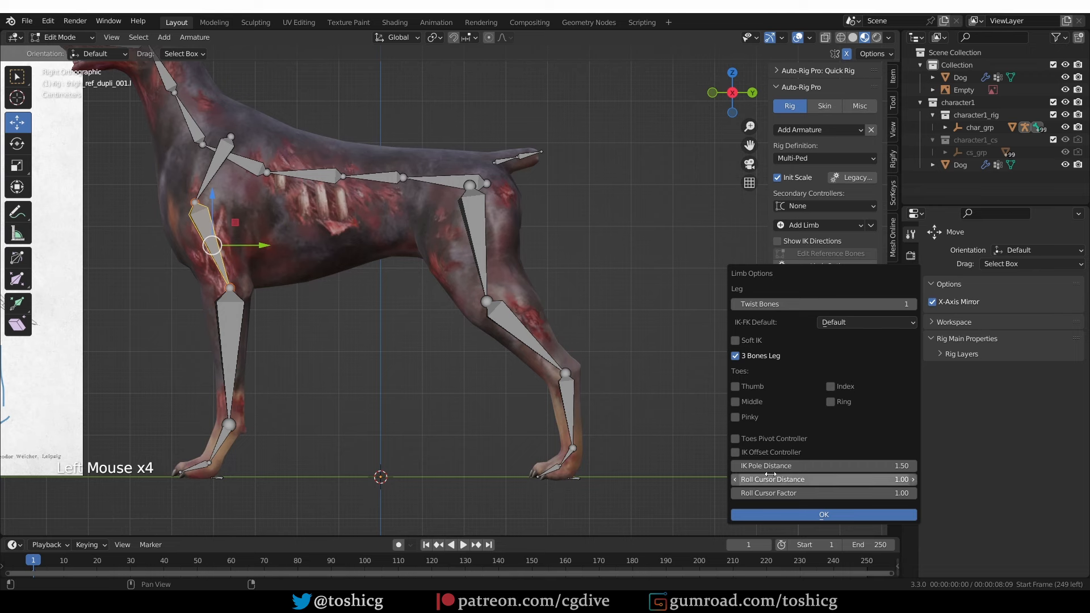
{"action": "left_click", "coordinate": [806, 467]}
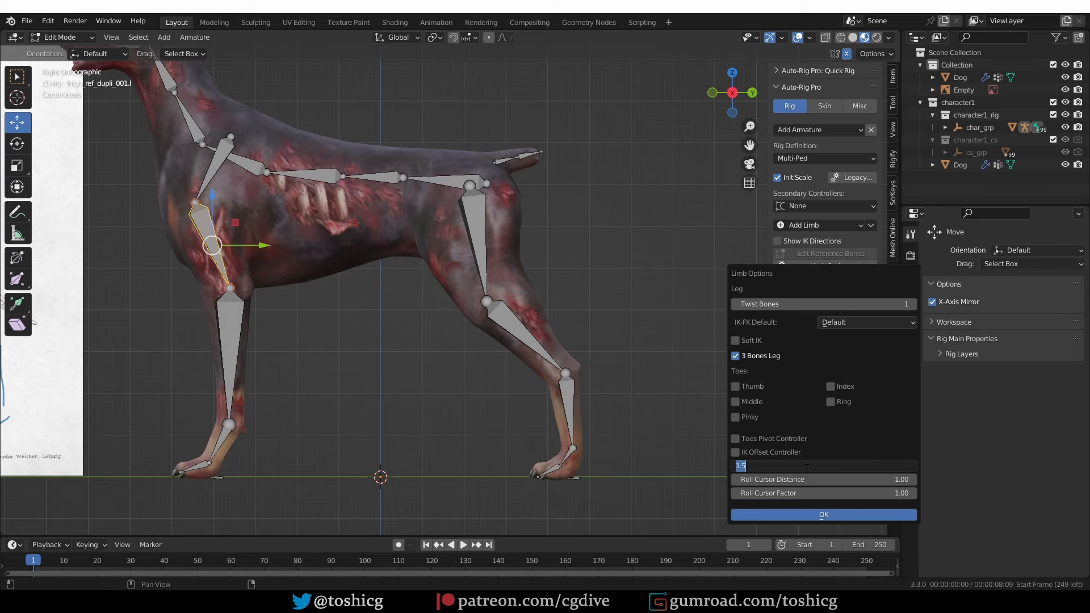
{"action": "key", "text": "Return"}
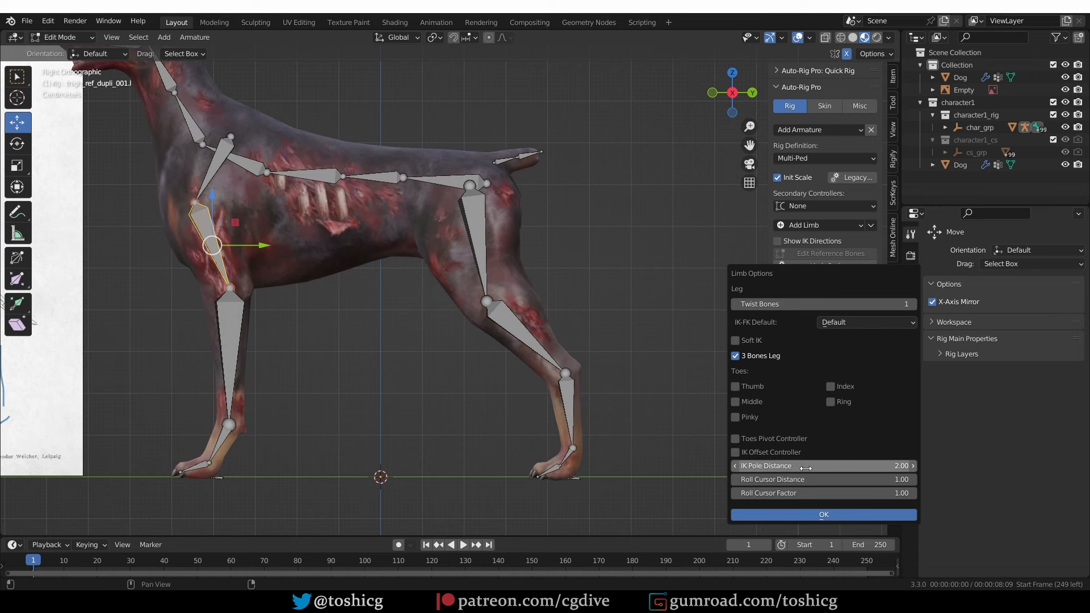
{"action": "left_click", "coordinate": [839, 515]}
- Give the right front leg the same IK Pole Distance in its limb options and run Match to Rig
{"action": "middle_click_drag", "start_coordinate": [397, 272], "coordinate": [271, 265]}
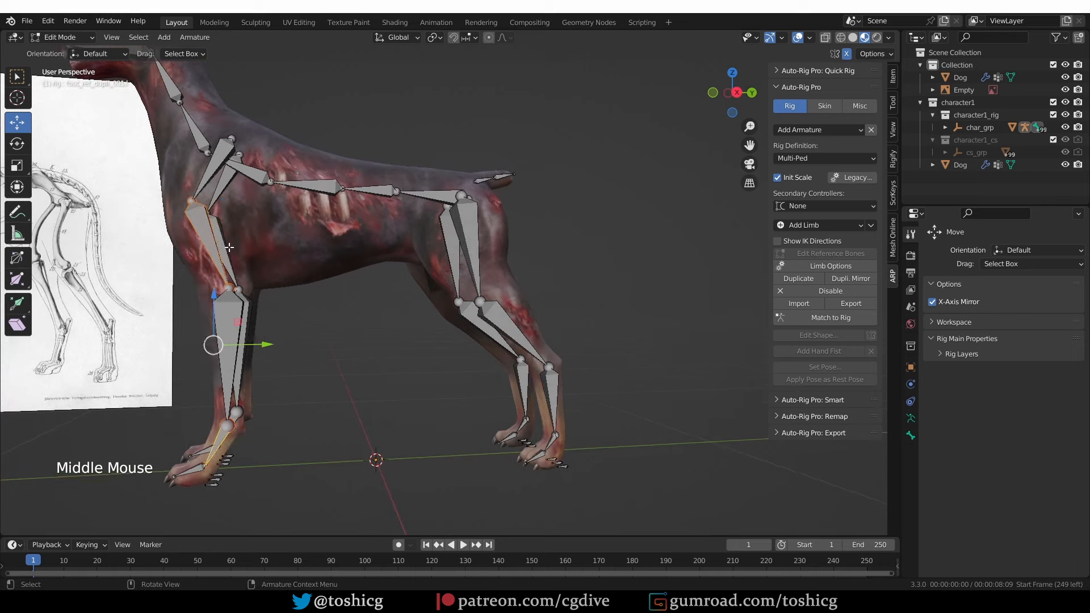
{"action": "left_click", "coordinate": [230, 244]}
{"action": "left_click", "coordinate": [833, 265]}
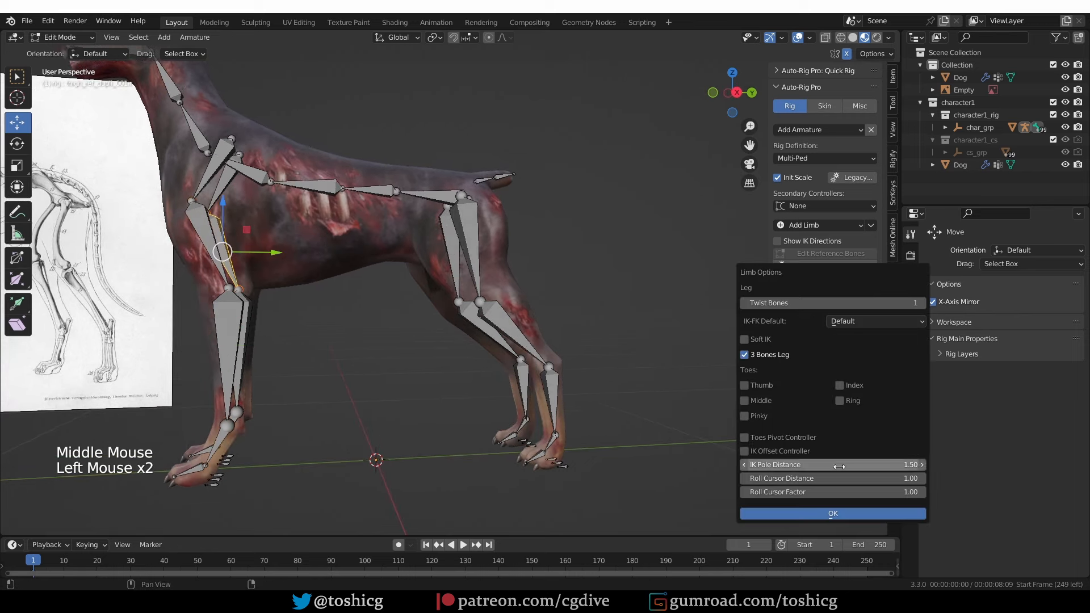
{"action": "left_click", "coordinate": [845, 318]}
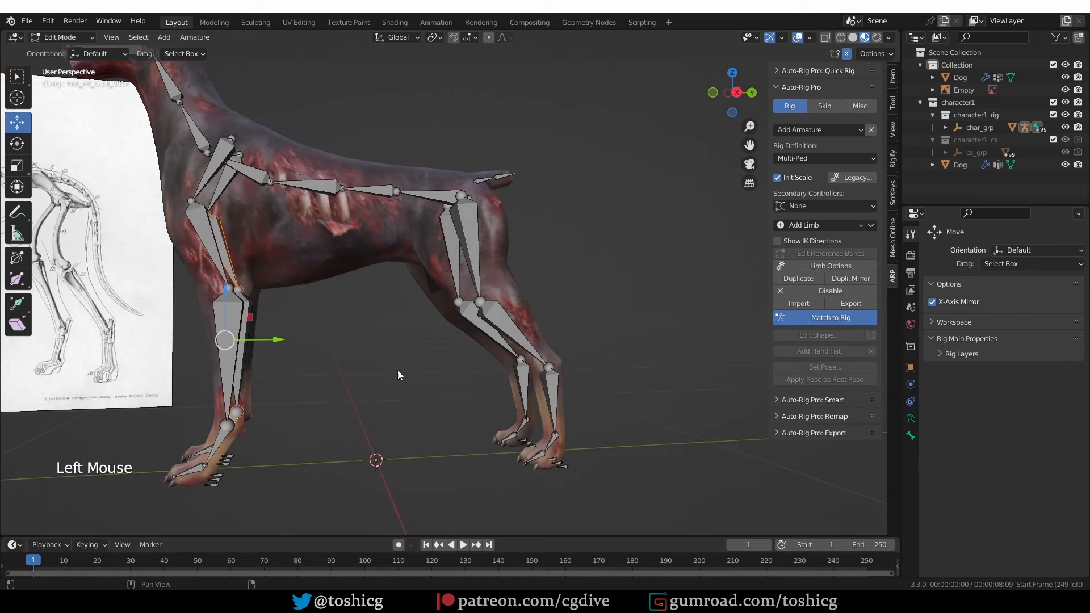
- In the right view, try moving and rotating the left front foot controller, and show its Rig Main Properties settings
{"action": "key", "text": "KP_3"}
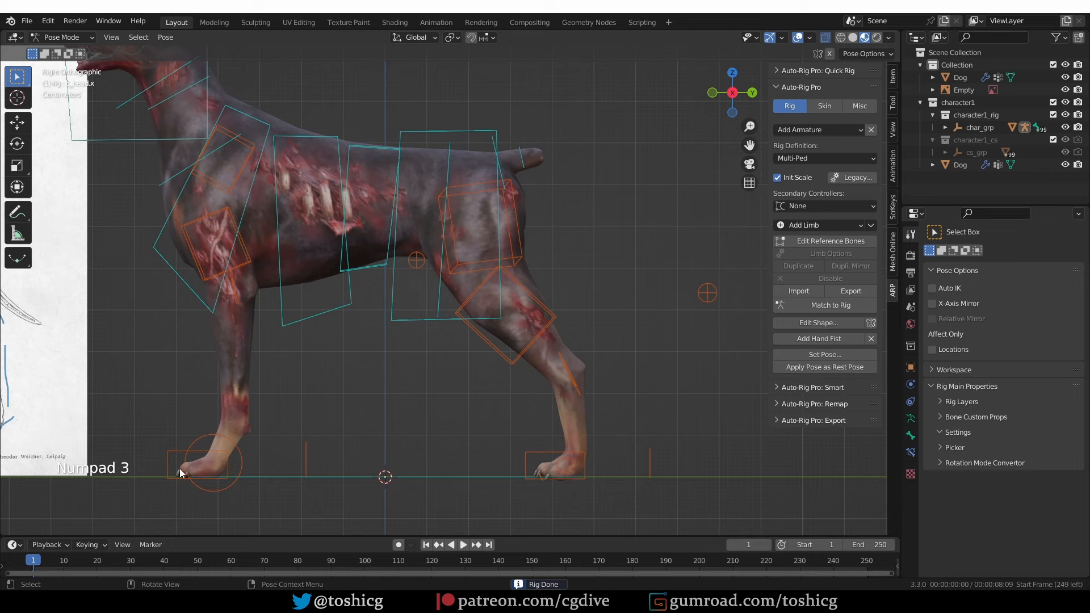
{"action": "left_click", "coordinate": [195, 469]}
{"action": "left_click_drag", "start_coordinate": [195, 469], "coordinate": [99, 388]}
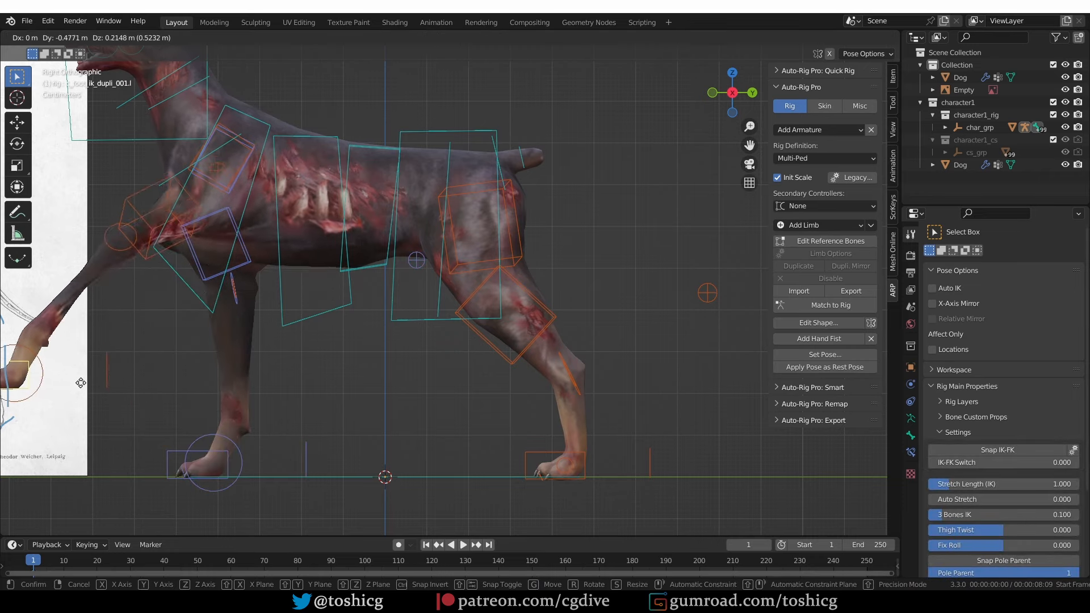
{"action": "right_click", "coordinate": [73, 382]}
{"action": "key", "text": "t"}
{"action": "key", "text": "r"}
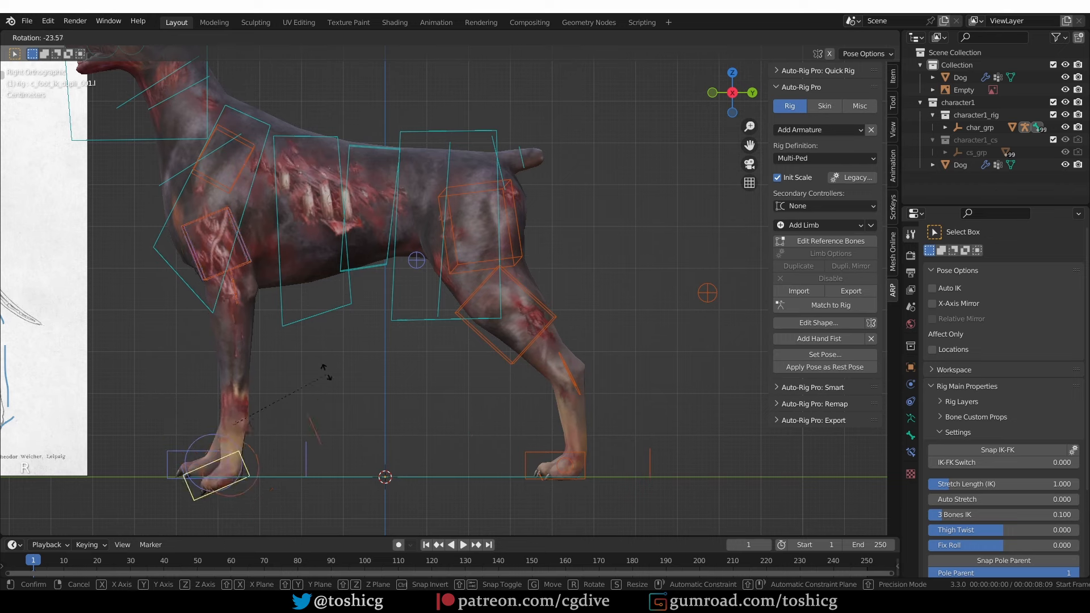
{"action": "right_click", "coordinate": [242, 320]}
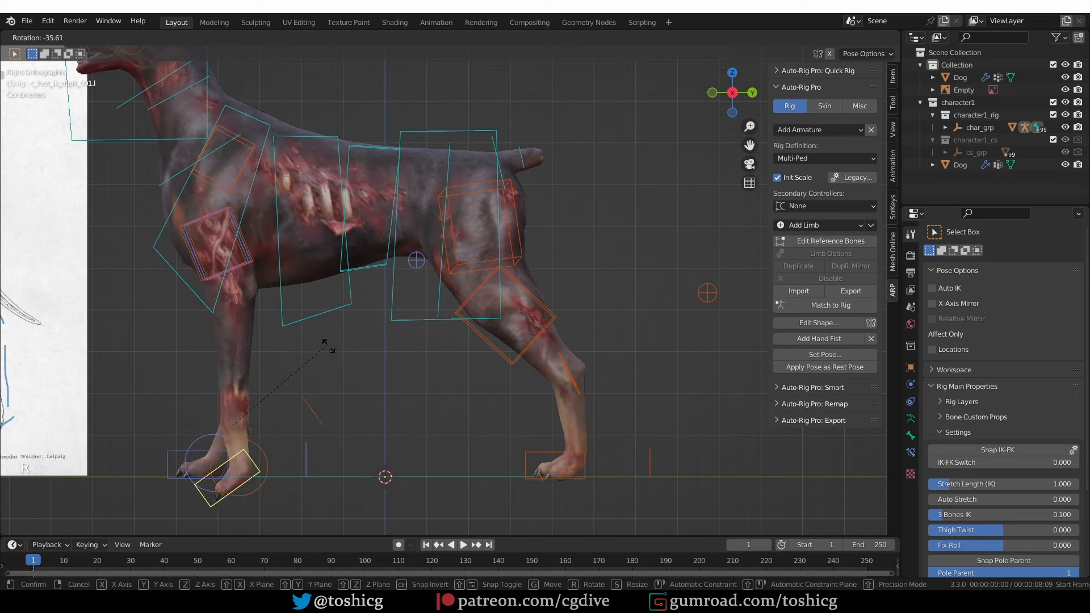
{"action": "left_click", "coordinate": [891, 108]}
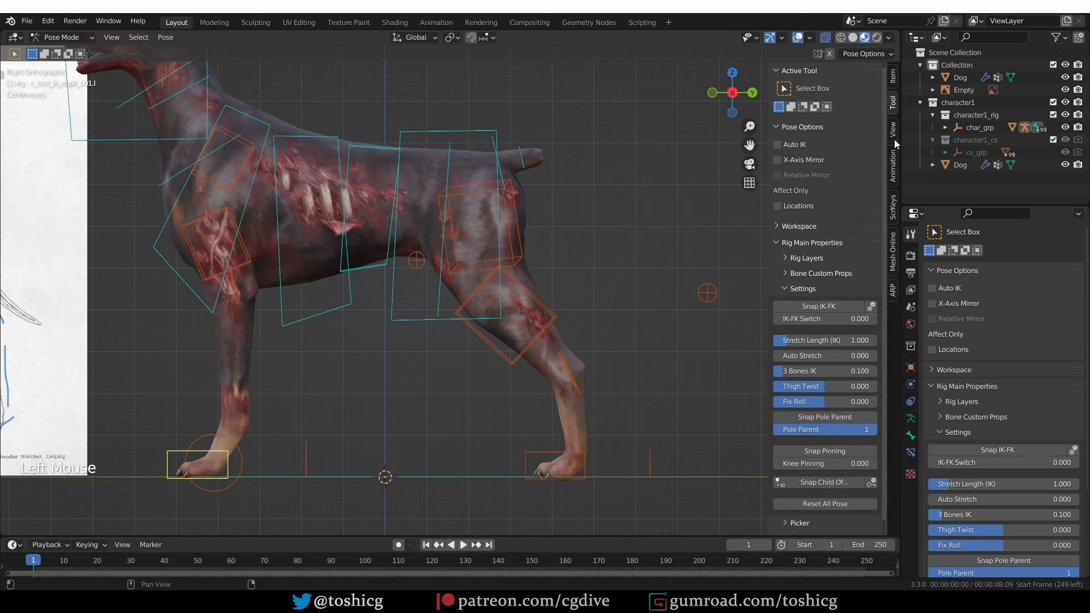
- Snap the left front leg's Pole Parent to 0 and try moving its foot controller forward and up
{"action": "left_click", "coordinate": [844, 421]}
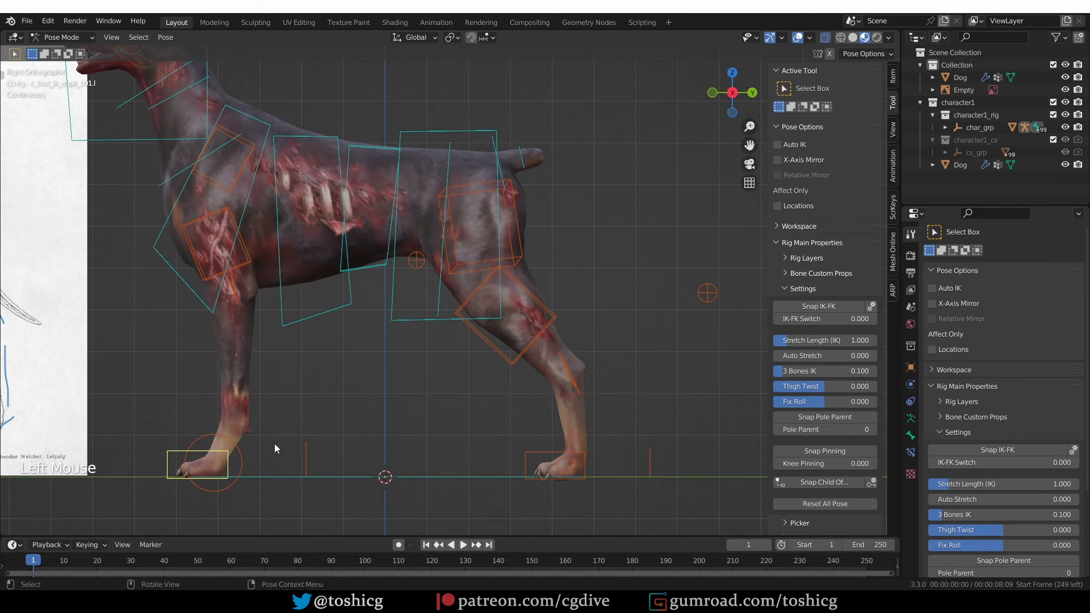
{"action": "key", "text": "g"}
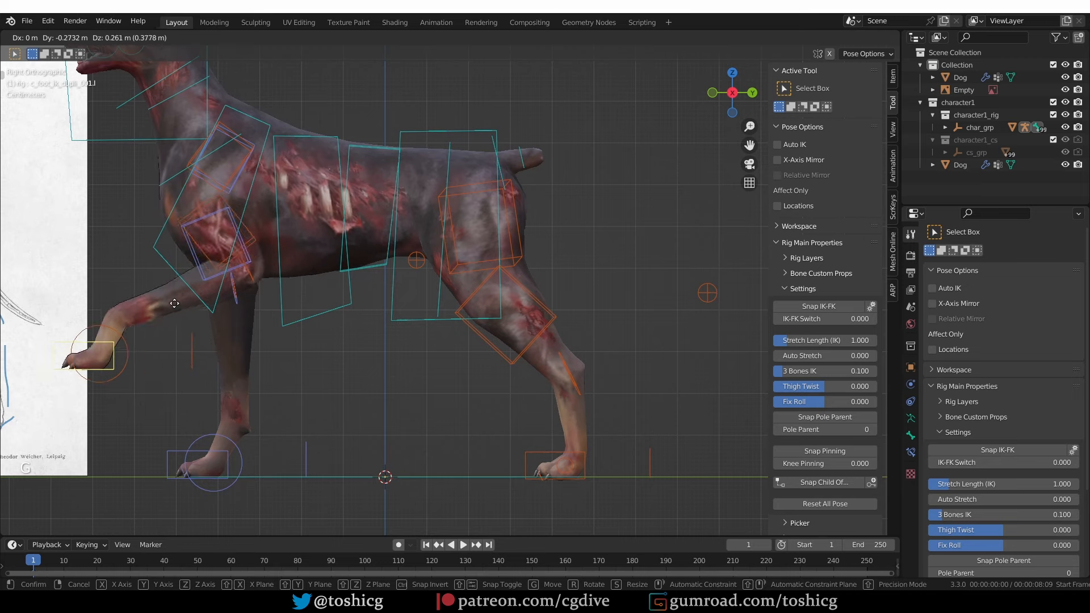
{"action": "key", "text": "Escape"}
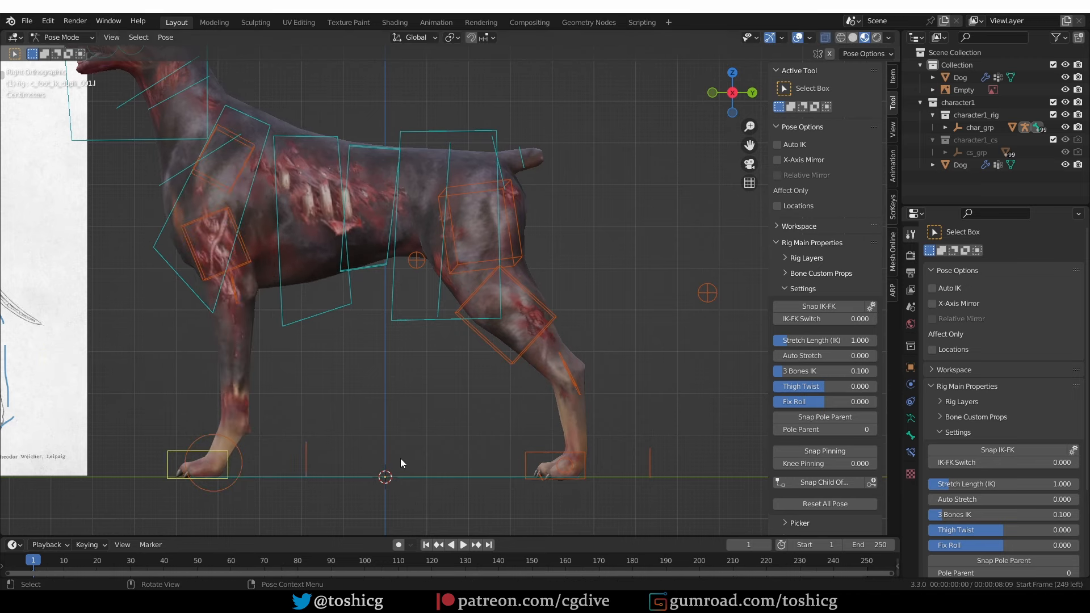
- Snap the left front leg's Pole Parent back to 1 and rotate its foot controller freely in a perspective view
{"action": "left_click", "coordinate": [836, 417]}
{"action": "middle_click_drag", "start_coordinate": [268, 407], "coordinate": [345, 417]}
{"action": "key", "text": "r"}
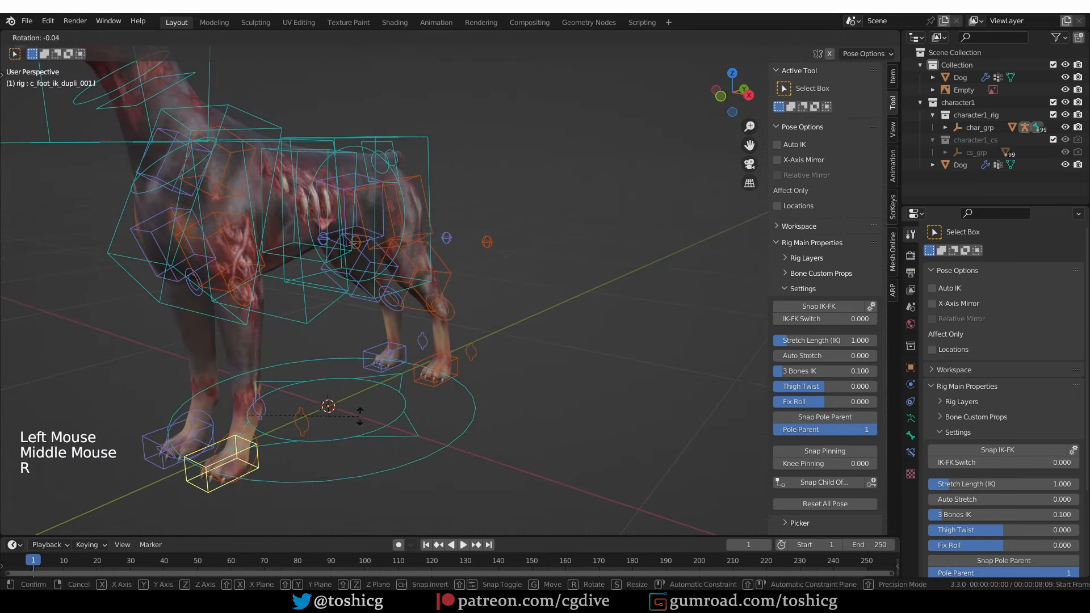
{"action": "key", "text": "r"}
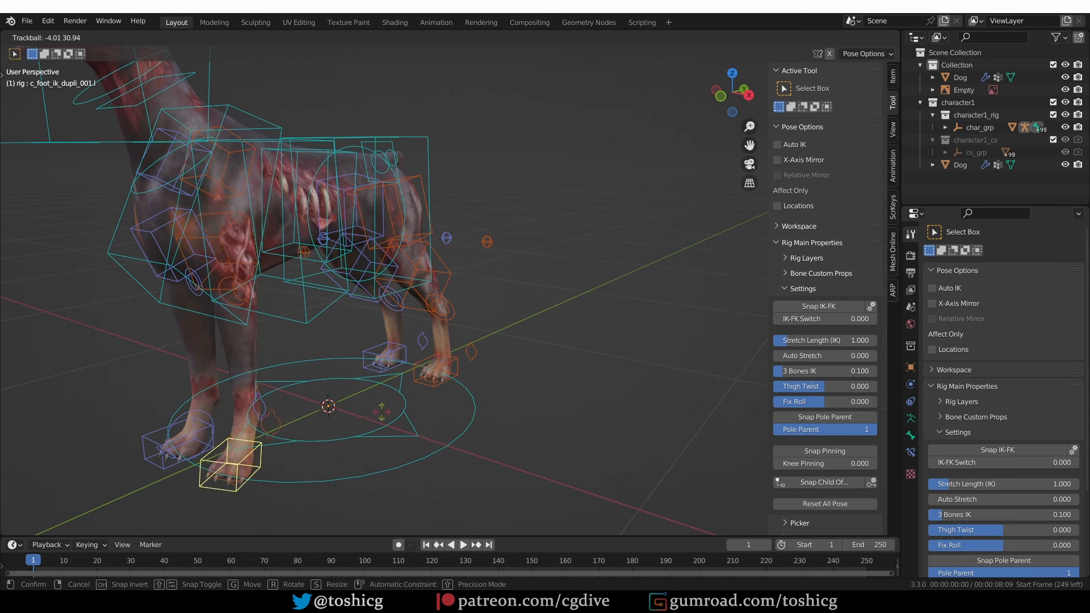
{"action": "left_click", "coordinate": [352, 424]}
- Move the left front foot controller far forward, and bring that leg's pole target back under the belly
{"action": "middle_click_drag", "start_coordinate": [352, 423], "coordinate": [277, 415]}
{"action": "key", "text": "g"}
{"action": "left_click", "coordinate": [147, 195]}
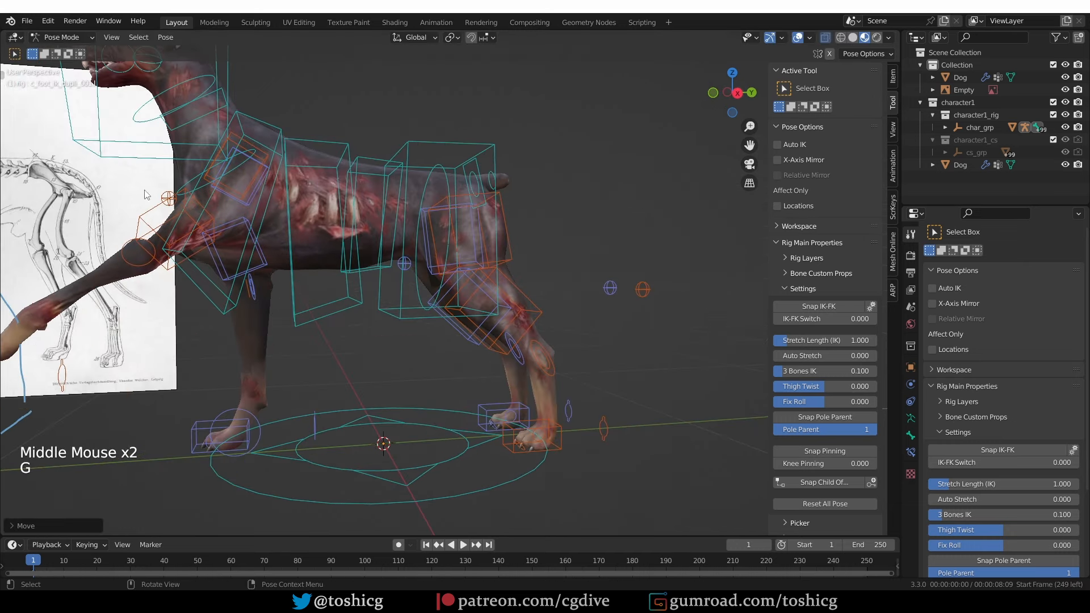
{"action": "left_click", "coordinate": [167, 196]}
{"action": "key", "text": "g"}
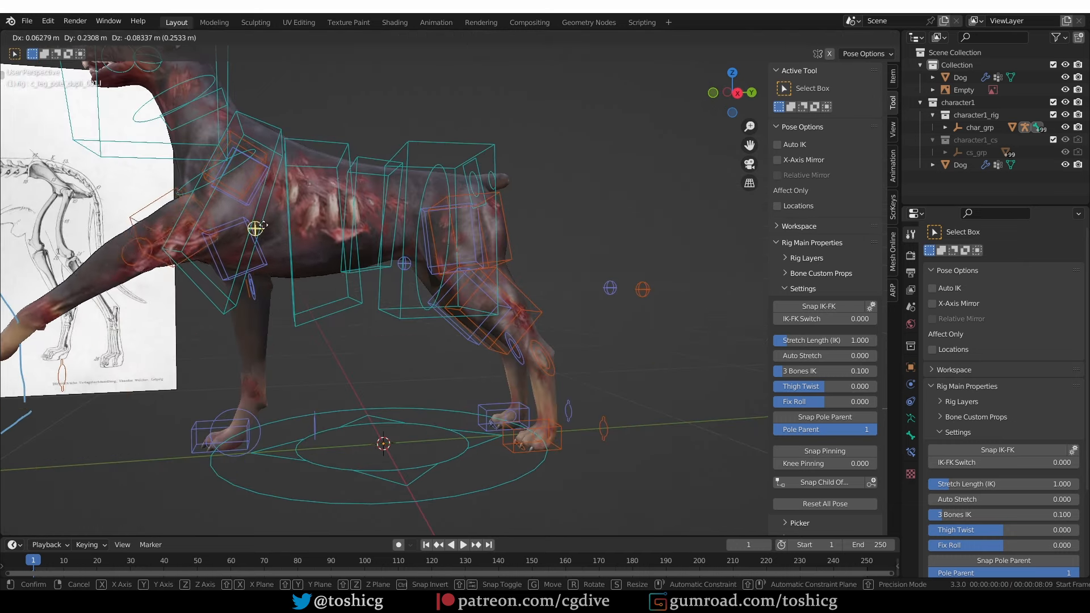
{"action": "left_click", "coordinate": [384, 254]}
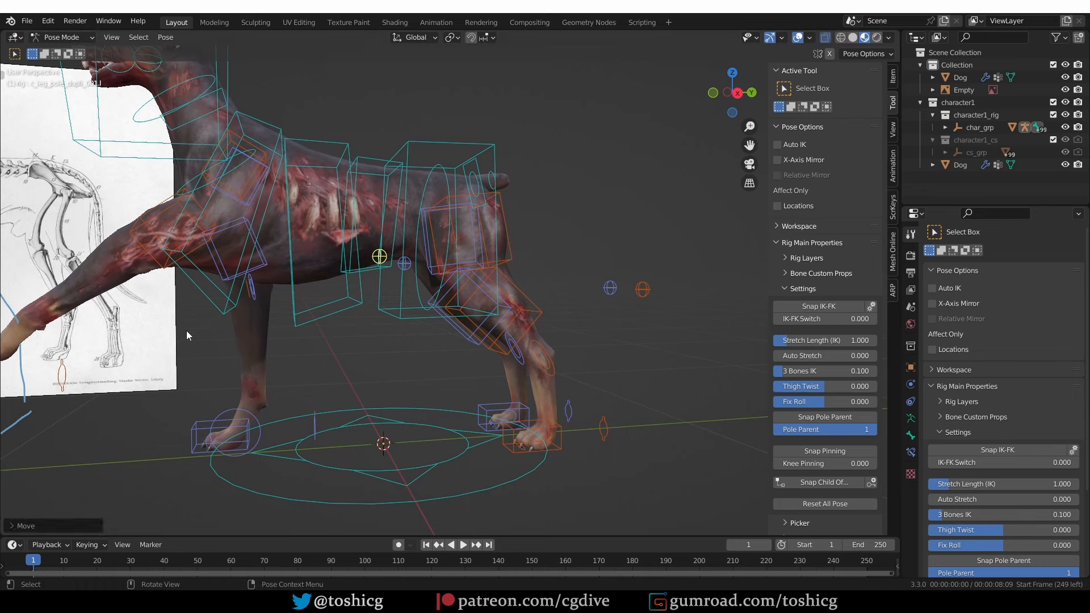
- Try moving the left front foot controller again, and clear the rotation, location and scale of all controllers
{"action": "scroll", "coordinate": [187, 335], "scroll_direction": "down", "scroll_amount": 2}
{"action": "left_click", "coordinate": [127, 385]}
{"action": "key", "text": "g"}
{"action": "key", "text": "a"}
{"action": "key", "text": "alt+r"}
{"action": "key", "text": "alt+g"}
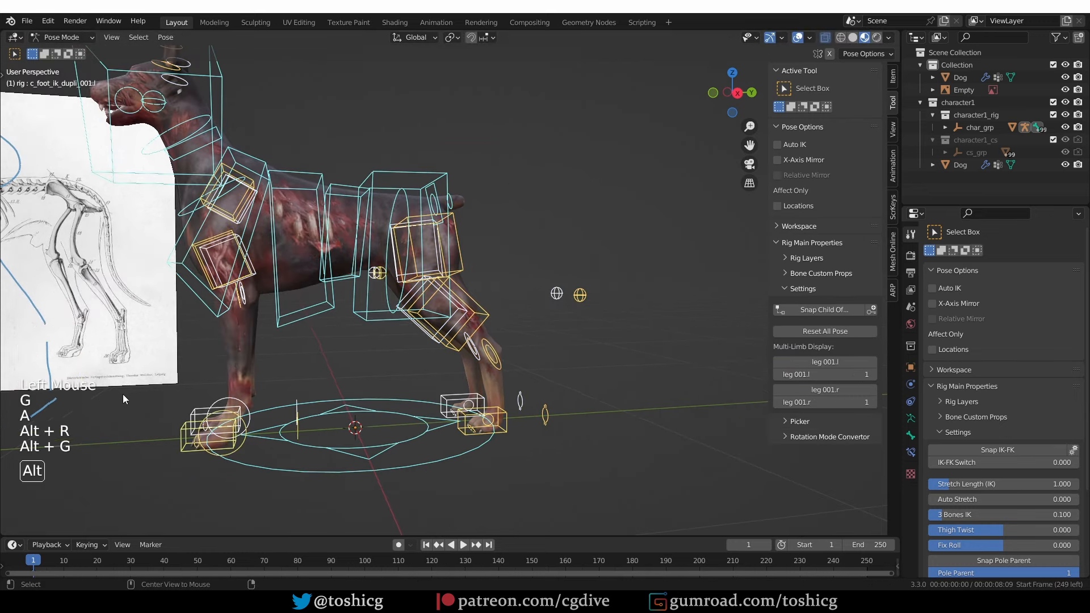
{"action": "key", "text": "alt+s"}
- Snap the Pole Parent to 0 for the left front and left hind legs, and try moving the hind foot controller
{"action": "double_click", "coordinate": [193, 417]}
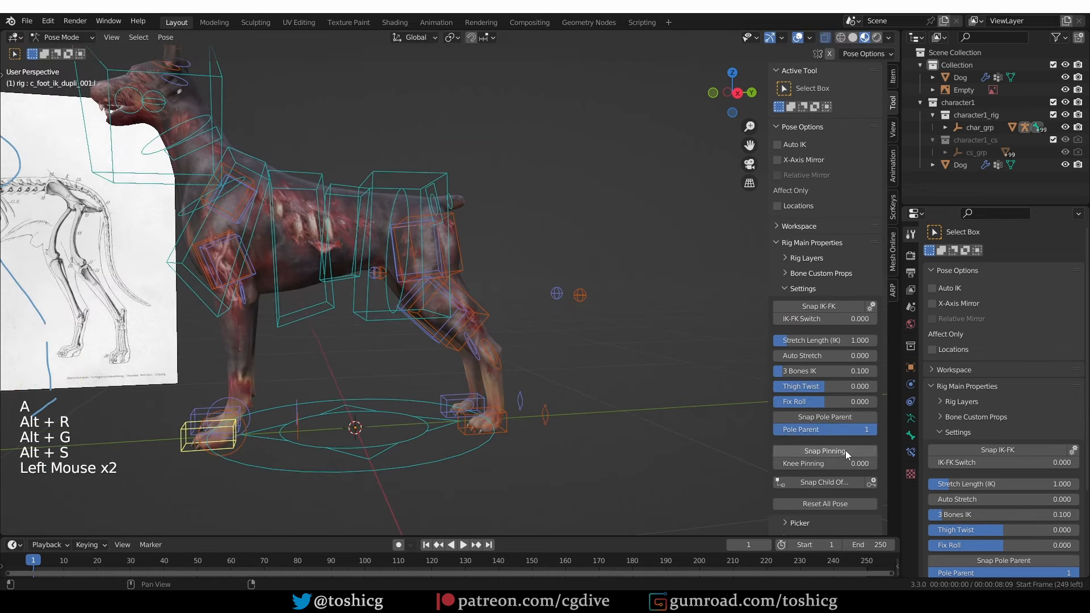
{"action": "left_click", "coordinate": [830, 416]}
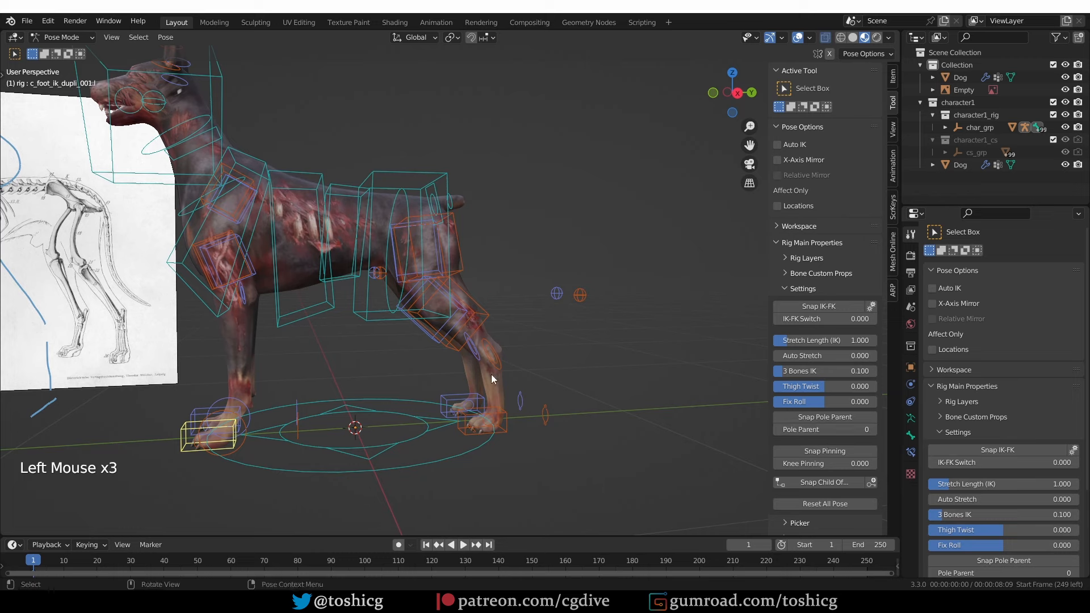
{"action": "left_click", "coordinate": [499, 430]}
{"action": "left_click", "coordinate": [808, 419]}
{"action": "key", "text": "g"}
{"action": "key", "text": "Escape"}
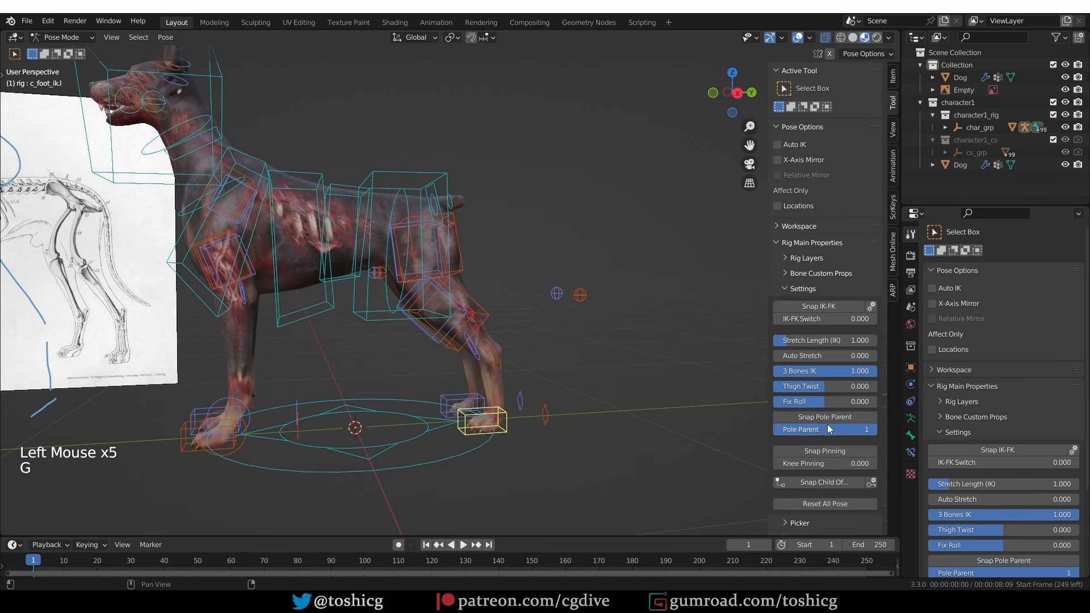
{"action": "left_click", "coordinate": [826, 419]}
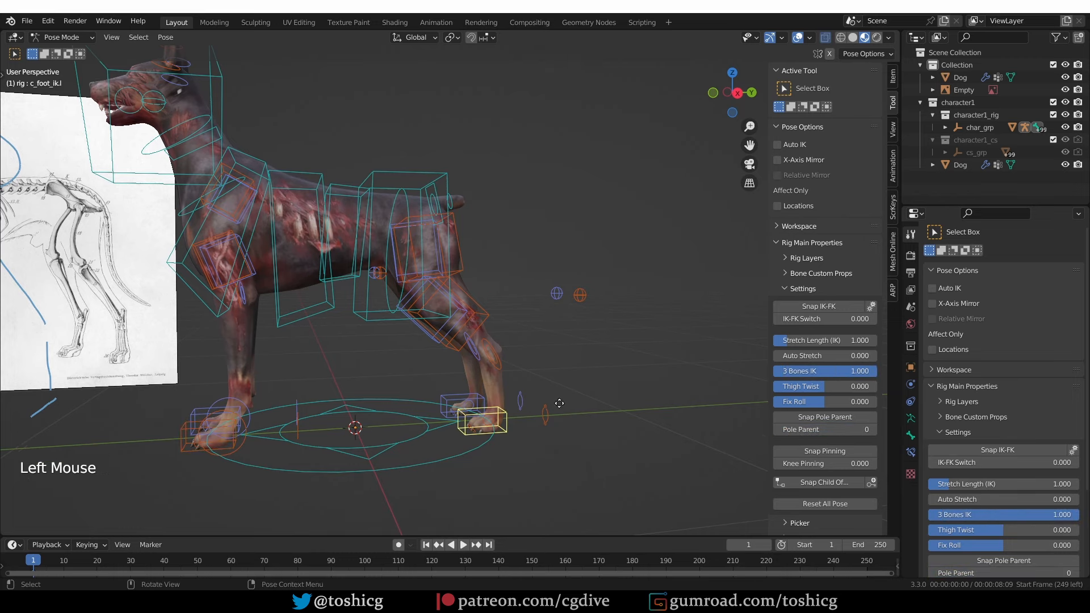
{"action": "key", "text": "g"}
{"action": "key", "text": "Escape"}
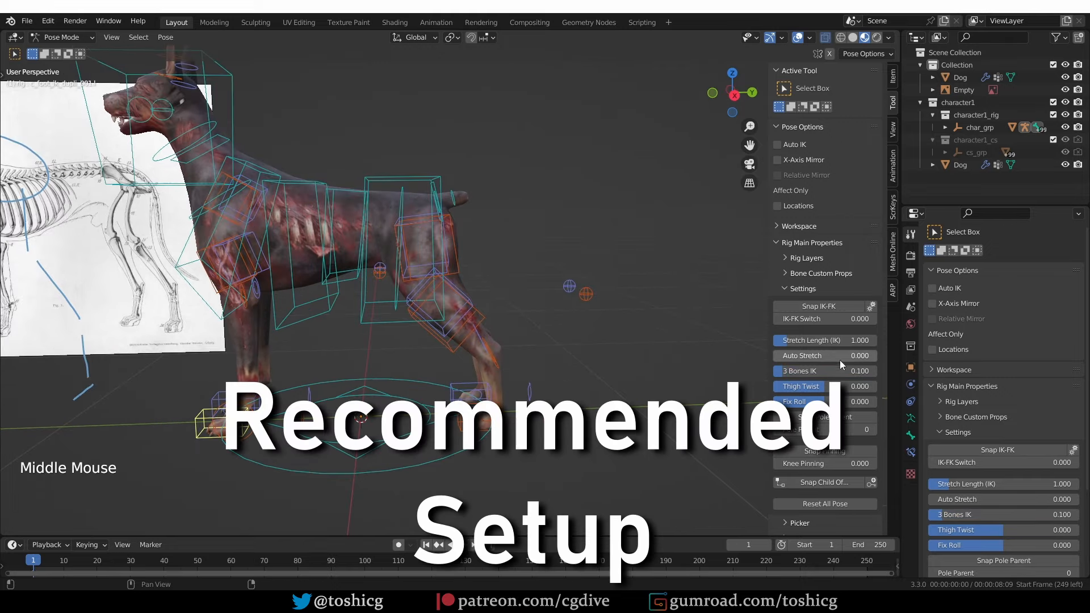
- Open the reference bones for editing and examine the front and hind leg bone chains in the right orthographic view
{"action": "left_click", "coordinate": [893, 288]}
{"action": "left_click", "coordinate": [817, 249]}
{"action": "middle_click_drag", "start_coordinate": [487, 267], "coordinate": [486, 270]}
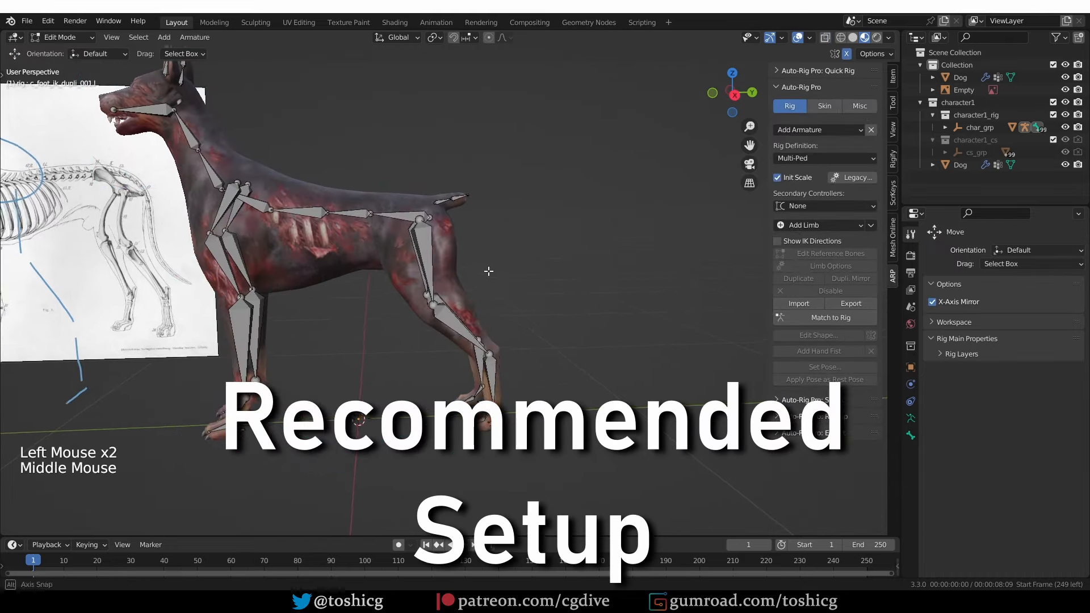
{"action": "key", "text": "KP_3"}
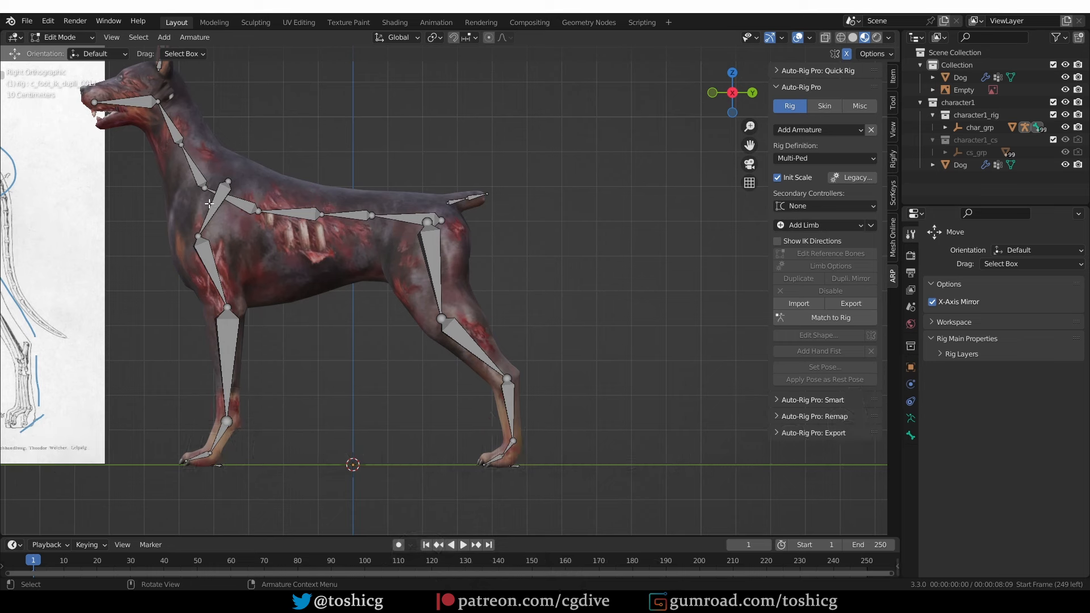
{"action": "left_click_drag", "start_coordinate": [223, 180], "coordinate": [230, 167]}
{"action": "scroll", "coordinate": [514, 440], "scroll_direction": "up", "scroll_amount": 4}
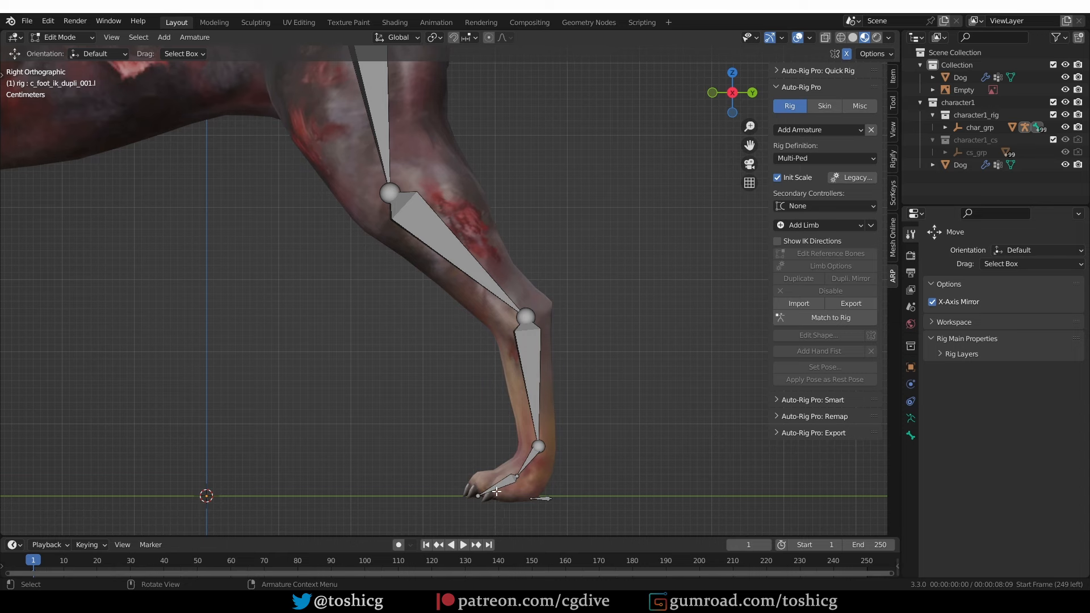
{"action": "scroll", "coordinate": [557, 399], "scroll_direction": "down", "scroll_amount": 3}
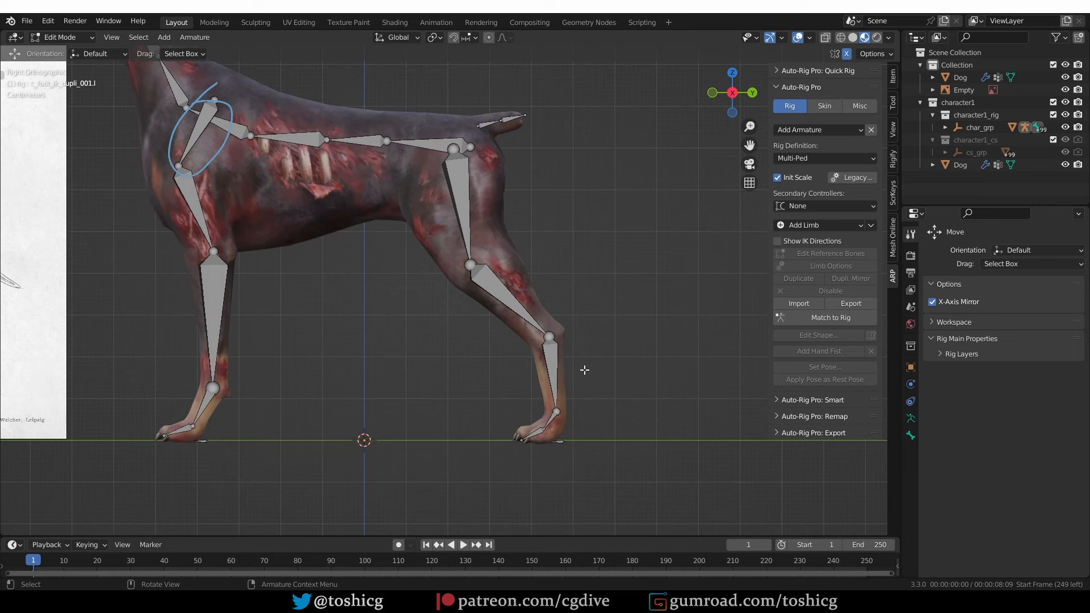
- Remove the annotation strokes from the viewport and run Match to Rig
{"action": "left_click", "coordinate": [892, 130]}
{"action": "left_click", "coordinate": [892, 129]}
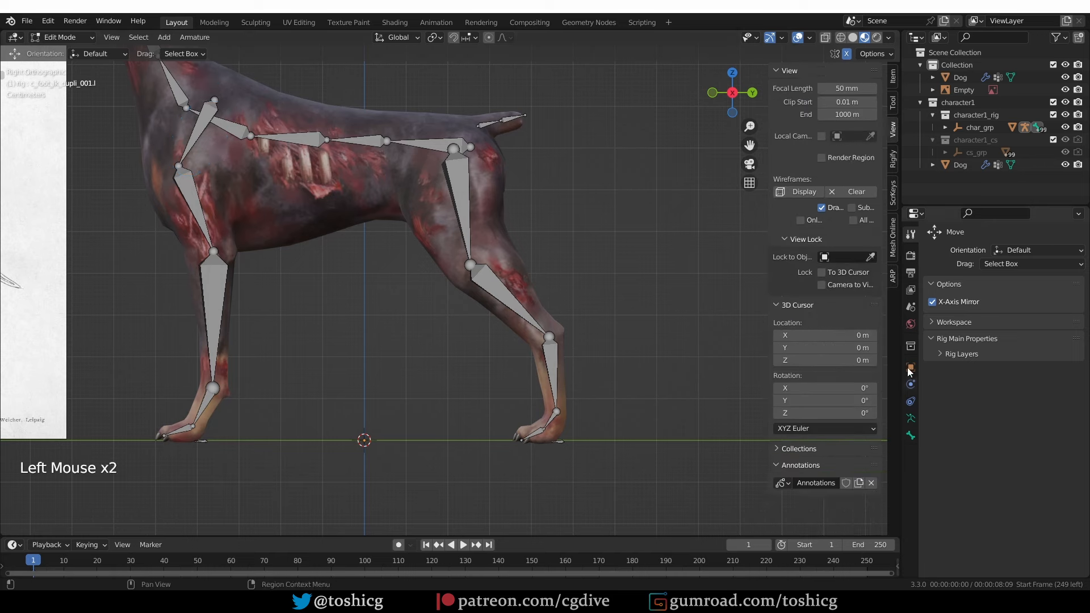
{"action": "left_click", "coordinate": [894, 276]}
{"action": "left_click", "coordinate": [851, 322]}
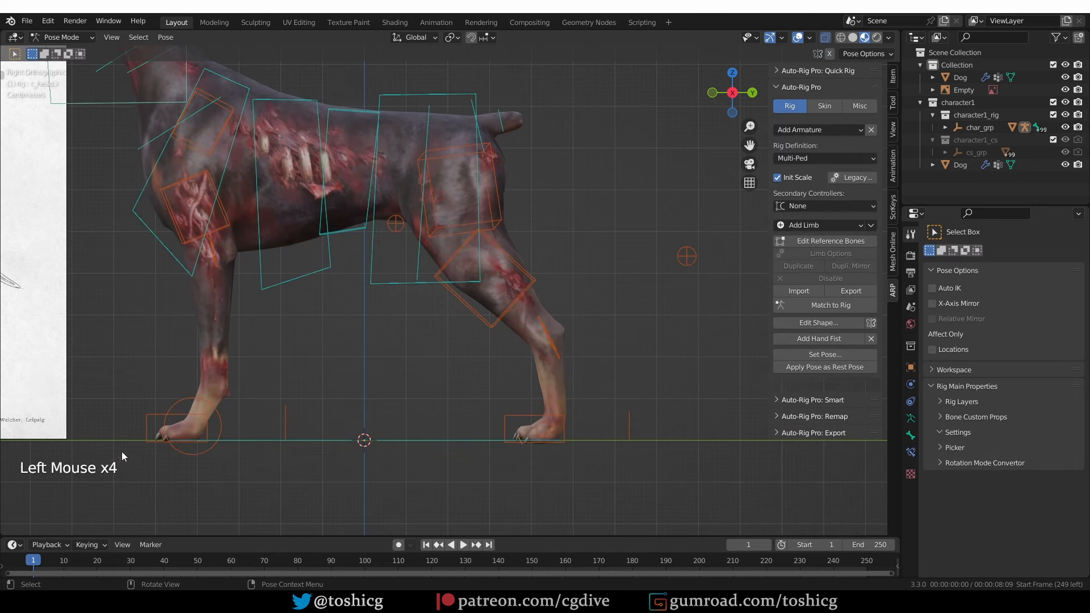
- Set 3 Bones IK to 0.15 for the left front leg through its foot controller
{"action": "left_click", "coordinate": [142, 402]}
{"action": "left_click", "coordinate": [170, 414]}
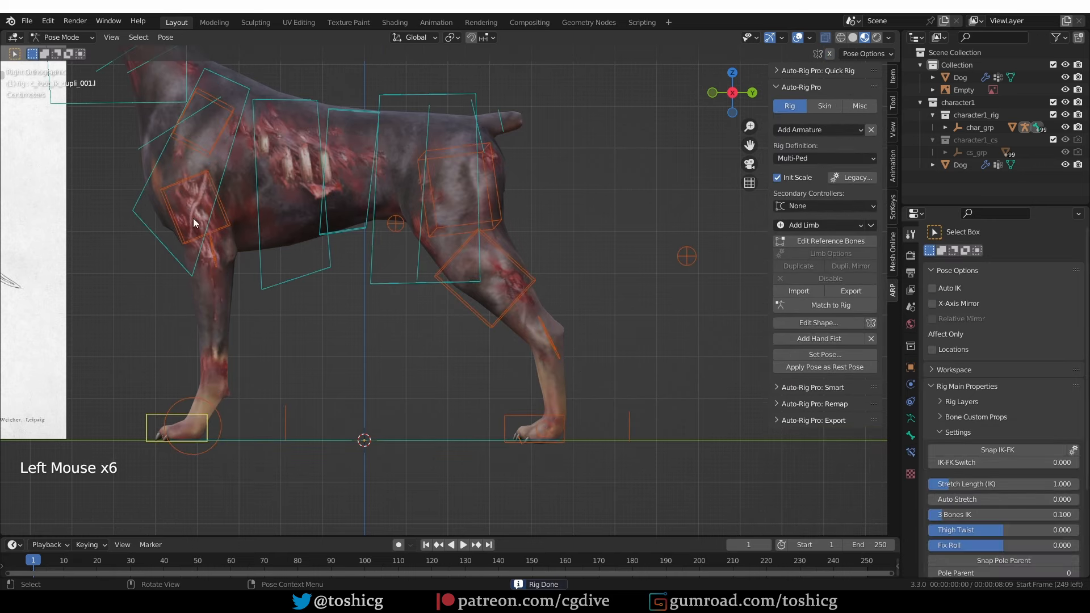
{"action": "left_click", "coordinate": [893, 101]}
{"action": "scroll", "coordinate": [830, 371], "scroll_direction": "down", "scroll_amount": 2}
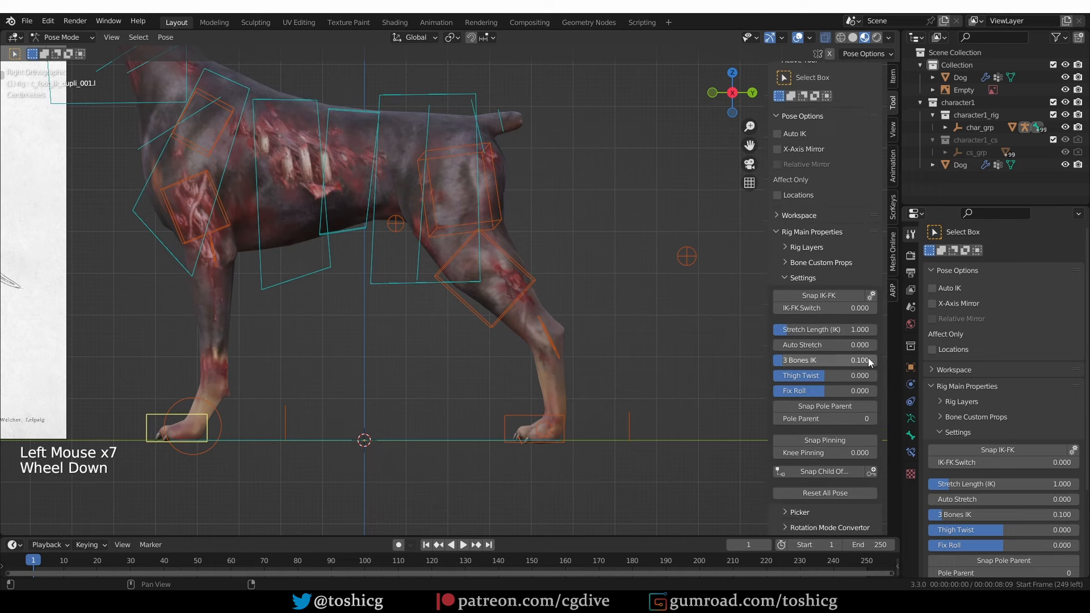
{"action": "left_click", "coordinate": [817, 366]}
{"action": "type", "text": "0"}
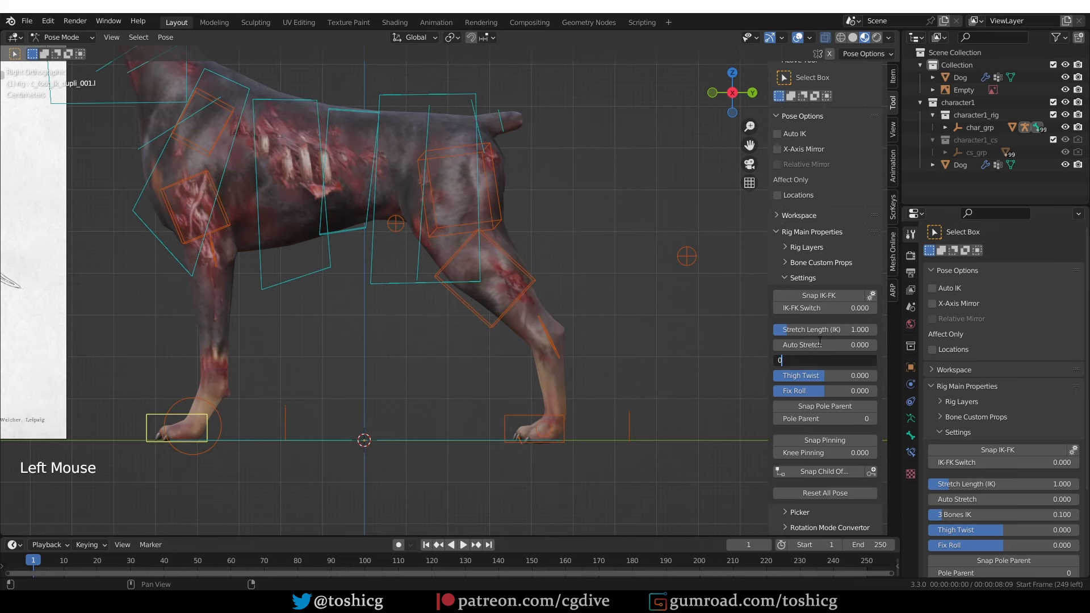
{"action": "key", "text": "Return"}
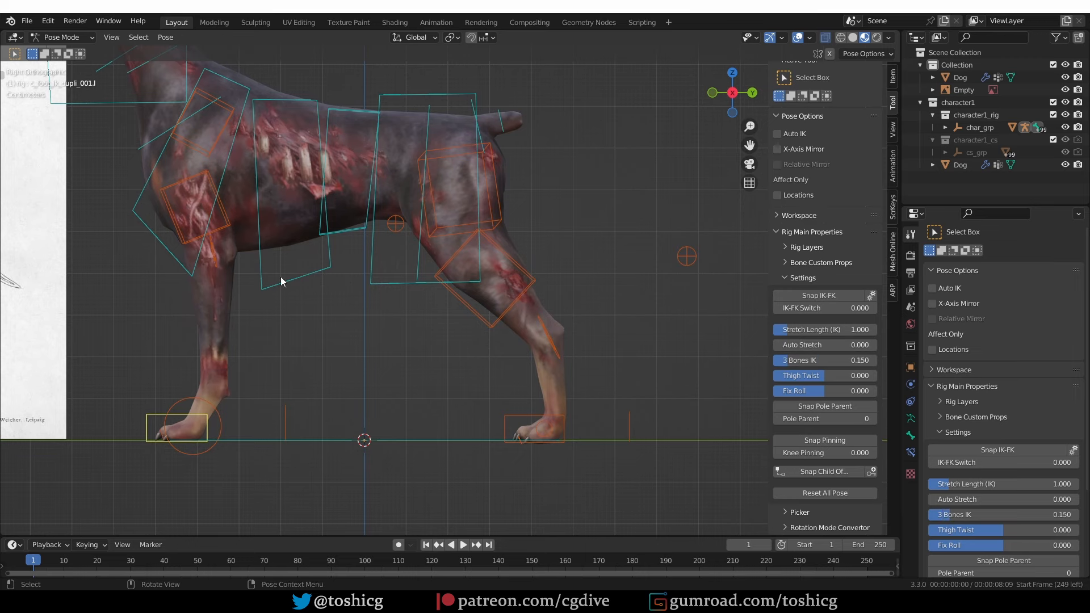
- Give the right front leg a 3 Bones IK value of 0.15 through its foot controller
{"action": "middle_click_drag", "start_coordinate": [280, 277], "coordinate": [312, 286]}
{"action": "left_click", "coordinate": [158, 403]}
{"action": "left_click", "coordinate": [818, 360]}
{"action": "type", "text": "0.15"}
{"action": "key", "text": "Return"}
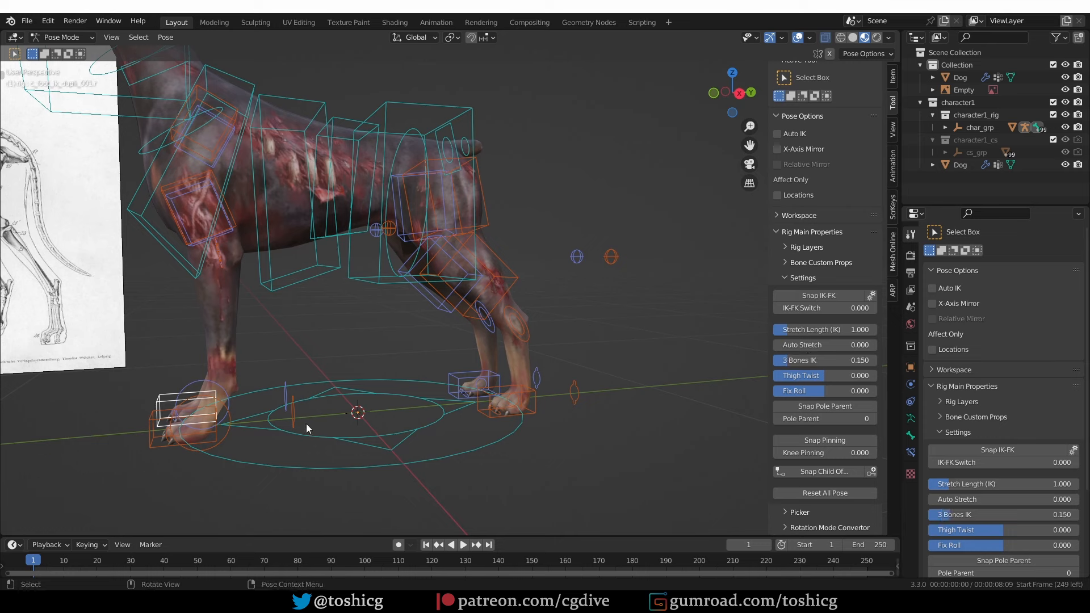
- Pose the dog in a step by moving the right front and left hind foot controllers forward
{"action": "key", "text": "g"}
{"action": "double_click", "coordinate": [239, 383]}
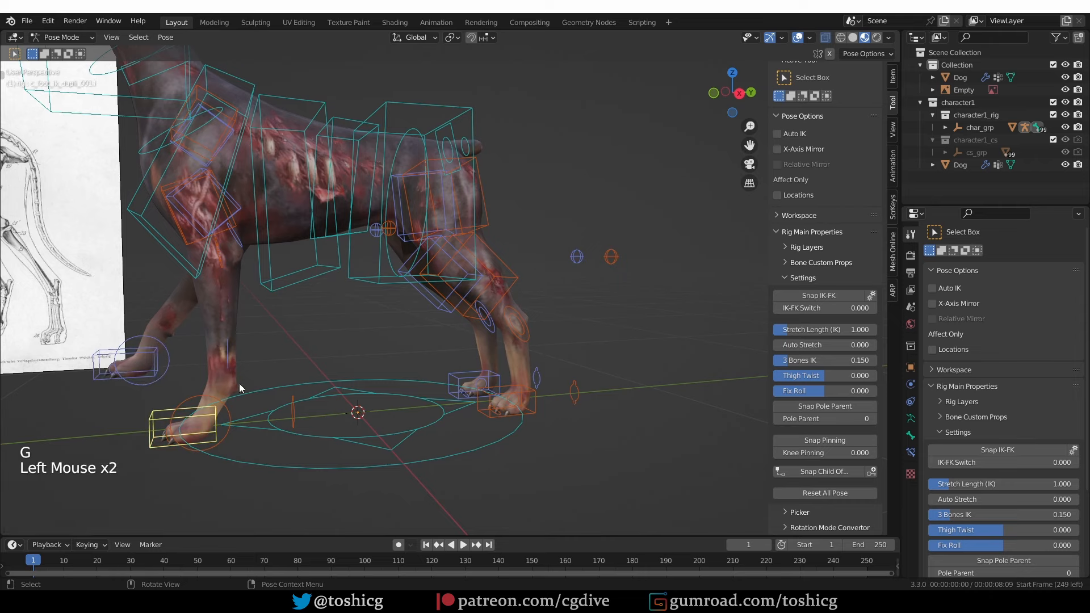
{"action": "left_click", "coordinate": [531, 402]}
{"action": "key", "text": "g"}
{"action": "left_click", "coordinate": [469, 379]}
- Try moving the left hind leg's pole target and look at the walking pose from the side
{"action": "left_click", "coordinate": [611, 256]}
{"action": "mouse_move", "coordinate": [611, 256]}
{"action": "middle_mouse_down"}
{"action": "mouse_move", "coordinate": [705, 252]}
{"action": "mouse_move", "coordinate": [611, 256]}
{"action": "middle_mouse_up"}
{"action": "key", "text": "g"}
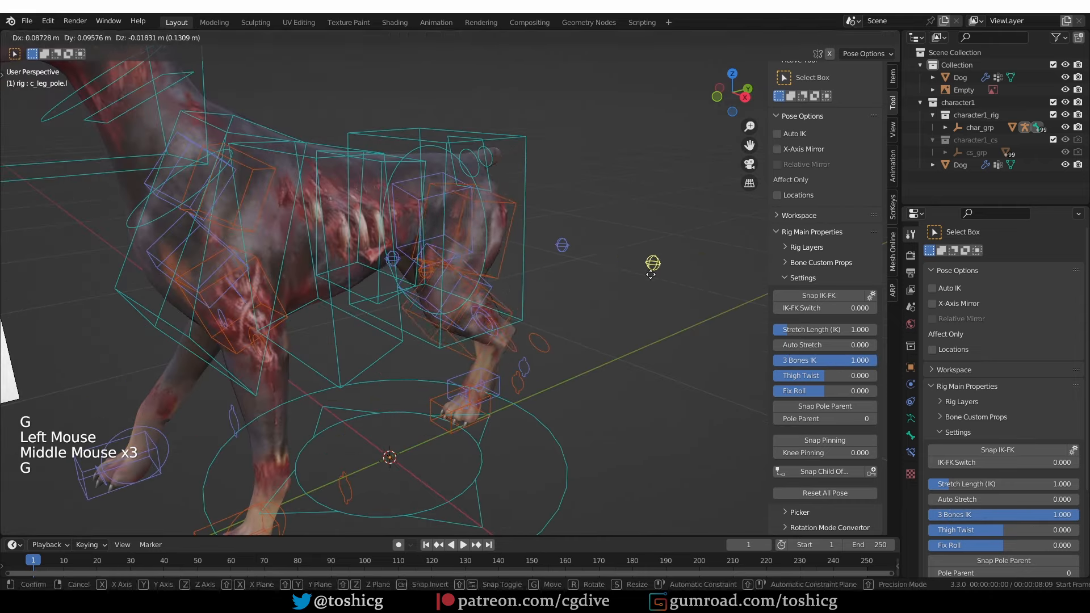
{"action": "right_click", "coordinate": [653, 263]}
{"action": "middle_click_drag", "start_coordinate": [483, 383], "coordinate": [464, 365]}
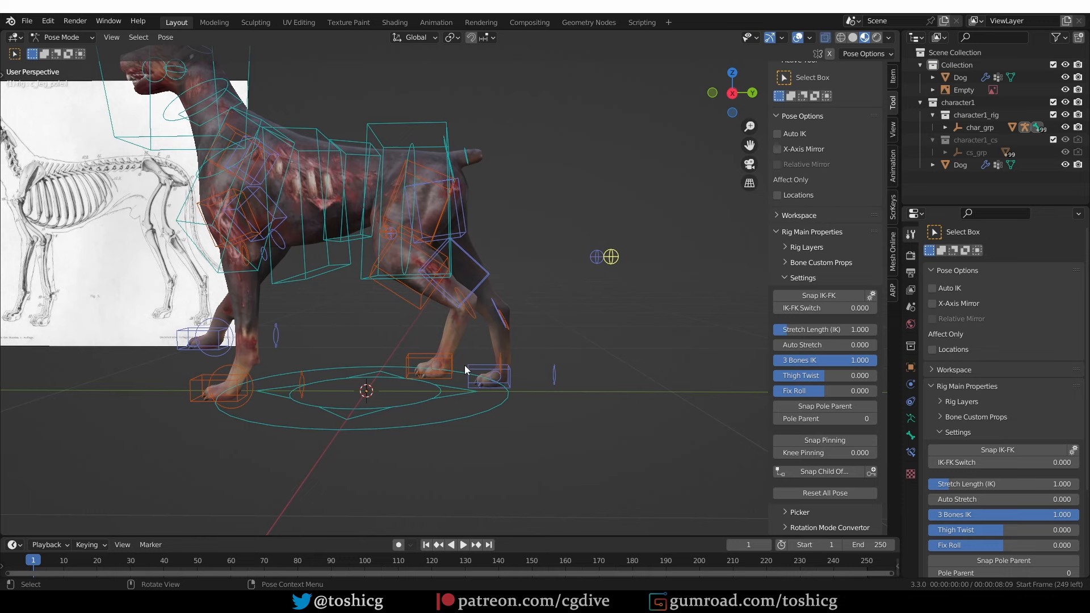
- Try rotating the head controller freely
{"action": "scroll", "coordinate": [466, 370], "scroll_direction": "down", "scroll_amount": 2}
{"action": "middle_click_drag", "start_coordinate": [250, 236], "coordinate": [310, 217], "text": "shift"}
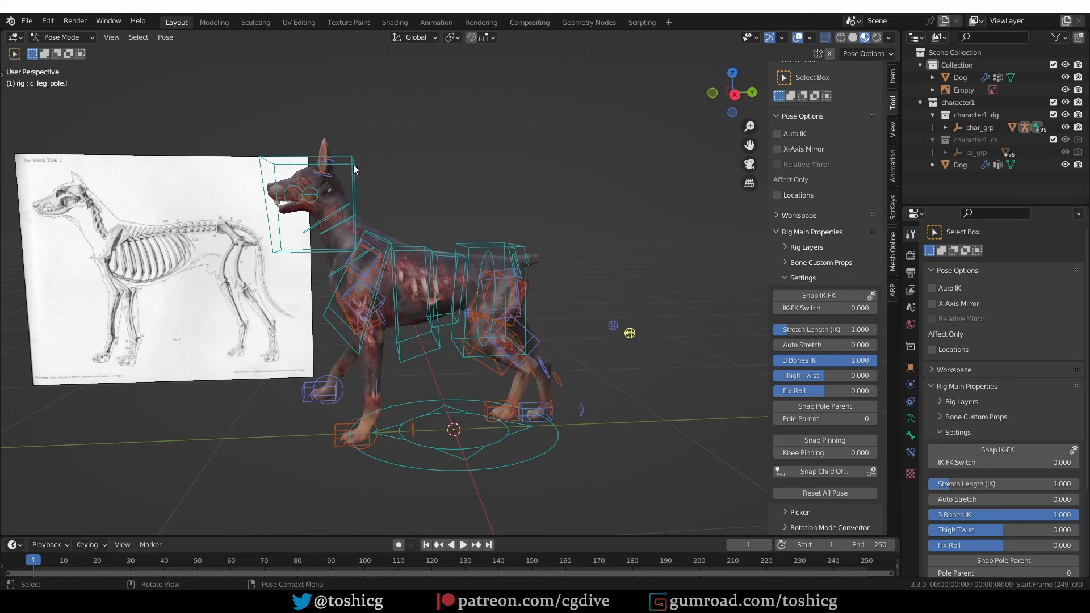
{"action": "left_click", "coordinate": [354, 165]}
{"action": "key", "text": "e"}
{"action": "key", "text": "r"}
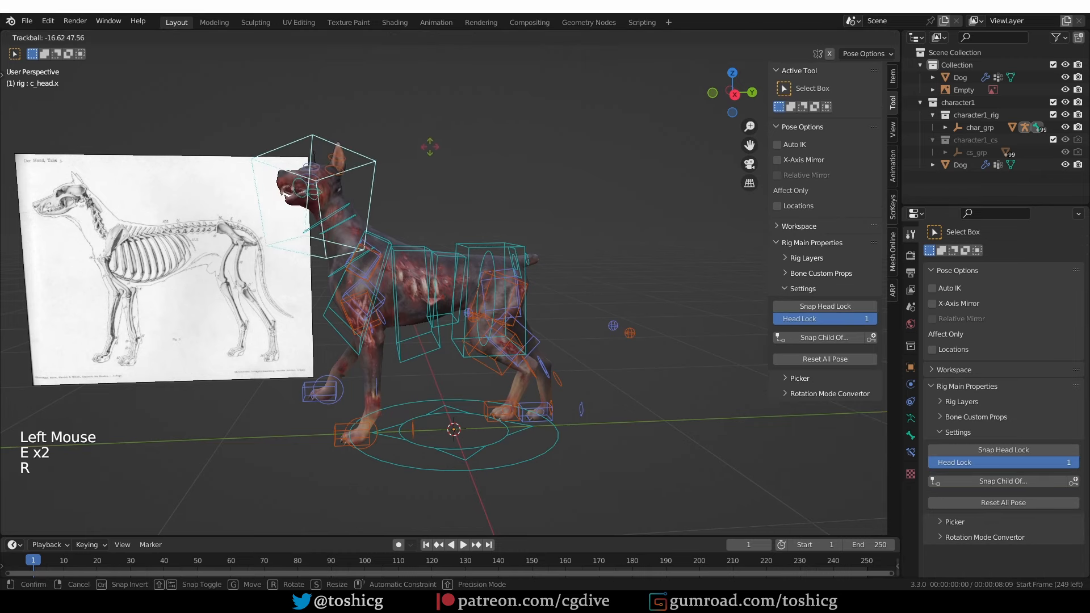
{"action": "left_click", "coordinate": [414, 209]}
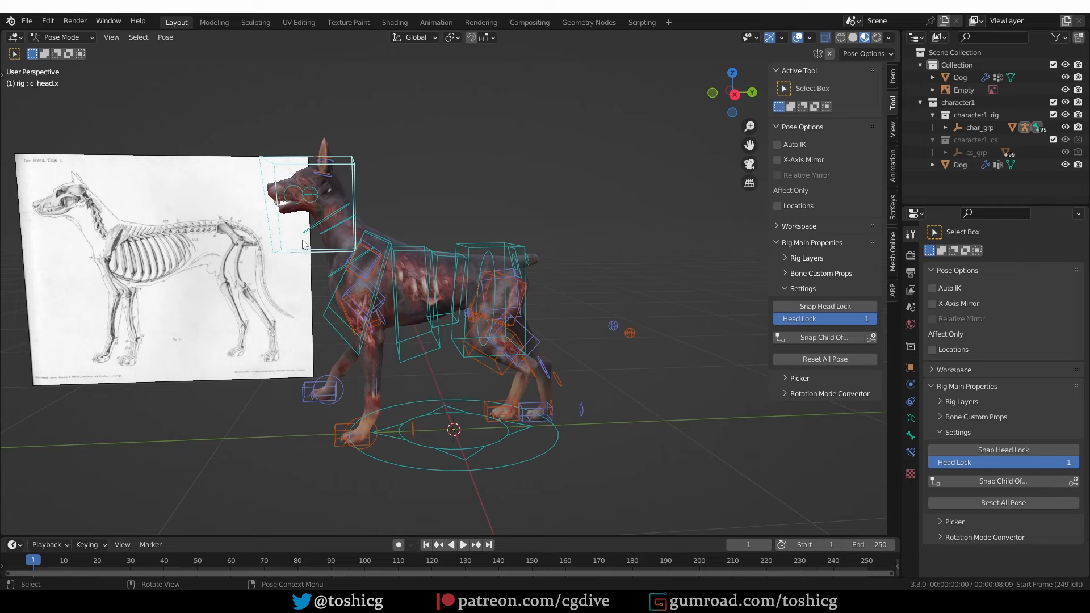
- In Object Mode and the right view, try hiding the skeleton reference image, and instead move it farther in front of the dog
{"action": "key", "text": "KP_Decimal"}
{"action": "key", "text": "KP_3"}
{"action": "scroll", "coordinate": [303, 245], "scroll_direction": "down", "scroll_amount": 2}
{"action": "key", "text": "Tab"}
{"action": "left_click", "coordinate": [260, 199]}
{"action": "key", "text": "h"}
{"action": "key", "text": "ctrl+z"}
{"action": "key", "text": "h"}
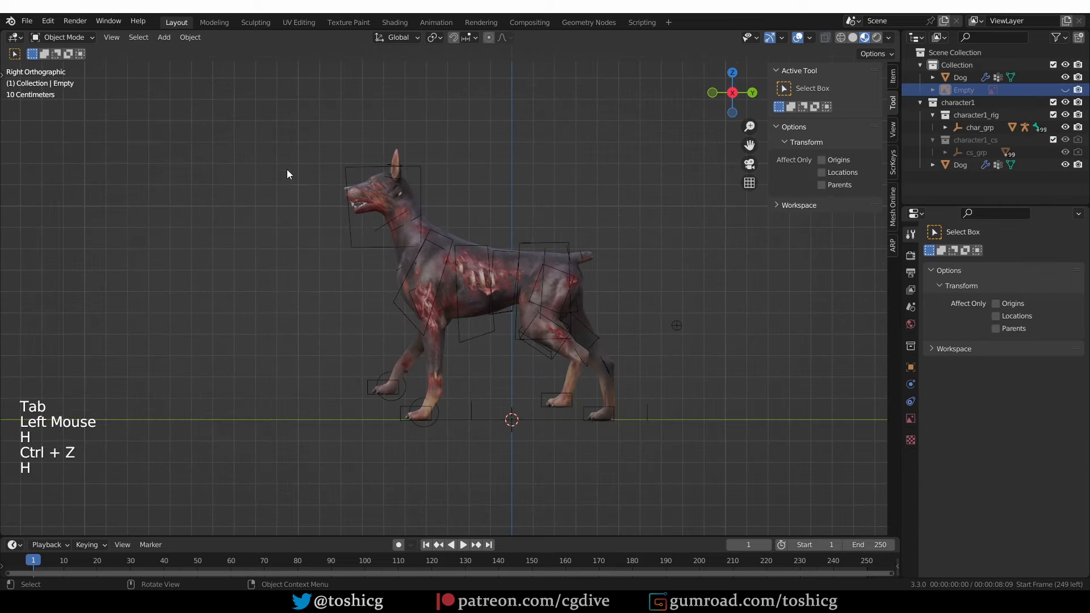
{"action": "key", "text": "ctrl+z"}
{"action": "key", "text": "h"}
{"action": "key", "text": "ctrl+z"}
{"action": "key", "text": "g"}
{"action": "left_click", "coordinate": [454, 181]}
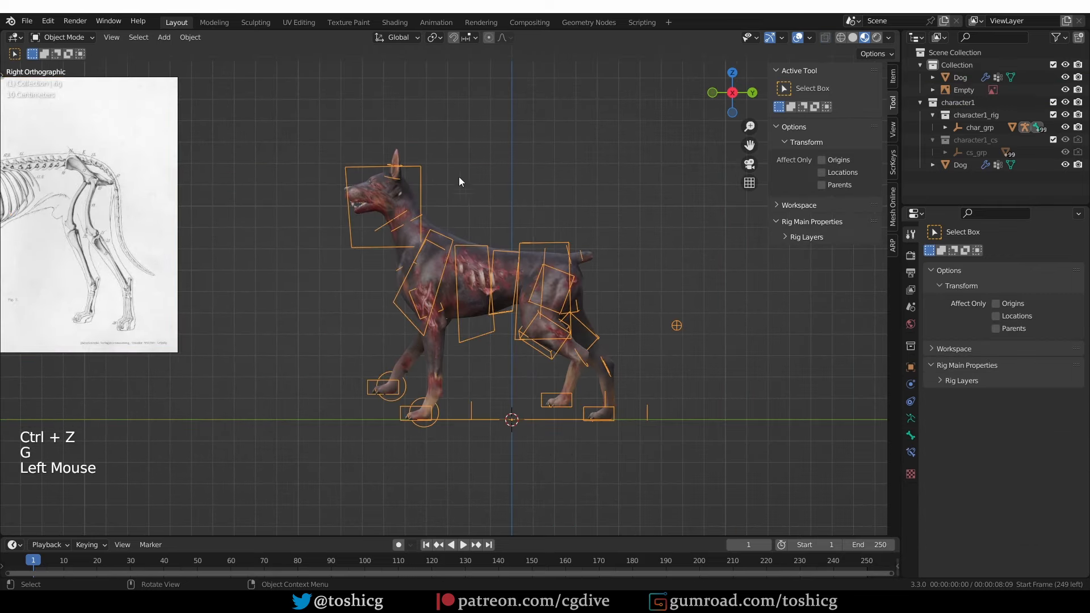
- Return the rig to its rest pose by clearing all controllers' rotation, location and scale, and show the Auto-Rig Pro tools
{"action": "key", "text": "Tab"}
{"action": "key", "text": "a"}
{"action": "key", "text": "alt+r"}
{"action": "key", "text": "alt+g"}
{"action": "key", "text": "alt+s"}
{"action": "key", "text": "Tab"}
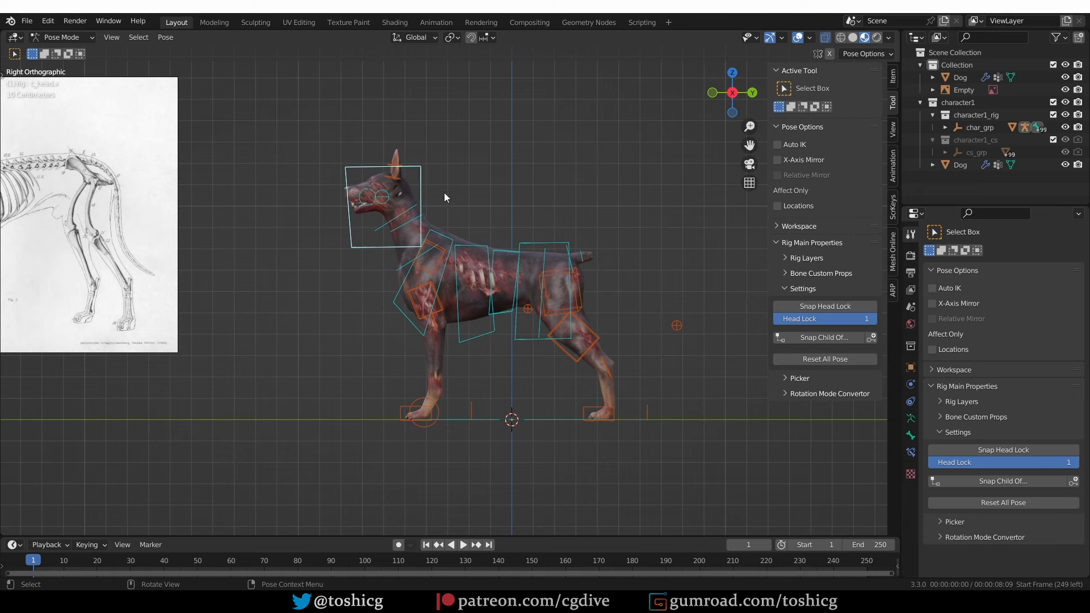
{"action": "left_click", "coordinate": [892, 291]}
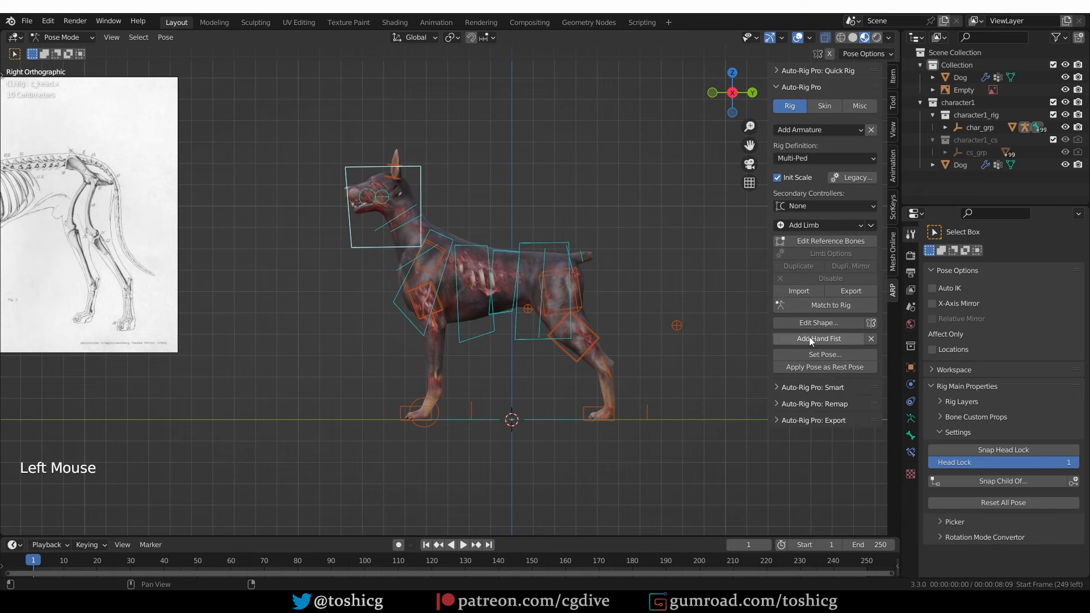
- Start editing the head controller's custom shape in the right view, showing the toolbar and toggling X-ray display on
{"action": "left_click", "coordinate": [839, 323]}
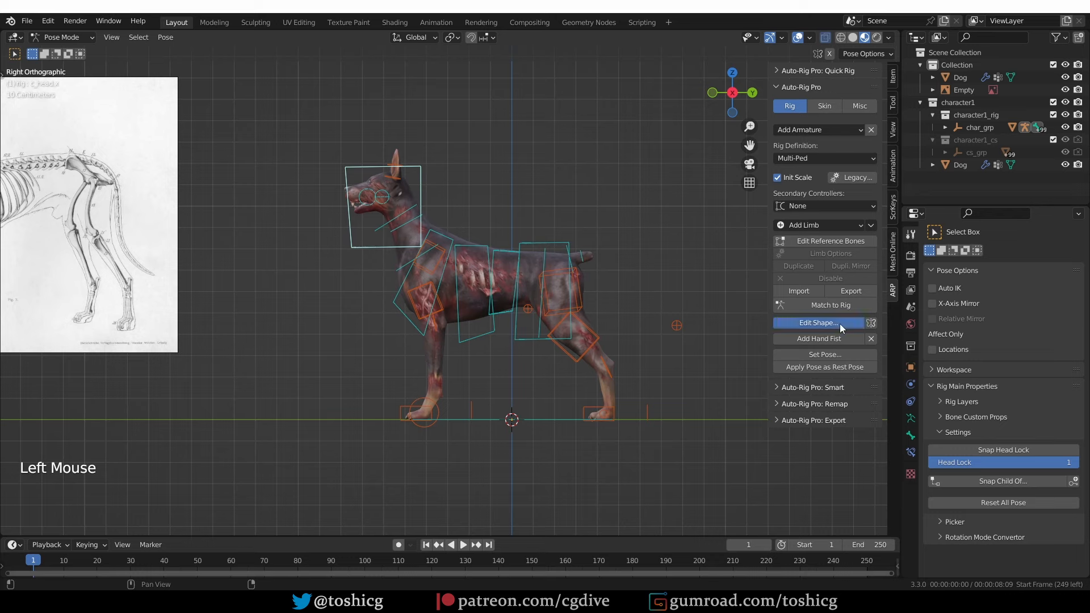
{"action": "scroll", "coordinate": [465, 202], "scroll_direction": "up", "scroll_amount": 3}
{"action": "key", "text": "a"}
{"action": "middle_click_drag", "start_coordinate": [466, 203], "coordinate": [494, 273], "text": "shift"}
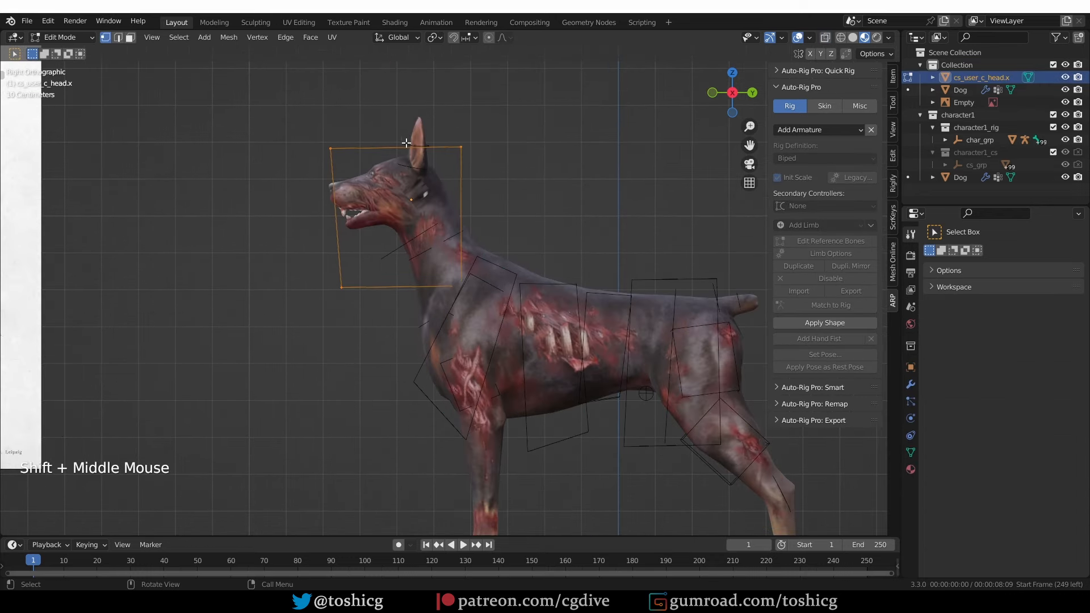
{"action": "middle_click_drag", "start_coordinate": [424, 180], "coordinate": [459, 199]}
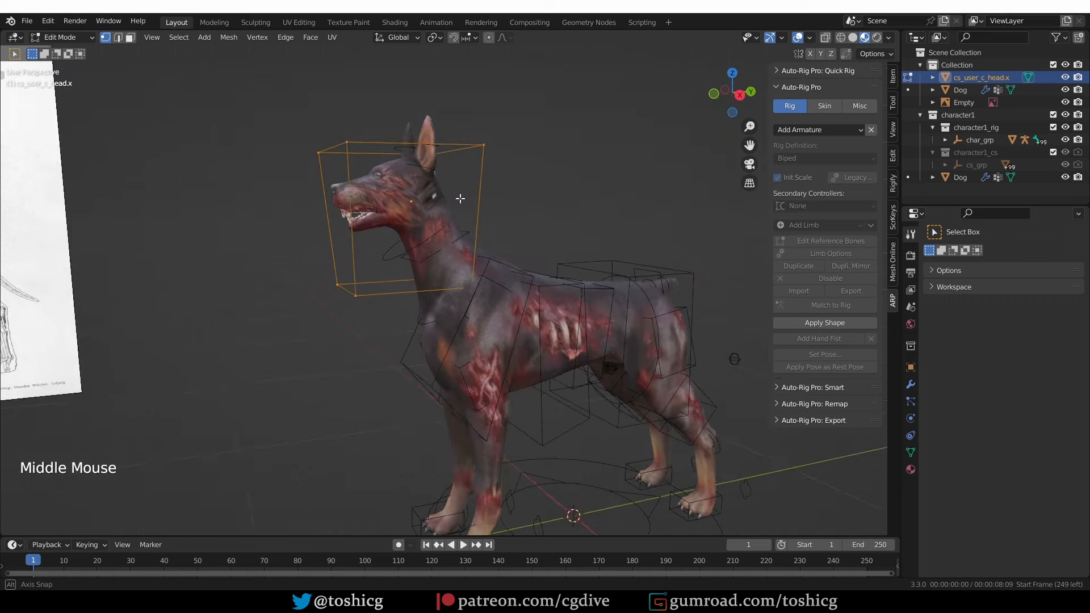
{"action": "key", "text": "KP_3"}
{"action": "key", "text": "t"}
{"action": "key", "text": "z"}
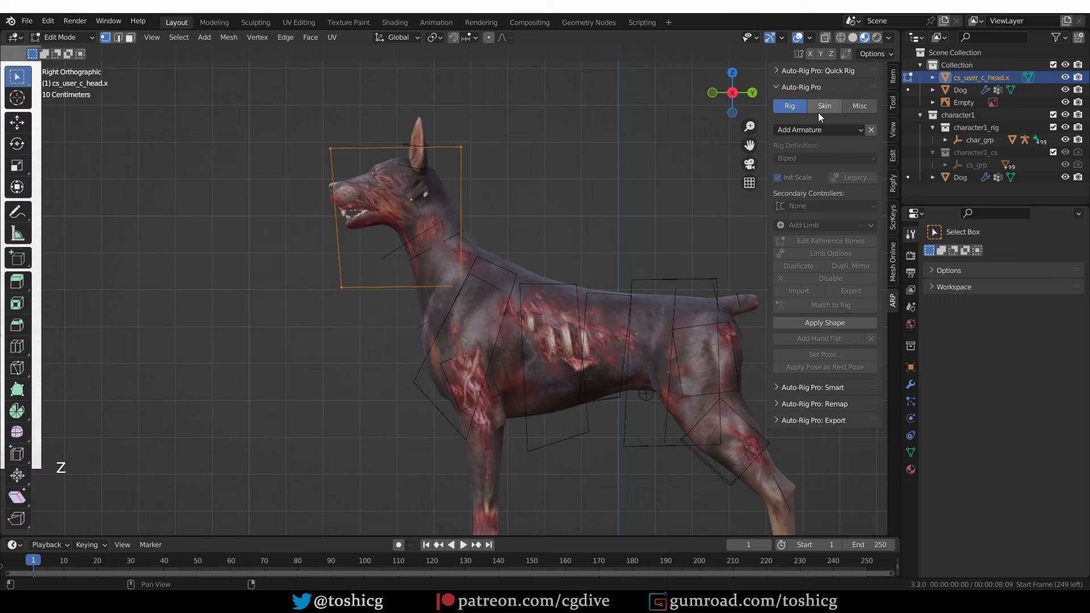
{"action": "left_click", "coordinate": [826, 38]}
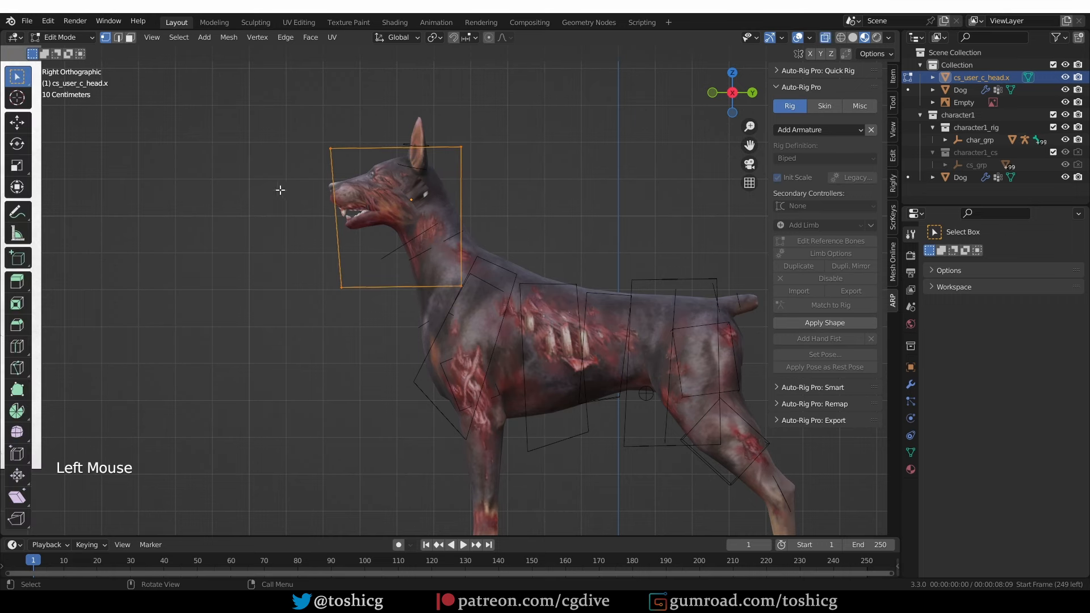
- Move the four corners of the head controller shape in turn so its outline follows the dog's head more closely
{"action": "left_click", "coordinate": [309, 143]}
{"action": "key", "text": "g"}
{"action": "key", "text": "g"}
{"action": "left_click", "coordinate": [389, 154]}
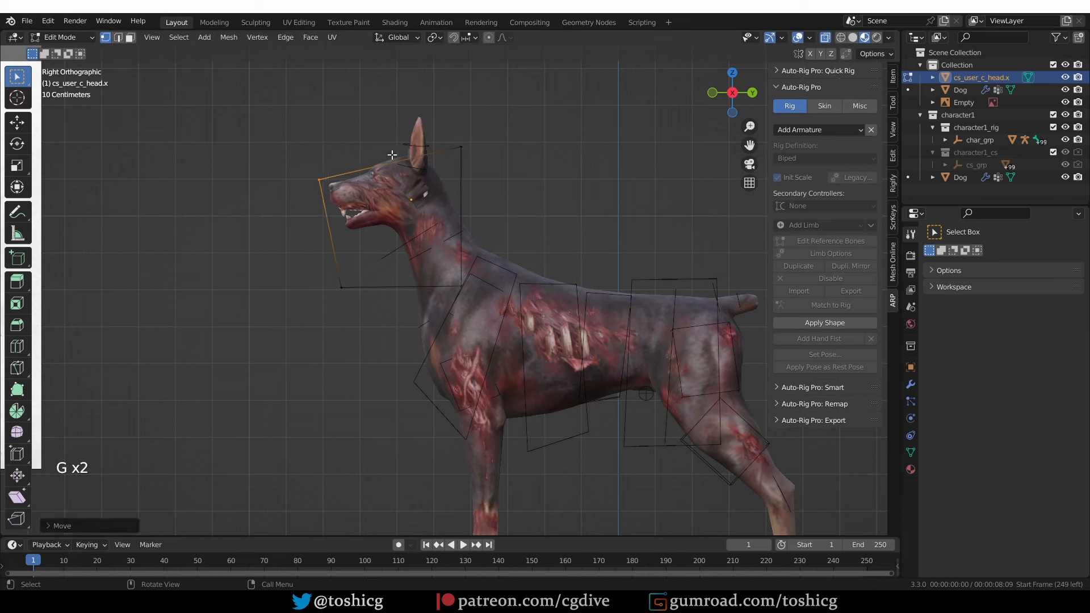
{"action": "left_click_drag", "start_coordinate": [447, 126], "coordinate": [504, 177]}
{"action": "key", "text": "g"}
{"action": "left_click", "coordinate": [485, 177]}
{"action": "left_click_drag", "start_coordinate": [311, 255], "coordinate": [363, 307]}
{"action": "key", "text": "g"}
{"action": "left_click", "coordinate": [367, 251]}
{"action": "left_click_drag", "start_coordinate": [385, 247], "coordinate": [514, 297]}
{"action": "key", "text": "g"}
{"action": "left_click", "coordinate": [502, 221]}
- Refine the head shape by pulling its rear corners forward and its upper front corner onto the snout
{"action": "left_click", "coordinate": [452, 161]}
{"action": "key", "text": "g"}
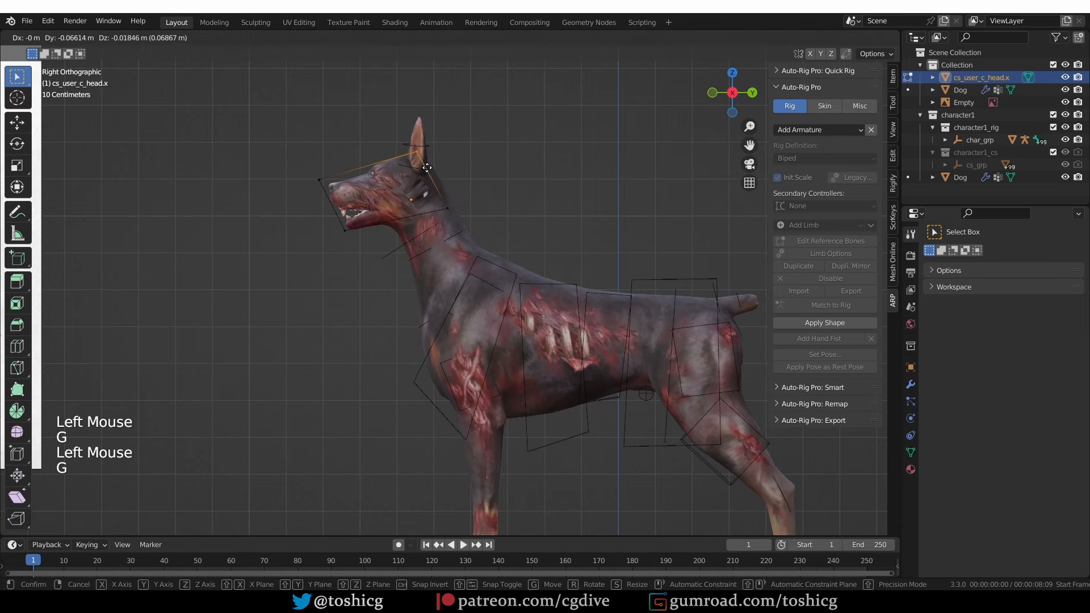
{"action": "left_click", "coordinate": [428, 169]}
{"action": "left_click_drag", "start_coordinate": [428, 190], "coordinate": [457, 223]}
{"action": "key", "text": "g"}
{"action": "left_click", "coordinate": [427, 227]}
{"action": "left_click", "coordinate": [318, 204]}
{"action": "left_click_drag", "start_coordinate": [318, 203], "coordinate": [344, 216]}
{"action": "key", "text": "g"}
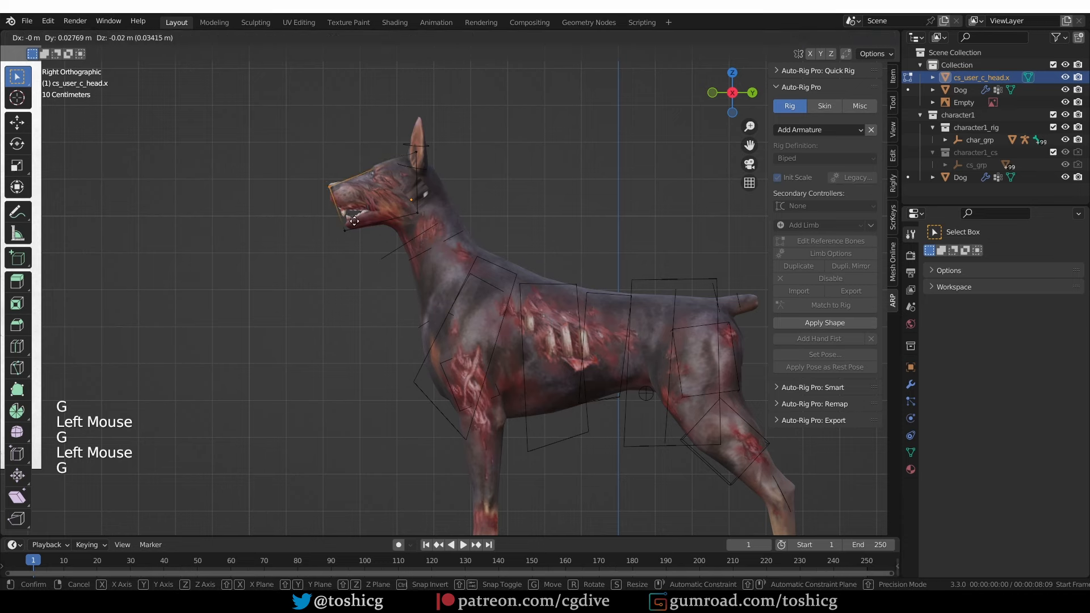
{"action": "left_click", "coordinate": [360, 209]}
- Select the whole head shape and narrow it sideways along X with the Scale tool
{"action": "scroll", "coordinate": [362, 160], "scroll_direction": "up", "scroll_amount": 2}
{"action": "key", "text": "2"}
{"action": "middle_click_drag", "start_coordinate": [362, 161], "coordinate": [318, 193]}
{"action": "key", "text": "a"}
{"action": "left_click", "coordinate": [17, 166]}
{"action": "left_click_drag", "start_coordinate": [379, 207], "coordinate": [350, 213]}
{"action": "middle_click_drag", "start_coordinate": [350, 214], "coordinate": [252, 216]}
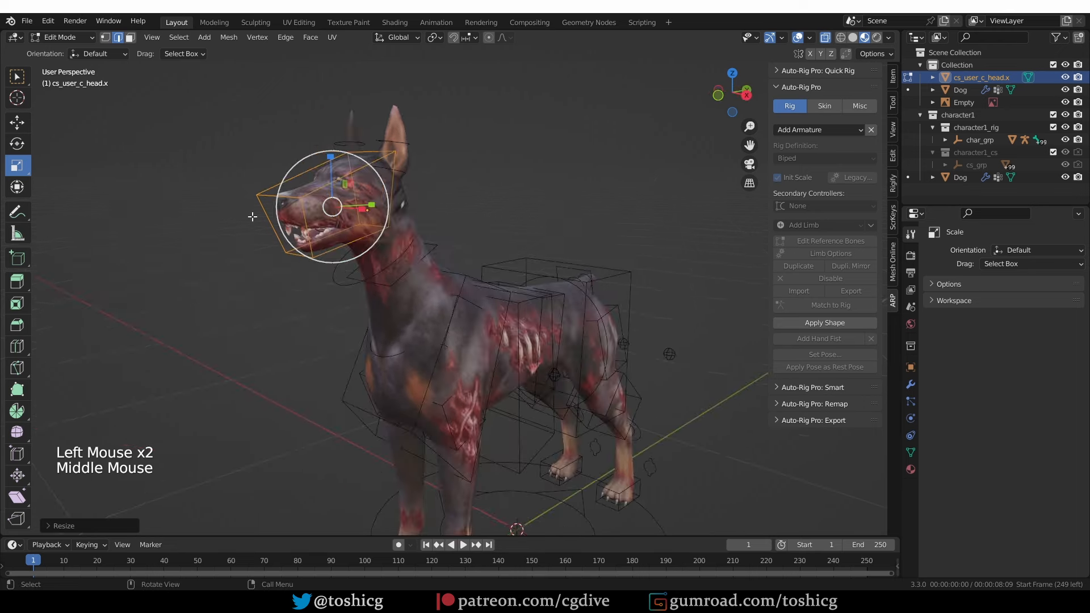
- In the right view, subdivide the top edges of the head shape, and undo an accidental scaling
{"action": "key", "text": "KP_3"}
{"action": "left_click", "coordinate": [248, 127]}
{"action": "left_click_drag", "start_coordinate": [284, 127], "coordinate": [325, 188]}
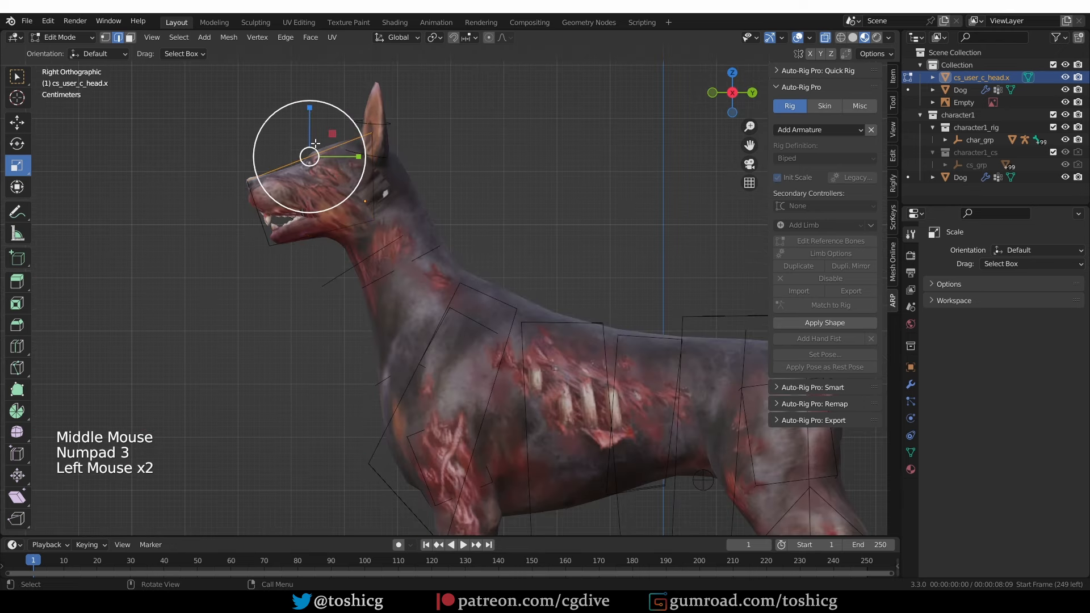
{"action": "right_click", "coordinate": [154, 106]}
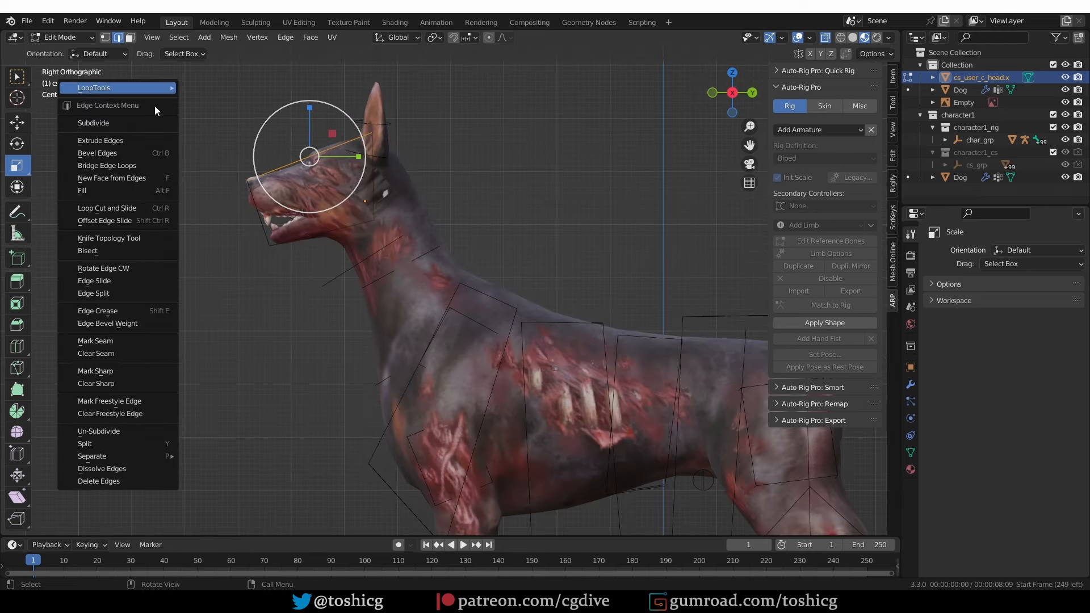
{"action": "left_click", "coordinate": [129, 121]}
{"action": "scroll", "coordinate": [293, 171], "scroll_direction": "up", "scroll_amount": 2}
{"action": "key", "text": "1"}
{"action": "left_click_drag", "start_coordinate": [289, 146], "coordinate": [253, 140]}
{"action": "key", "text": "ctrl+z"}
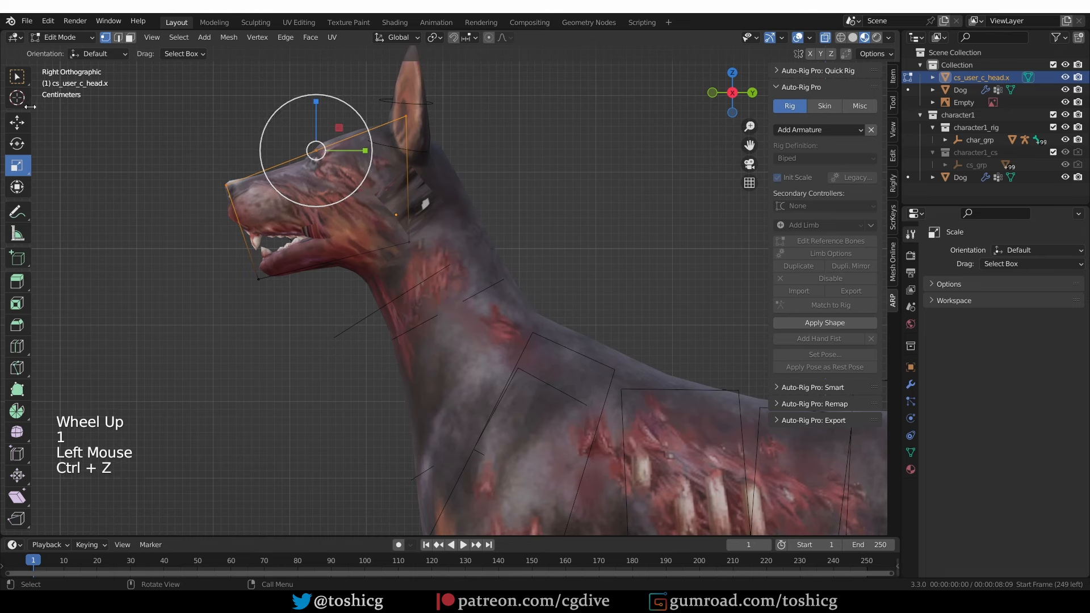
- With the Select Box tool, select the new middle points of the top edges and move them onto the brow
{"action": "left_click", "coordinate": [17, 76]}
{"action": "left_click_drag", "start_coordinate": [334, 175], "coordinate": [293, 137]}
{"action": "key", "text": "g"}
{"action": "left_click", "coordinate": [279, 146]}
- Subdivide the edges between brow and snout, and adjust the upper points to follow the bridge of the nose
{"action": "key", "text": "2"}
{"action": "left_click", "coordinate": [276, 166]}
{"action": "right_click", "coordinate": [275, 177]}
{"action": "left_click", "coordinate": [275, 178]}
{"action": "key", "text": "1"}
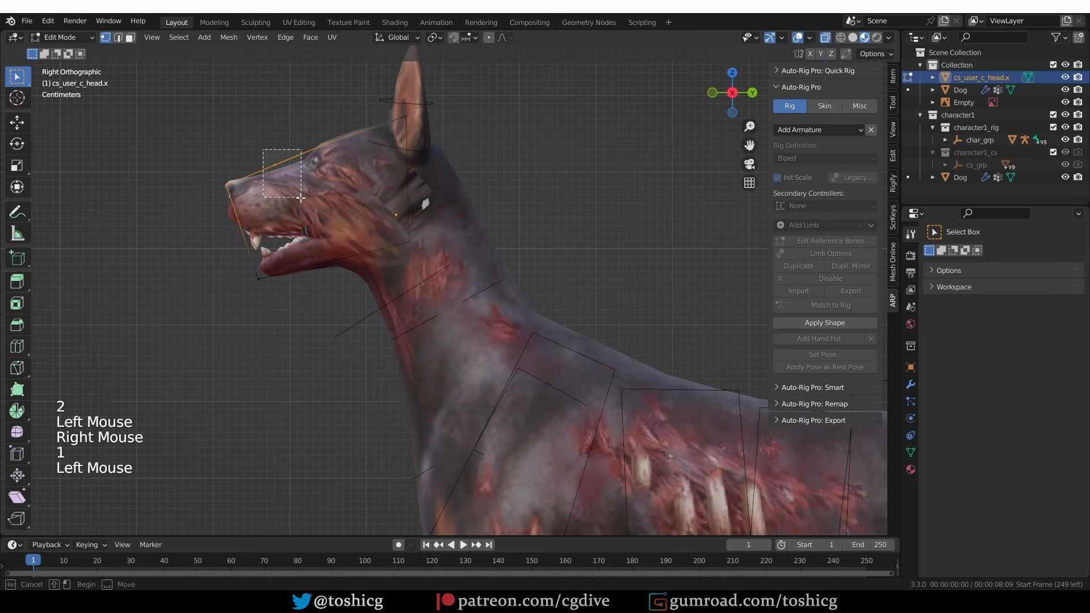
{"action": "key", "text": "g"}
{"action": "left_click", "coordinate": [448, 127]}
{"action": "key", "text": "g"}
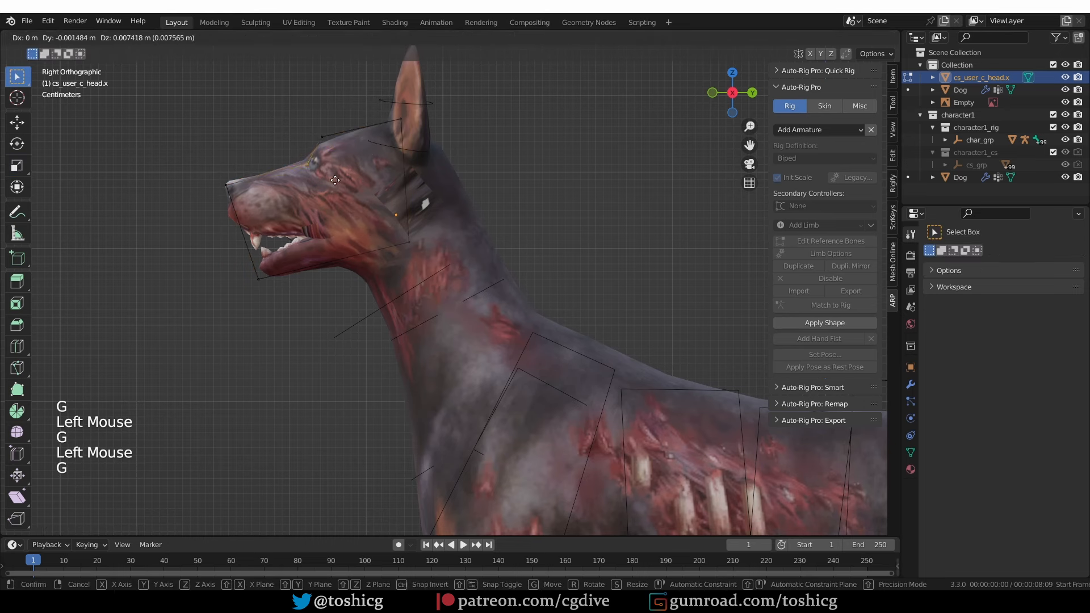
{"action": "left_click", "coordinate": [326, 198]}
- Adjust the head shape's lower front points at the jaw and rescale the entire shape to fit around the head
{"action": "left_click_drag", "start_coordinate": [234, 257], "coordinate": [293, 292]}
{"action": "key", "text": "g"}
{"action": "left_click", "coordinate": [309, 295]}
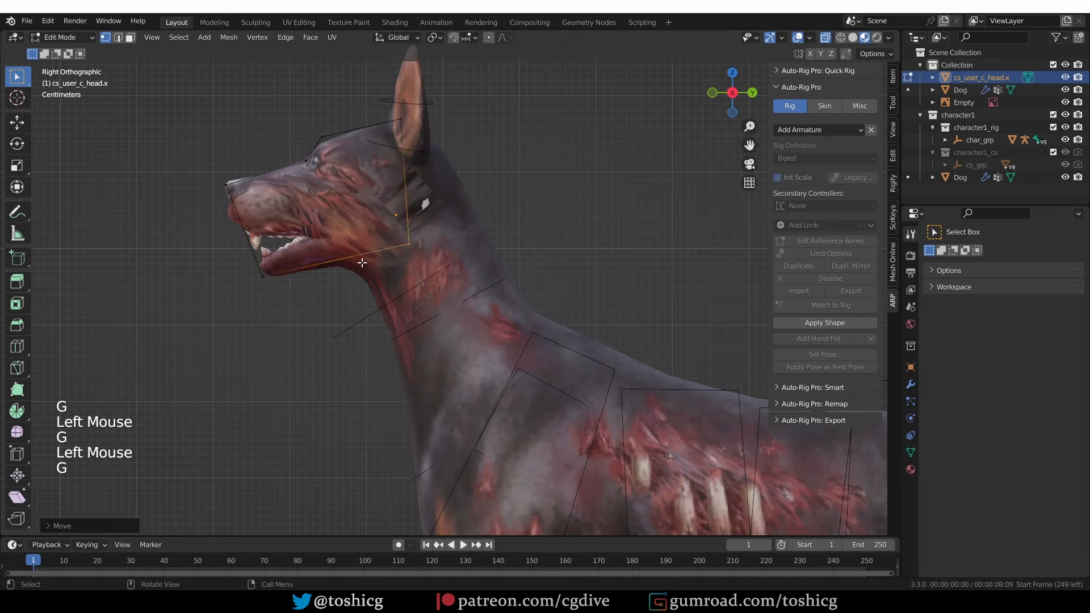
{"action": "middle_click_drag", "start_coordinate": [312, 295], "coordinate": [401, 297]}
{"action": "scroll", "coordinate": [489, 300], "scroll_direction": "down", "scroll_amount": 1}
{"action": "middle_click_drag", "start_coordinate": [401, 296], "coordinate": [562, 268]}
{"action": "key", "text": "a"}
{"action": "key", "text": "s"}
{"action": "left_click", "coordinate": [545, 272]}
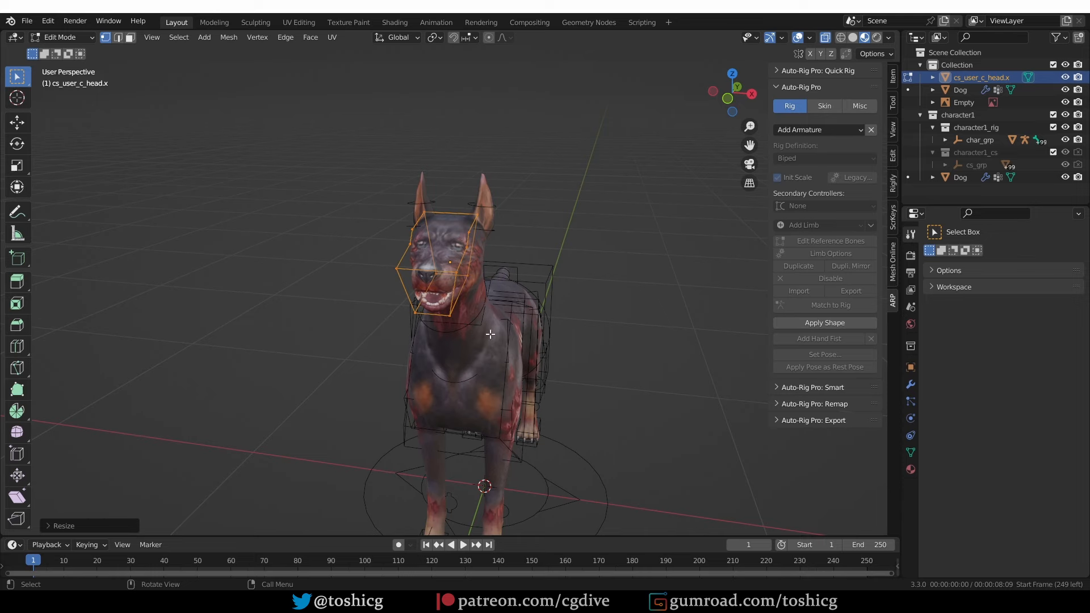
- Apply the new head controller shape and try rotating the head freely, cancelling the rotation
{"action": "left_click", "coordinate": [833, 323]}
{"action": "middle_click_drag", "start_coordinate": [532, 282], "coordinate": [389, 223]}
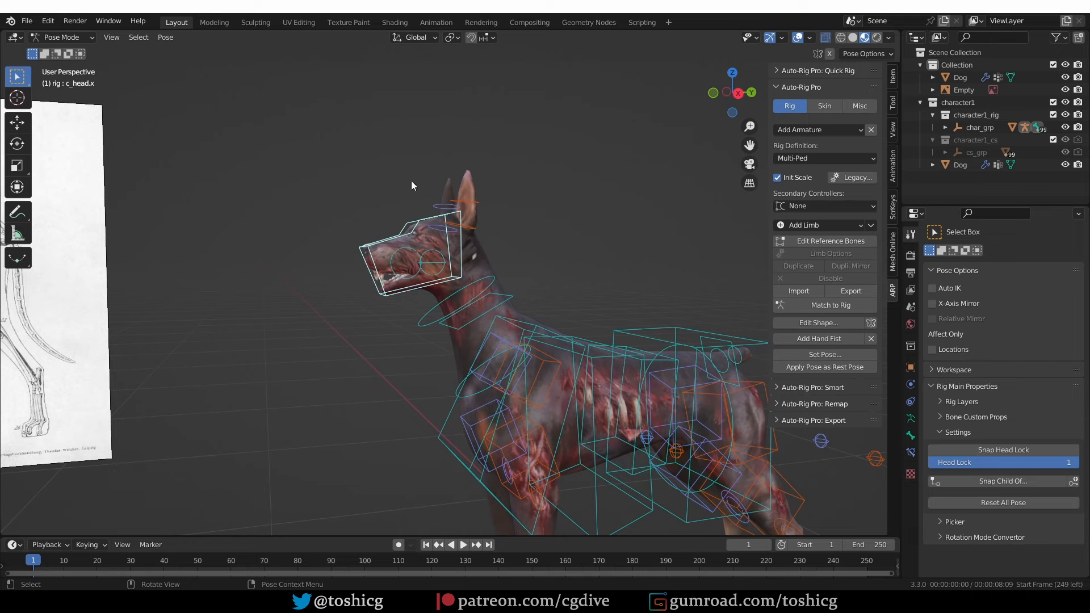
{"action": "key", "text": "r"}
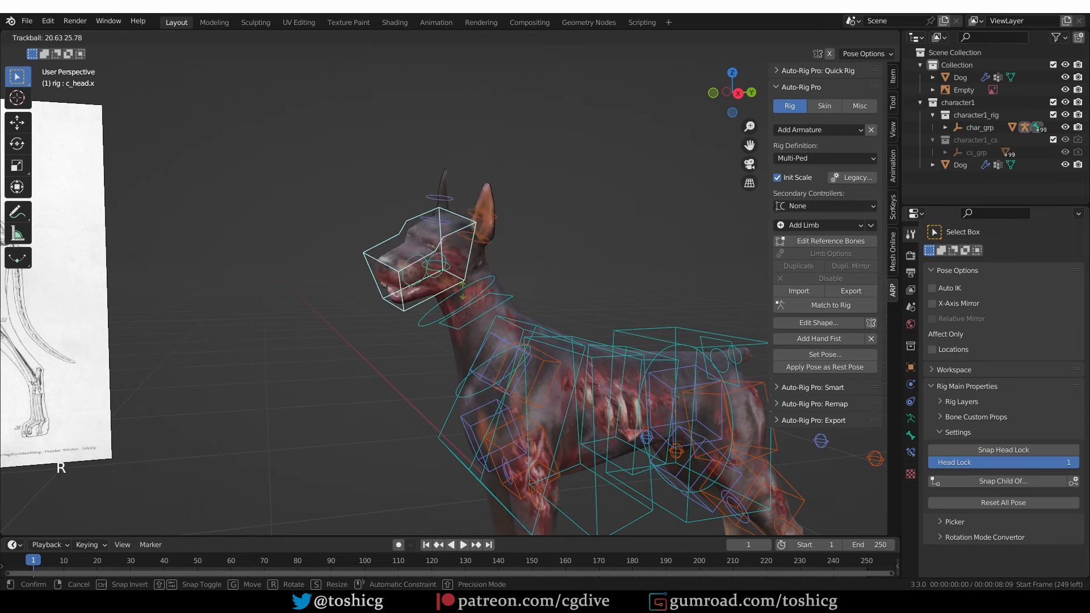
{"action": "right_click", "coordinate": [454, 293]}
- In the right view, try raising the left front foot controller forward and tilting it
{"action": "scroll", "coordinate": [461, 291], "scroll_direction": "down", "scroll_amount": 2}
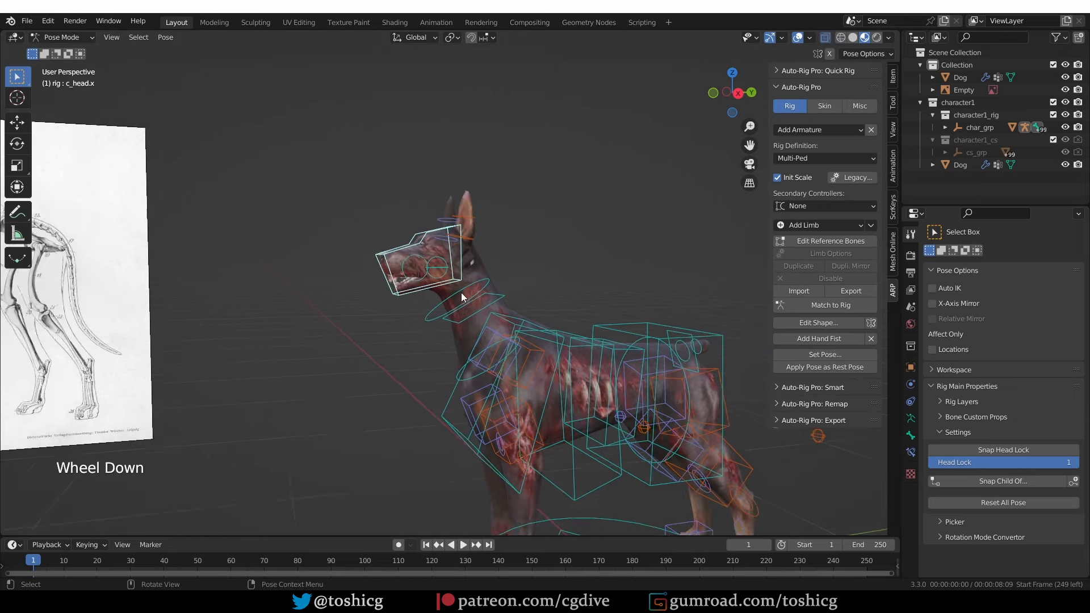
{"action": "middle_click_drag", "start_coordinate": [461, 292], "coordinate": [486, 288], "text": "shift"}
{"action": "key", "text": "KP_3"}
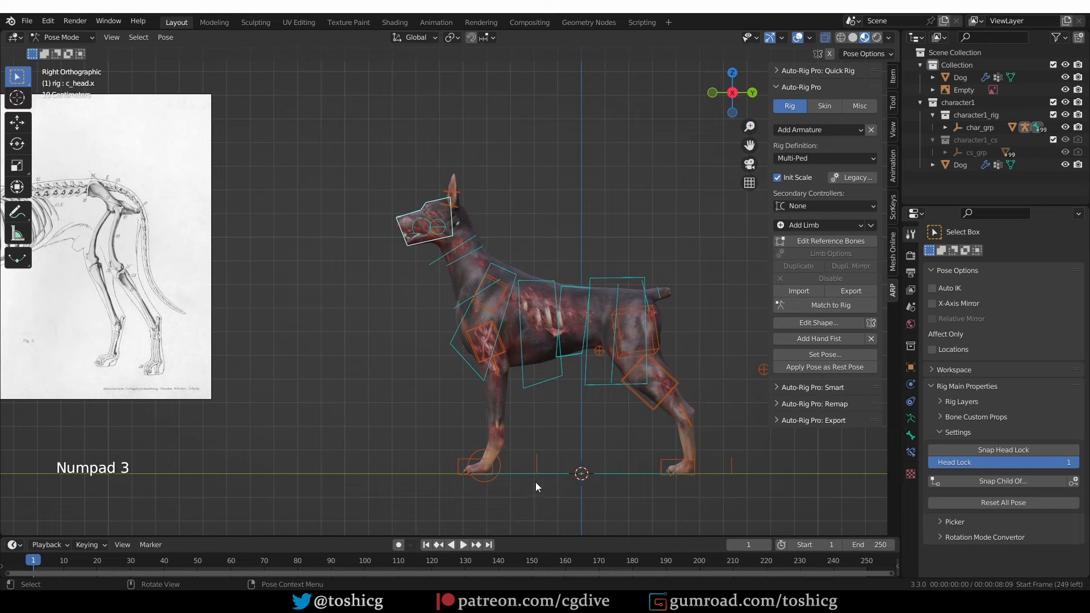
{"action": "scroll", "coordinate": [508, 486], "scroll_direction": "up", "scroll_amount": 3}
{"action": "middle_click_drag", "start_coordinate": [504, 468], "coordinate": [554, 441], "text": "shift"}
{"action": "left_click", "coordinate": [531, 443]}
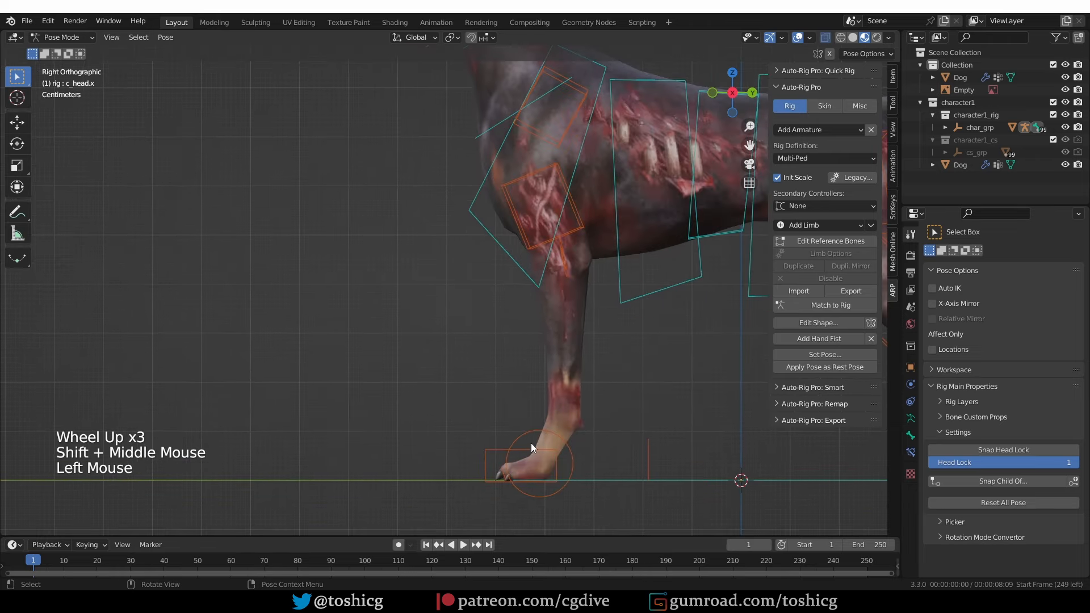
{"action": "key", "text": "g"}
{"action": "left_click", "coordinate": [362, 302]}
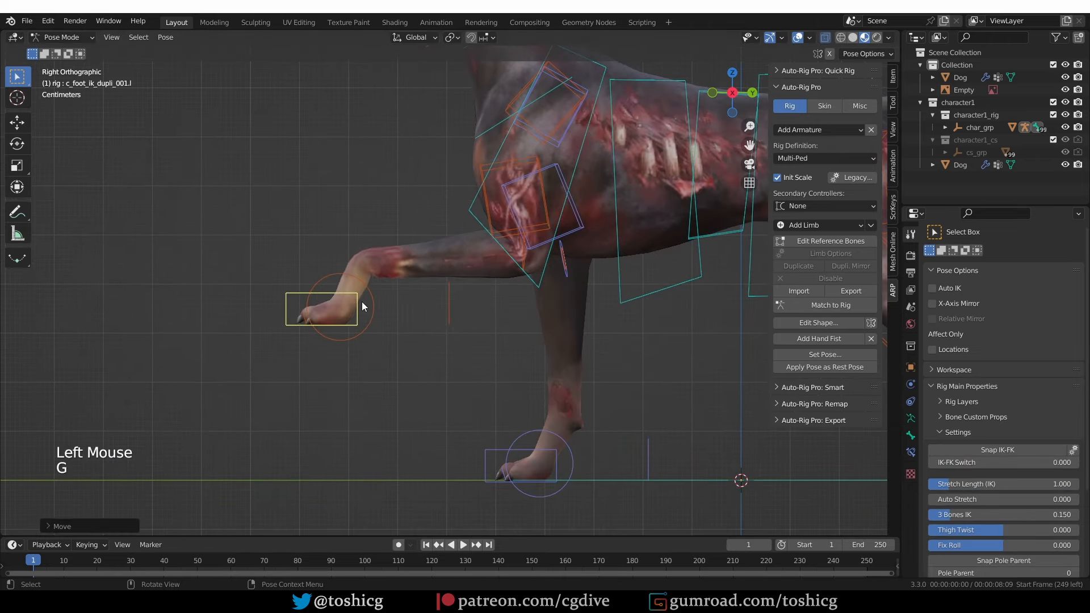
{"action": "key", "text": "r"}
{"action": "left_click", "coordinate": [420, 297]}
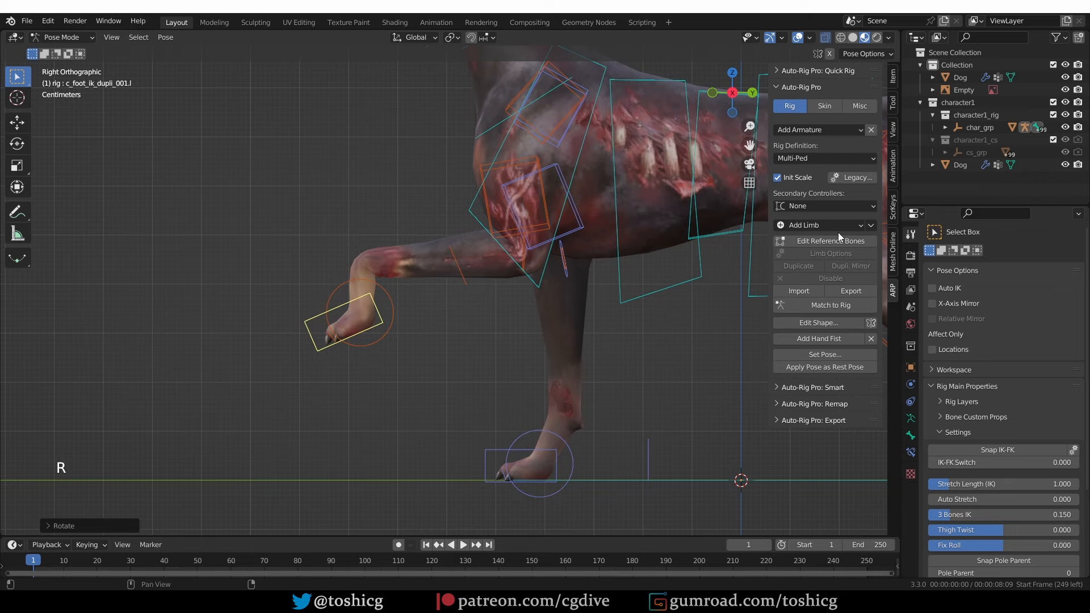
- Try editing the raised left front foot controller's shape by shrinking and rotating it, and apply the shape
{"action": "left_click", "coordinate": [818, 322]}
{"action": "scroll", "coordinate": [374, 358], "scroll_direction": "up", "scroll_amount": 2}
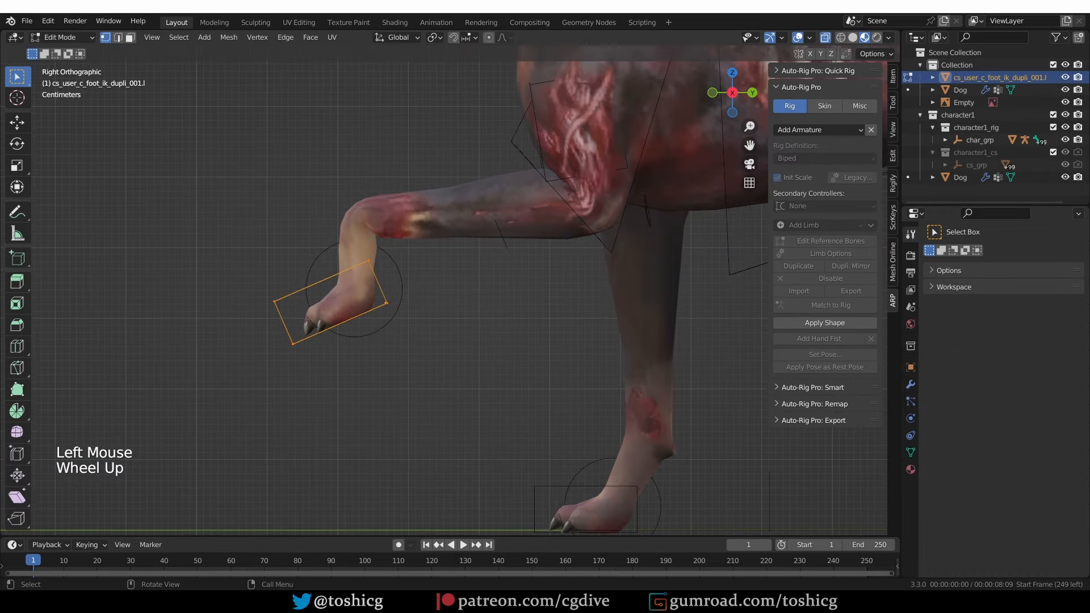
{"action": "key", "text": "s"}
{"action": "left_click", "coordinate": [437, 312]}
{"action": "key", "text": "r"}
{"action": "left_click", "coordinate": [425, 332]}
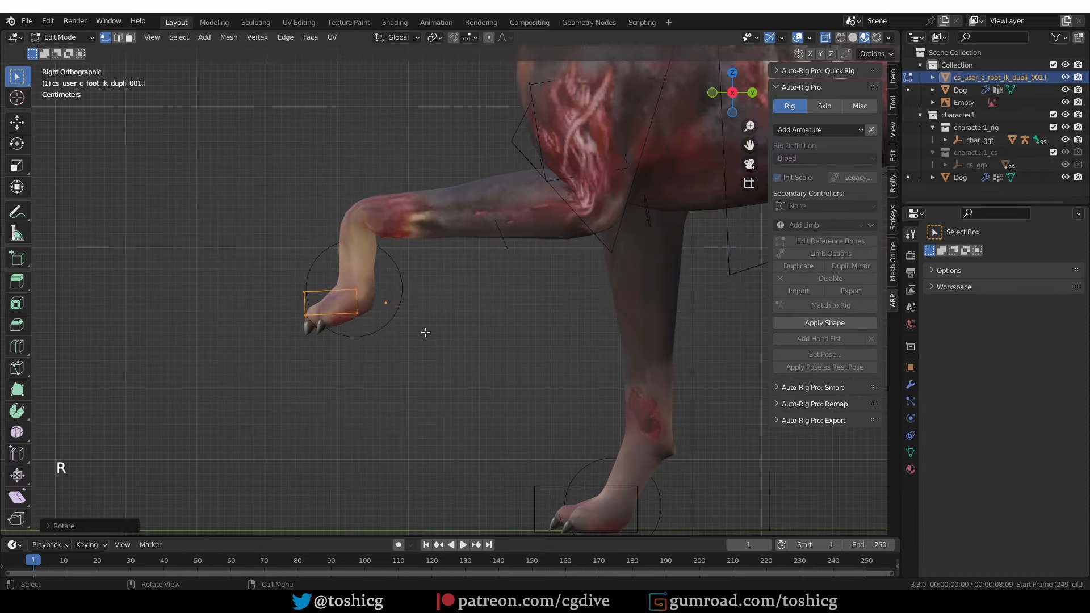
{"action": "left_click", "coordinate": [832, 321]}
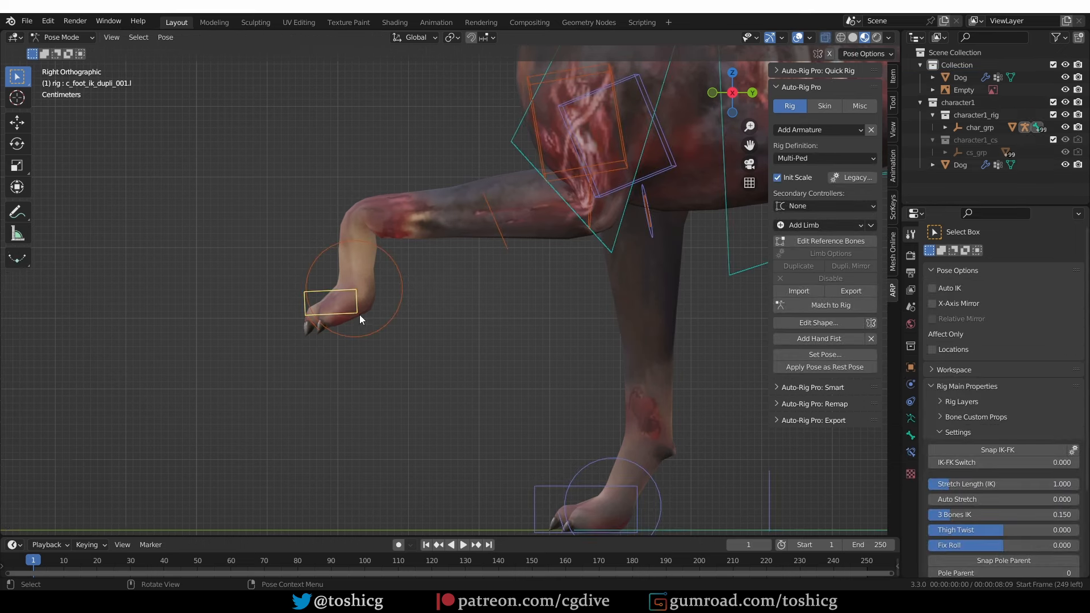
- Undo the left front foot's shape changes, rotation and move
{"action": "key", "text": "ctrl"}
{"action": "key", "text": "ctrl+z"}
{"action": "key", "text": "ctrl+z"}
{"action": "key", "text": "ctrl+z"}
{"action": "key", "text": "ctrl+z"}
{"action": "key", "text": "ctrl+z"}
{"action": "key", "text": "ctrl+z"}
- Edit the left front foot controller's shape, flattening it along Z and lowering it to the ground
{"action": "middle_click_drag", "start_coordinate": [381, 298], "coordinate": [390, 260], "text": "shift"}
{"action": "left_click", "coordinate": [826, 323]}
{"action": "scroll", "coordinate": [340, 320], "scroll_direction": "up", "scroll_amount": 2}
{"action": "left_click_drag", "start_coordinate": [340, 319], "coordinate": [590, 325]}
{"action": "key", "text": "a"}
{"action": "key", "text": "s"}
{"action": "key", "text": "z"}
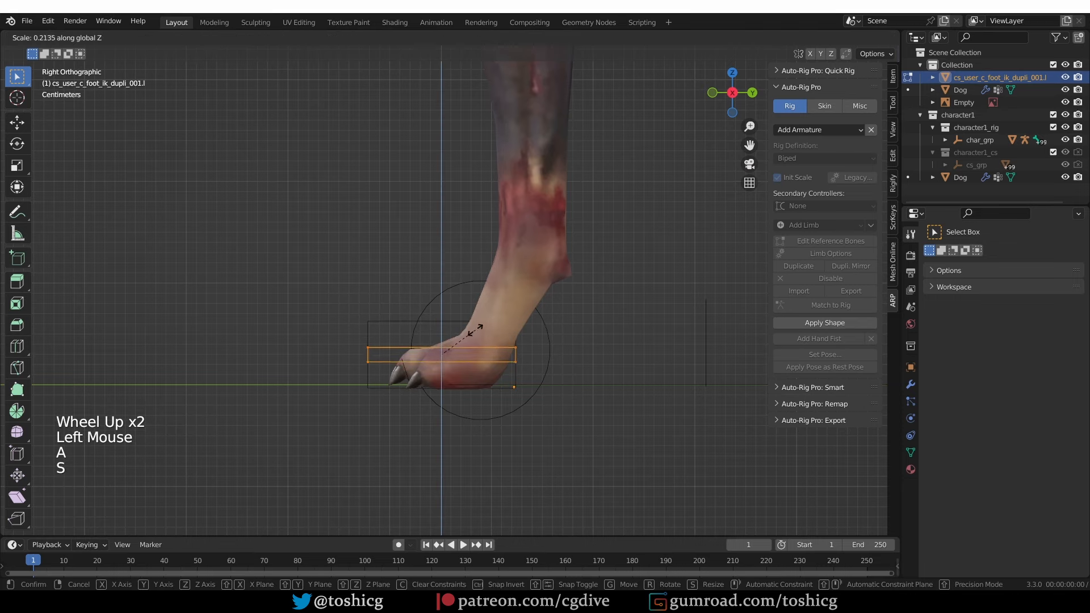
{"action": "left_click", "coordinate": [539, 294]}
{"action": "key", "text": "g"}
{"action": "key", "text": "z"}
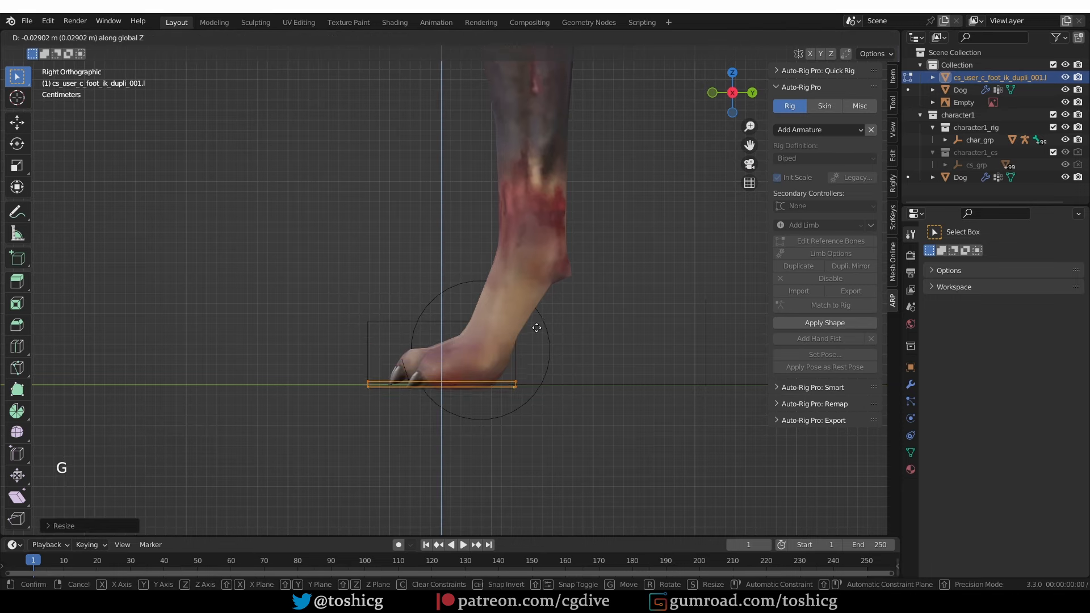
{"action": "left_click", "coordinate": [536, 328]}
- Adjust the foot shape's thickness along Z and its overall size, and apply the shape
{"action": "middle_click_drag", "start_coordinate": [536, 328], "coordinate": [666, 360]}
{"action": "key", "text": "s"}
{"action": "key", "text": "z"}
{"action": "left_click", "coordinate": [607, 366]}
{"action": "key", "text": "s"}
{"action": "left_click", "coordinate": [618, 366]}
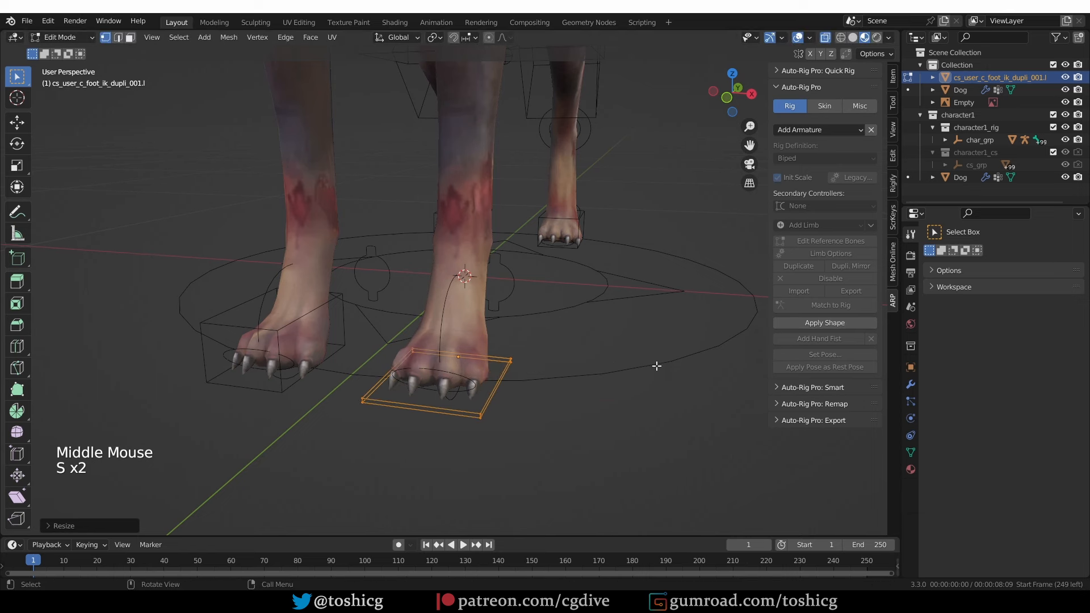
{"action": "left_click", "coordinate": [825, 322]}
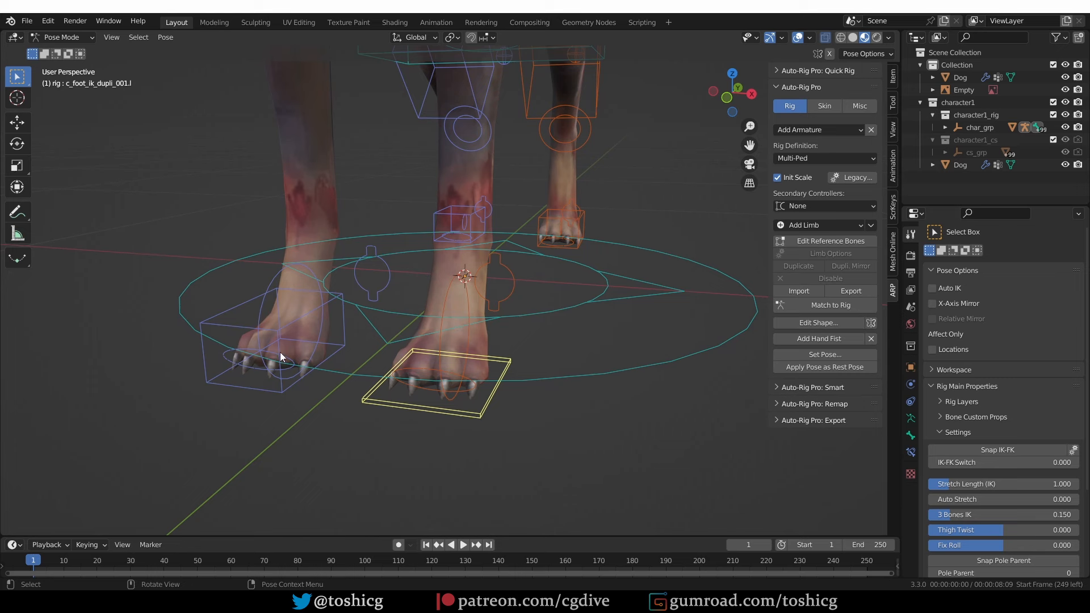
- Mirror the left front foot's controller shape to the right side and try moving the right foot controller
{"action": "left_click", "coordinate": [871, 323]}
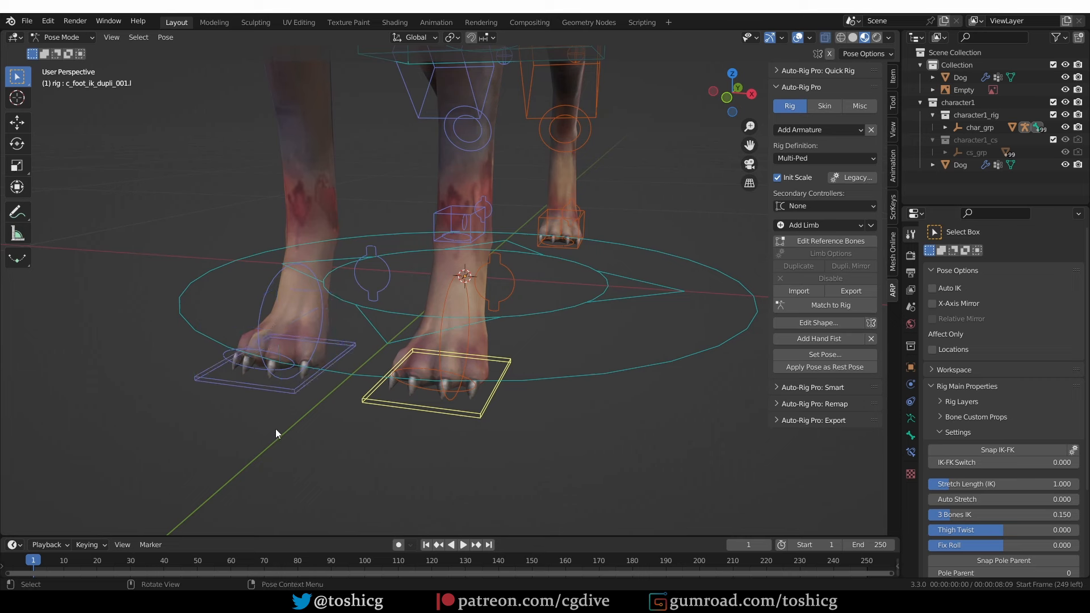
{"action": "left_click", "coordinate": [273, 390]}
{"action": "key", "text": "g"}
{"action": "right_click", "coordinate": [364, 390]}
- Reshape the chest spine controller by moving its points in the right view, and turn on X-ray display for the rig
{"action": "scroll", "coordinate": [377, 389], "scroll_direction": "down", "scroll_amount": 4}
{"action": "middle_click_drag", "start_coordinate": [386, 389], "coordinate": [483, 463]}
{"action": "key", "text": "KP_3"}
{"action": "scroll", "coordinate": [321, 395], "scroll_direction": "down", "scroll_amount": 2}
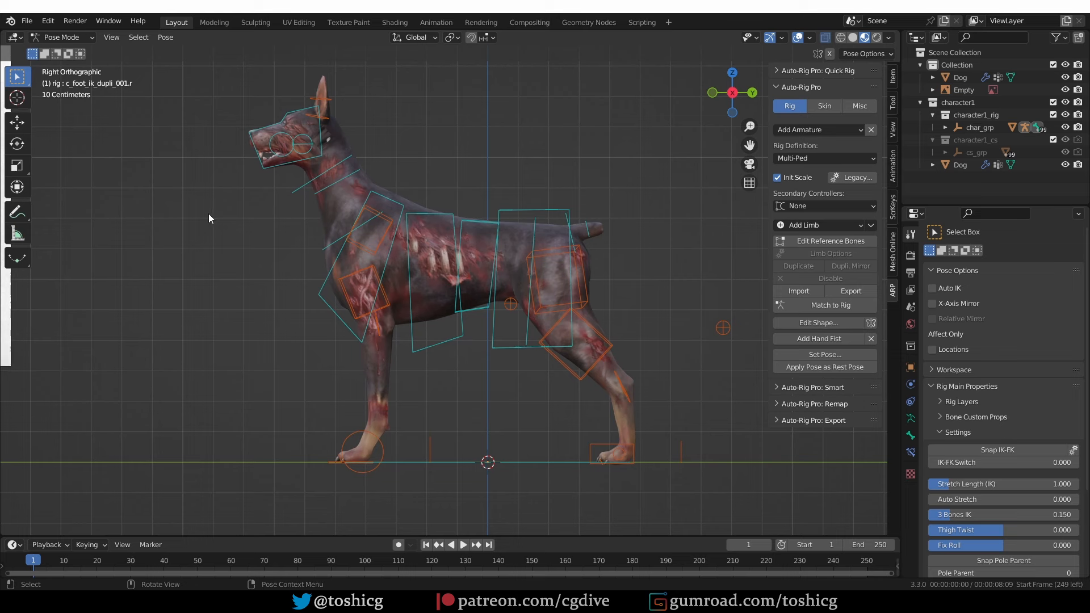
{"action": "left_click", "coordinate": [321, 302]}
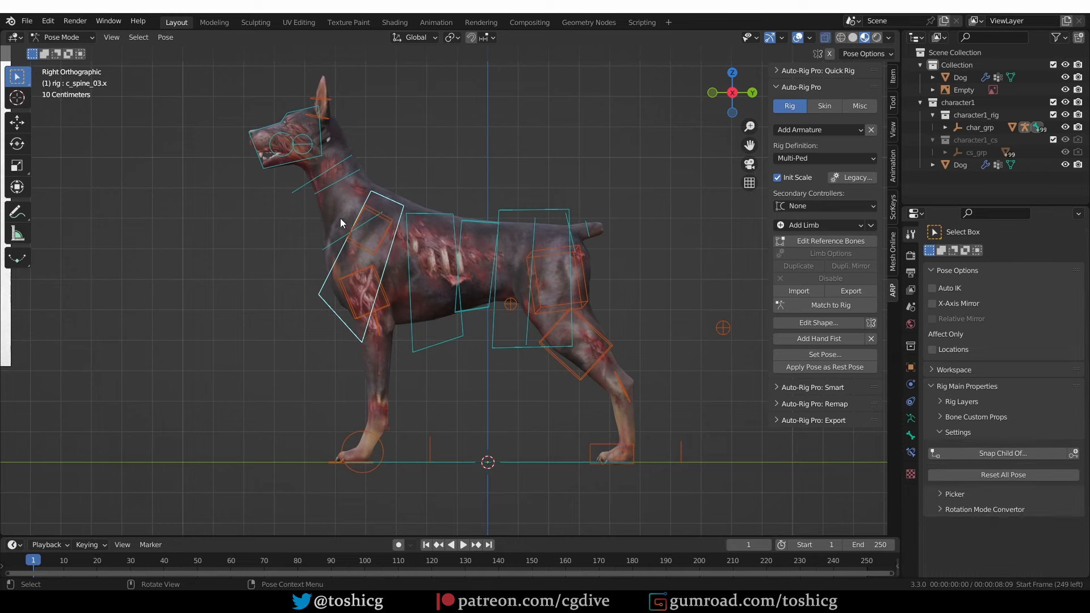
{"action": "left_click", "coordinate": [818, 323]}
{"action": "key", "text": "g"}
{"action": "left_click", "coordinate": [337, 301]}
{"action": "left_click", "coordinate": [332, 298]}
{"action": "key", "text": "g"}
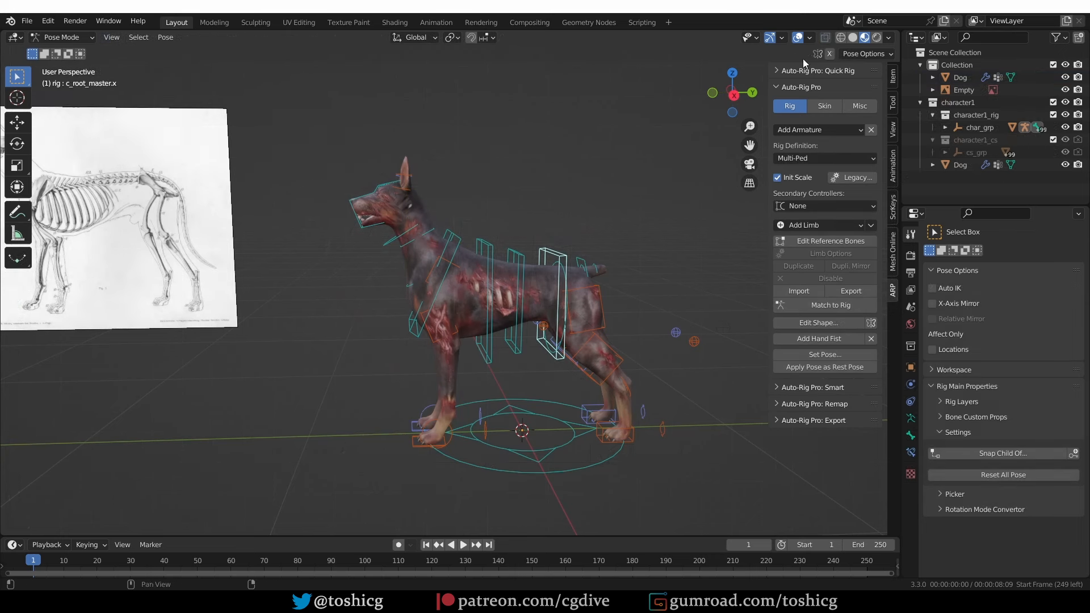
{"action": "left_click", "coordinate": [826, 39]}
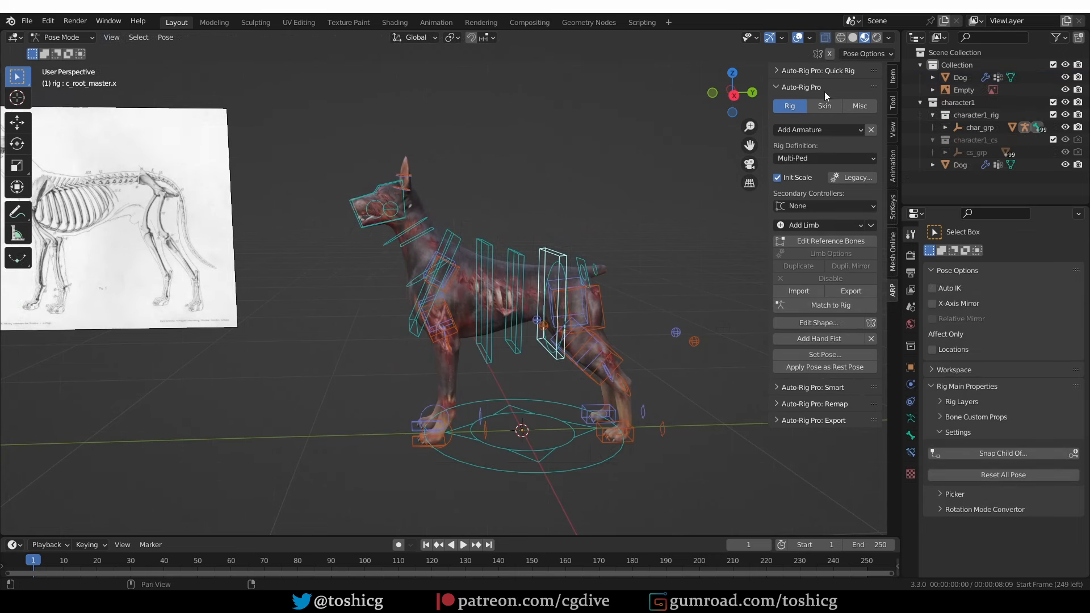
- Turn off the rig's X-ray display and try rotating and moving the second spine controller
{"action": "left_click", "coordinate": [825, 38]}
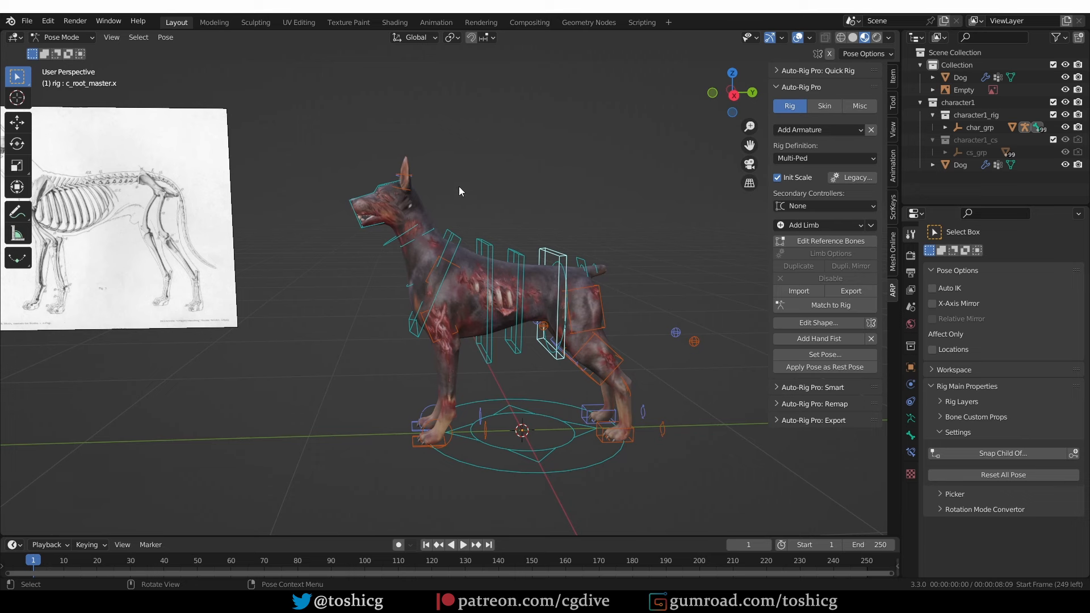
{"action": "left_click", "coordinate": [482, 250]}
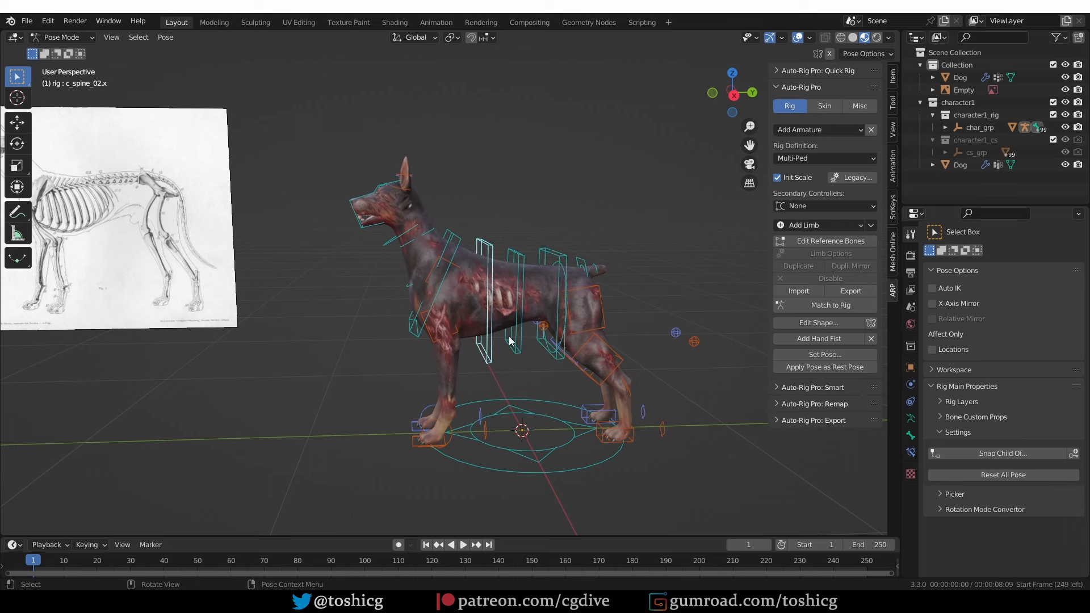
{"action": "key", "text": "r"}
{"action": "right_click", "coordinate": [502, 236]}
{"action": "key", "text": "g"}
{"action": "right_click", "coordinate": [542, 284]}
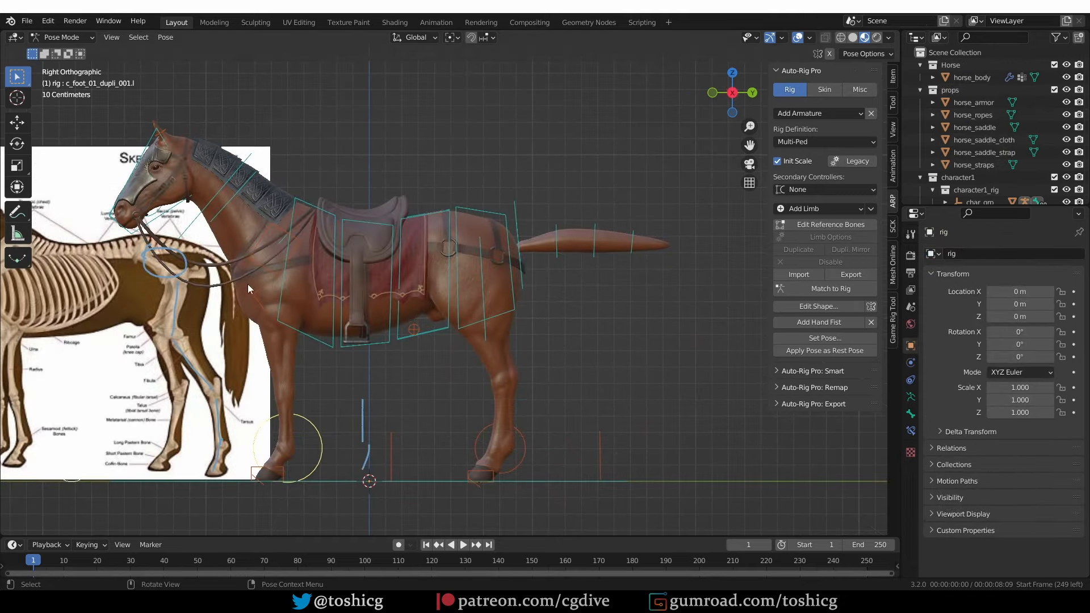
{"action": "middle_click_drag", "start_coordinate": [247, 284], "coordinate": [348, 304]}
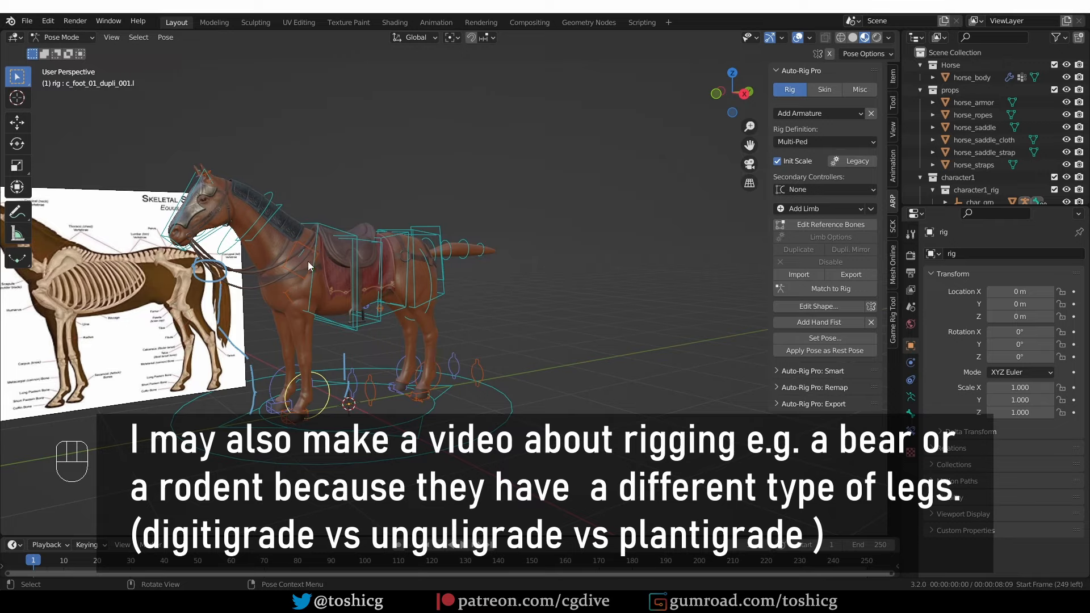
{"action": "left_click", "coordinate": [1066, 90]}
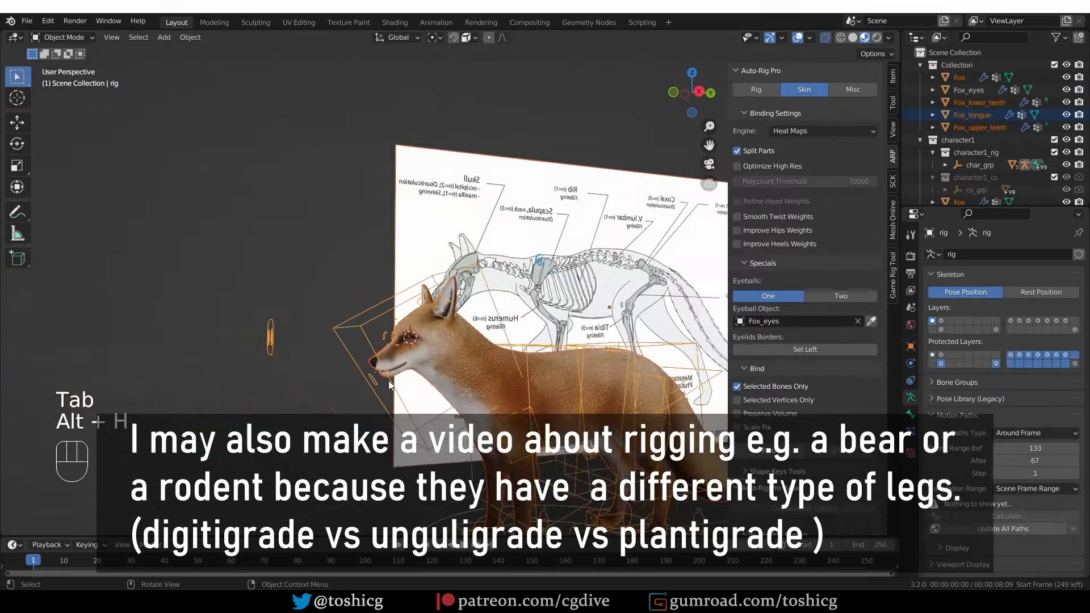
- Put the fox rig in Pose Mode and move the jawbone controller down to open the mouth
{"action": "key", "text": "Tab"}
{"action": "key", "text": "g"}
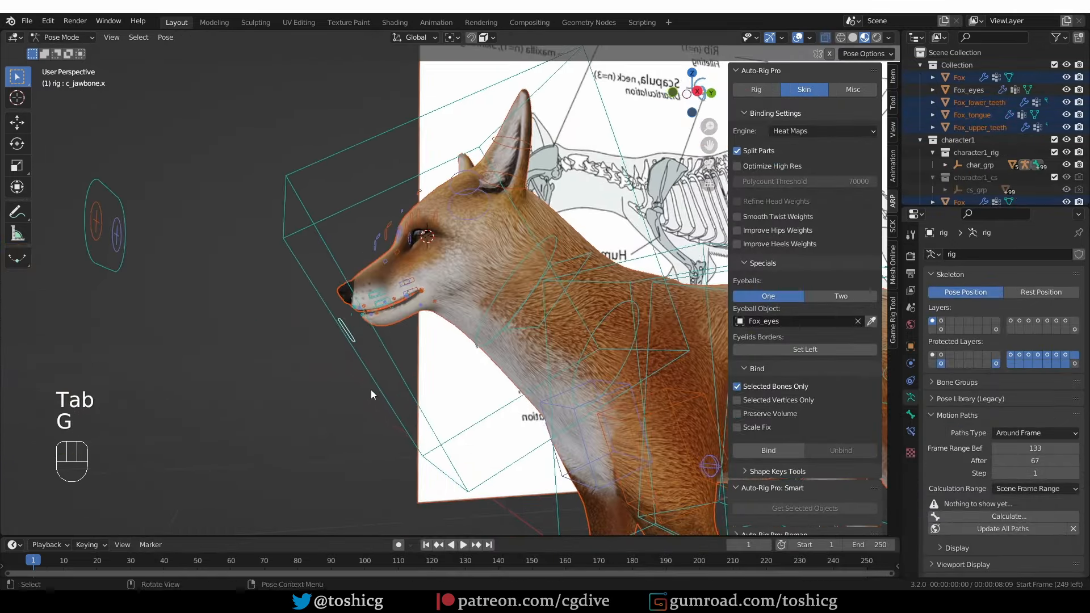
{"action": "middle_click_drag", "start_coordinate": [370, 389], "coordinate": [368, 345], "text": "ctrl"}
{"action": "key", "text": "g"}
{"action": "left_click", "coordinate": [397, 390]}
- Pose the fox's tongue inside the open mouth by rotating its tongue controllers one after another
{"action": "scroll", "coordinate": [443, 296], "scroll_direction": "up", "scroll_amount": 3}
{"action": "left_click", "coordinate": [476, 240]}
{"action": "middle_click_drag", "start_coordinate": [477, 312], "coordinate": [397, 344]}
{"action": "key", "text": "r"}
{"action": "left_click", "coordinate": [440, 306]}
{"action": "left_click", "coordinate": [435, 274]}
{"action": "key", "text": "r"}
{"action": "left_click", "coordinate": [416, 268]}
{"action": "left_click", "coordinate": [407, 293]}
{"action": "key", "text": "r"}
{"action": "left_click", "coordinate": [377, 262]}
{"action": "scroll", "coordinate": [454, 329], "scroll_direction": "down", "scroll_amount": 7}
{"action": "scroll", "coordinate": [445, 346], "scroll_direction": "up", "scroll_amount": 7}
{"action": "middle_click_drag", "start_coordinate": [511, 341], "coordinate": [492, 341], "text": "shift"}
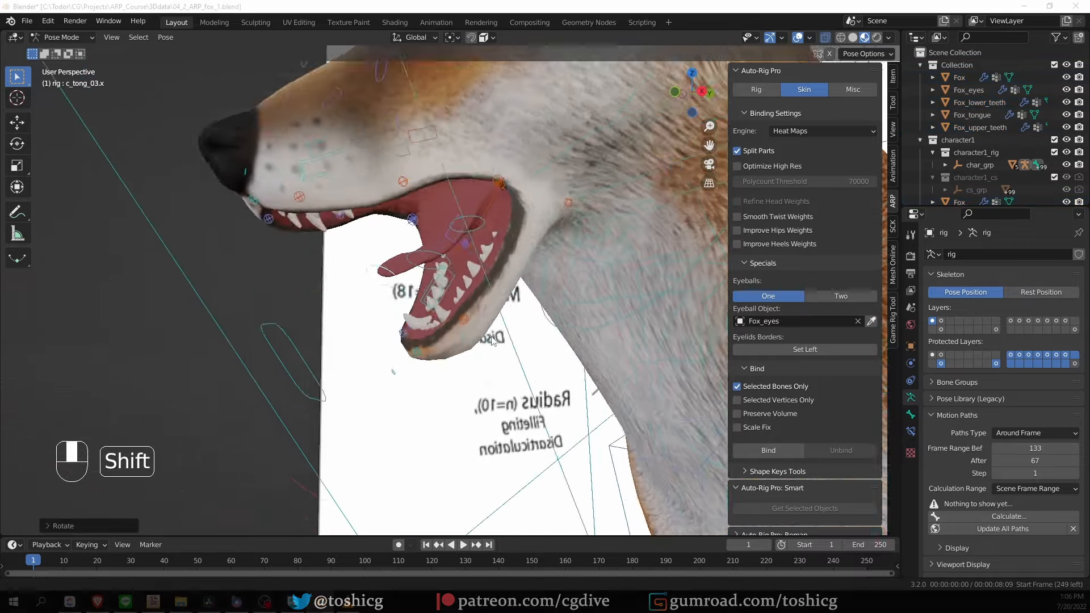